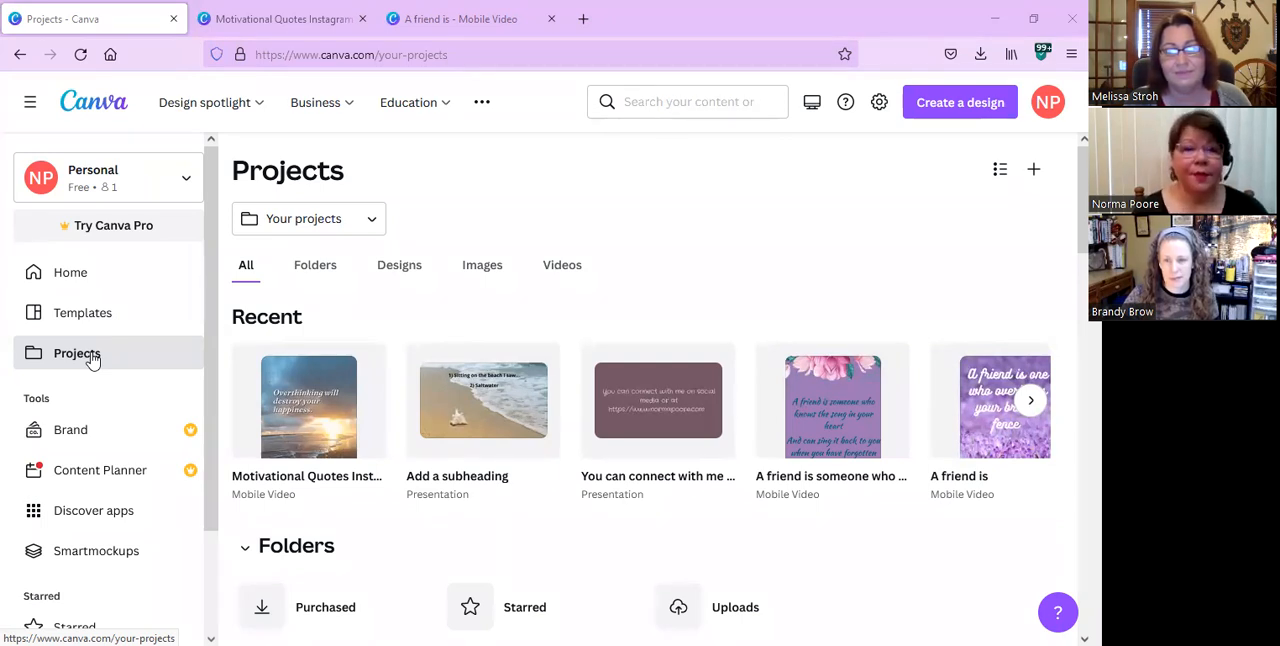
View the available actions for the recent Motivational Quotes Instagram Reel Video design, then dismiss them.
{"action": "mouse_move", "coordinate": [355, 357]}
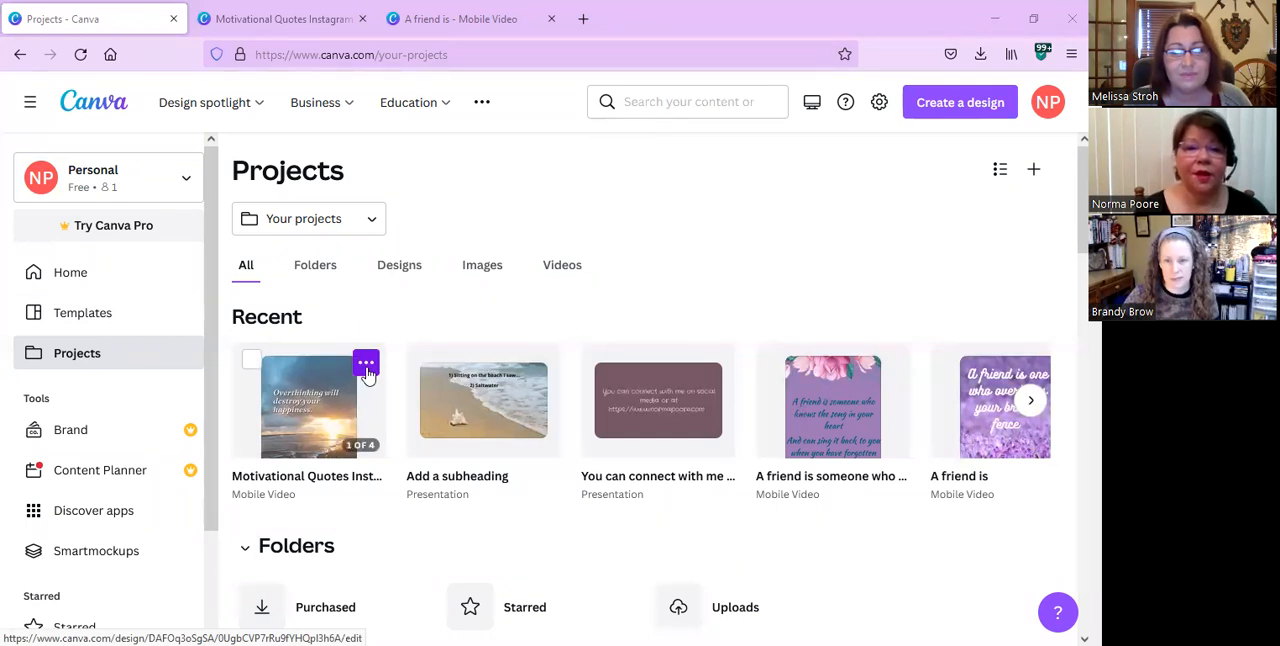
{"action": "left_click", "coordinate": [367, 364]}
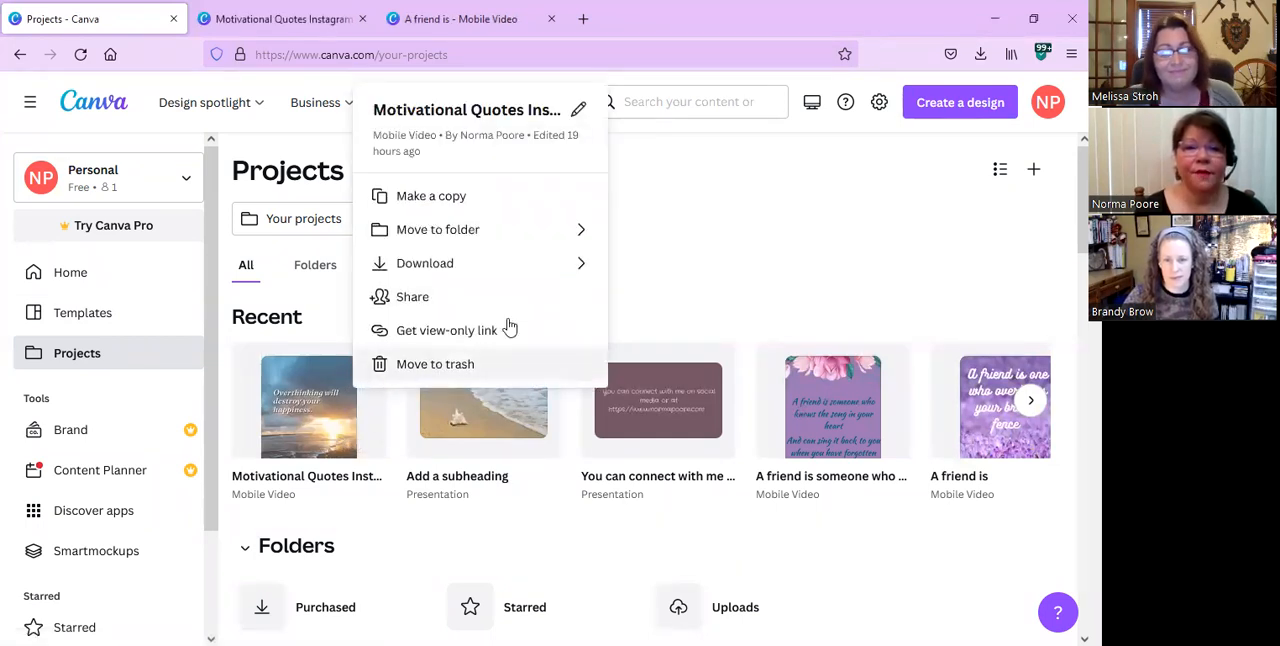
{"action": "left_click", "coordinate": [638, 266]}
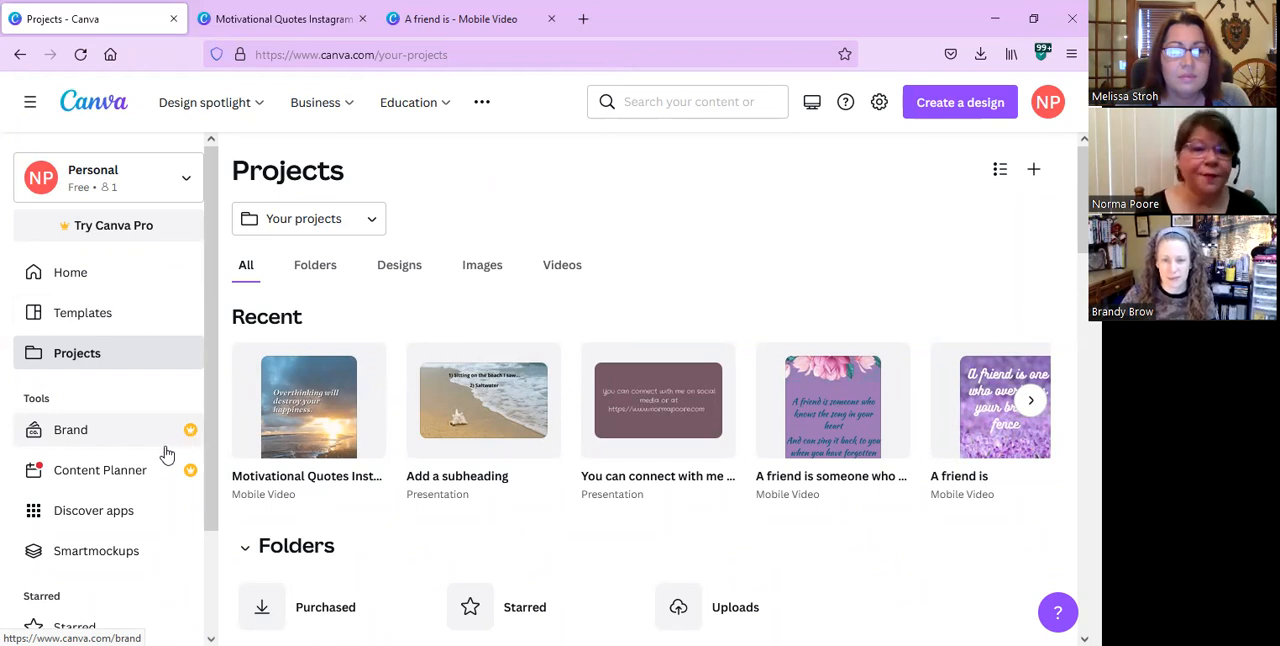
Look through the whole Projects page, from the recent items and folders to the designs, images and videos.
{"action": "scroll", "coordinate": [167, 470], "scroll_direction": "down", "scroll_amount": 3}
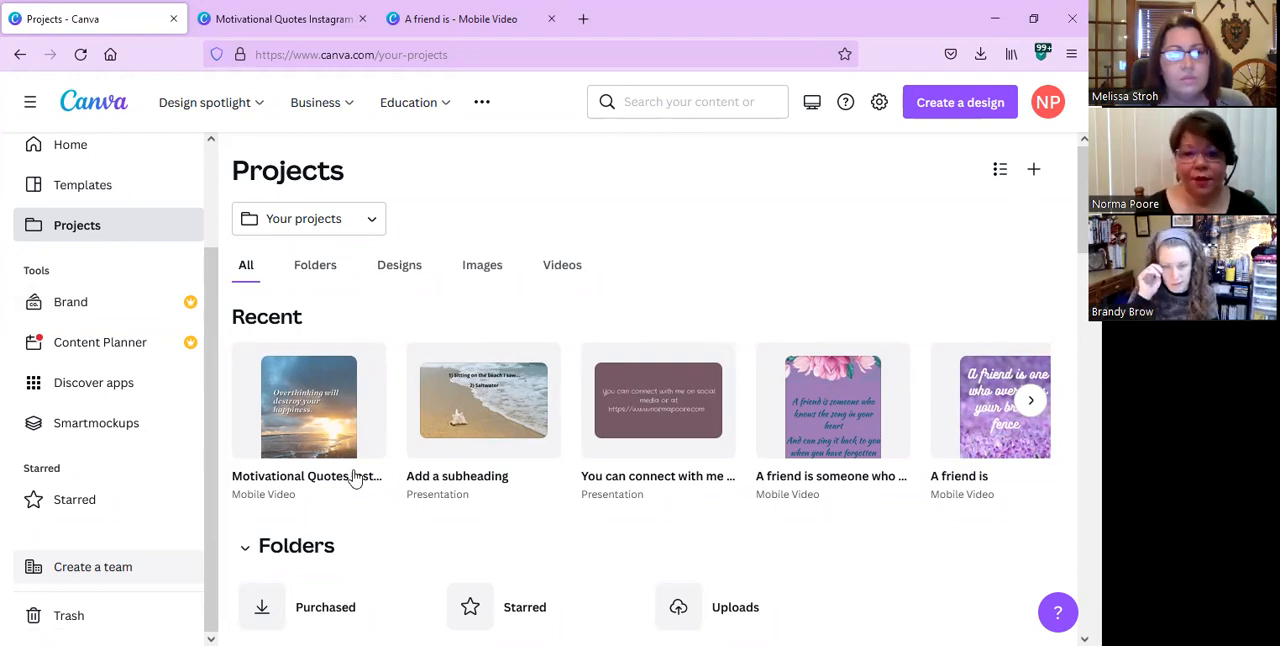
{"action": "scroll", "coordinate": [693, 420], "scroll_direction": "down", "scroll_amount": 3}
{"action": "scroll", "coordinate": [693, 420], "scroll_direction": "down", "scroll_amount": 5}
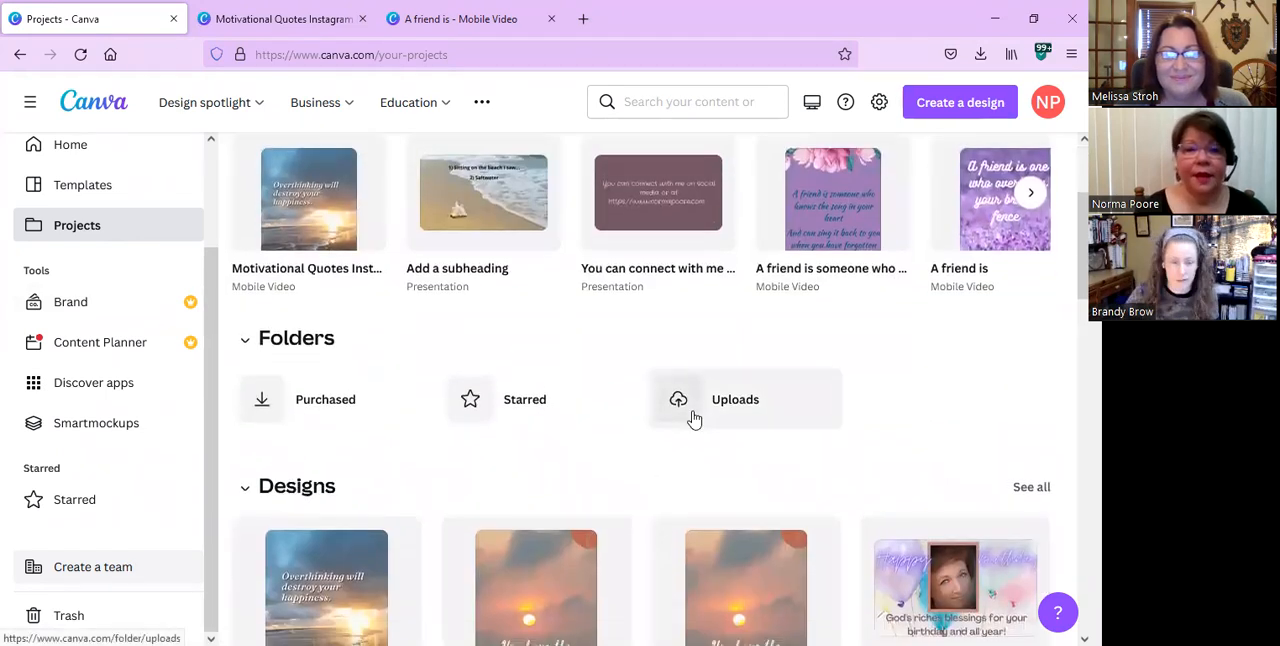
{"action": "scroll", "coordinate": [693, 420], "scroll_direction": "down", "scroll_amount": 6}
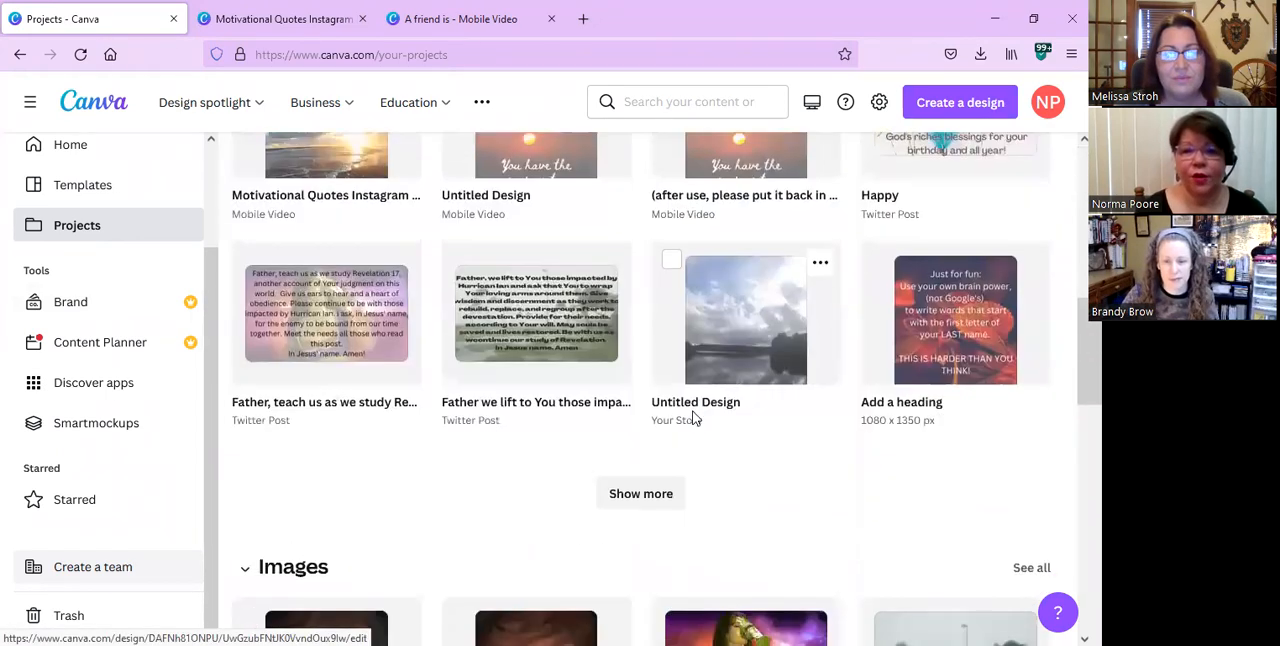
{"action": "scroll", "coordinate": [693, 420], "scroll_direction": "down", "scroll_amount": 12}
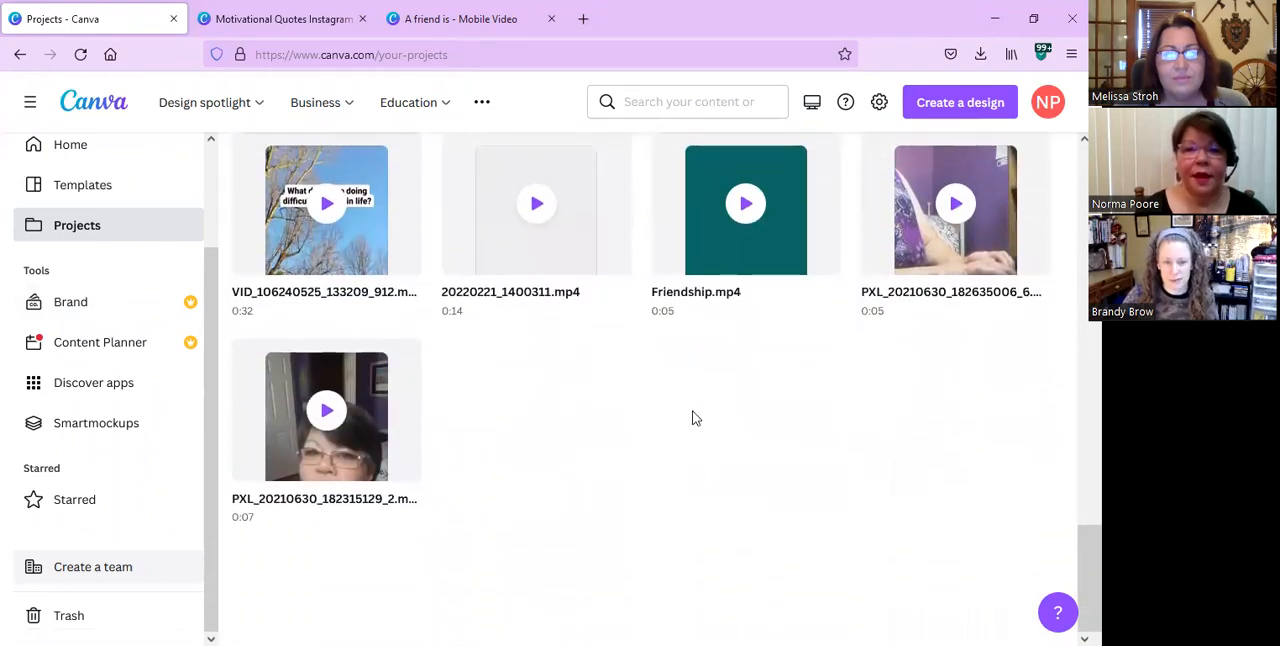
{"action": "scroll", "coordinate": [695, 418], "scroll_direction": "up", "scroll_amount": 11}
{"action": "scroll", "coordinate": [692, 418], "scroll_direction": "up", "scroll_amount": 13}
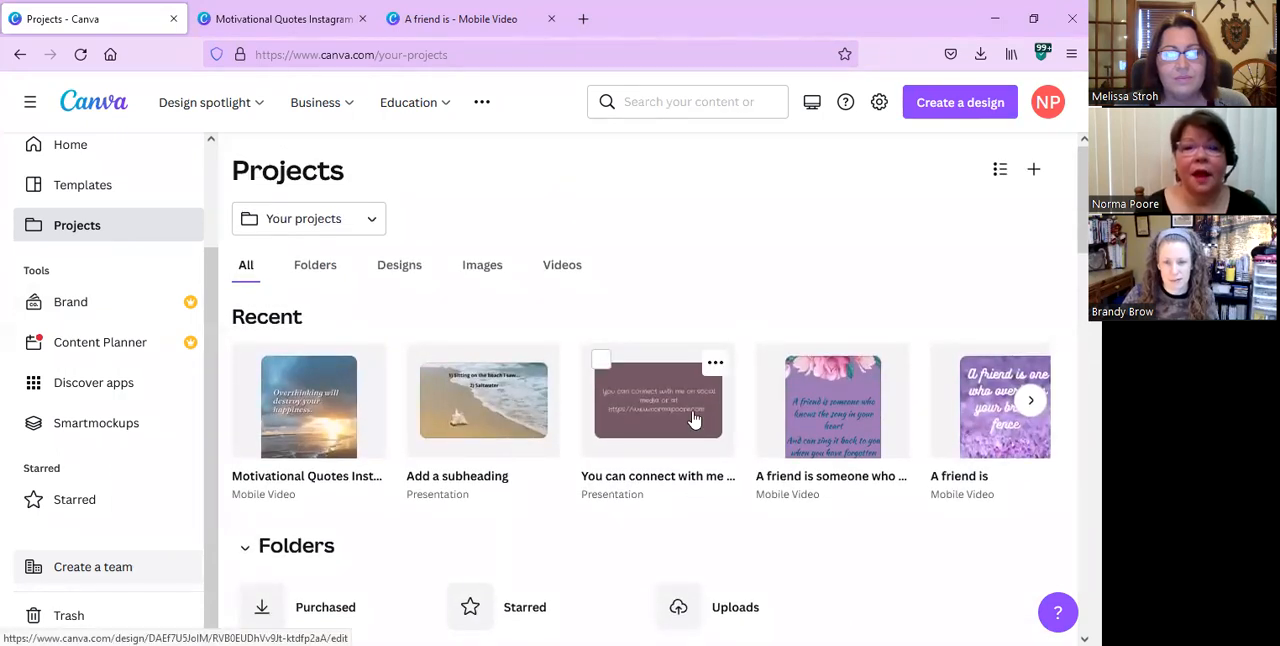
Go to the home page and browse the suggested design types under "You might want to try".
{"action": "left_click", "coordinate": [53, 153]}
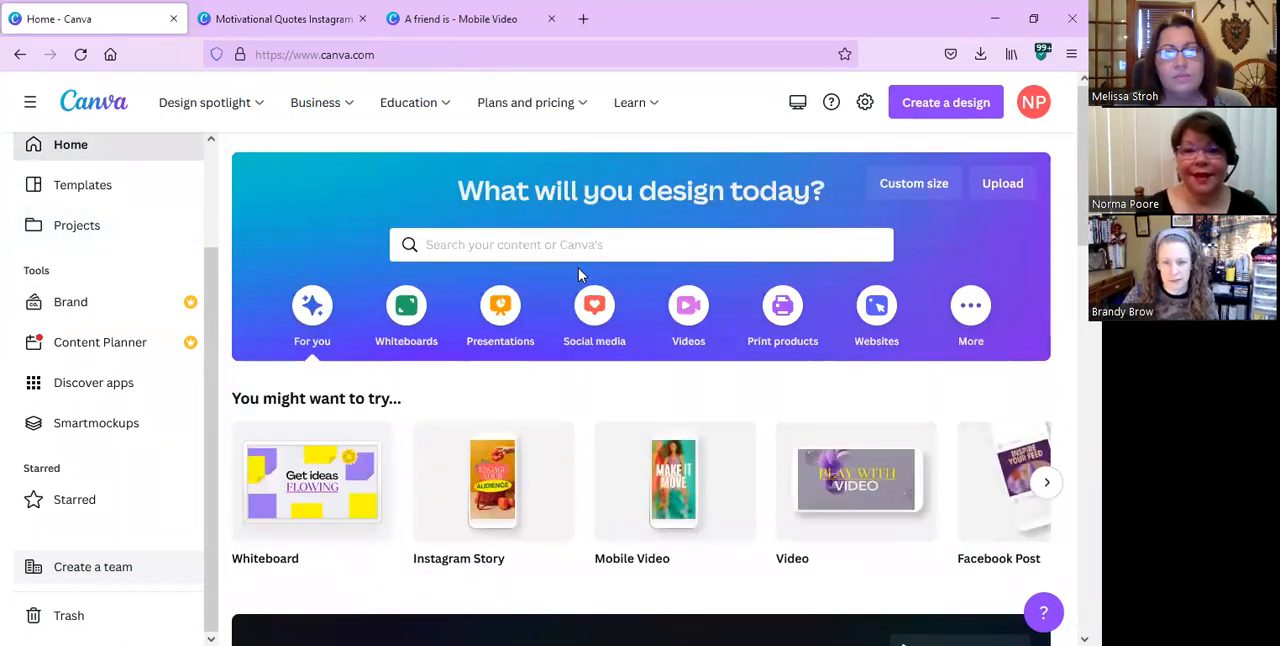
{"action": "scroll", "coordinate": [578, 267], "scroll_direction": "down", "scroll_amount": 2}
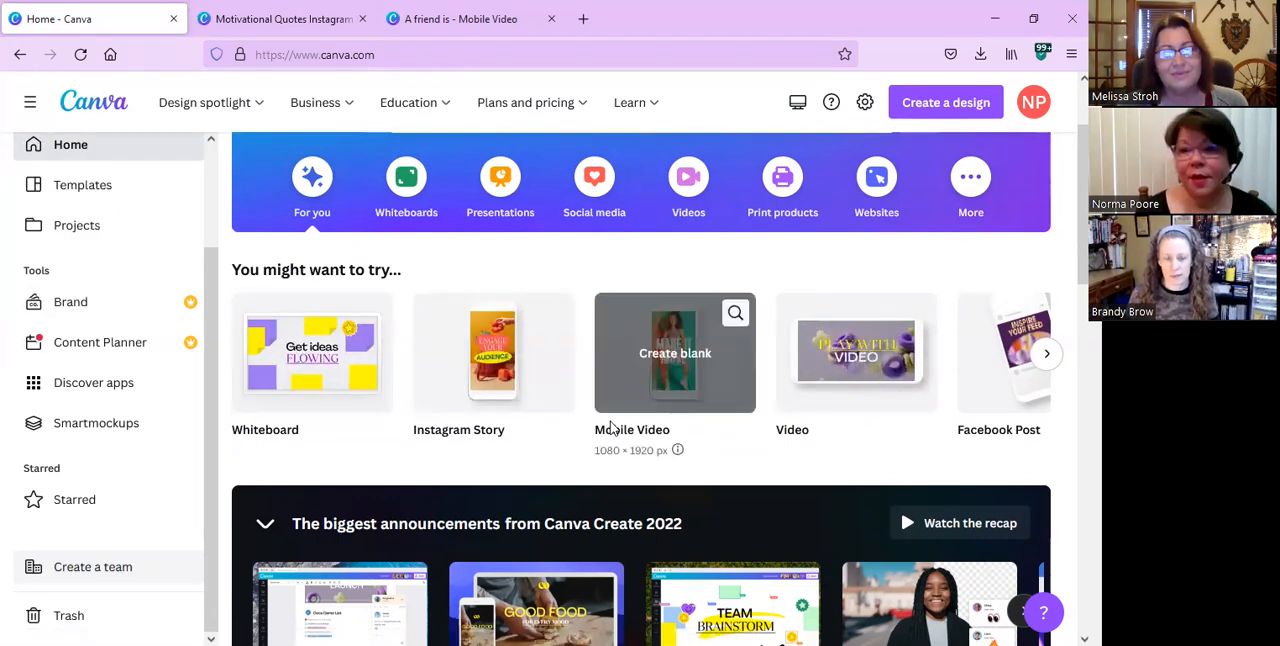
{"action": "scroll", "coordinate": [563, 286], "scroll_direction": "up", "scroll_amount": 2}
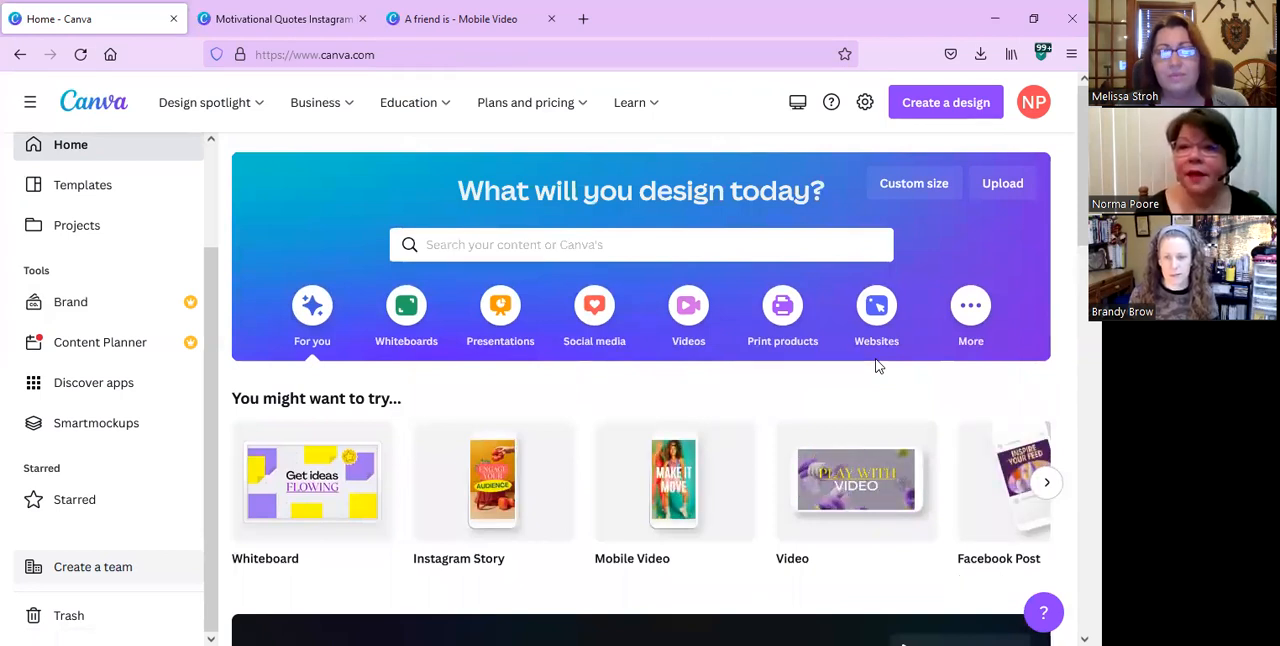
{"action": "left_click", "coordinate": [1047, 482]}
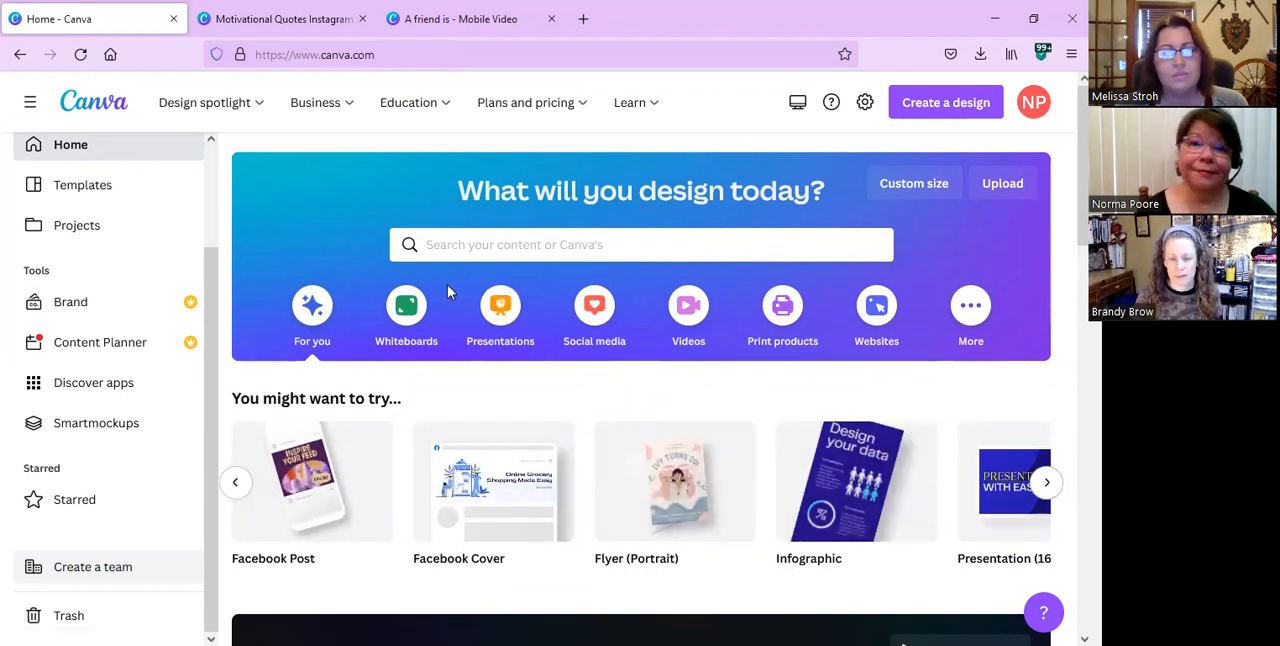
Search the existing projects for the recent query "twitter post".
{"action": "left_click", "coordinate": [437, 250]}
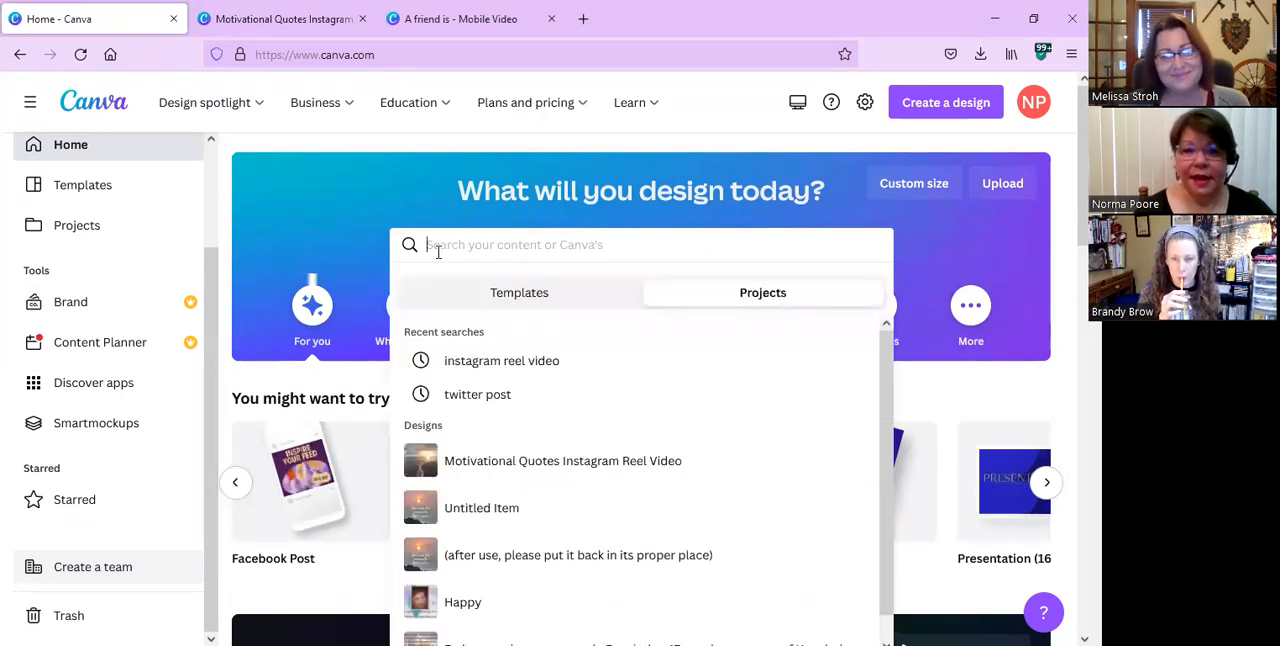
{"action": "left_click", "coordinate": [477, 396]}
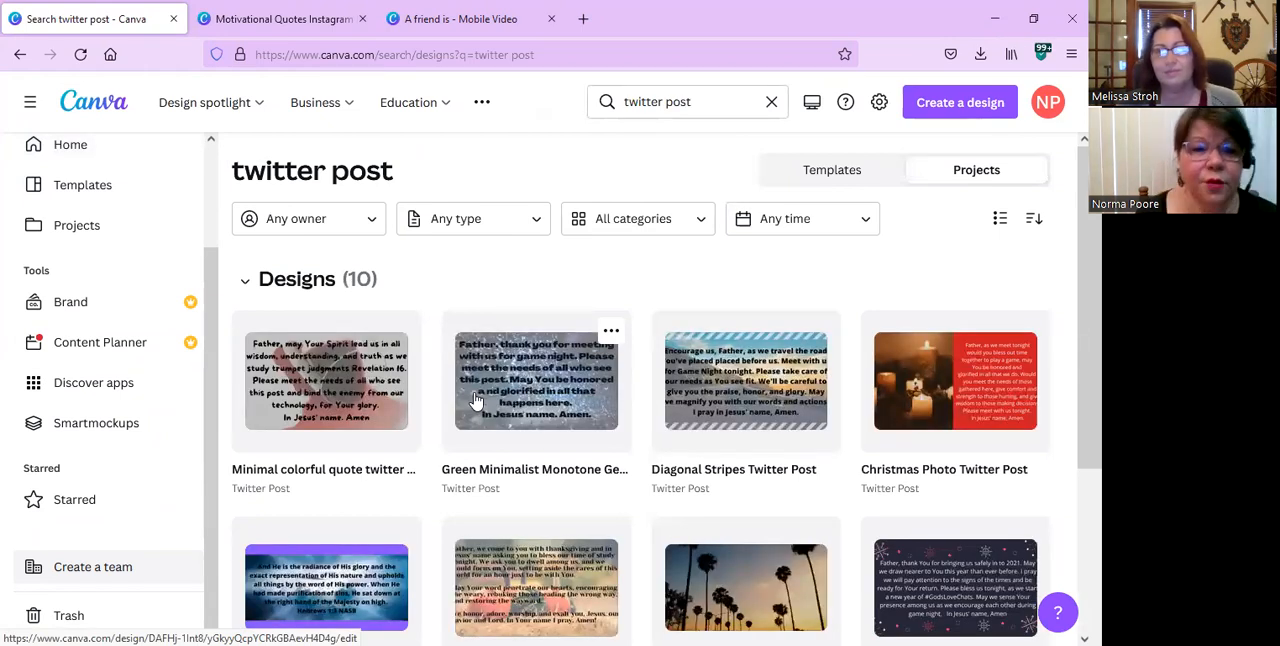
Open the Templates page and look over its popular topics and suggested templates.
{"action": "left_click", "coordinate": [80, 190]}
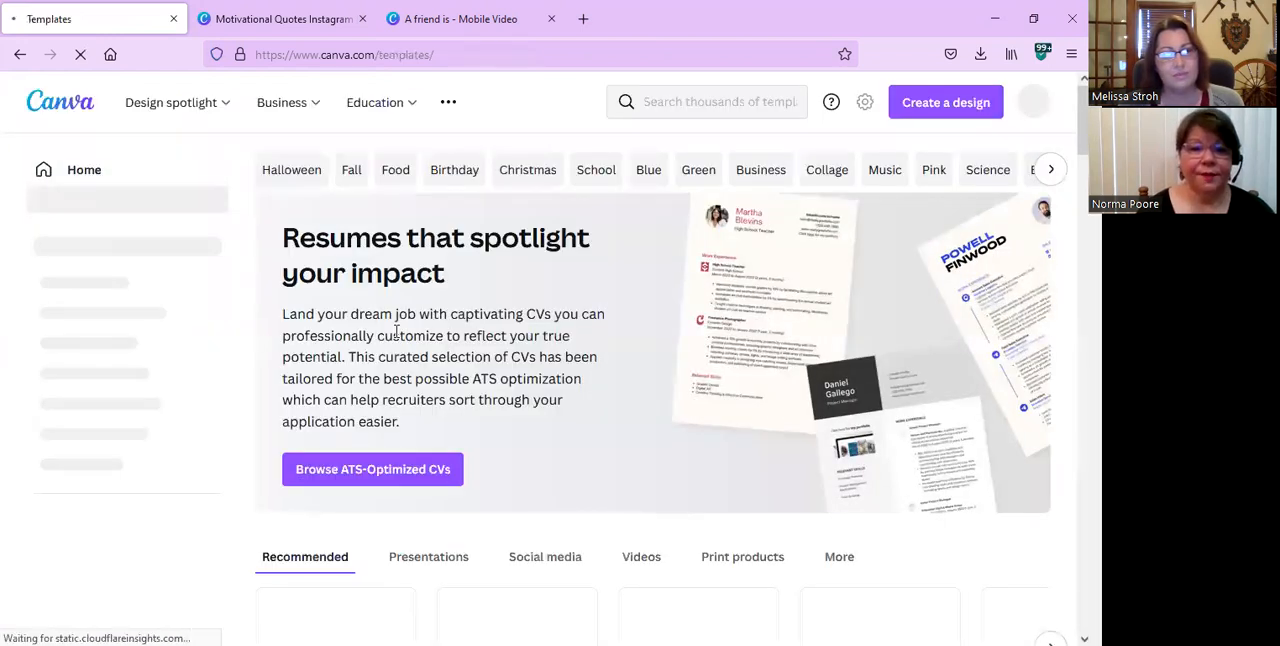
{"action": "scroll", "coordinate": [397, 333], "scroll_direction": "down", "scroll_amount": 4}
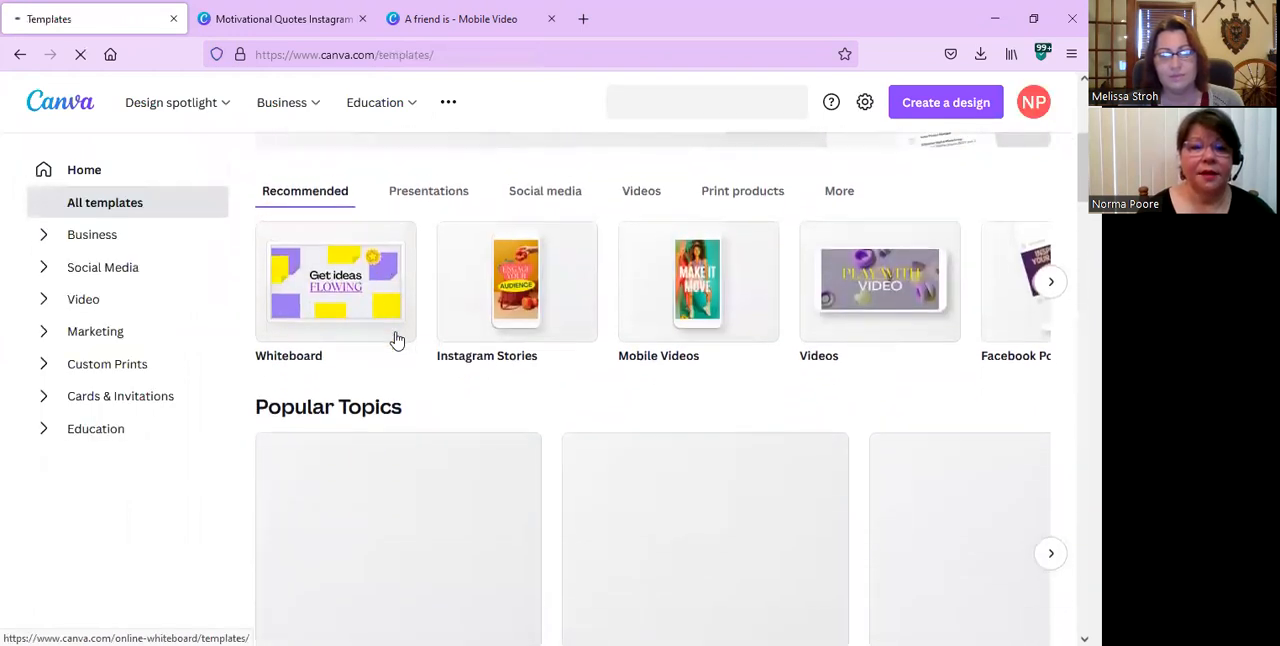
{"action": "scroll", "coordinate": [397, 340], "scroll_direction": "down", "scroll_amount": 2}
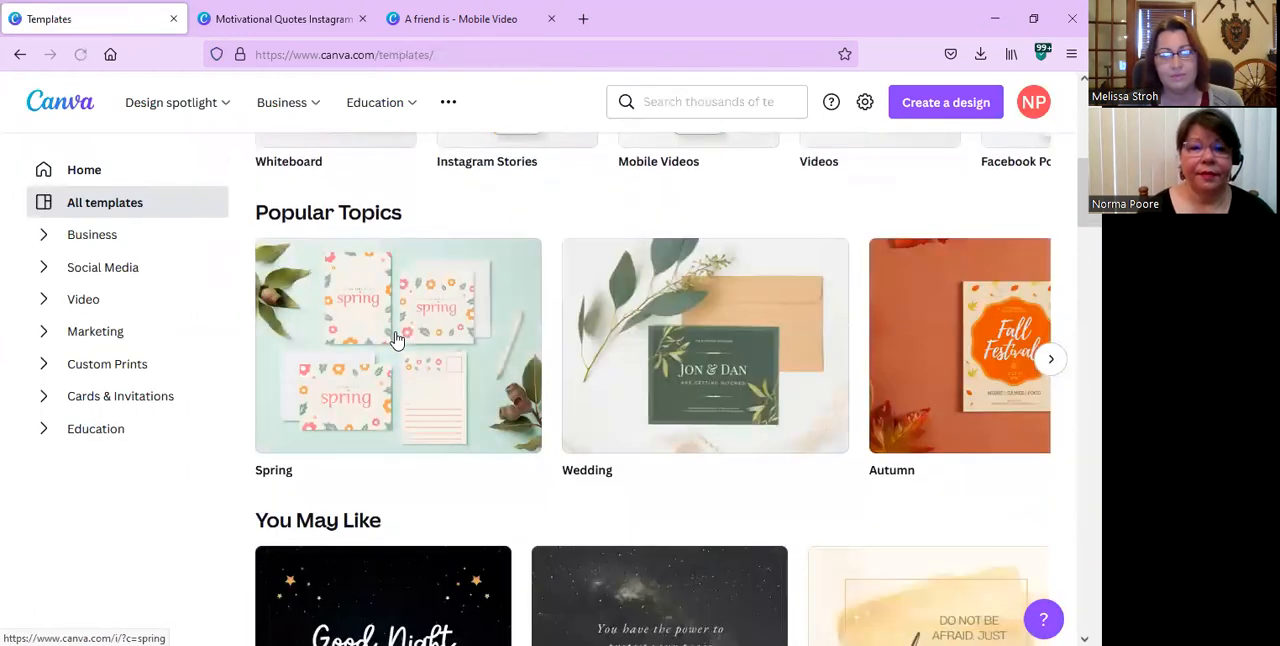
{"action": "scroll", "coordinate": [397, 340], "scroll_direction": "down", "scroll_amount": 7}
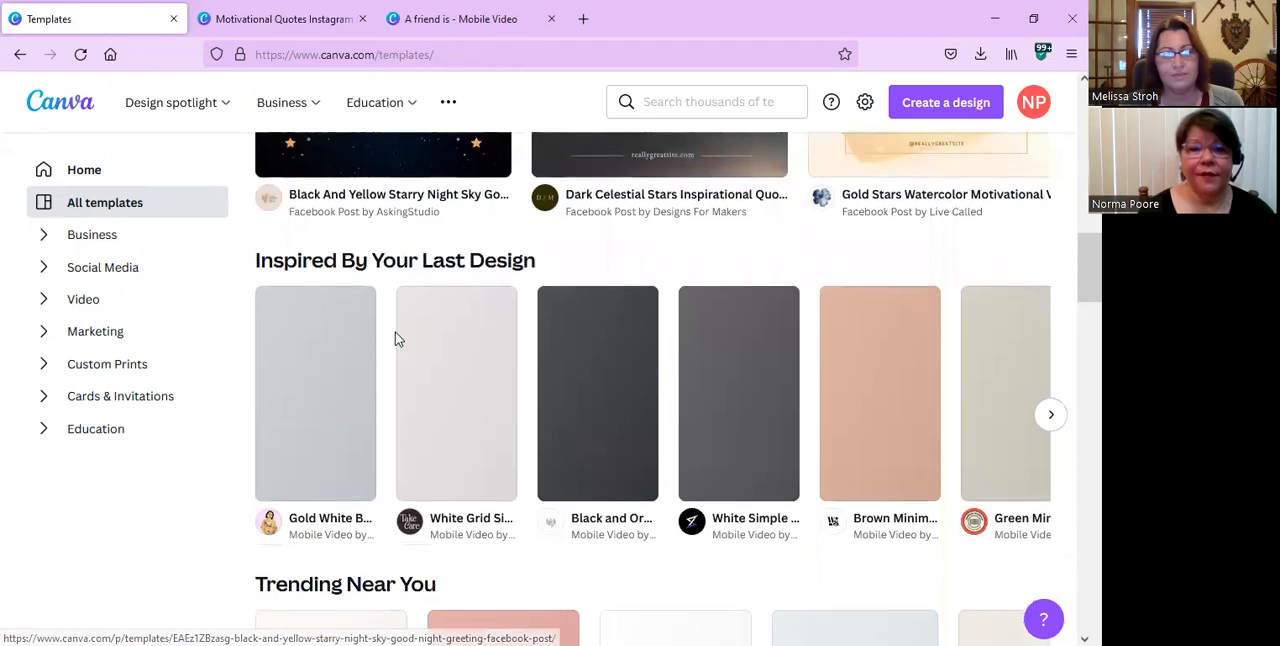
{"action": "scroll", "coordinate": [397, 340], "scroll_direction": "up", "scroll_amount": 12}
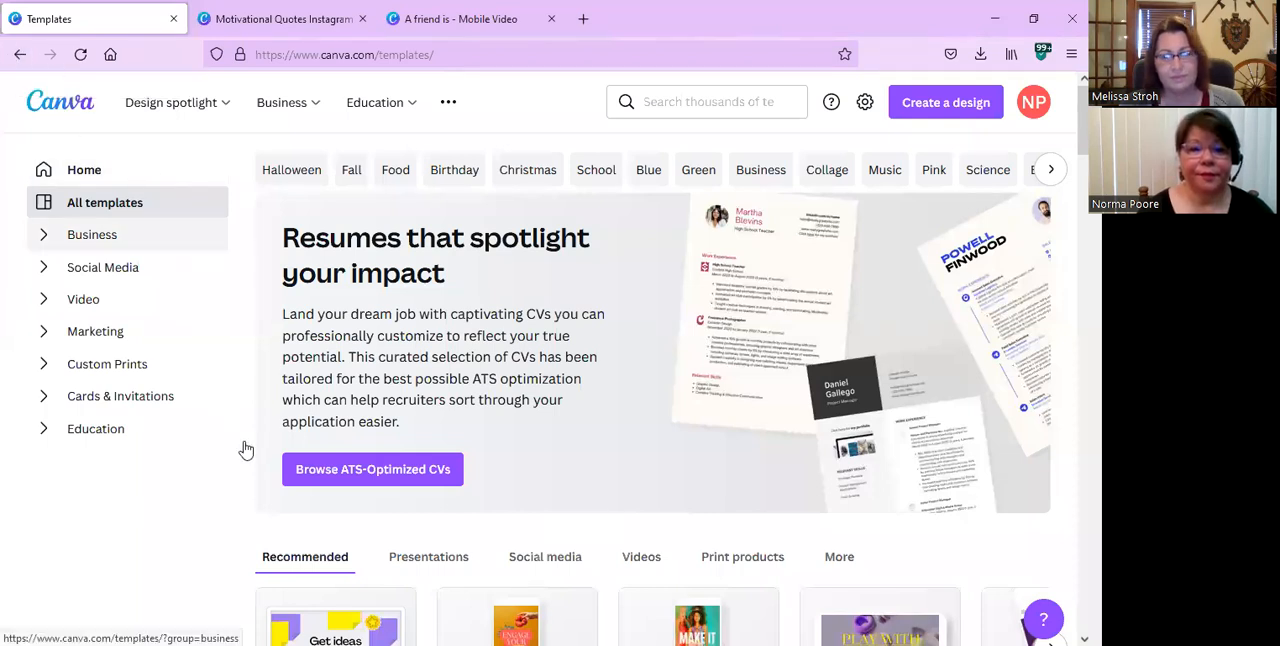
Show the social media template types on the Templates page and look them over.
{"action": "scroll", "coordinate": [553, 366], "scroll_direction": "down", "scroll_amount": 3}
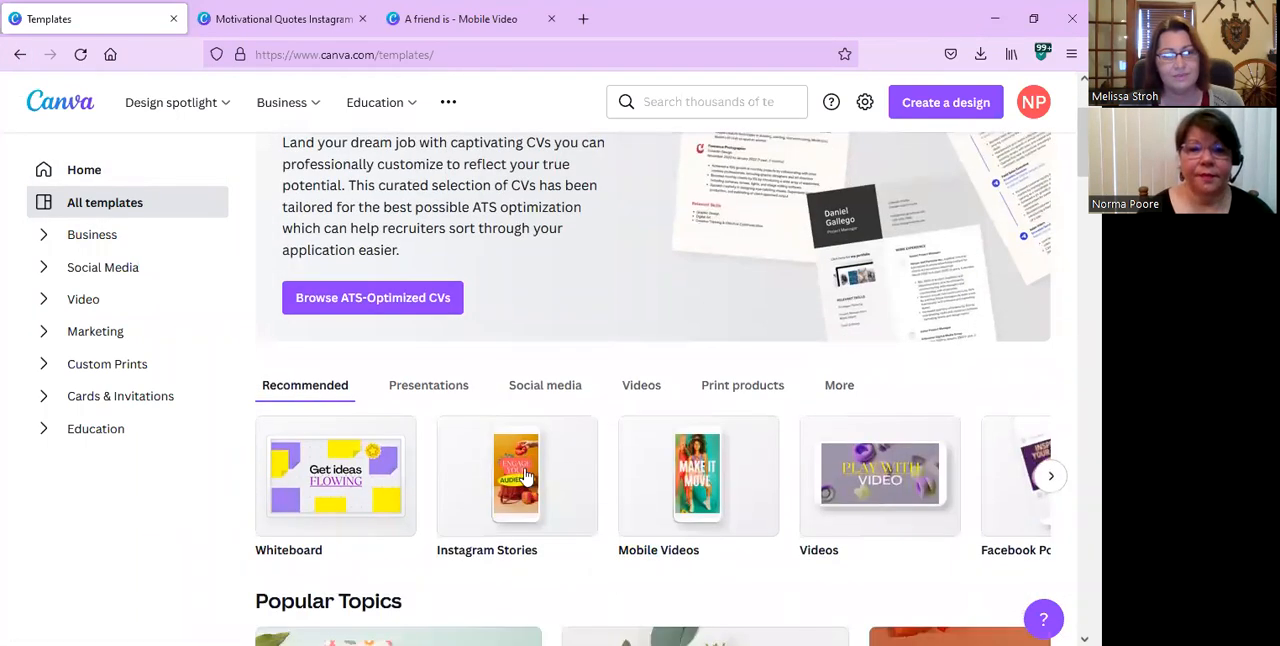
{"action": "left_click", "coordinate": [553, 389]}
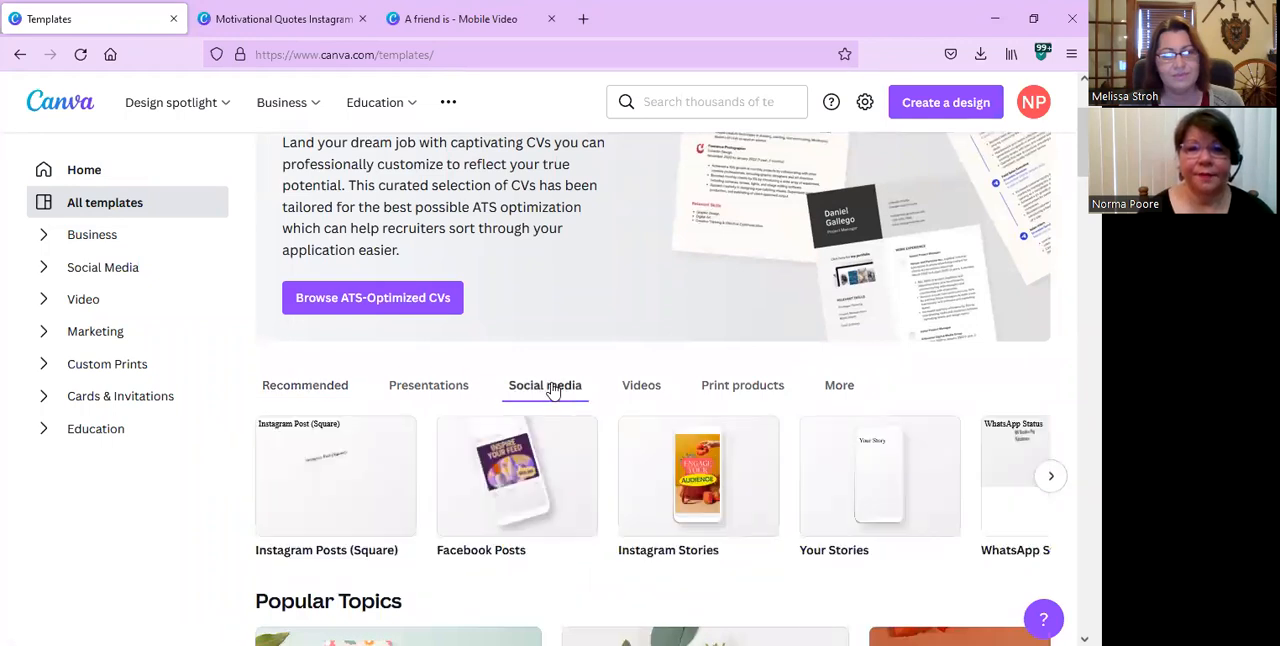
{"action": "scroll", "coordinate": [551, 390], "scroll_direction": "down", "scroll_amount": 5}
{"action": "scroll", "coordinate": [553, 385], "scroll_direction": "up", "scroll_amount": 9}
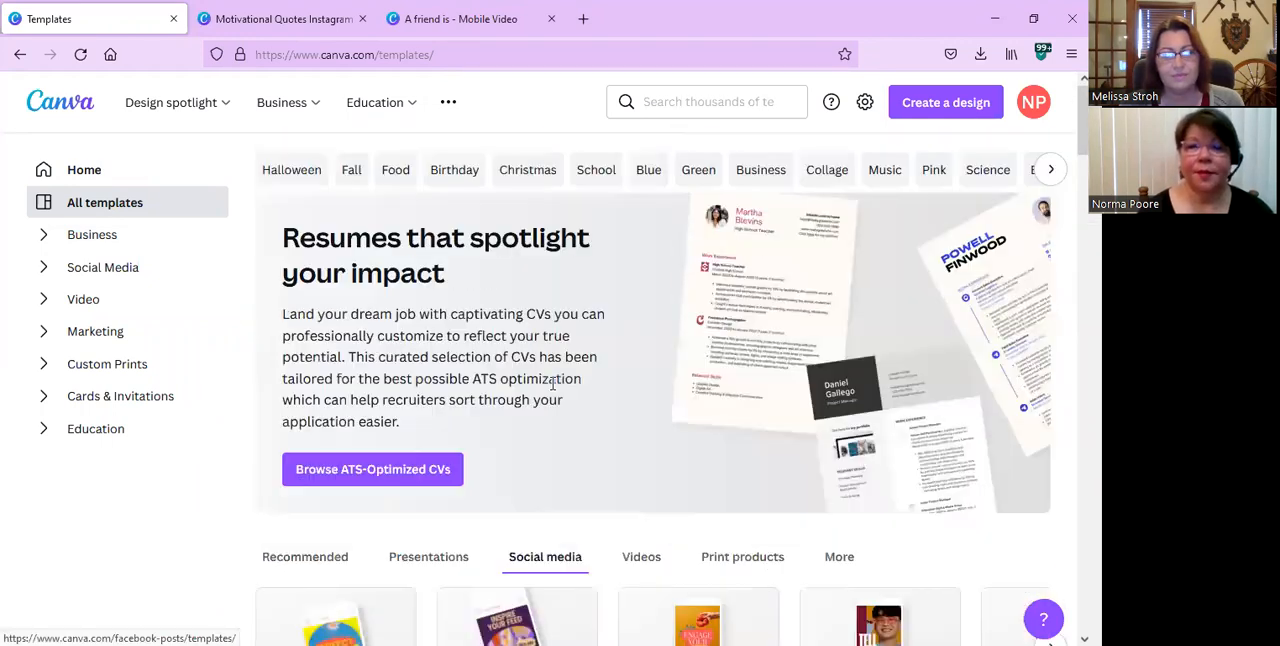
Search the templates for "twitter post" and browse the resulting designs.
{"action": "left_click", "coordinate": [646, 102]}
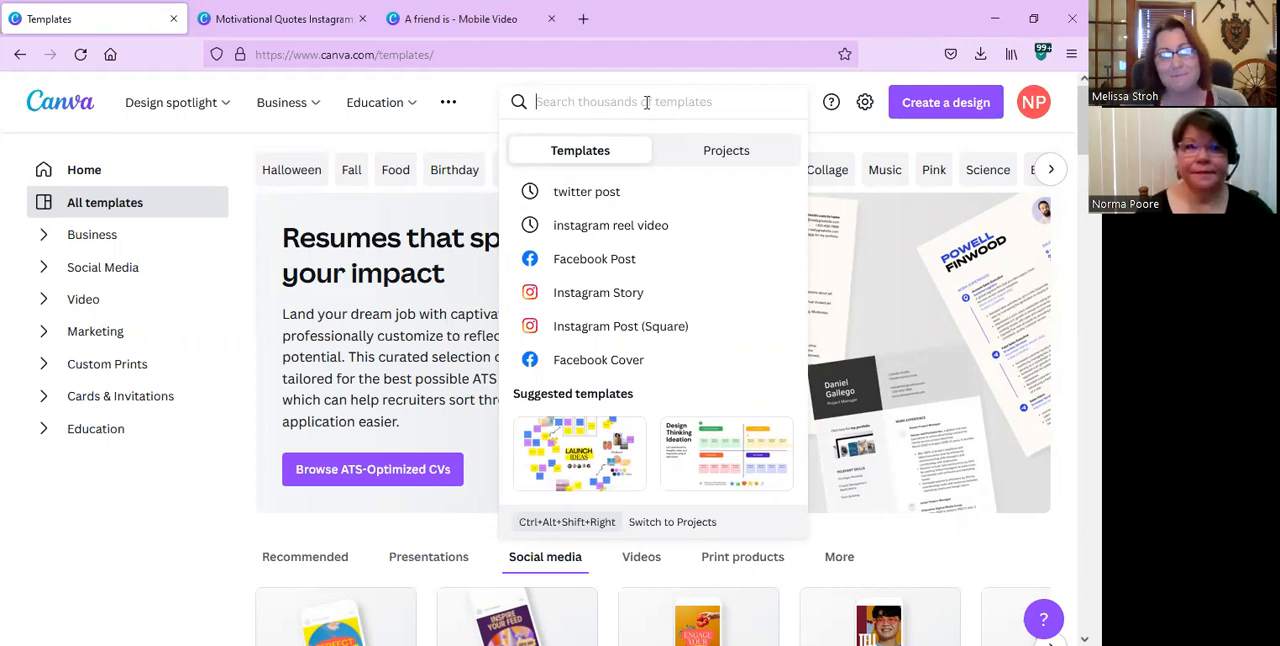
{"action": "left_click", "coordinate": [576, 195]}
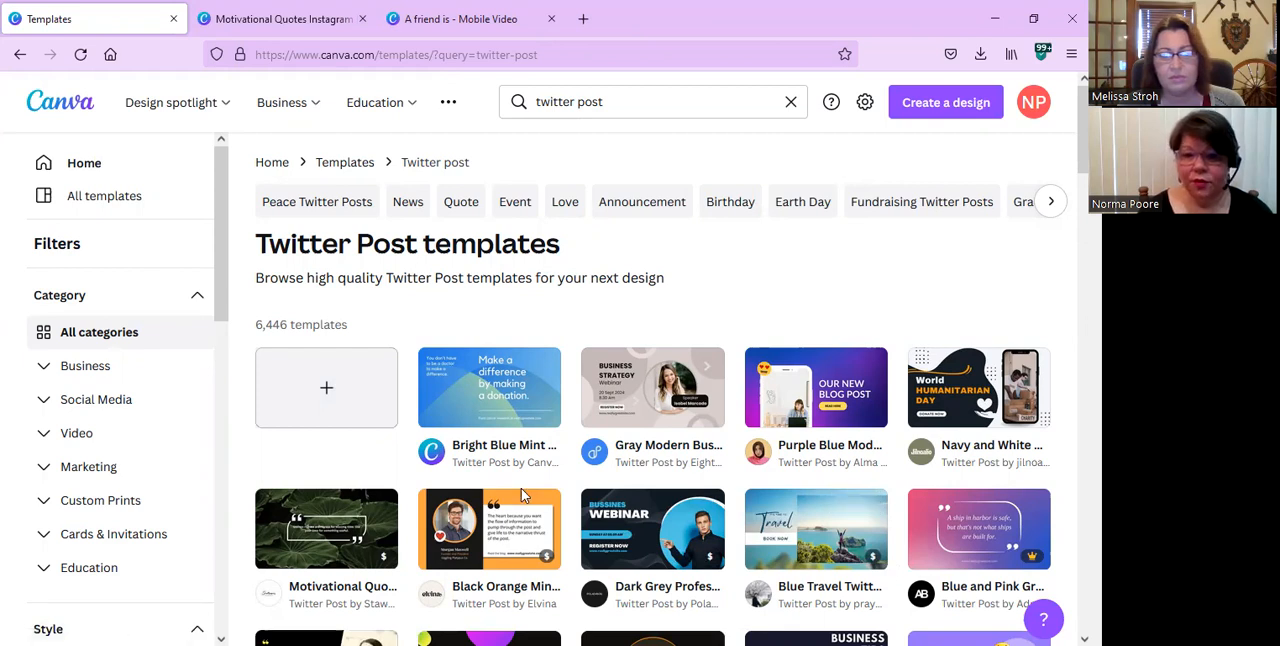
{"action": "scroll", "coordinate": [521, 490], "scroll_direction": "down", "scroll_amount": 2}
{"action": "scroll", "coordinate": [521, 490], "scroll_direction": "down", "scroll_amount": 1}
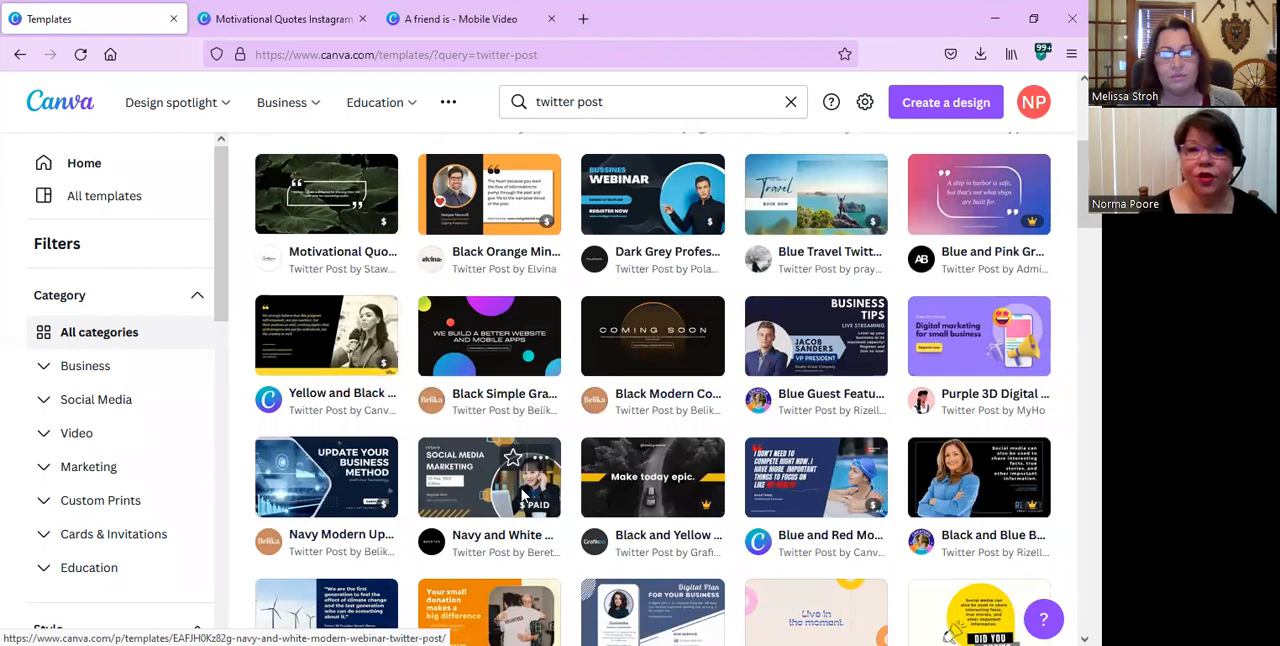
{"action": "scroll", "coordinate": [524, 495], "scroll_direction": "up", "scroll_amount": 3}
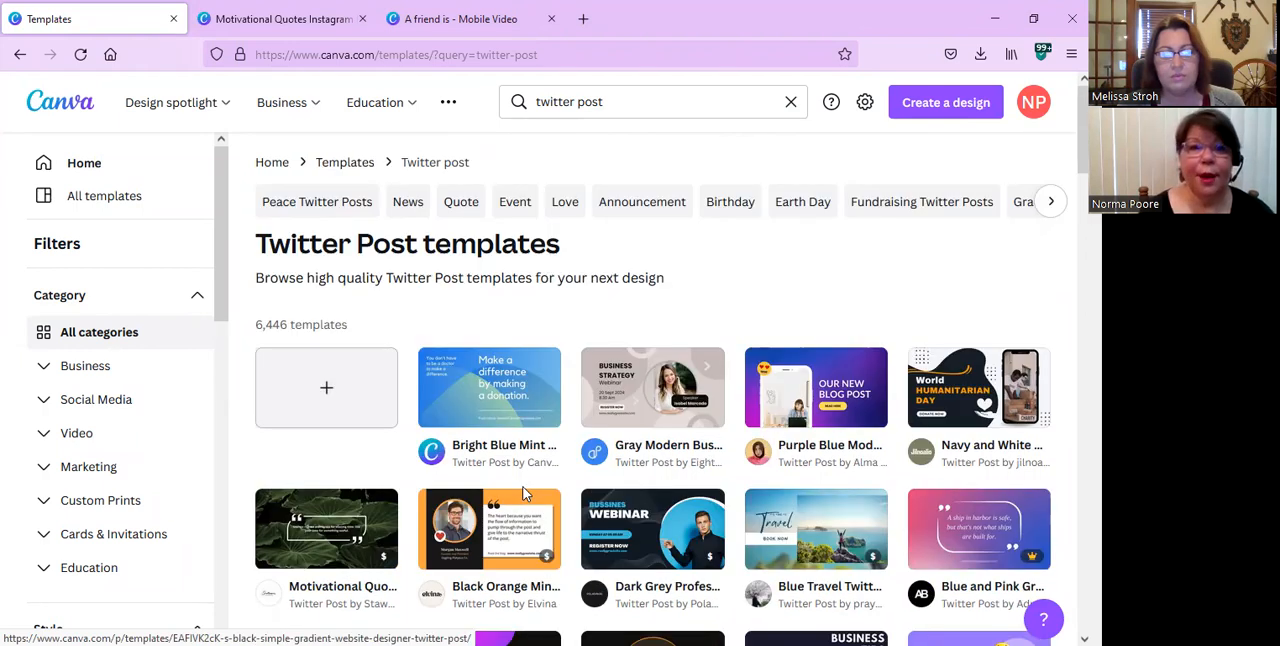
Switch to the open Motivational Quotes Instagram Reel Video design and play its four-page video.
{"action": "left_click", "coordinate": [298, 24]}
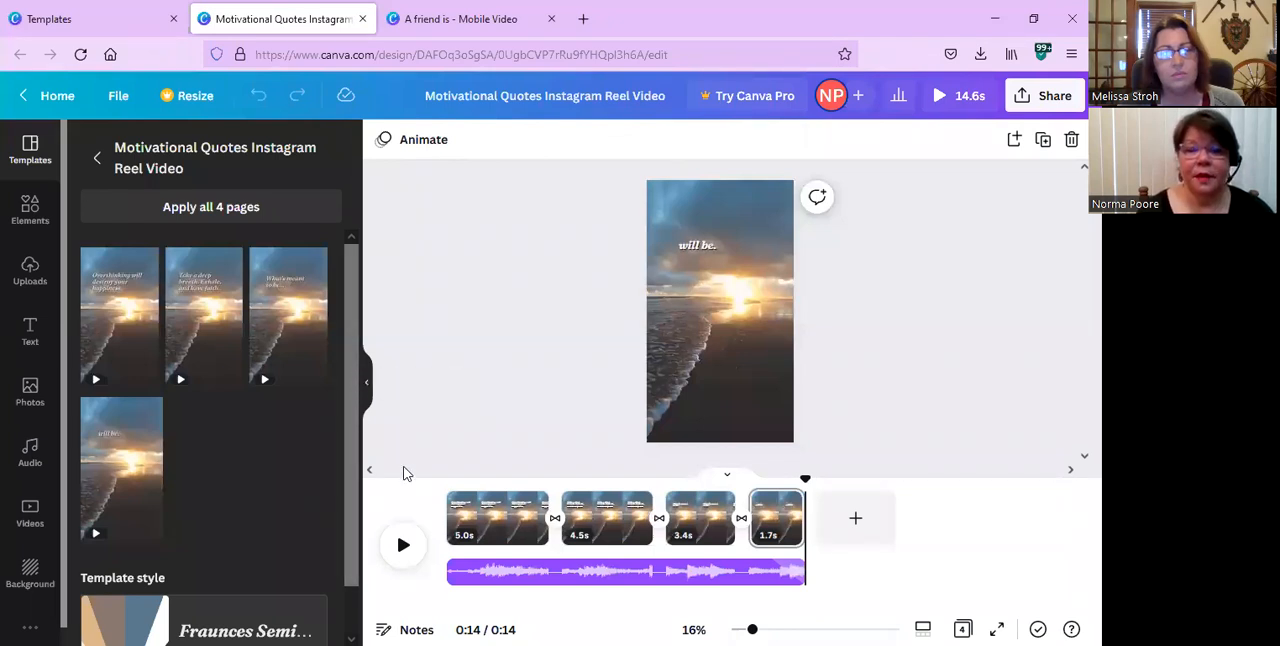
{"action": "left_click", "coordinate": [403, 548]}
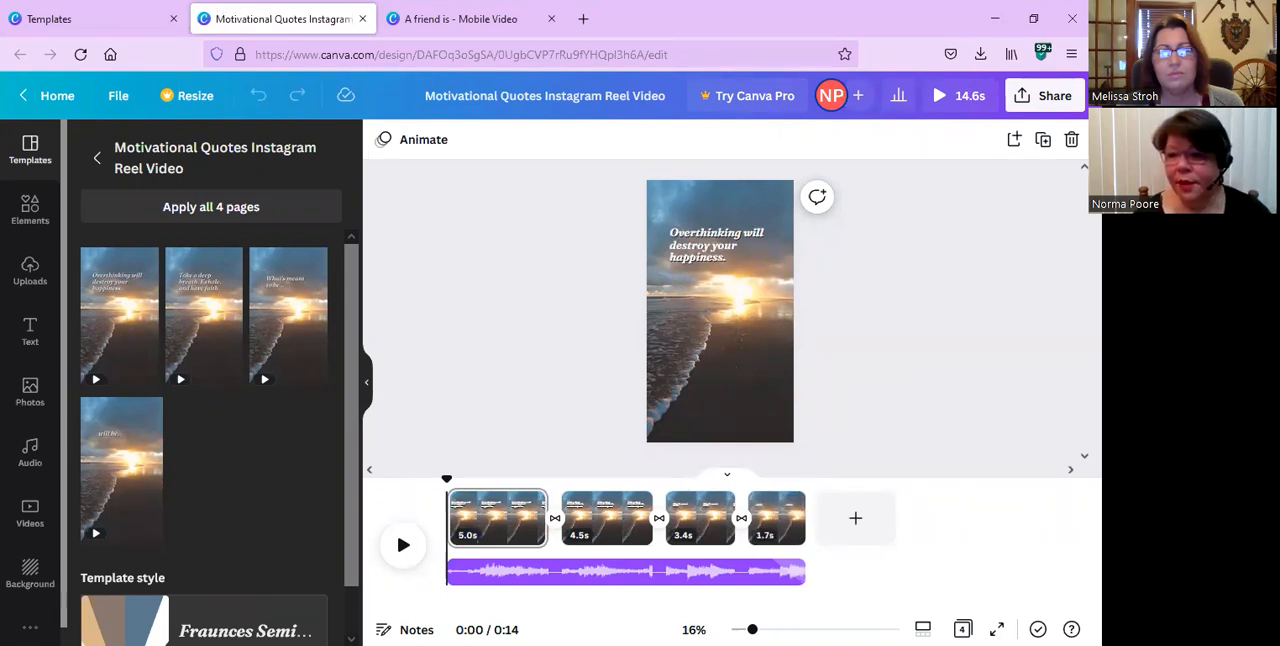
{"action": "left_click", "coordinate": [404, 546]}
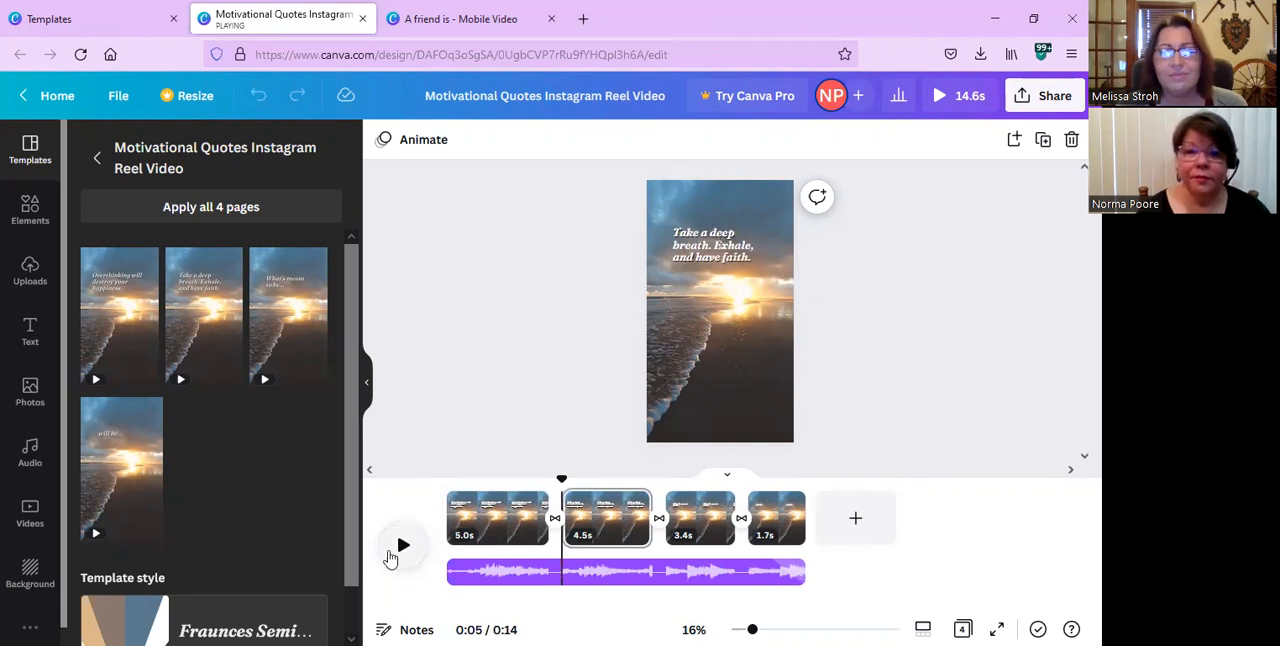
{"action": "left_click", "coordinate": [403, 546]}
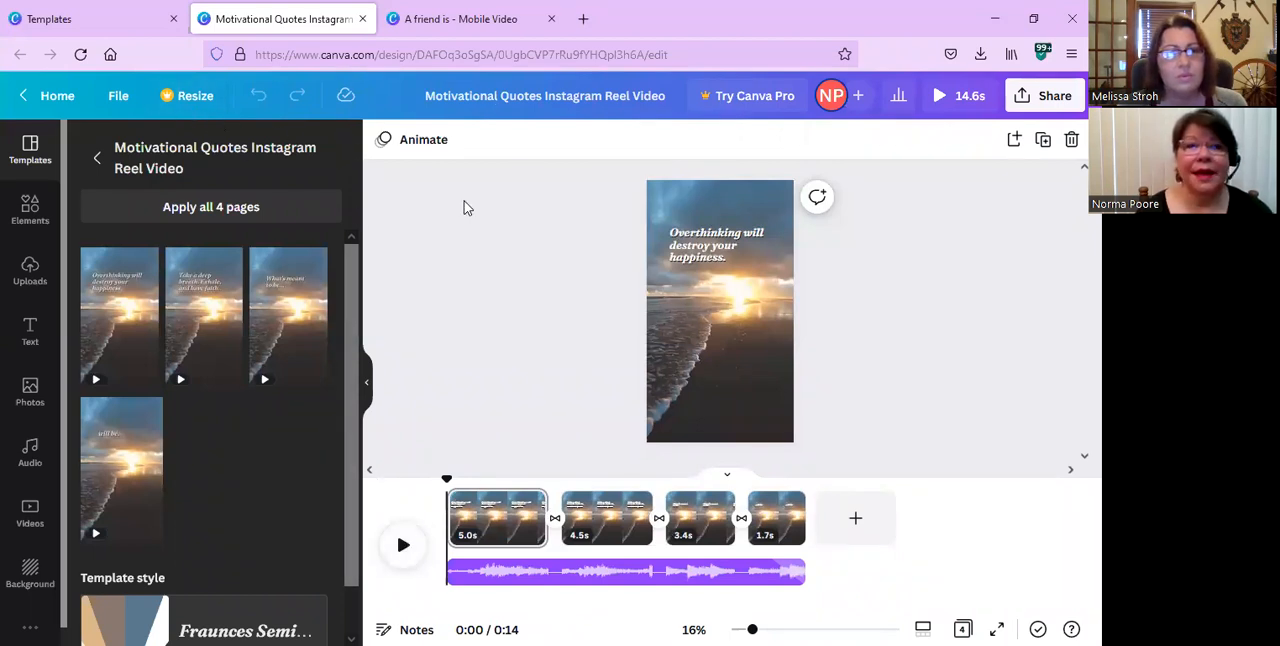
Switch to the open "A friend is" mobile video design and play it.
{"action": "left_click", "coordinate": [131, 22]}
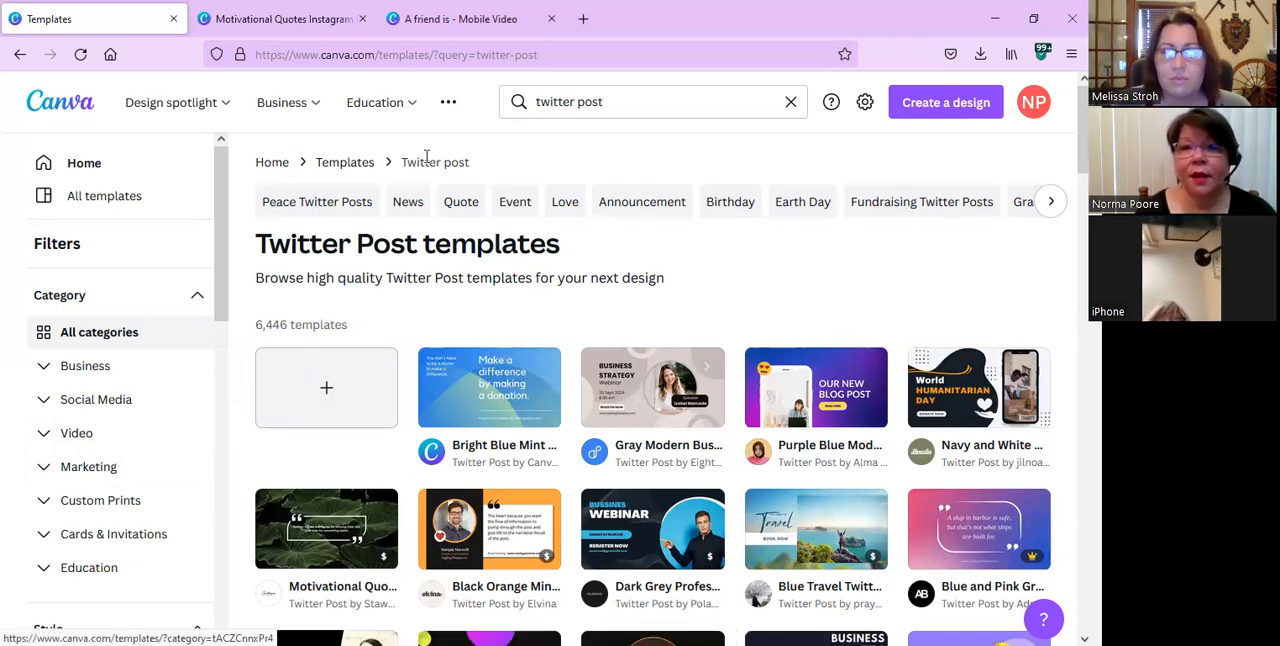
{"action": "left_click", "coordinate": [472, 19]}
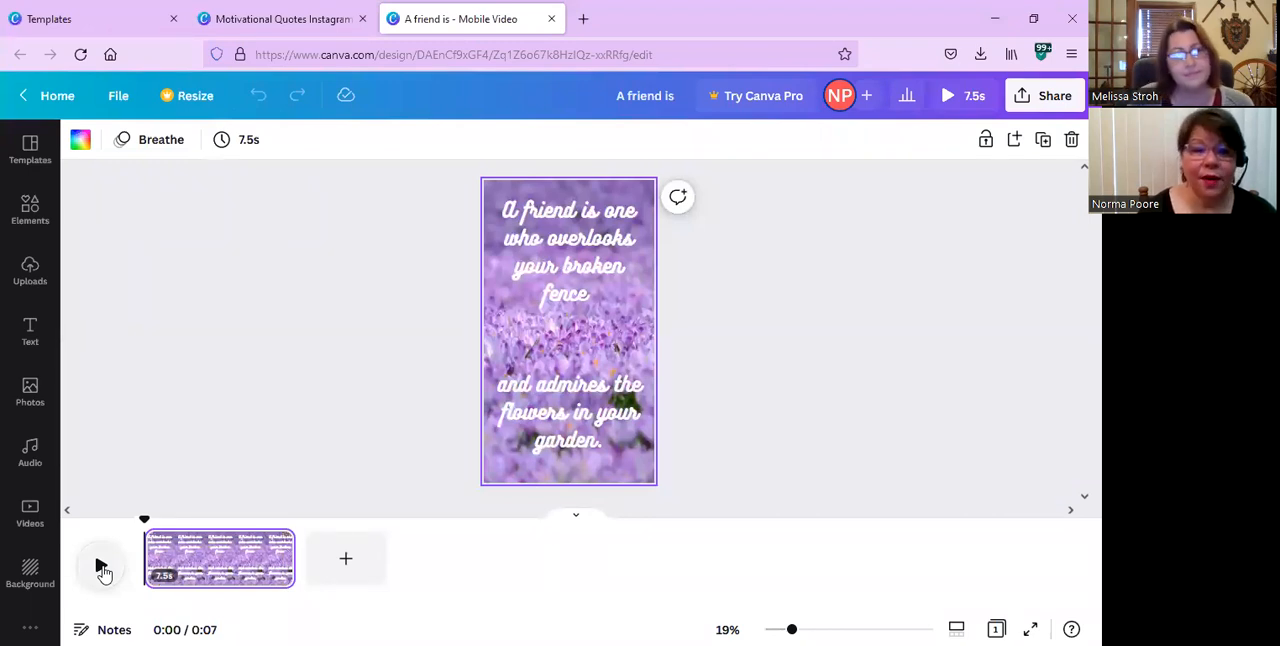
{"action": "left_click", "coordinate": [101, 567]}
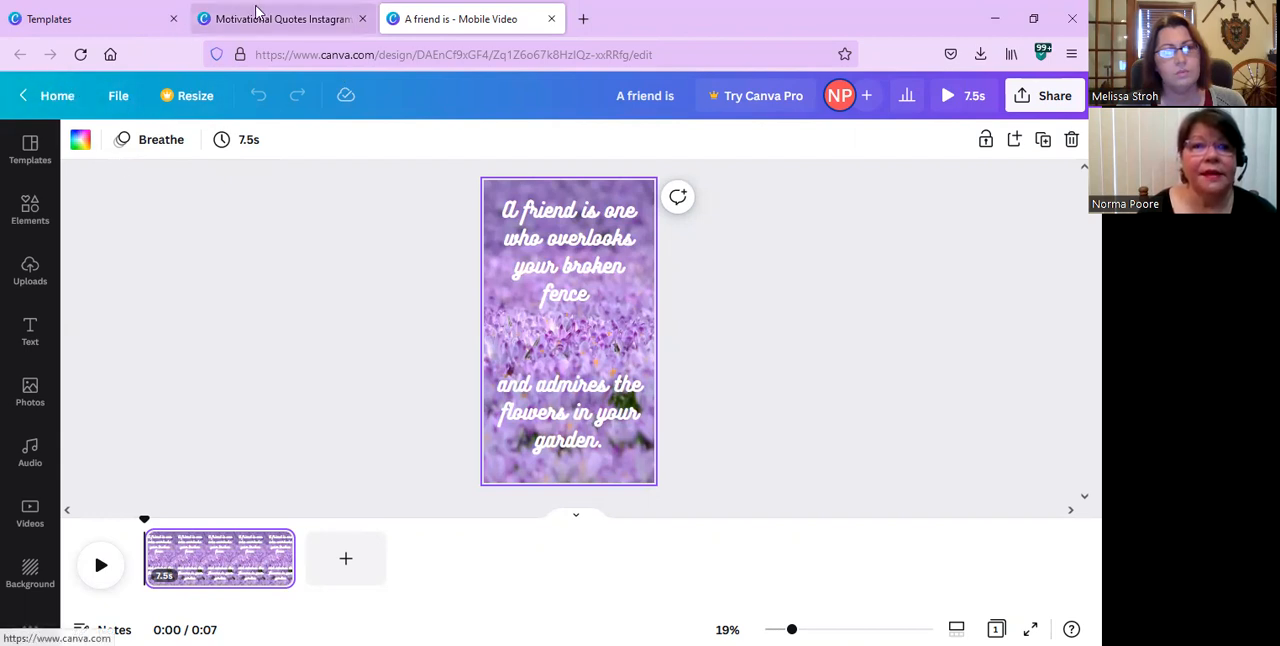
Return to the Motivational Quotes Instagram Reel Video design and leave its editor for the home page.
{"action": "left_click", "coordinate": [280, 26]}
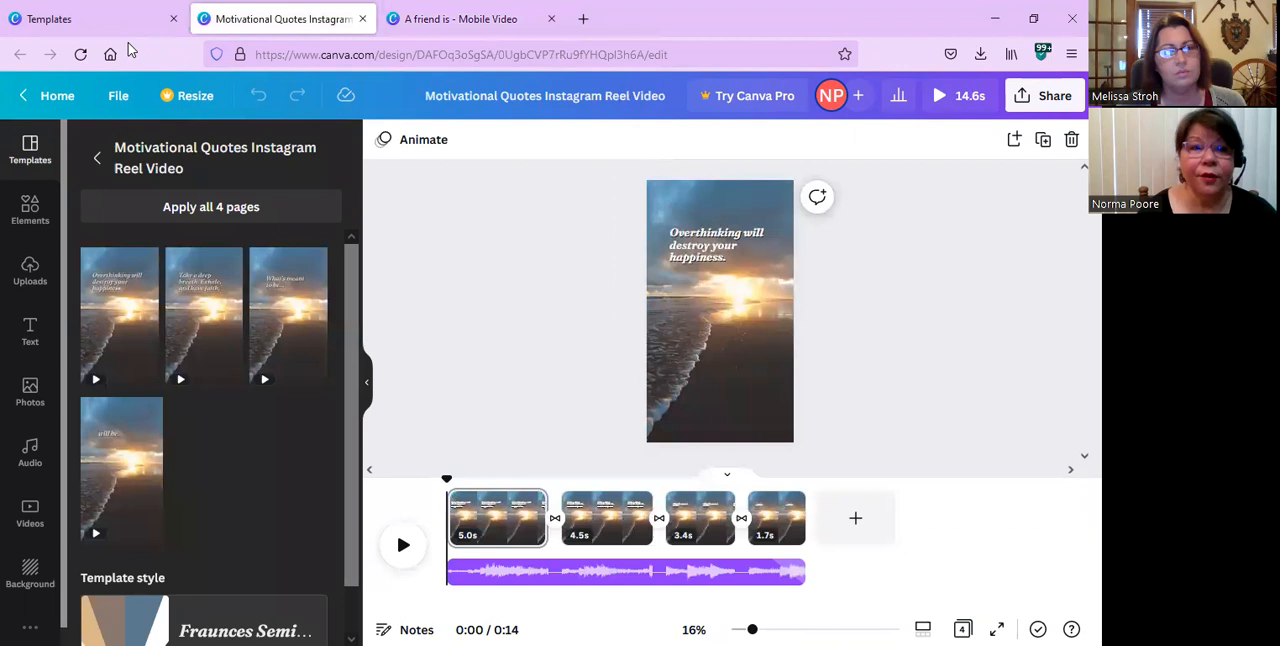
{"action": "left_click", "coordinate": [57, 96]}
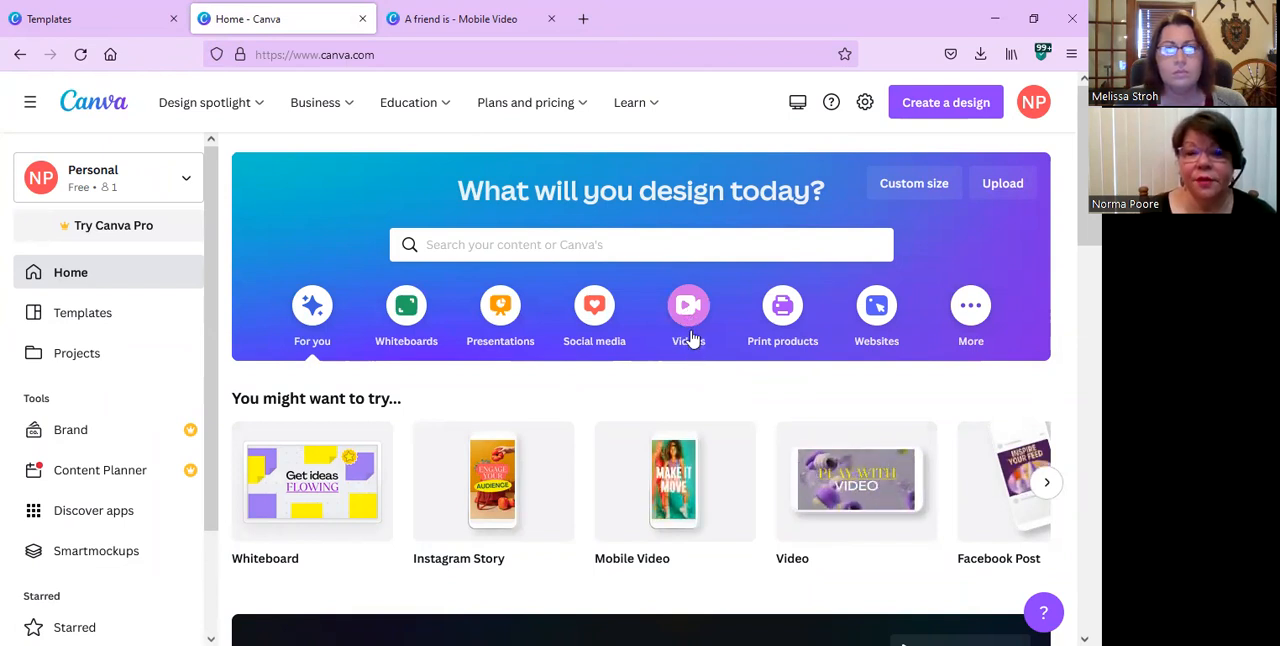
Create a blank Video design from the home page's video types and close it again.
{"action": "left_click", "coordinate": [690, 316]}
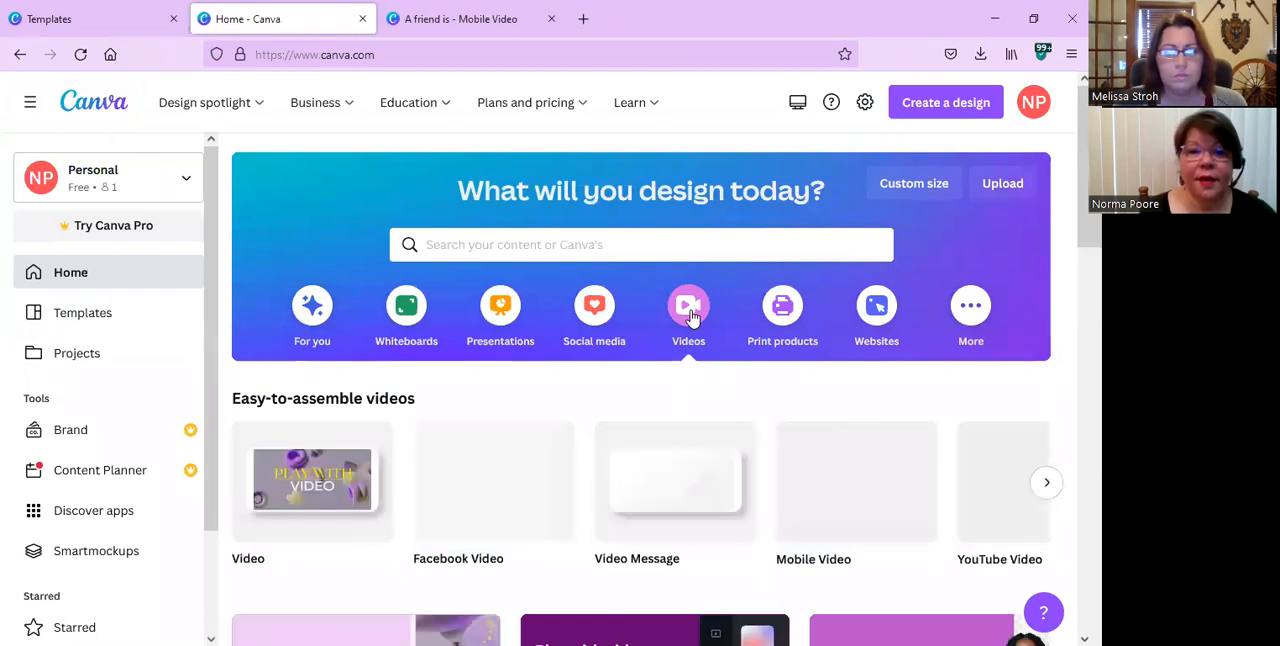
{"action": "left_click", "coordinate": [298, 487]}
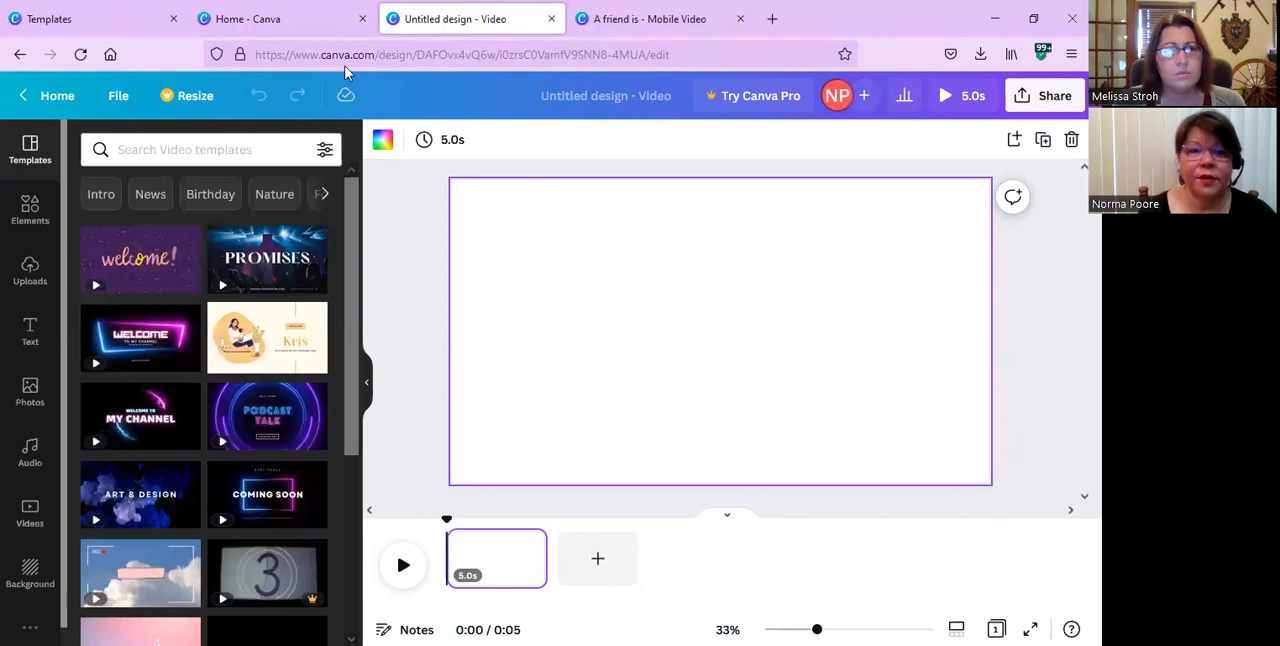
{"action": "left_click", "coordinate": [552, 20]}
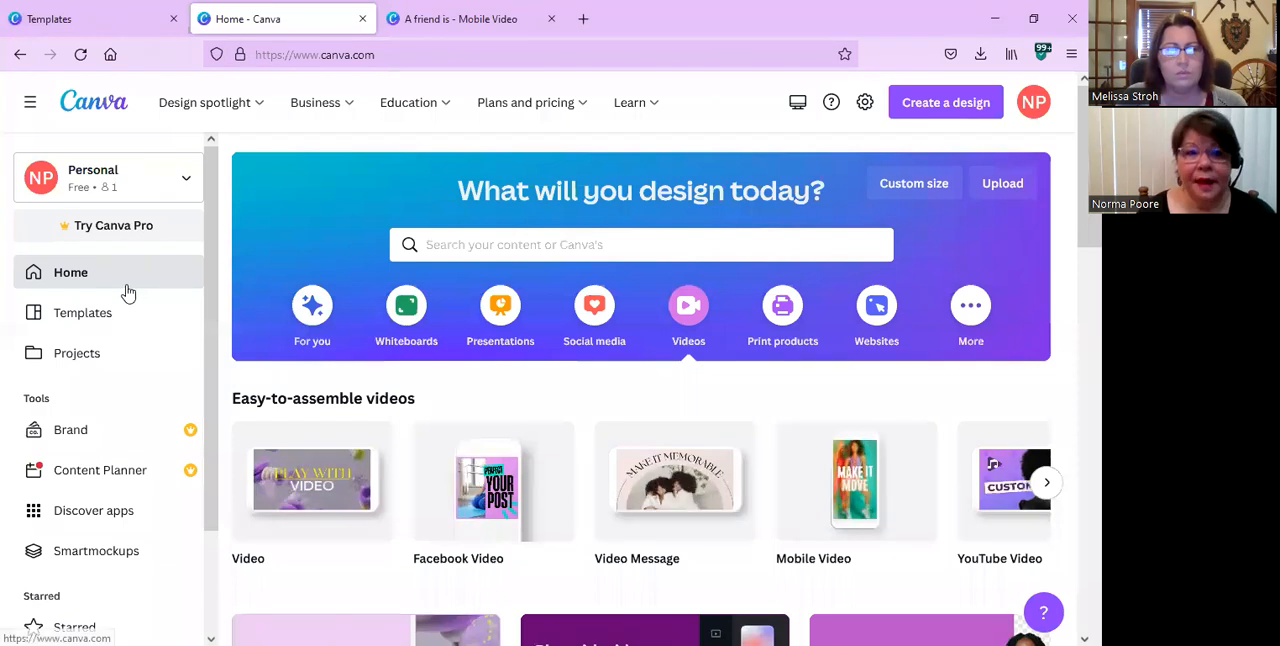
Look over the home page's navigation, its video design types and its popular social media design types.
{"action": "scroll", "coordinate": [407, 370], "scroll_direction": "down", "scroll_amount": 1}
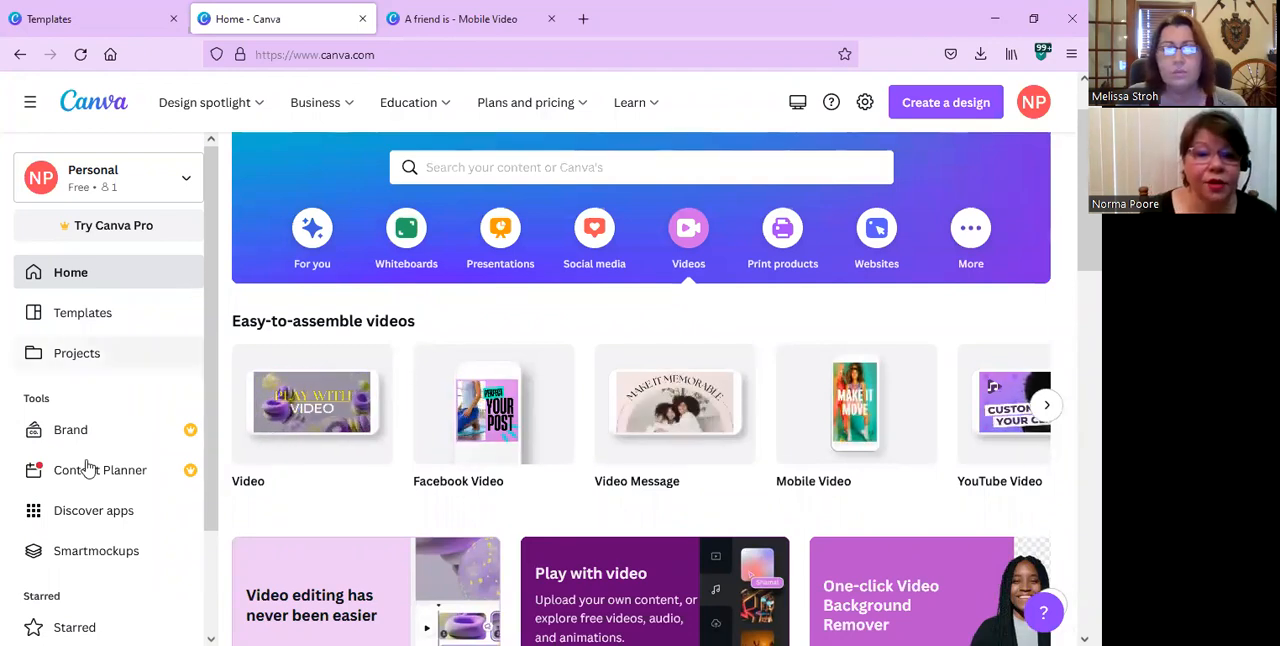
{"action": "scroll", "coordinate": [86, 463], "scroll_direction": "down", "scroll_amount": 1}
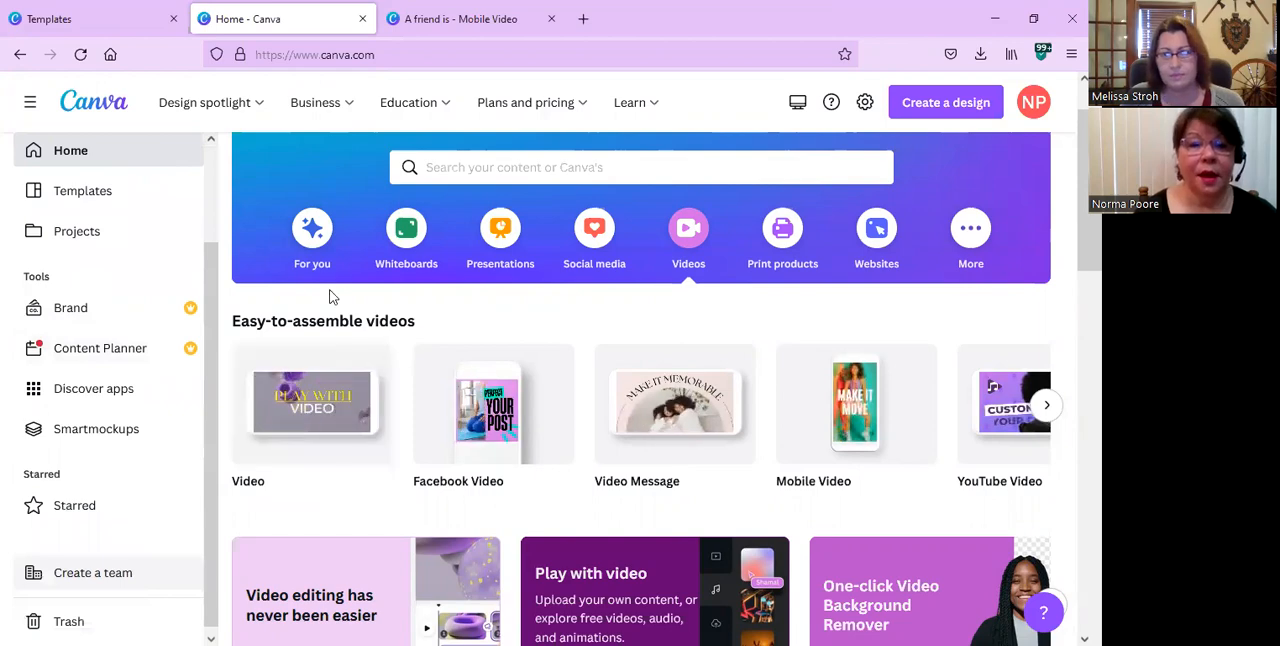
{"action": "scroll", "coordinate": [330, 295], "scroll_direction": "down", "scroll_amount": 4}
{"action": "scroll", "coordinate": [331, 295], "scroll_direction": "up", "scroll_amount": 4}
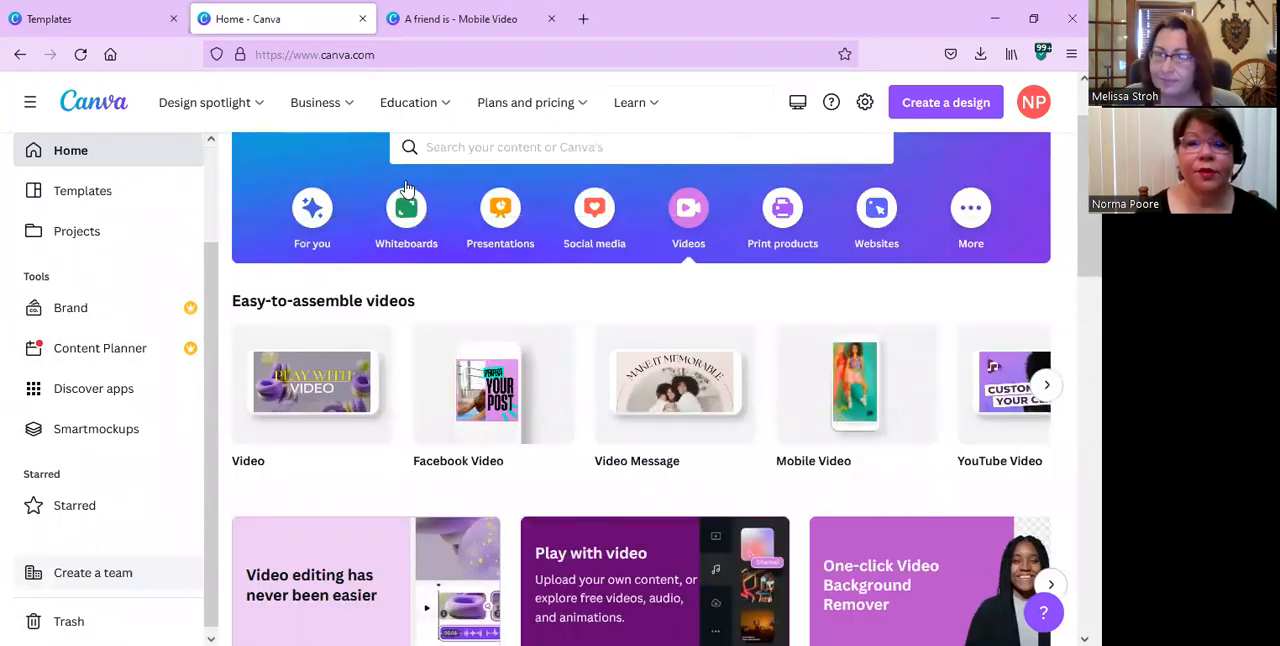
{"action": "left_click", "coordinate": [588, 233]}
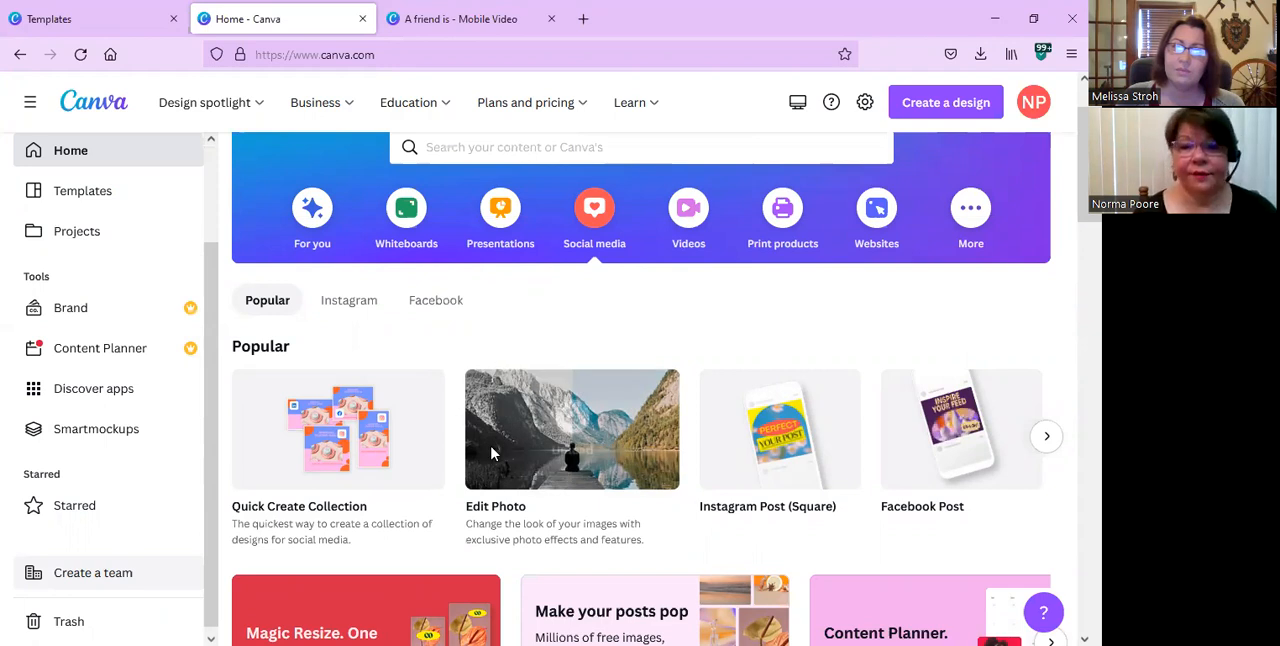
{"action": "scroll", "coordinate": [491, 454], "scroll_direction": "down", "scroll_amount": 3}
{"action": "scroll", "coordinate": [491, 454], "scroll_direction": "up", "scroll_amount": 1}
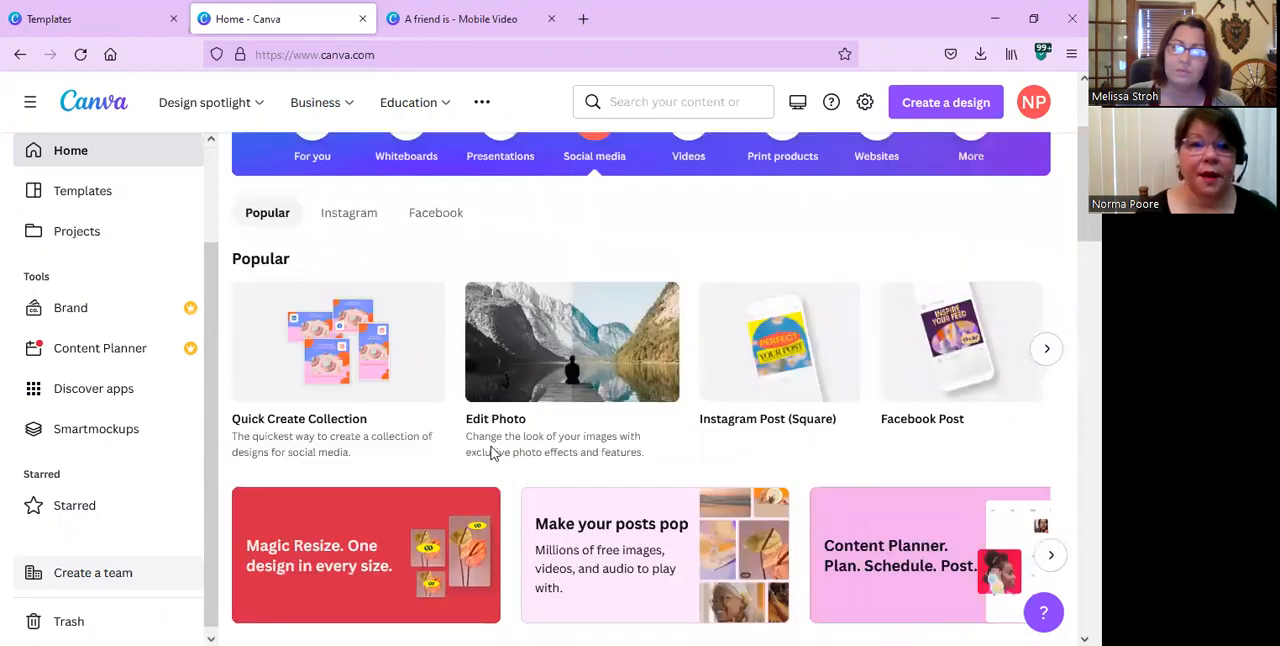
{"action": "scroll", "coordinate": [491, 454], "scroll_direction": "up", "scroll_amount": 2}
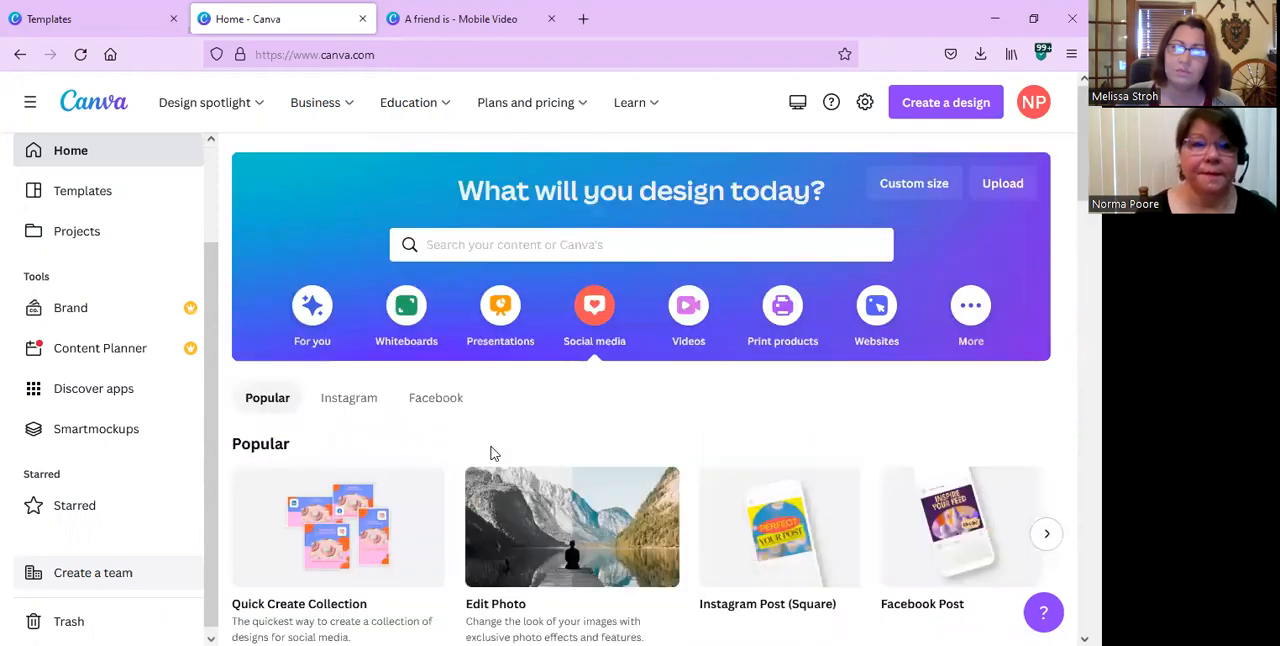
Open the templates page and browse its recommended formats, popular topics and suggested designs.
{"action": "left_click", "coordinate": [106, 203]}
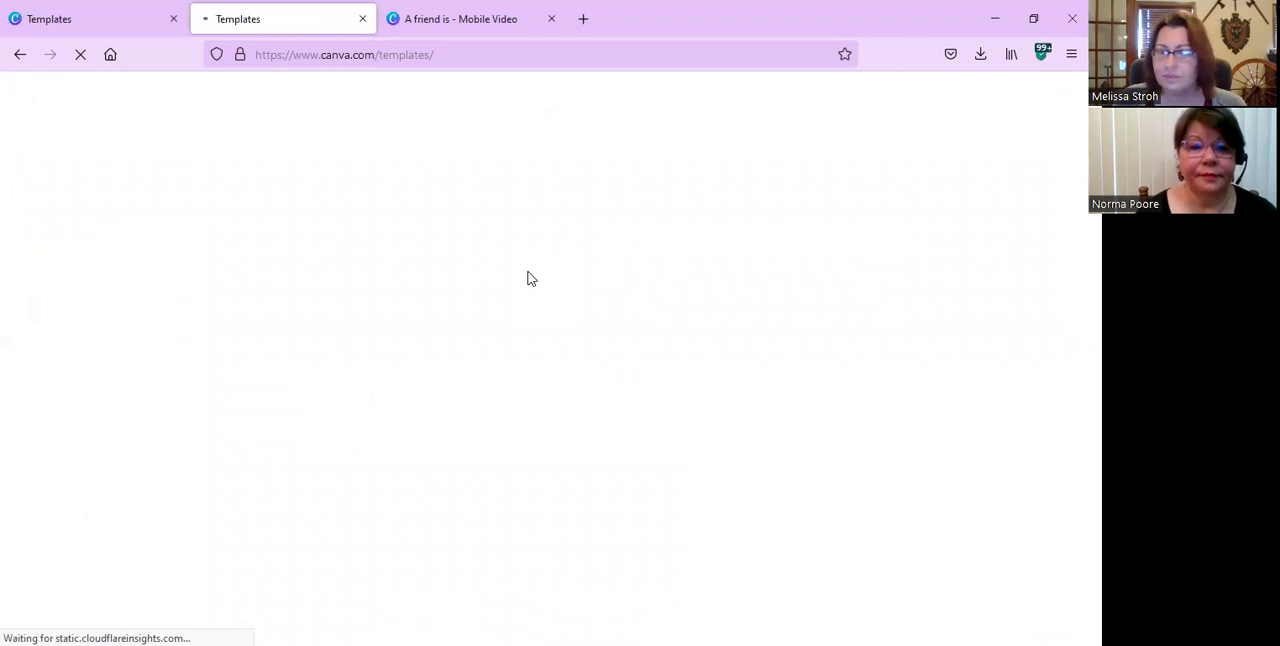
{"action": "scroll", "coordinate": [530, 278], "scroll_direction": "down", "scroll_amount": 3}
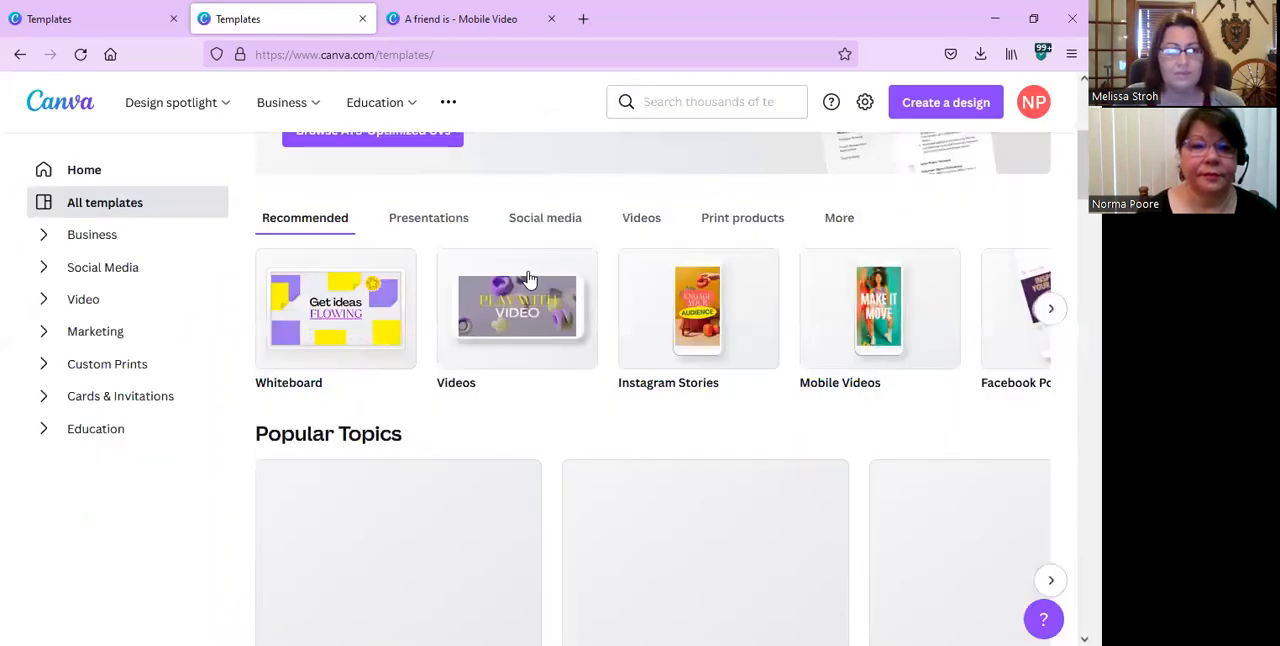
{"action": "scroll", "coordinate": [530, 278], "scroll_direction": "down", "scroll_amount": 5}
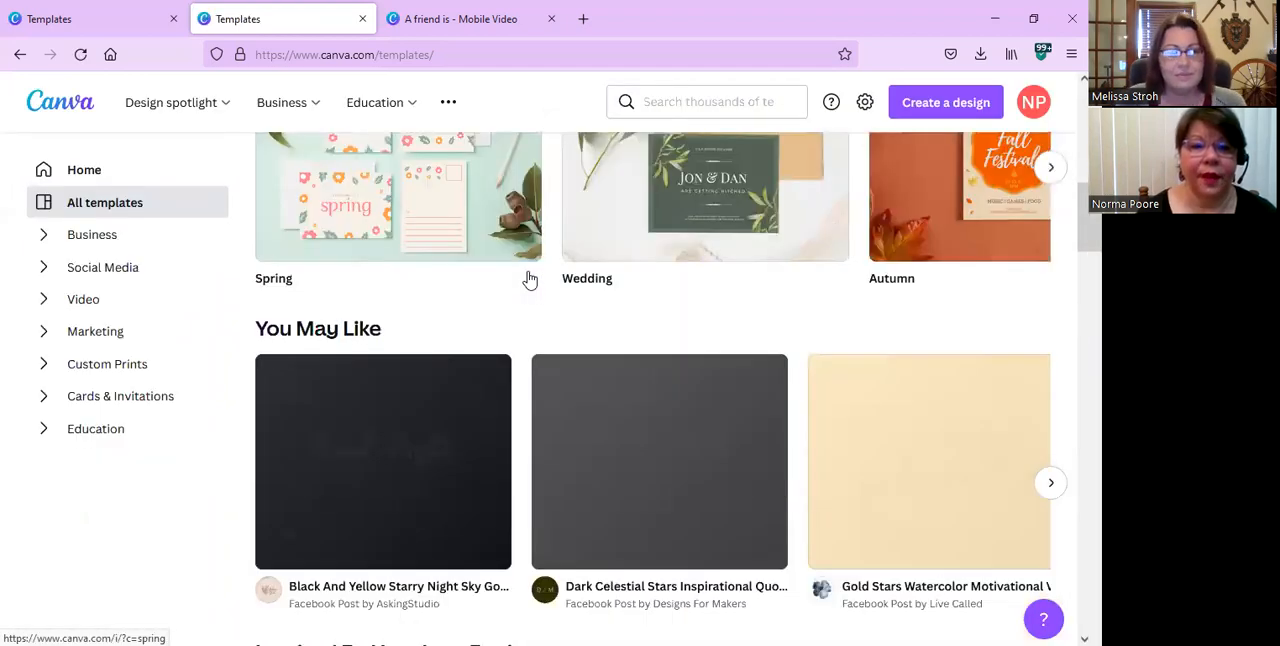
{"action": "scroll", "coordinate": [530, 278], "scroll_direction": "down", "scroll_amount": 2}
{"action": "scroll", "coordinate": [530, 278], "scroll_direction": "down", "scroll_amount": 3}
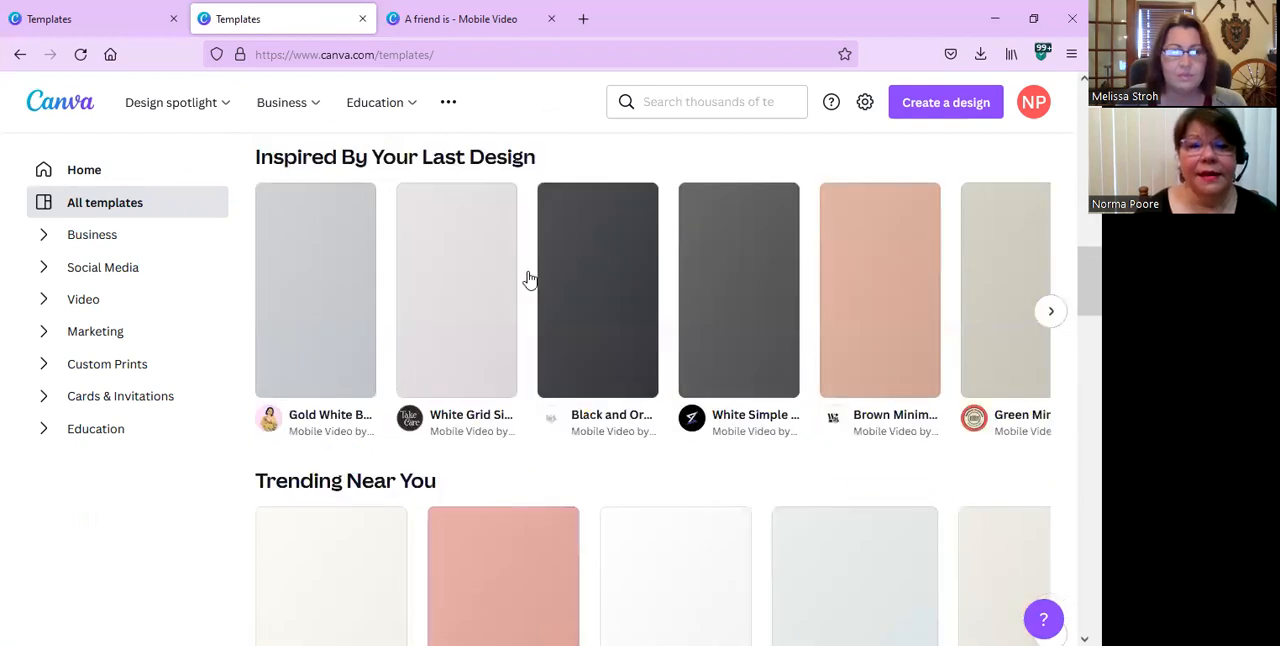
{"action": "scroll", "coordinate": [530, 278], "scroll_direction": "up", "scroll_amount": 5}
{"action": "scroll", "coordinate": [530, 280], "scroll_direction": "up", "scroll_amount": 3}
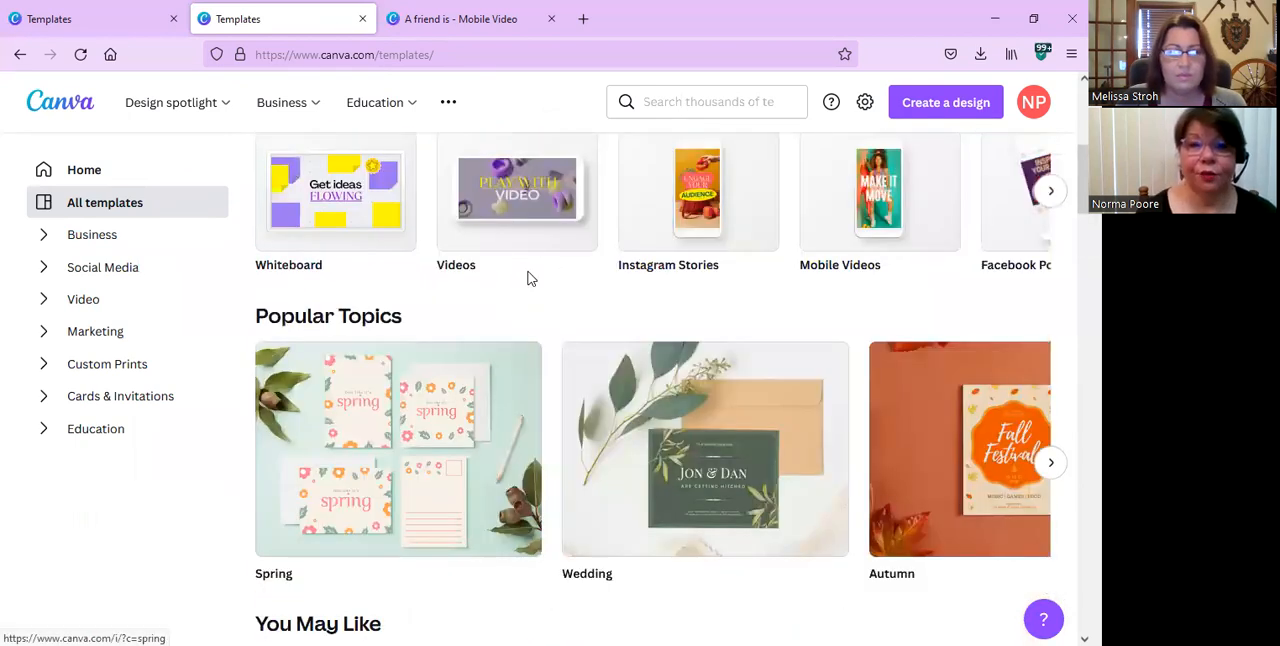
{"action": "scroll", "coordinate": [530, 278], "scroll_direction": "up", "scroll_amount": 2}
{"action": "scroll", "coordinate": [531, 278], "scroll_direction": "up", "scroll_amount": 1}
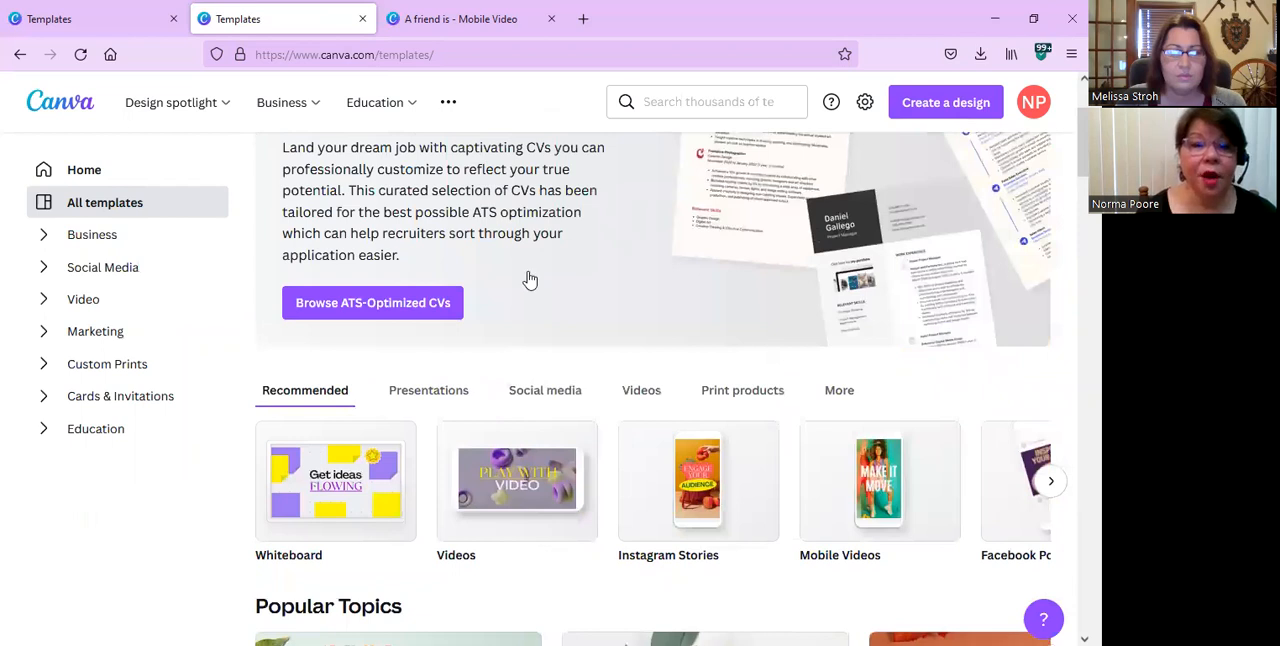
{"action": "scroll", "coordinate": [530, 280], "scroll_direction": "down", "scroll_amount": 3}
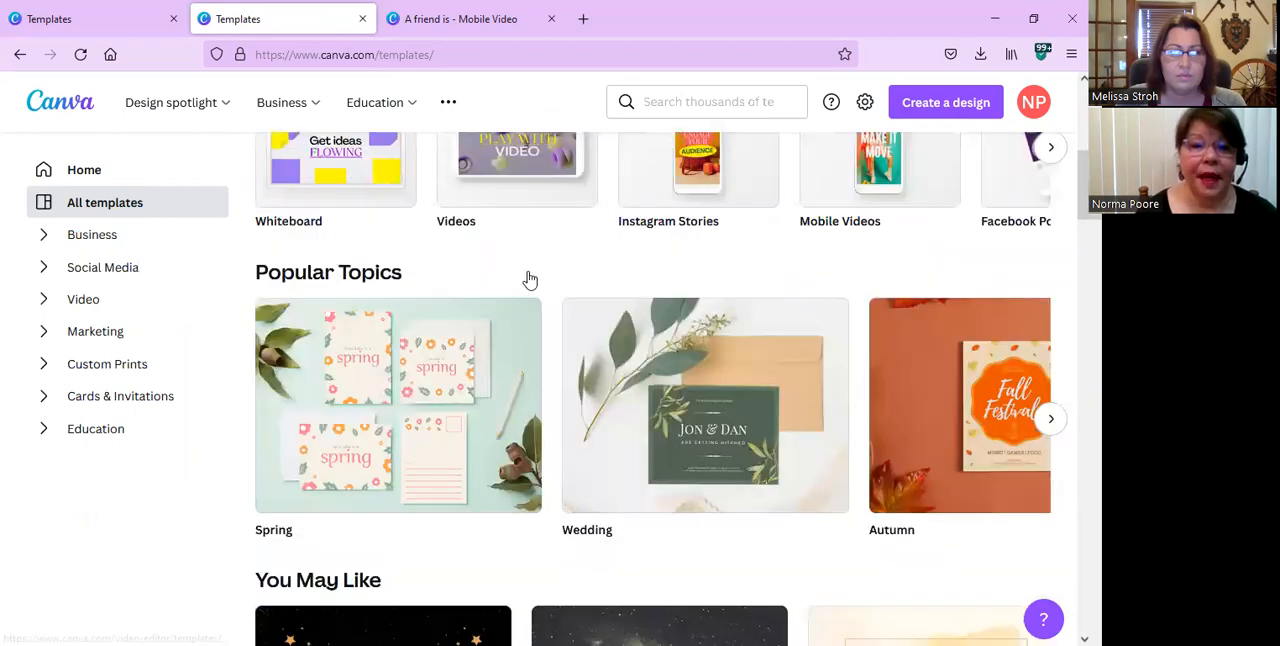
{"action": "scroll", "coordinate": [530, 278], "scroll_direction": "down", "scroll_amount": 3}
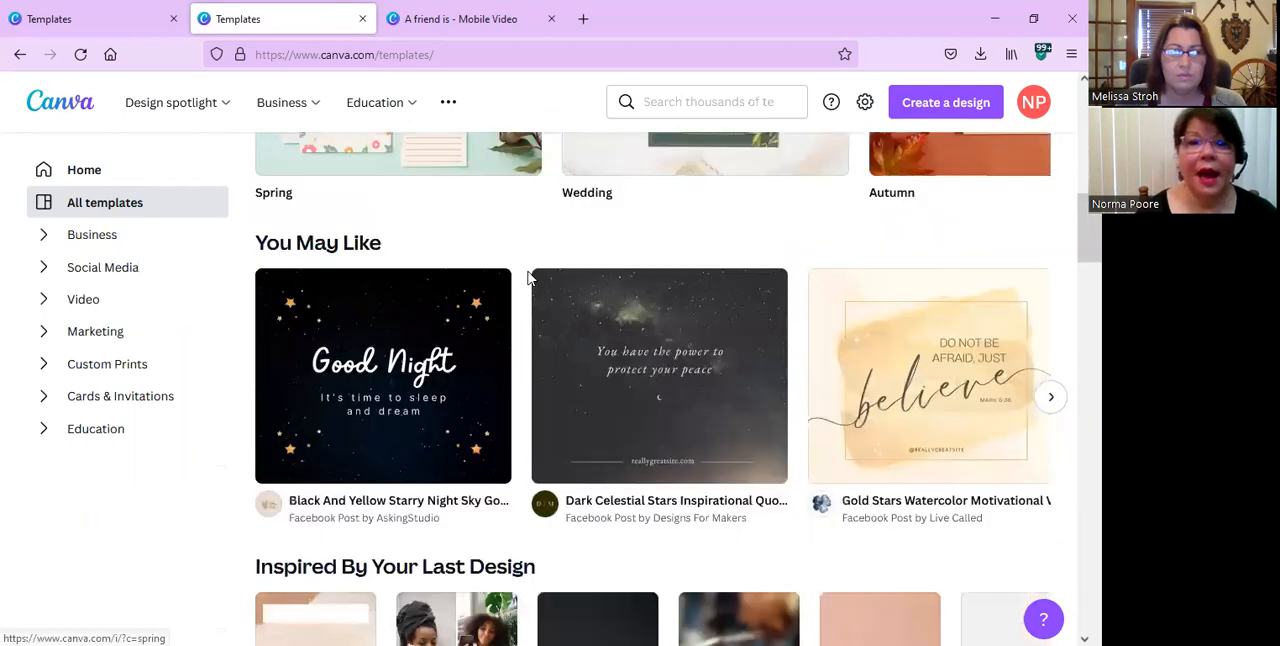
{"action": "scroll", "coordinate": [528, 278], "scroll_direction": "up", "scroll_amount": 4}
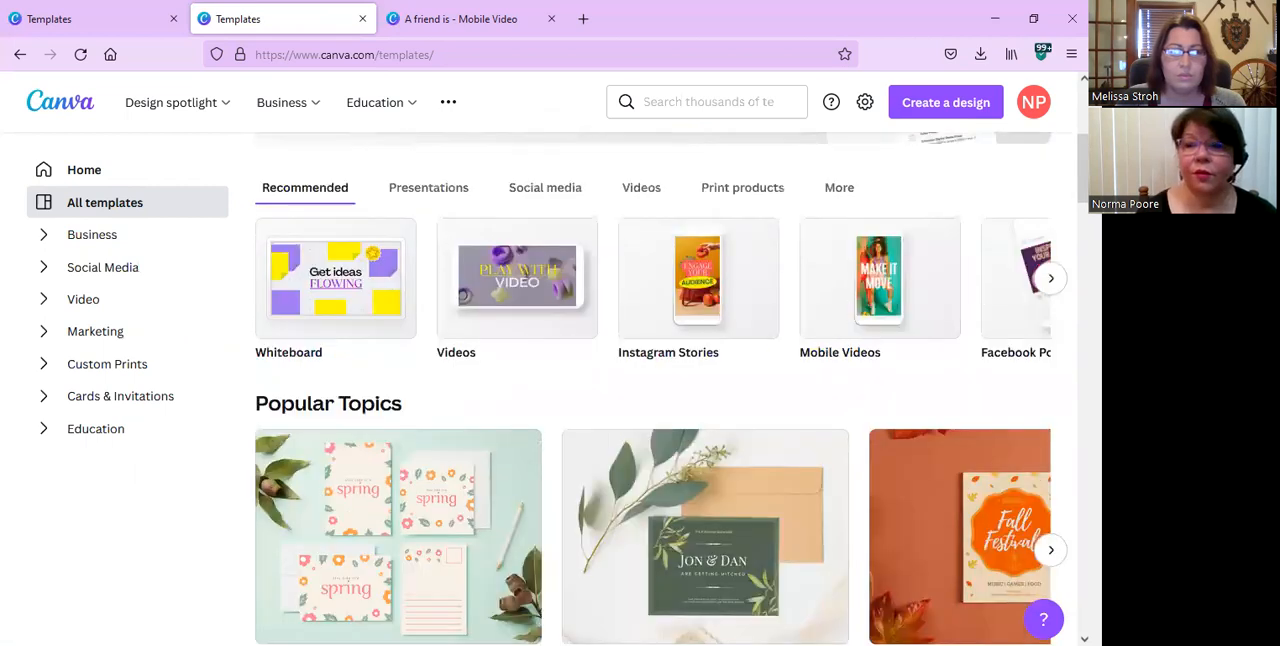
{"action": "left_click", "coordinate": [1049, 280]}
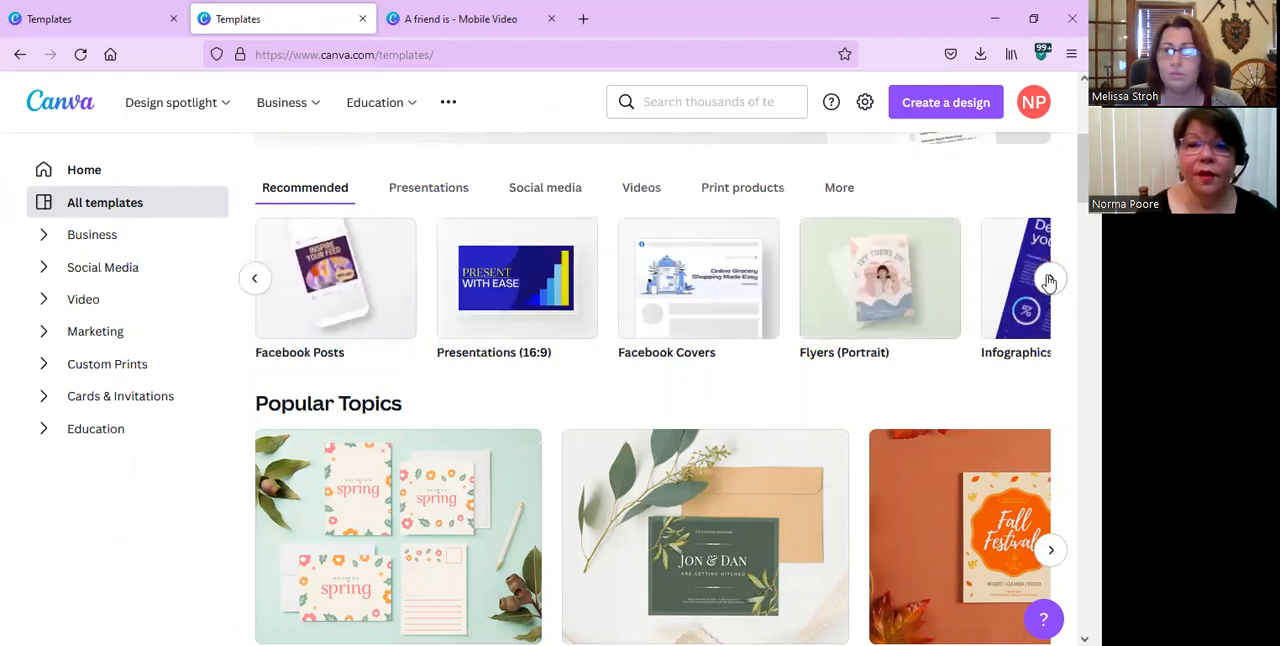
Search the templates for "twitter post" and look through the first designs.
{"action": "left_click", "coordinate": [635, 107]}
{"action": "type", "text": "twitter"}
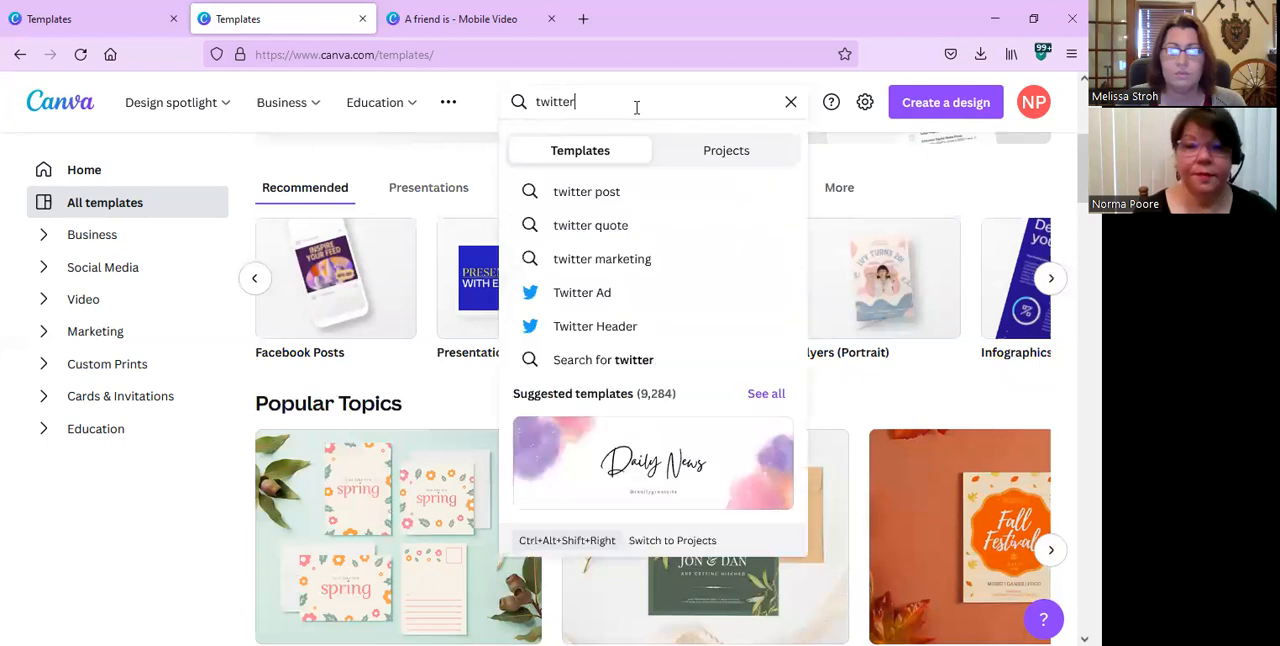
{"action": "left_click", "coordinate": [598, 192]}
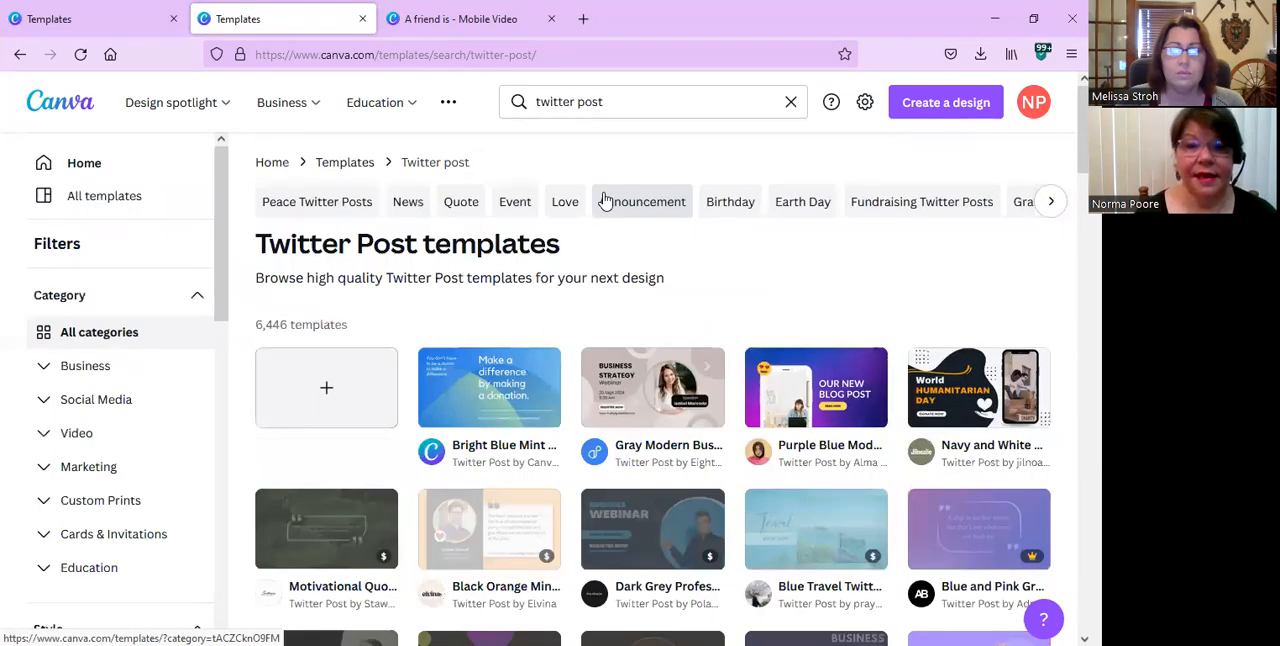
{"action": "scroll", "coordinate": [560, 225], "scroll_direction": "down", "scroll_amount": 2}
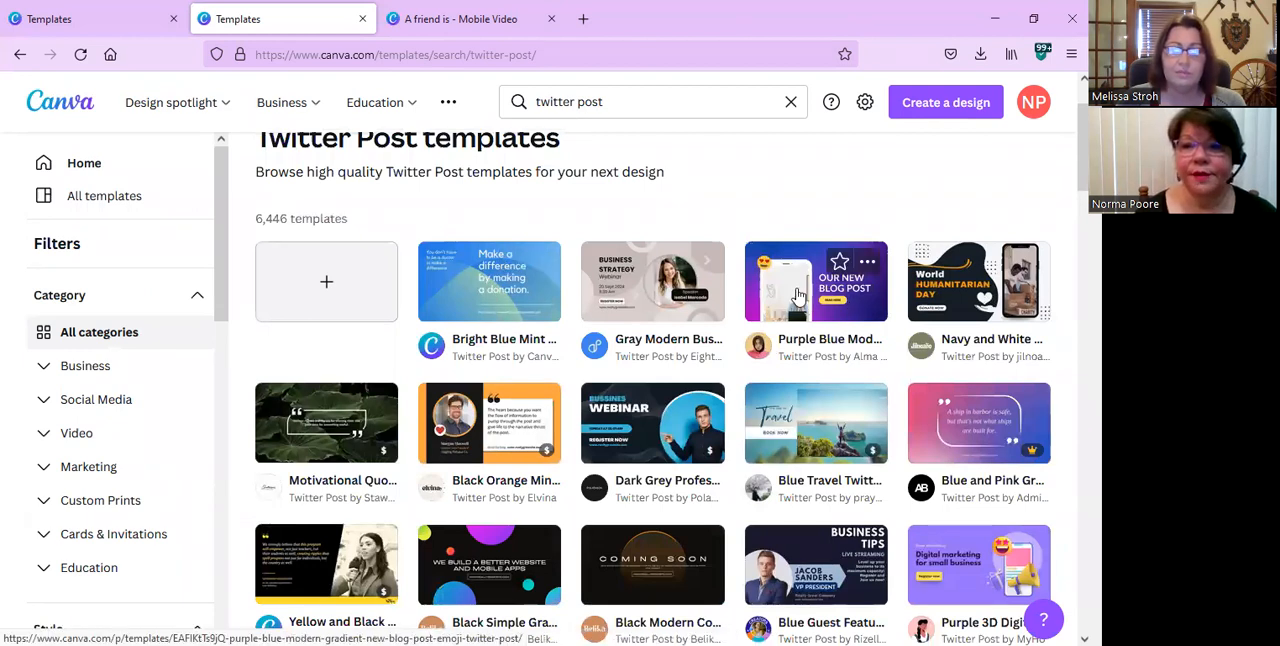
Preview the Purple Blue Modern Gradient New Blog Post Emoji template and the Black Modern Coming Soon Twitter Post template, closing each preview.
{"action": "left_click", "coordinate": [798, 296]}
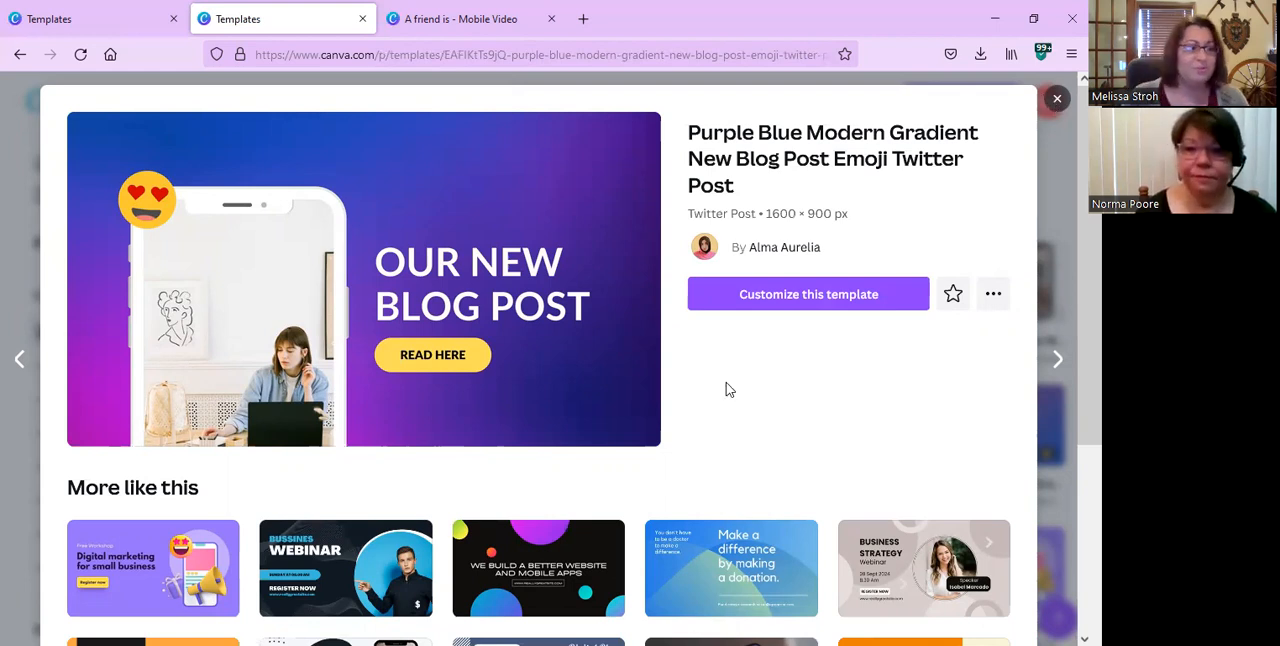
{"action": "key", "text": "Escape"}
{"action": "scroll", "coordinate": [680, 375], "scroll_direction": "down", "scroll_amount": 1}
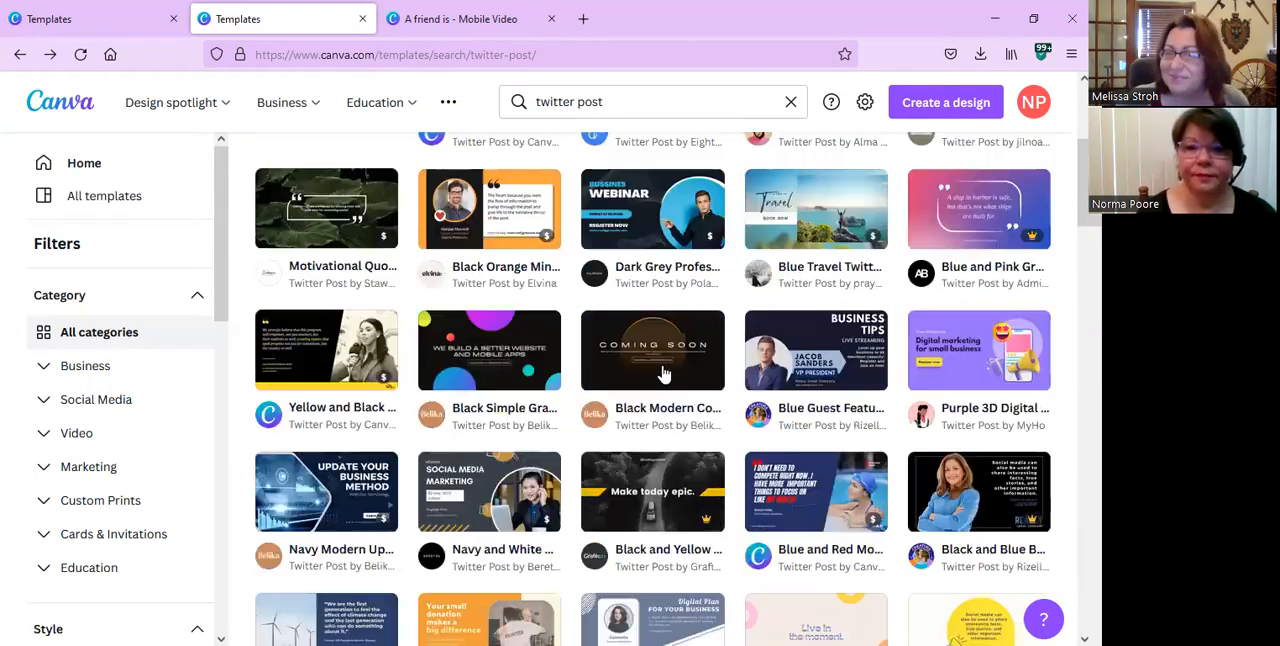
{"action": "left_click", "coordinate": [645, 365]}
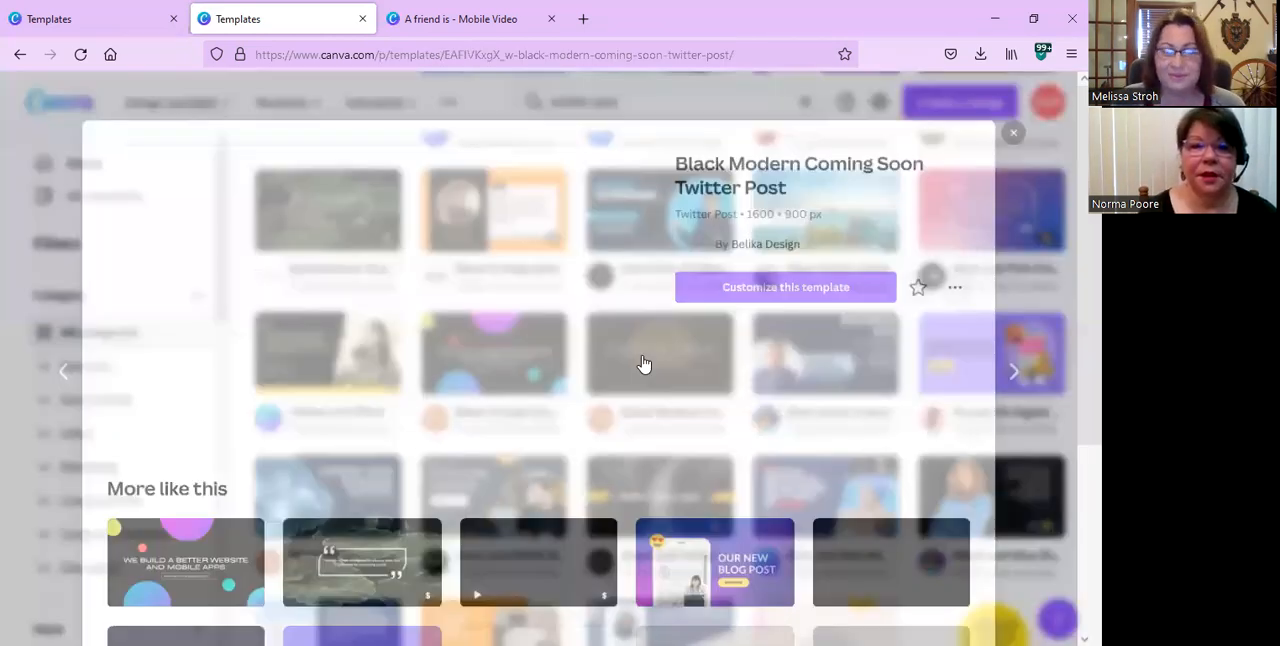
{"action": "scroll", "coordinate": [640, 363], "scroll_direction": "down", "scroll_amount": 2}
{"action": "scroll", "coordinate": [640, 363], "scroll_direction": "up", "scroll_amount": 2}
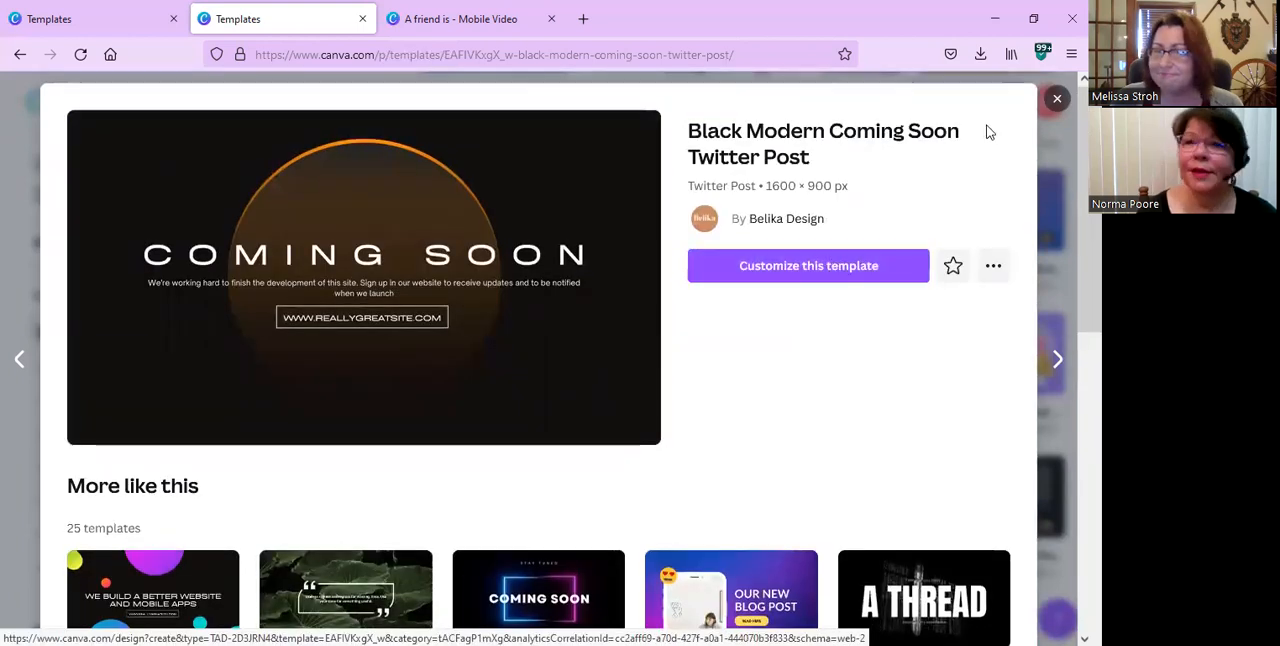
{"action": "left_click", "coordinate": [1055, 102]}
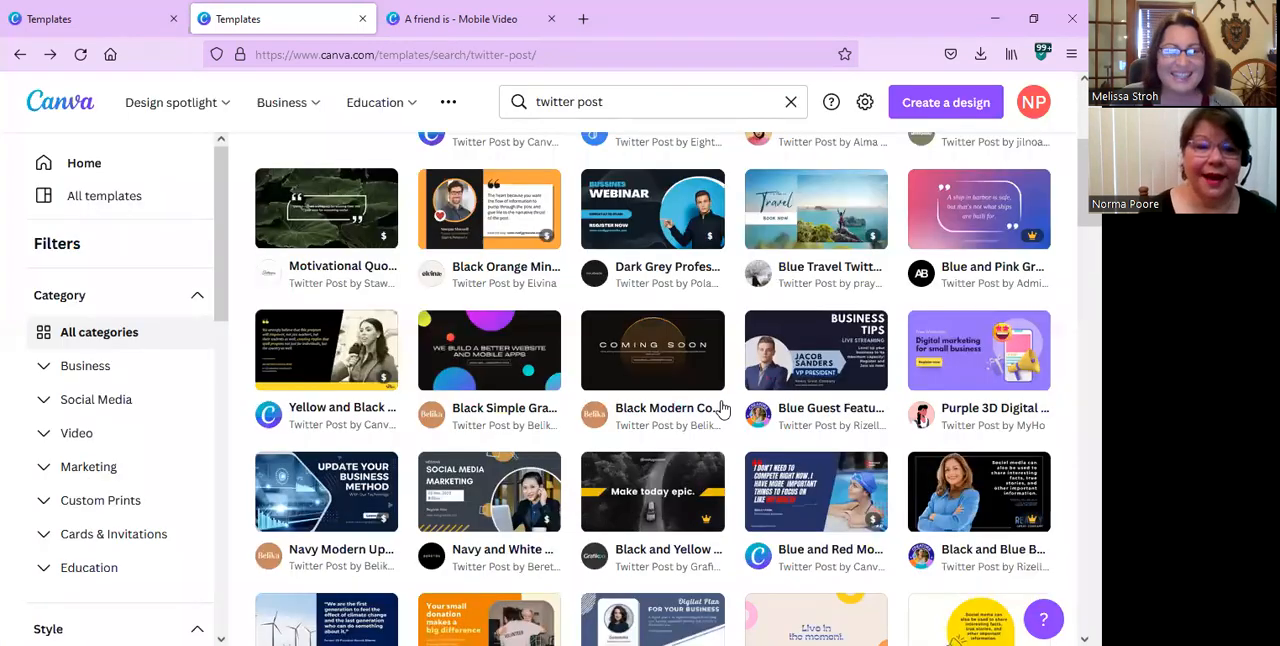
Find the "Live in the moment." Minimal colorful quote twitter post template and open it as a new editable design.
{"action": "scroll", "coordinate": [722, 410], "scroll_direction": "down", "scroll_amount": 3}
{"action": "scroll", "coordinate": [700, 415], "scroll_direction": "down", "scroll_amount": 2}
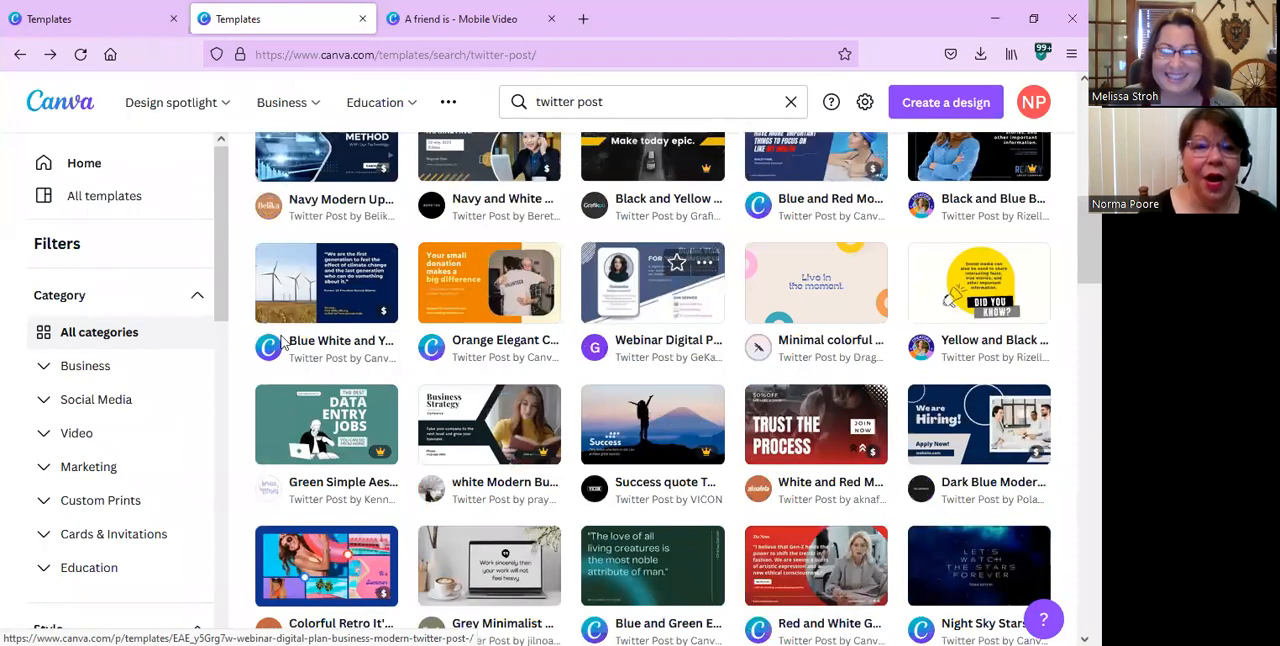
{"action": "scroll", "coordinate": [283, 342], "scroll_direction": "down", "scroll_amount": 1}
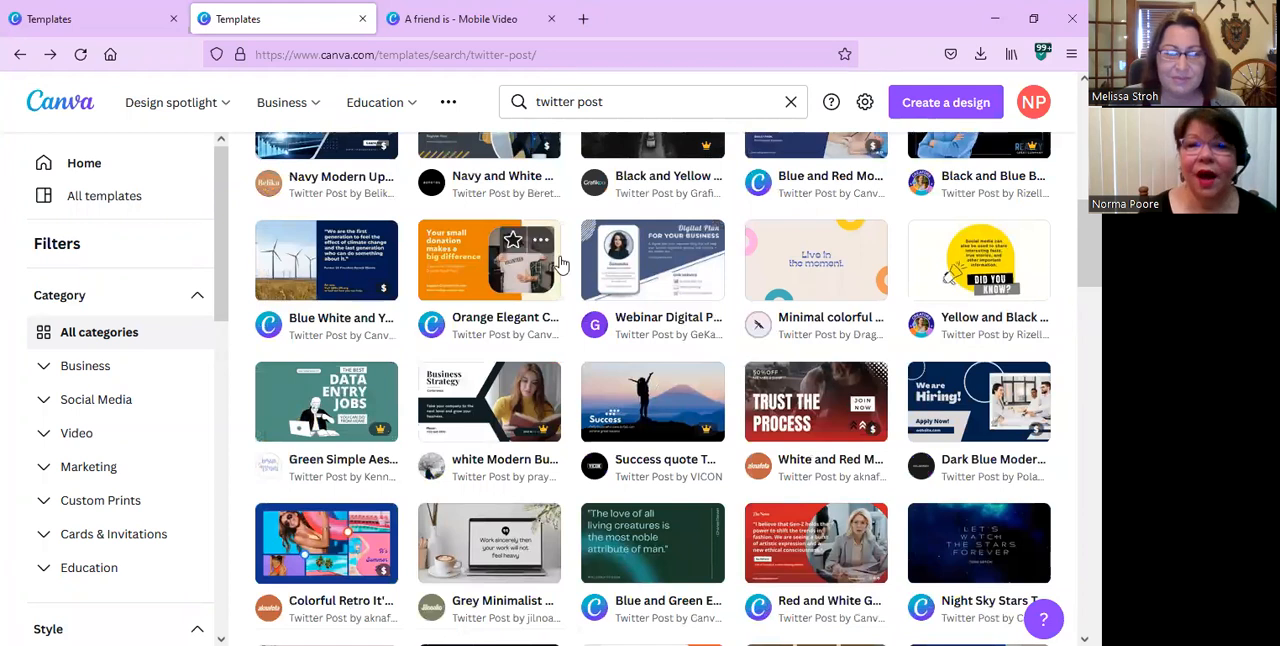
{"action": "left_click", "coordinate": [825, 276]}
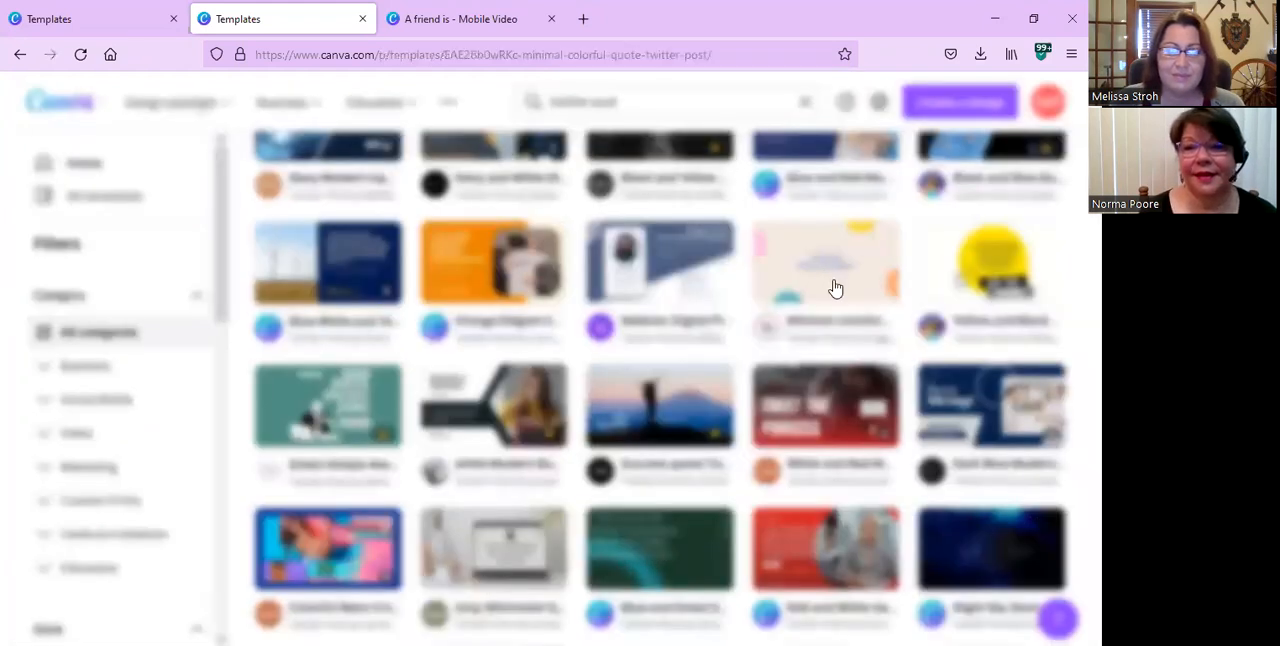
{"action": "left_click", "coordinate": [840, 270]}
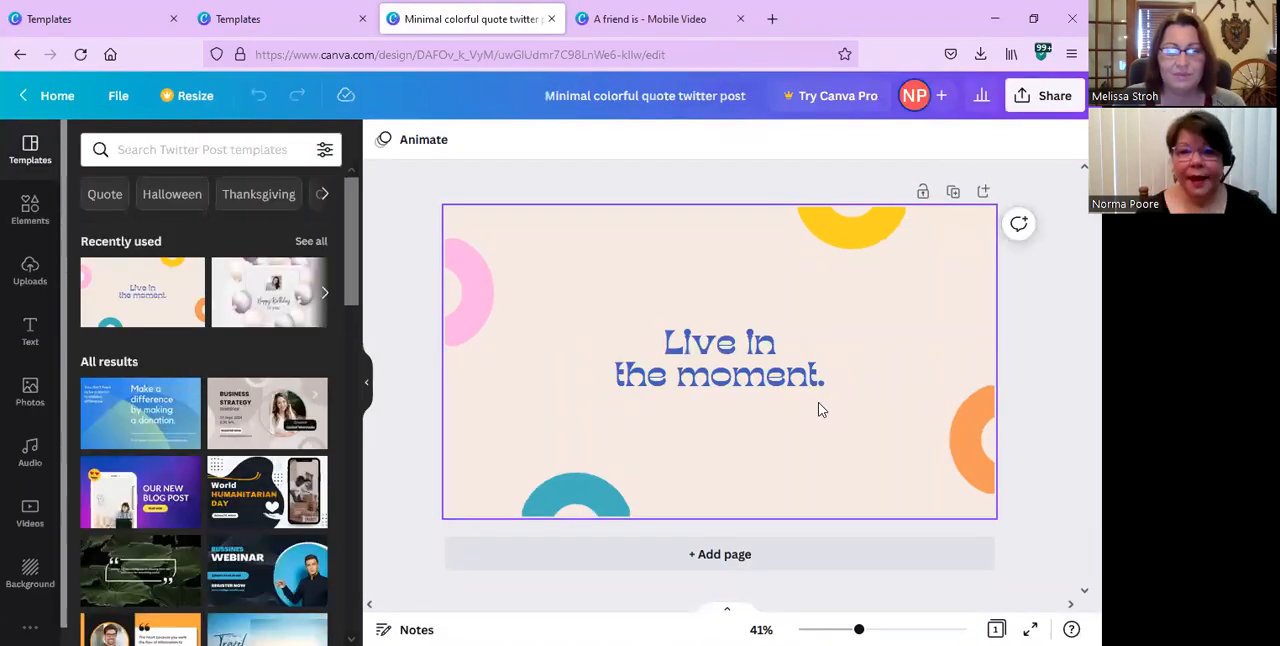
Move the quote text "Live in the moment." slightly up and to the left on the page.
{"action": "left_click", "coordinate": [787, 386]}
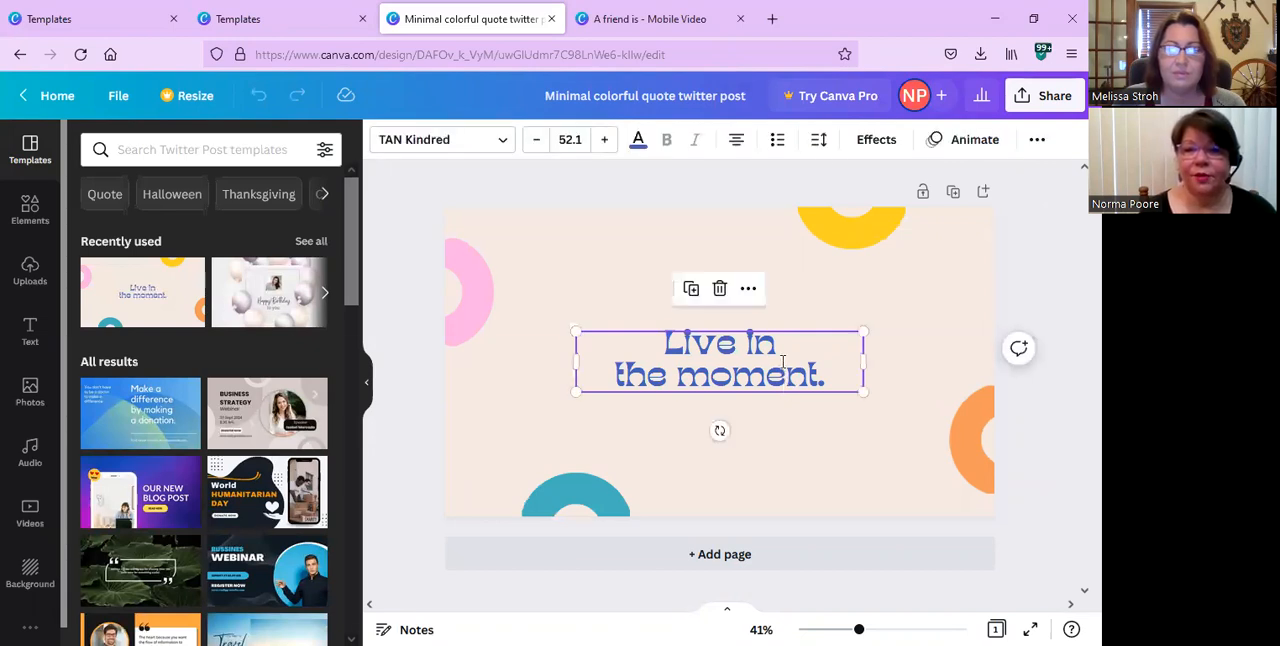
{"action": "double_click", "coordinate": [783, 361]}
{"action": "left_click", "coordinate": [783, 361]}
{"action": "left_click", "coordinate": [807, 425]}
{"action": "left_click_drag", "start_coordinate": [670, 366], "coordinate": [800, 356]}
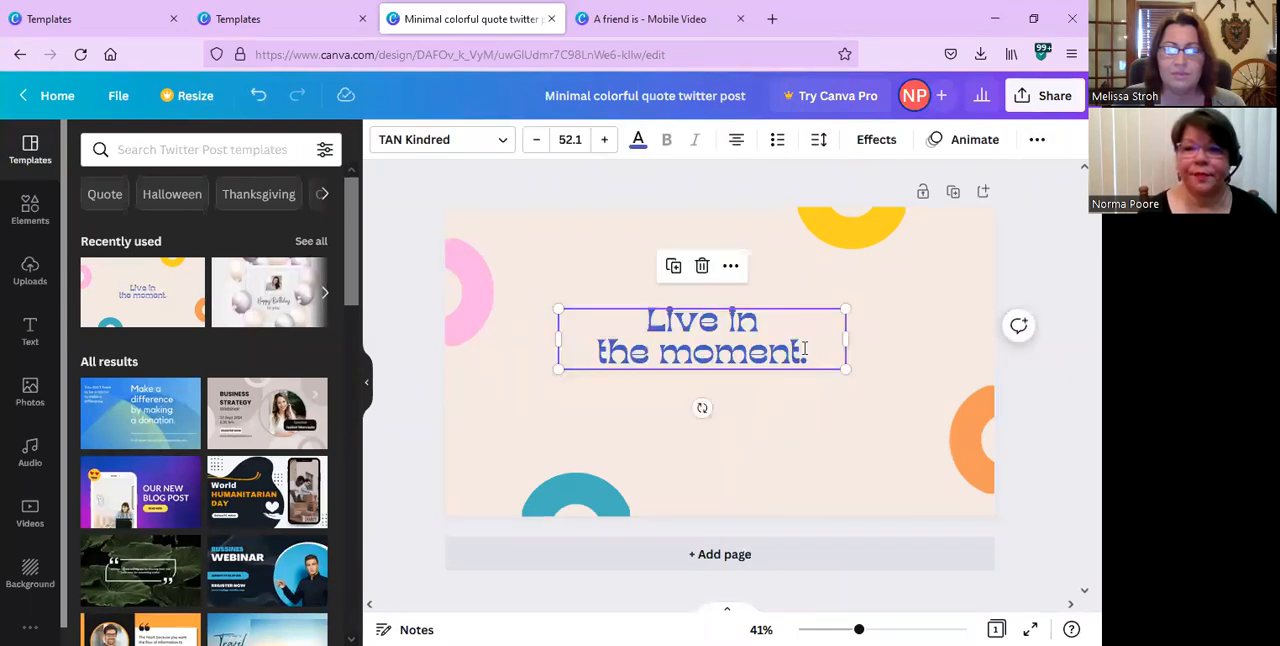
Replace the entire quote text with "KISS It Baby" and finish editing it.
{"action": "double_click", "coordinate": [805, 348]}
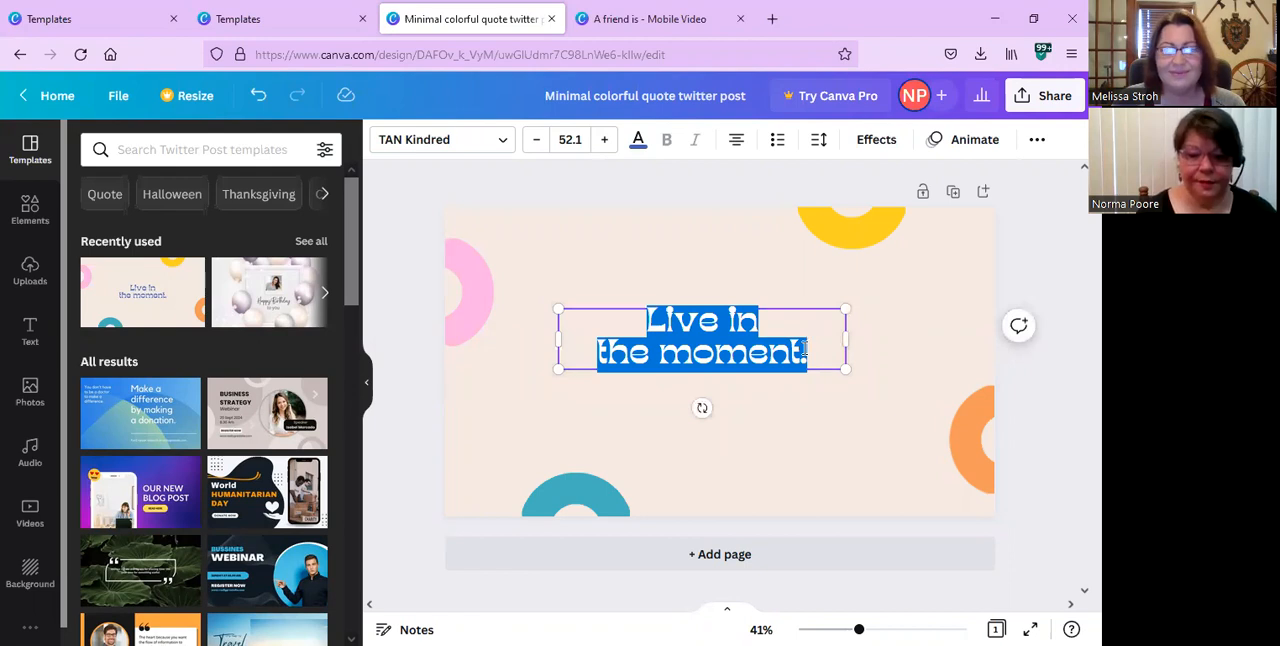
{"action": "type", "text": "KIS"}
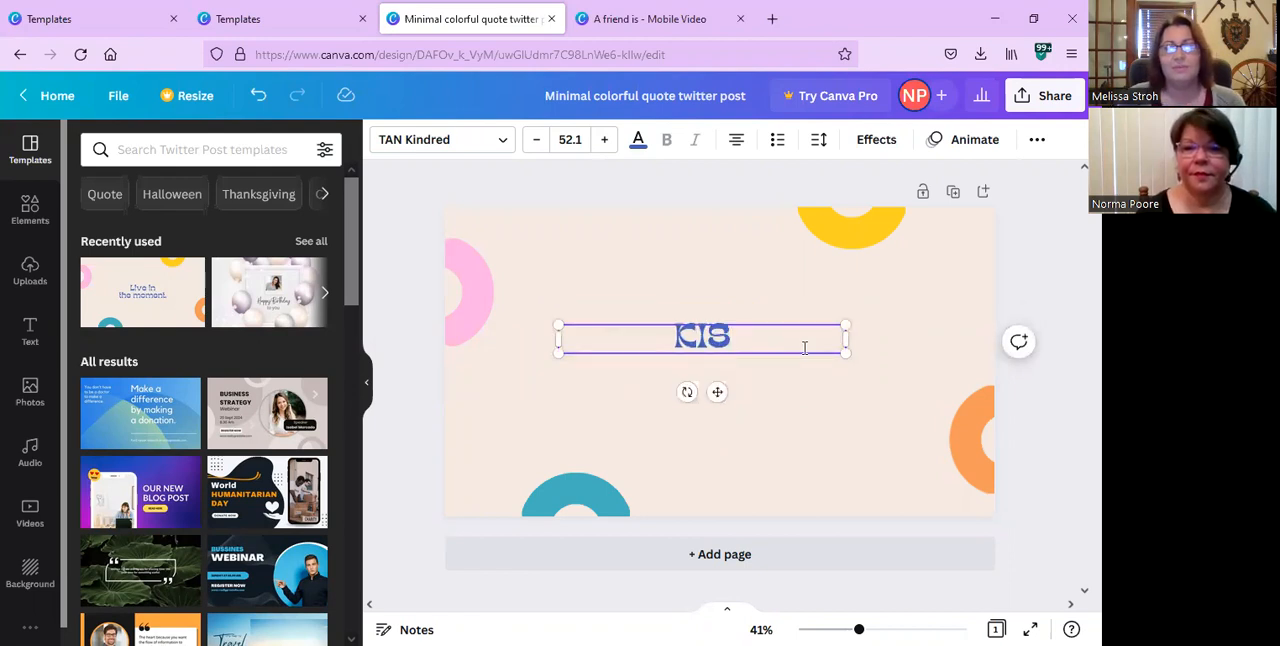
{"action": "type", "text": "S I"}
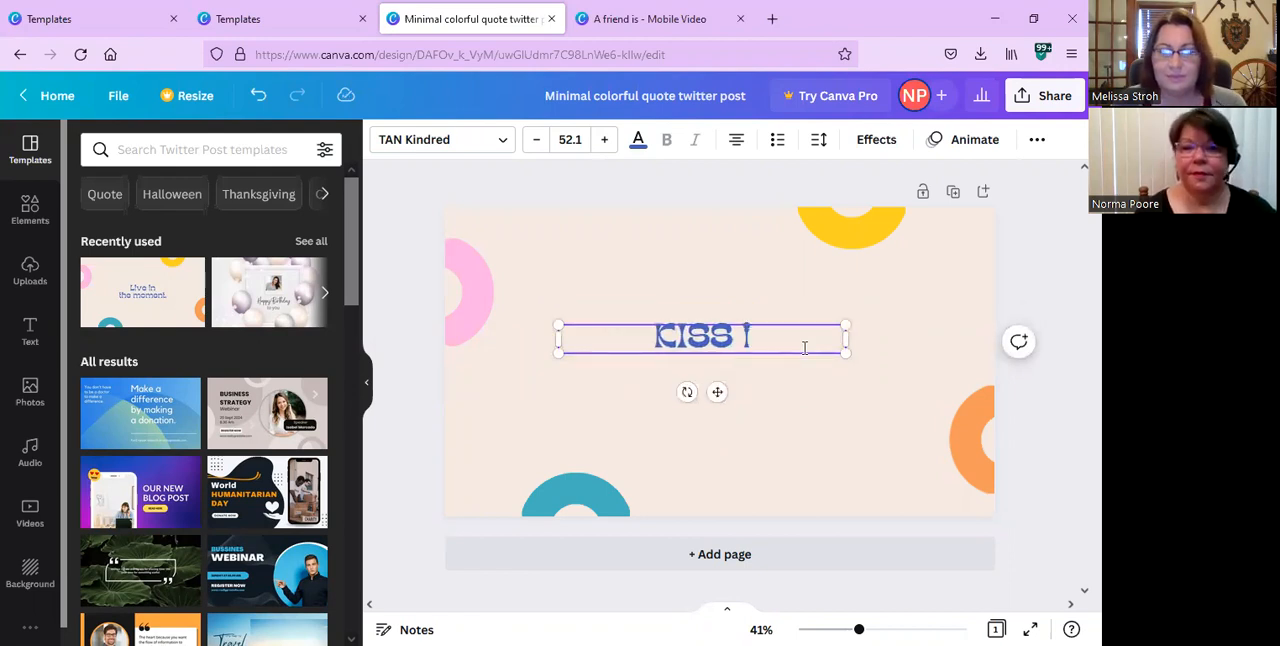
{"action": "type", "text": "t Baby"}
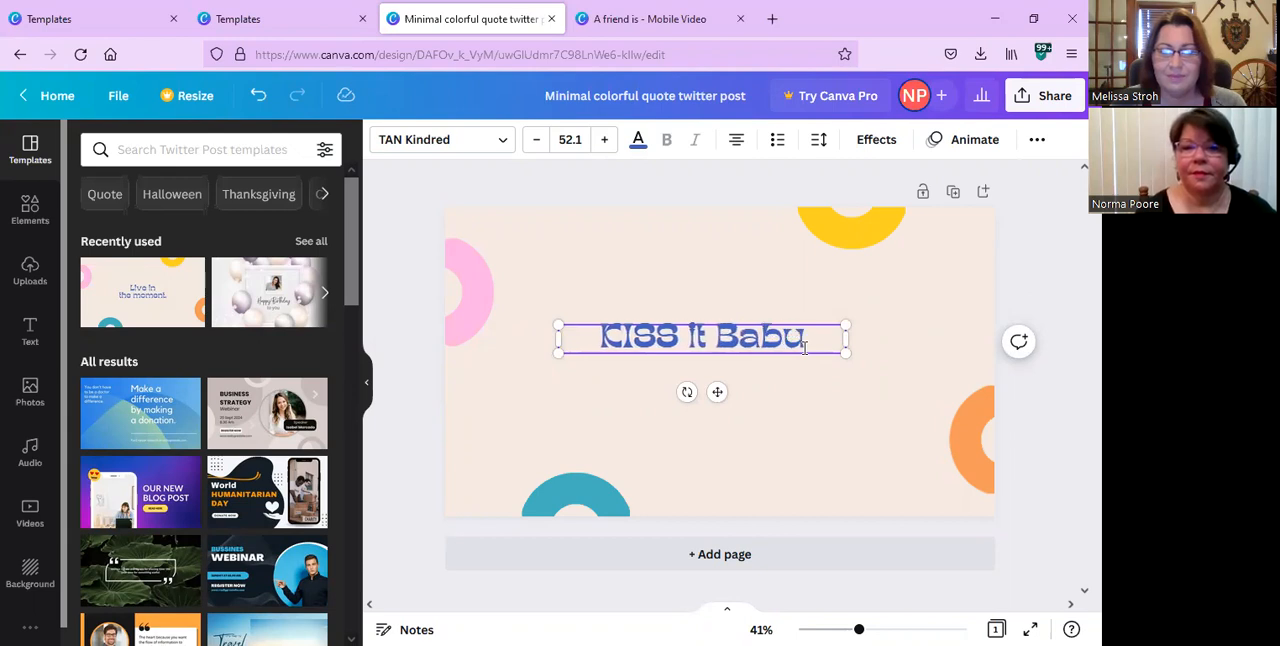
{"action": "key", "text": "BackSpace"}
{"action": "type", "text": "y"}
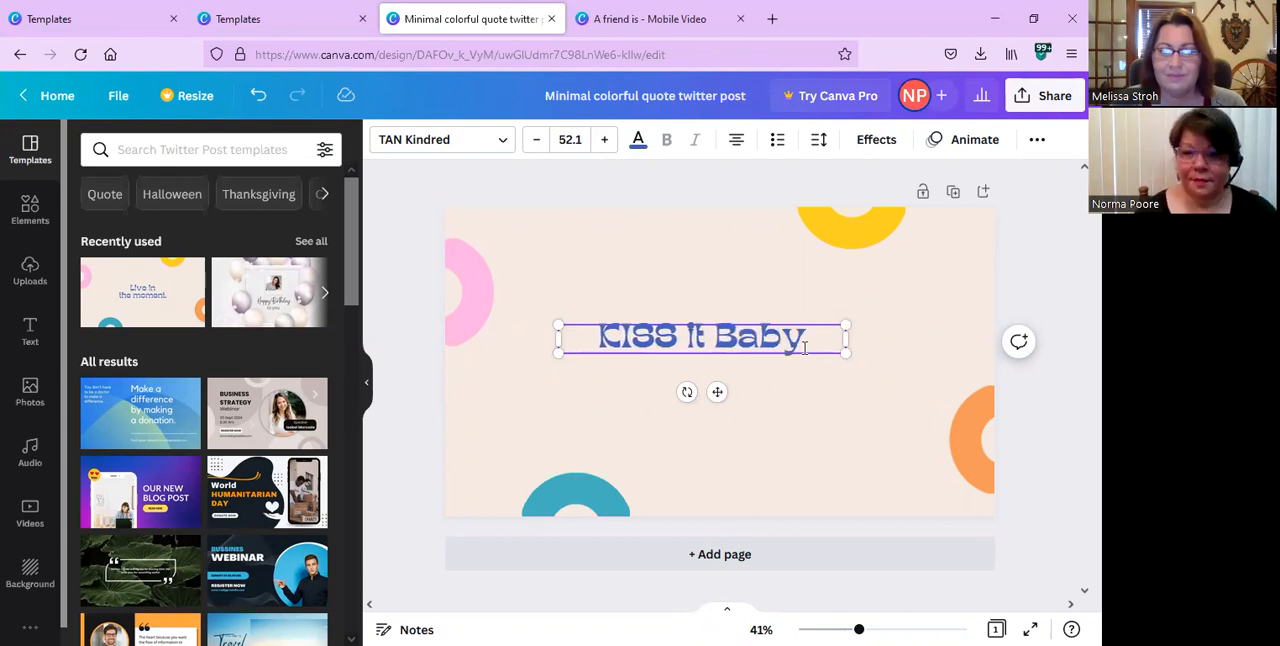
{"action": "left_click", "coordinate": [845, 396]}
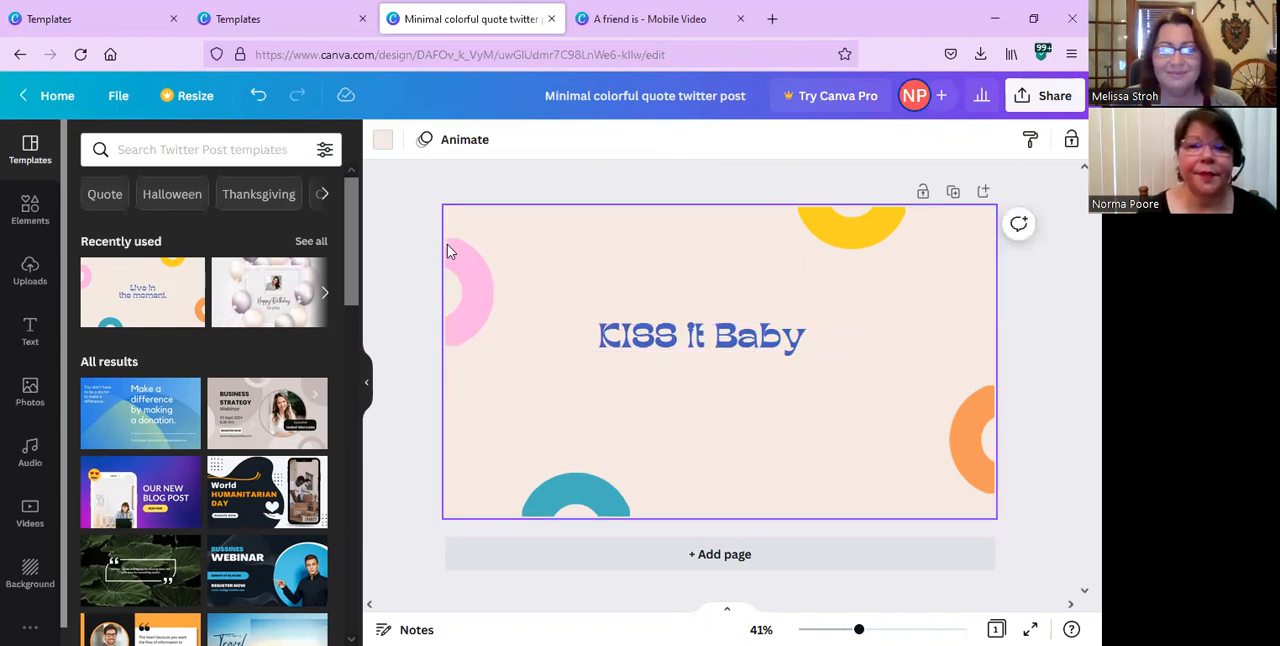
Delete the pink arc and the teal arc from the page.
{"action": "left_click", "coordinate": [471, 283]}
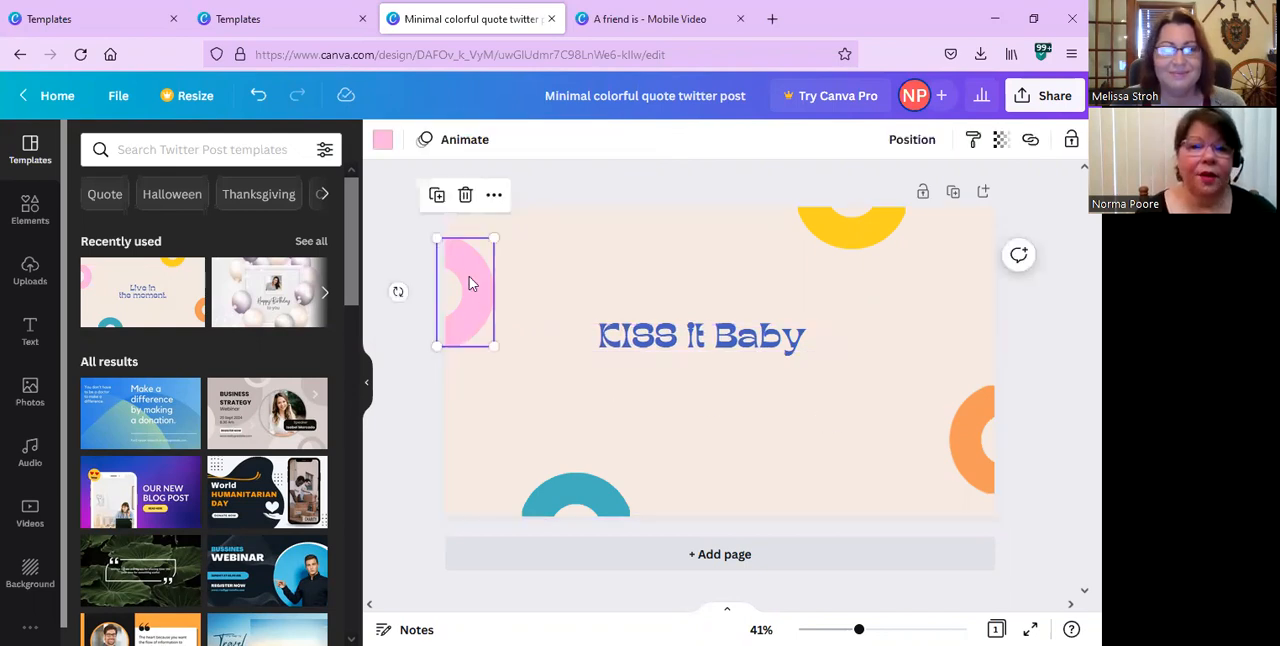
{"action": "left_click", "coordinate": [465, 195]}
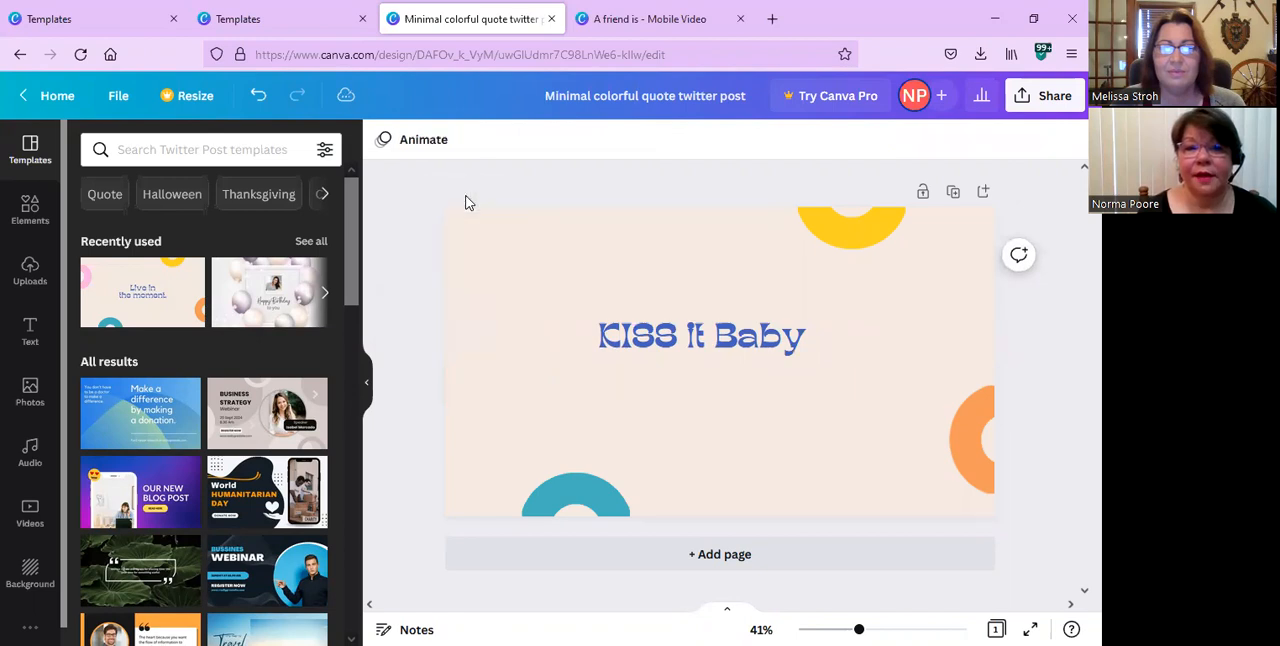
{"action": "left_click", "coordinate": [605, 503]}
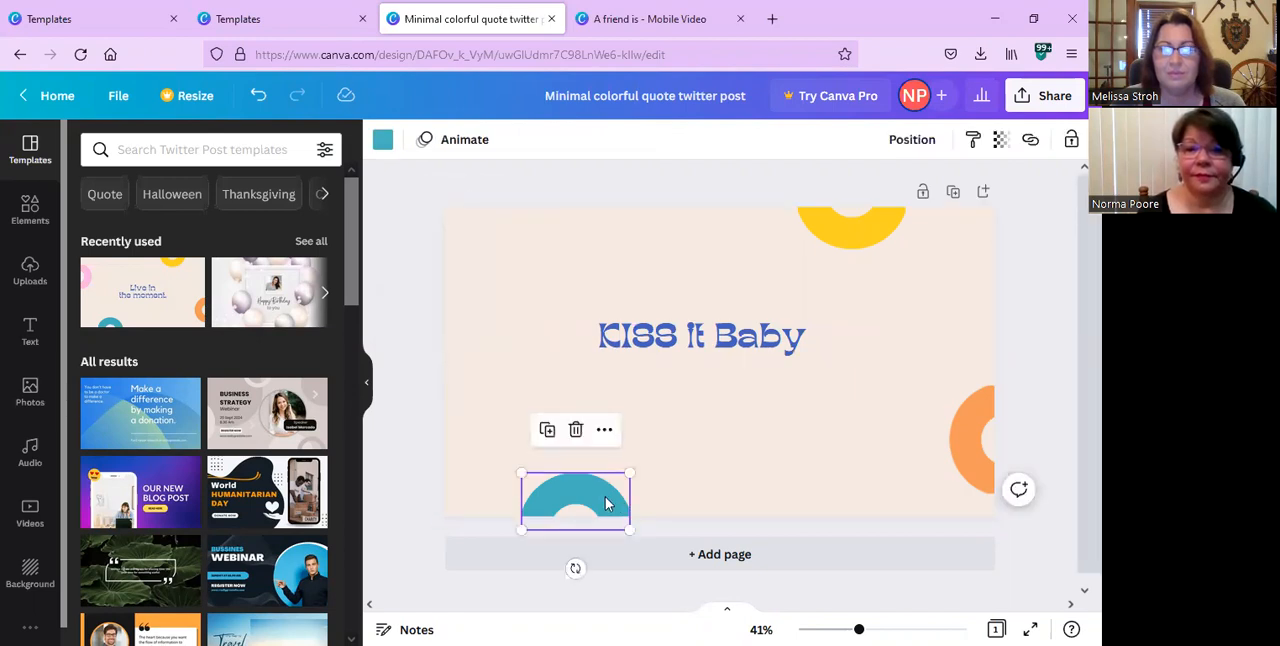
{"action": "left_click", "coordinate": [575, 430]}
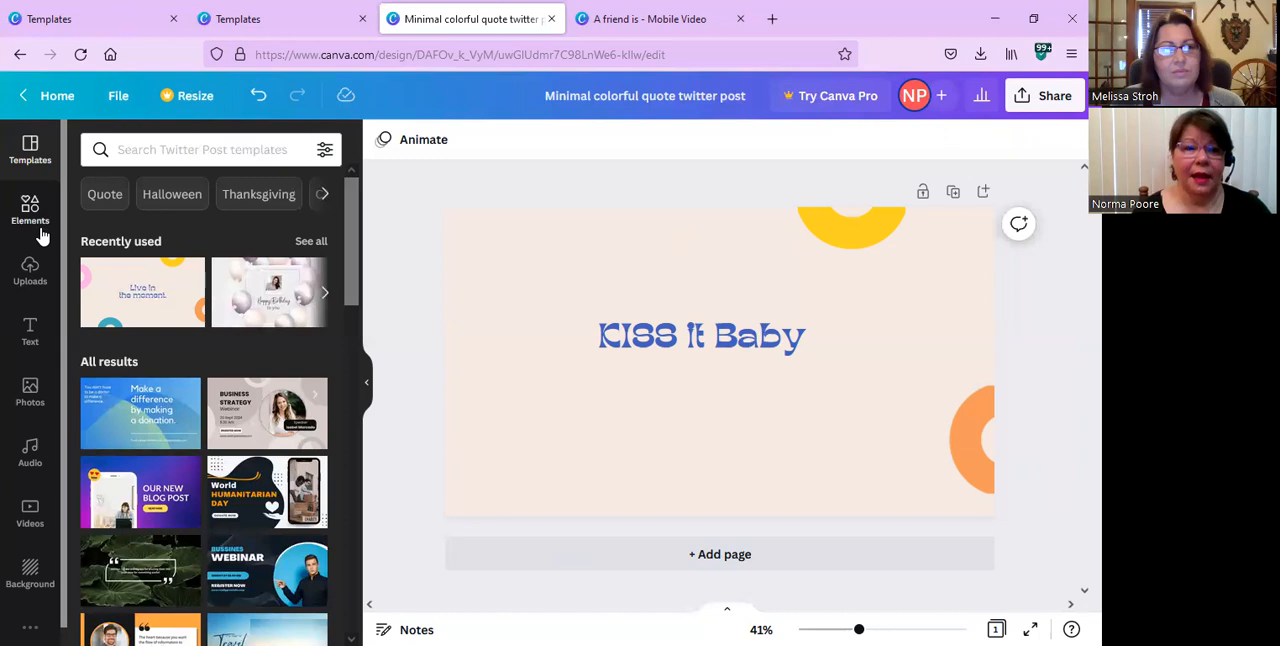
Search the available backgrounds for "lips".
{"action": "left_click", "coordinate": [30, 575]}
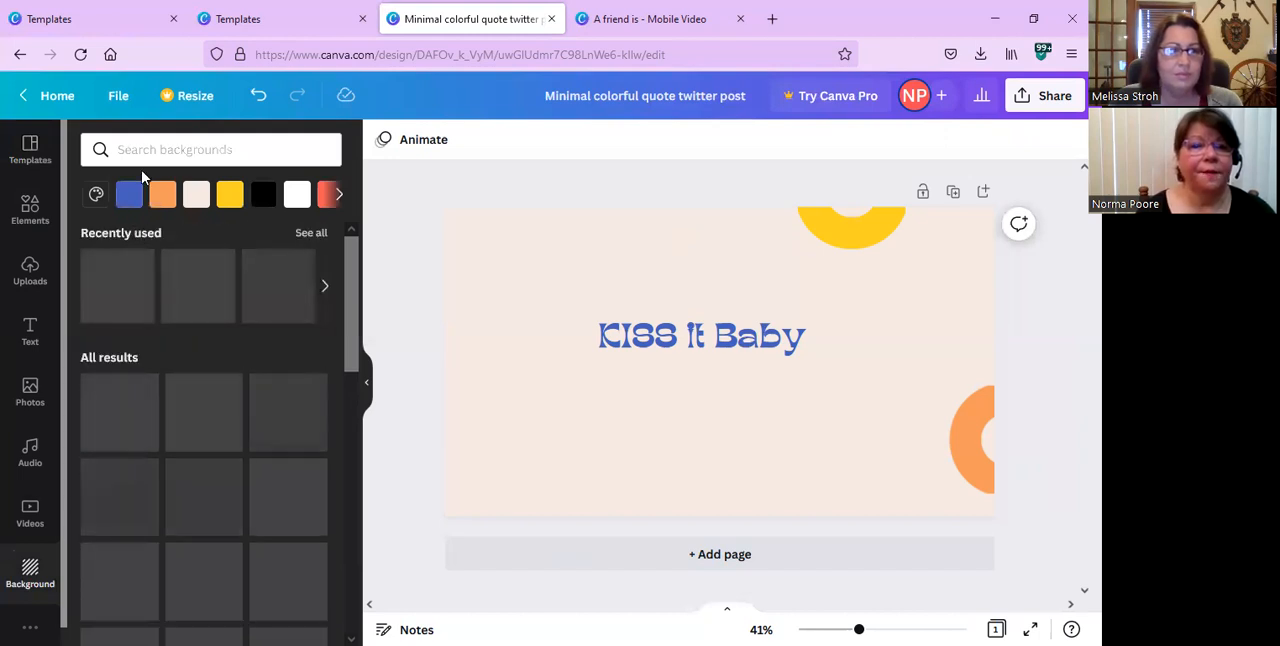
{"action": "left_click", "coordinate": [136, 149]}
{"action": "type", "text": "lips"}
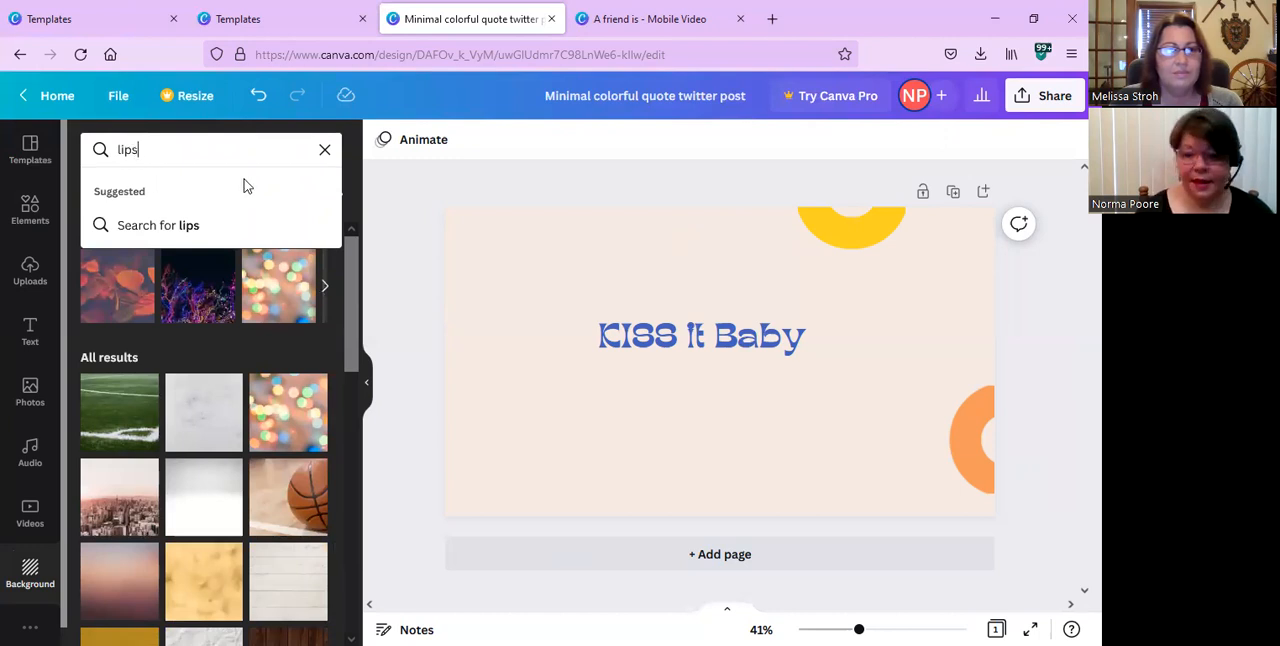
{"action": "key", "text": "Return"}
Search the backgrounds for "hearts" and try the glowing hearts photo, replacing it with the heart drawn in pink sand.
{"action": "left_click", "coordinate": [146, 149]}
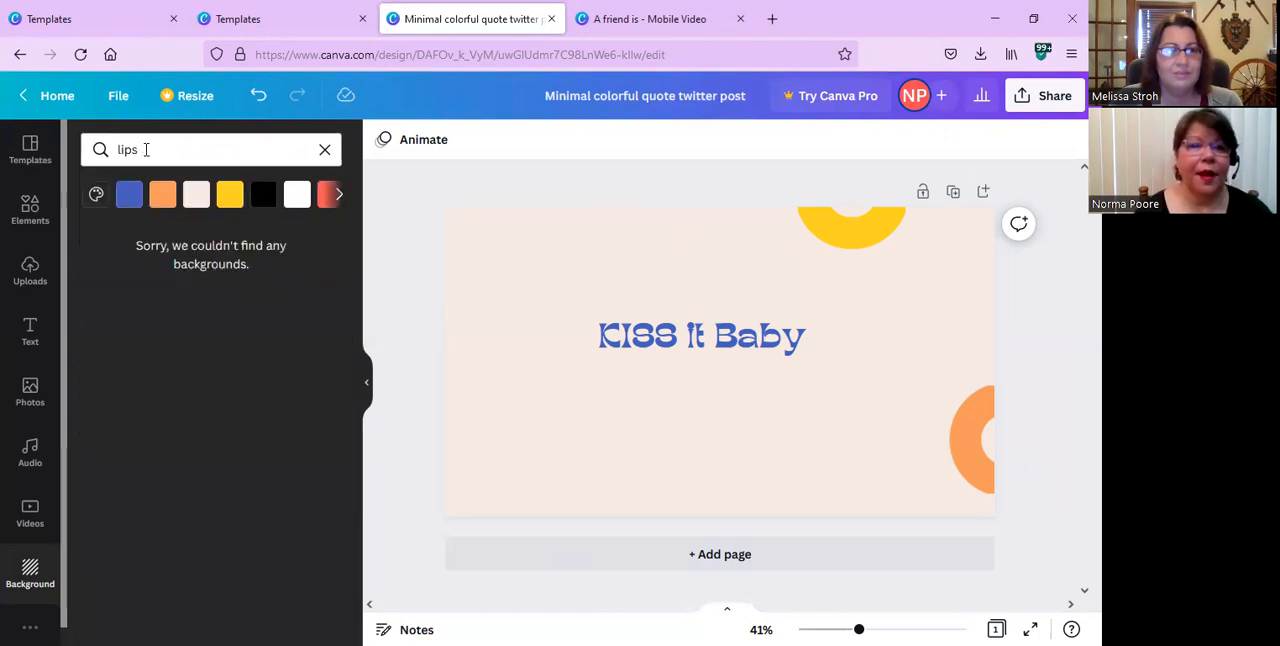
{"action": "key", "text": "BackSpace"}
{"action": "key", "text": "BackSpace"}
{"action": "key", "text": "BackSpace"}
{"action": "key", "text": "BackSpace"}
{"action": "type", "text": "hearts"}
{"action": "key", "text": "Return"}
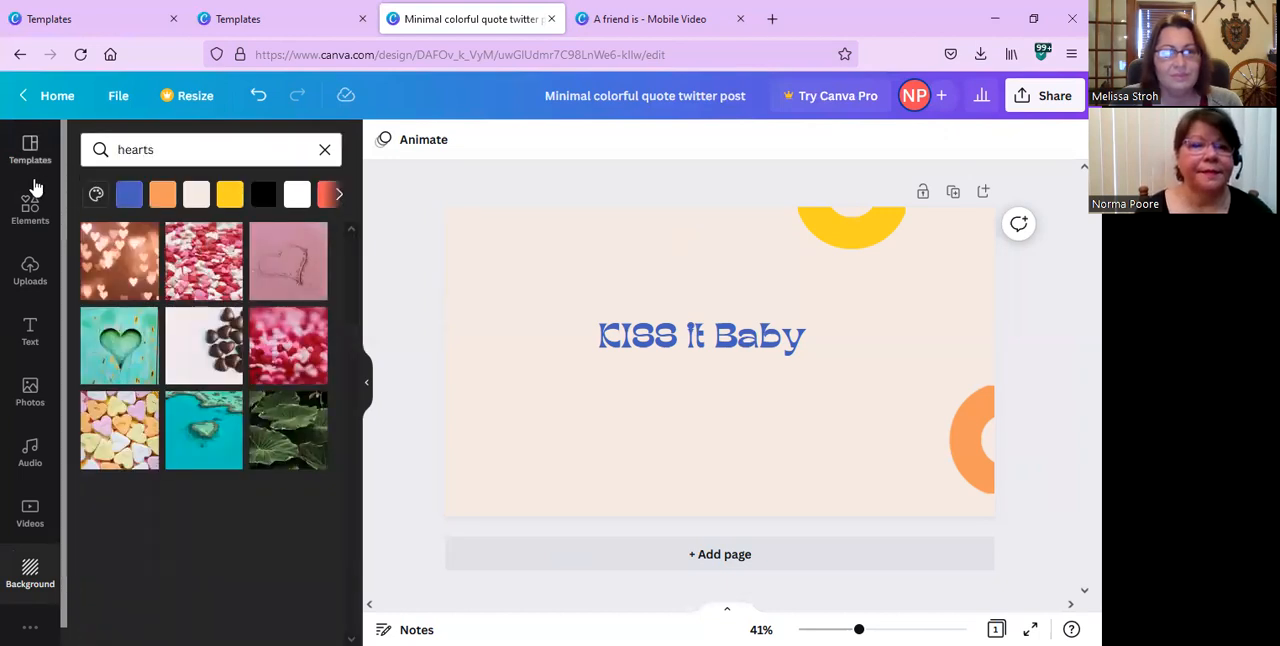
{"action": "left_click", "coordinate": [125, 247]}
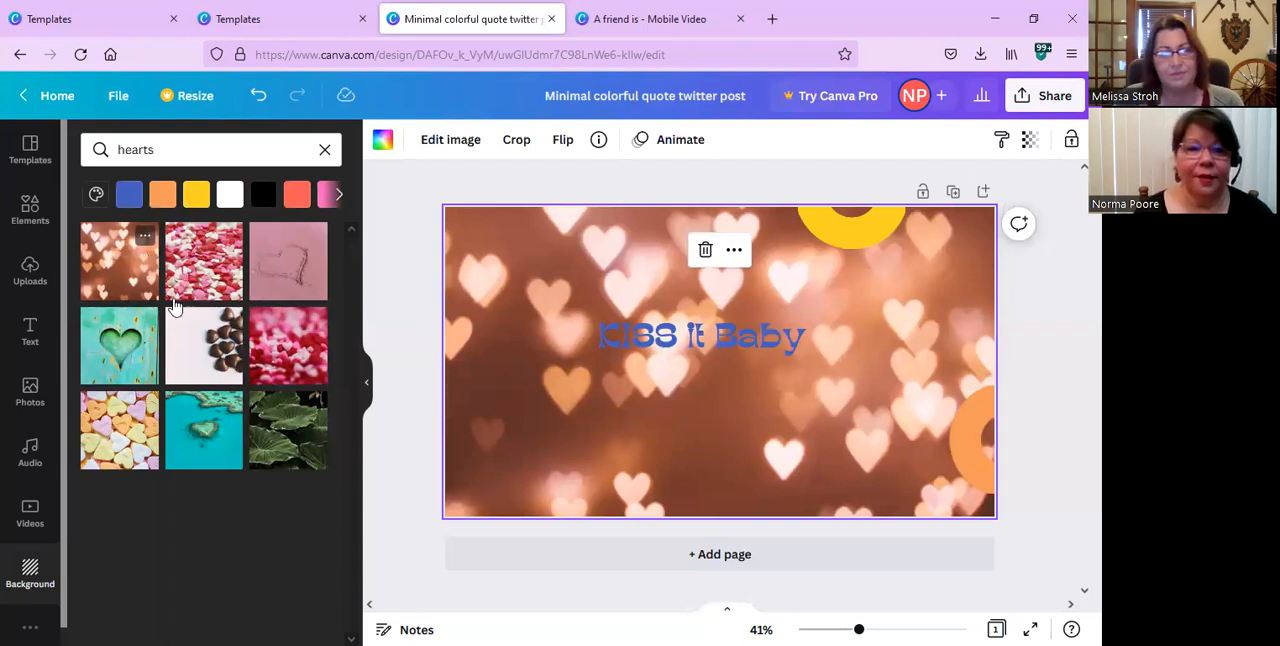
{"action": "left_click", "coordinate": [295, 265]}
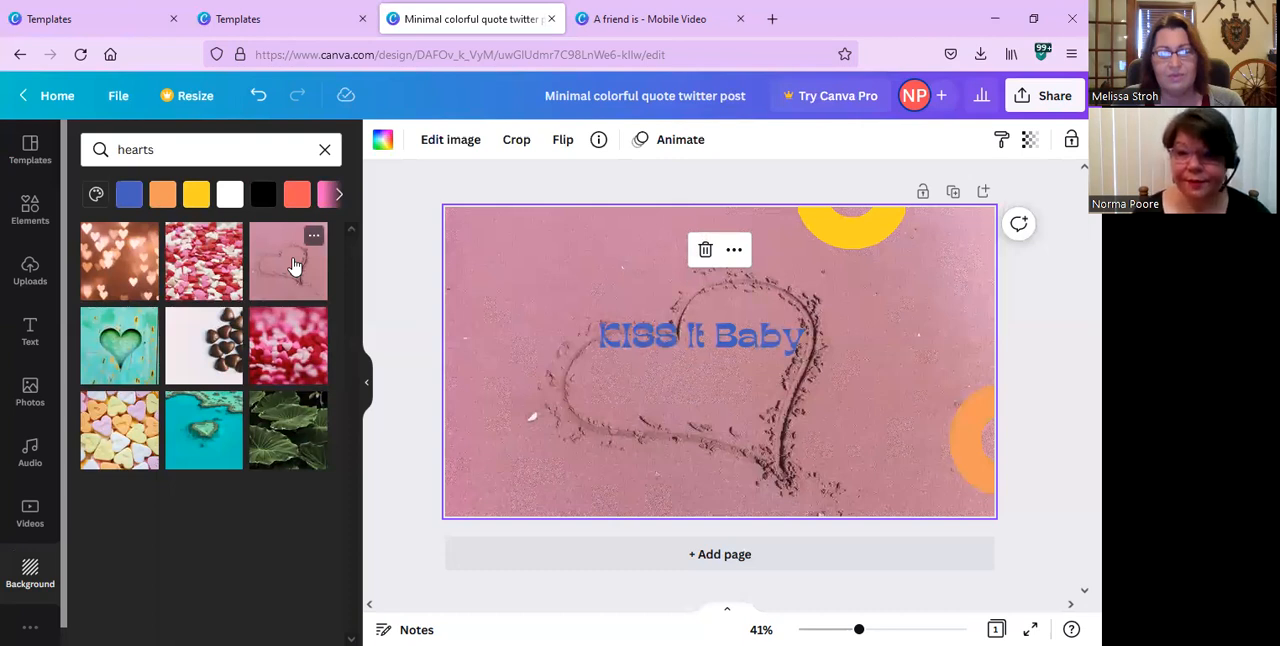
Fit the "KISS It Baby" text inside the sand heart, tilting it upward to the right and narrowing its text box.
{"action": "left_click", "coordinate": [697, 342]}
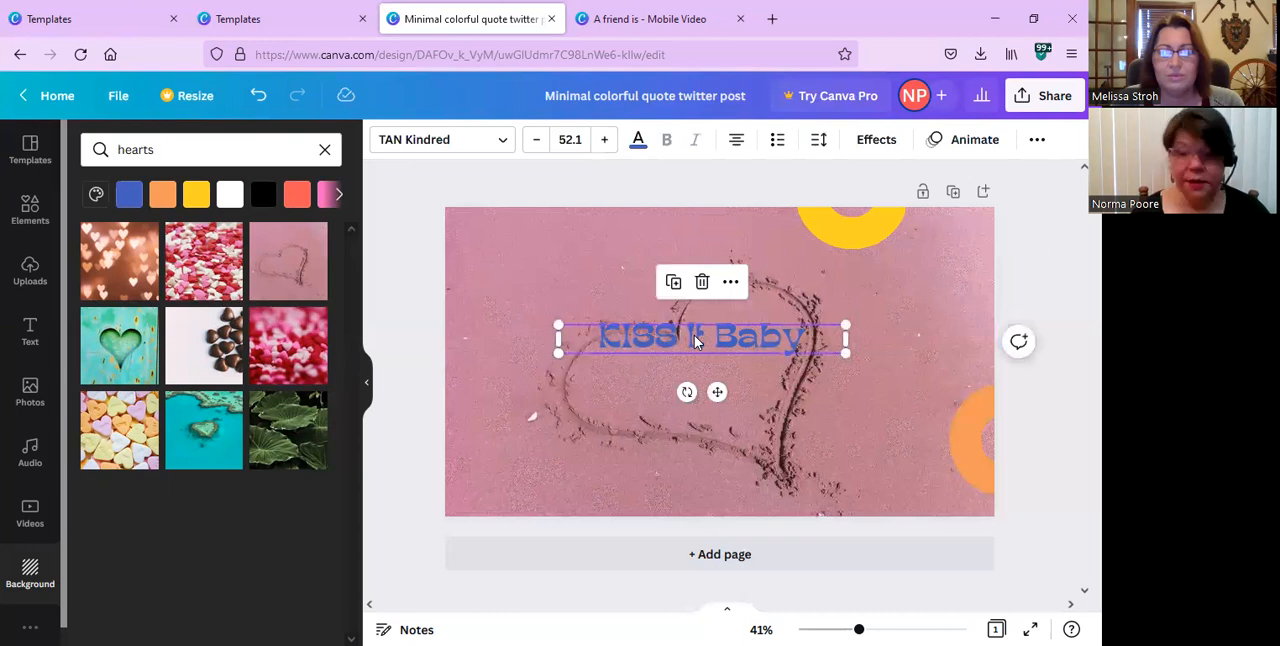
{"action": "left_click_drag", "start_coordinate": [697, 344], "coordinate": [703, 376]}
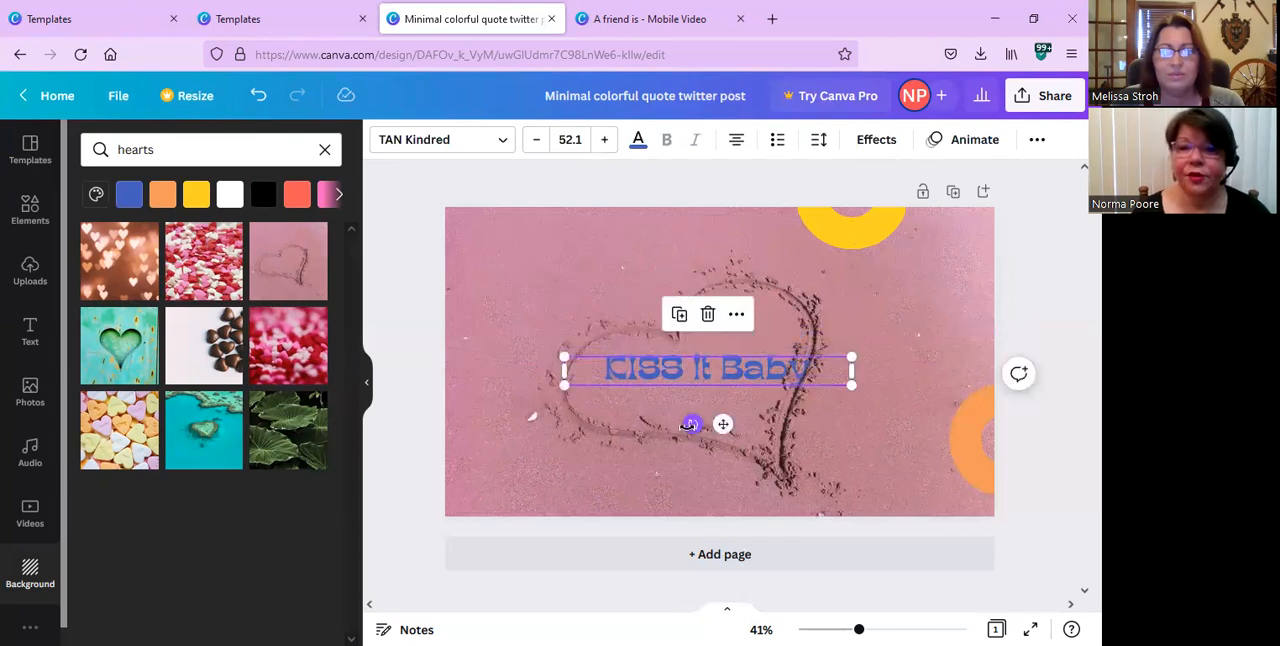
{"action": "left_click_drag", "start_coordinate": [676, 428], "coordinate": [712, 422]}
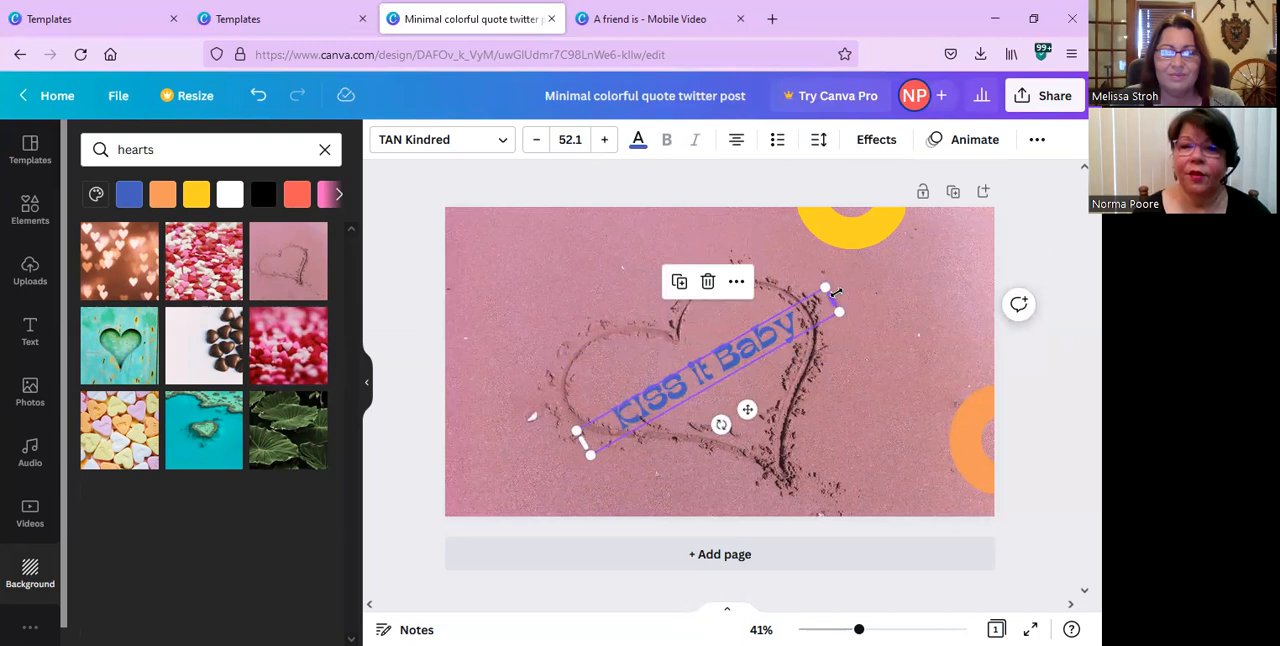
{"action": "left_click_drag", "start_coordinate": [833, 291], "coordinate": [746, 343]}
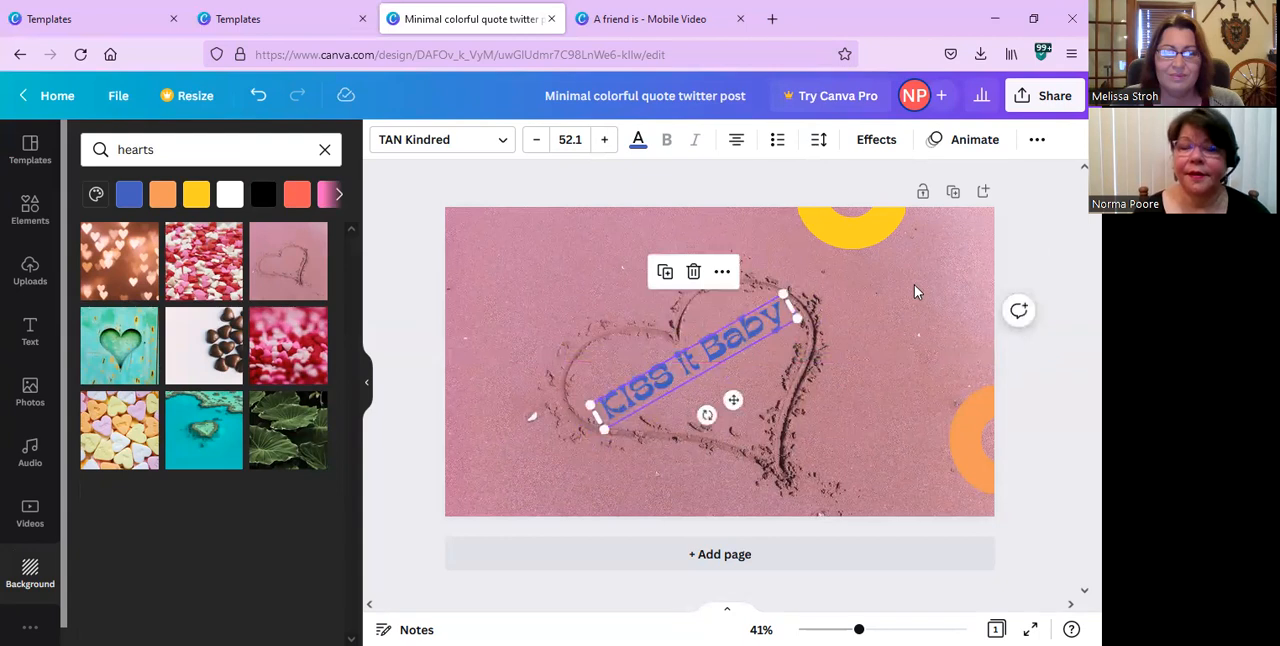
Delete the yellow arc and the orange arc from the page.
{"action": "left_click", "coordinate": [858, 238]}
{"action": "left_click", "coordinate": [848, 290]}
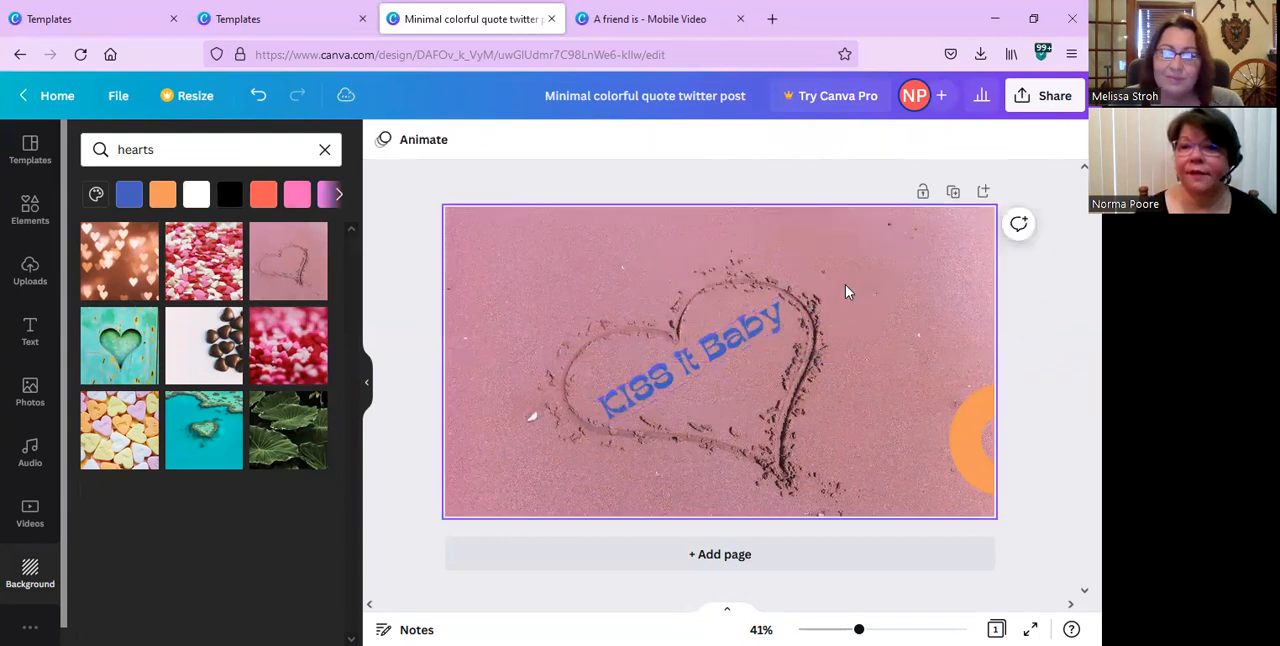
{"action": "left_click", "coordinate": [973, 436]}
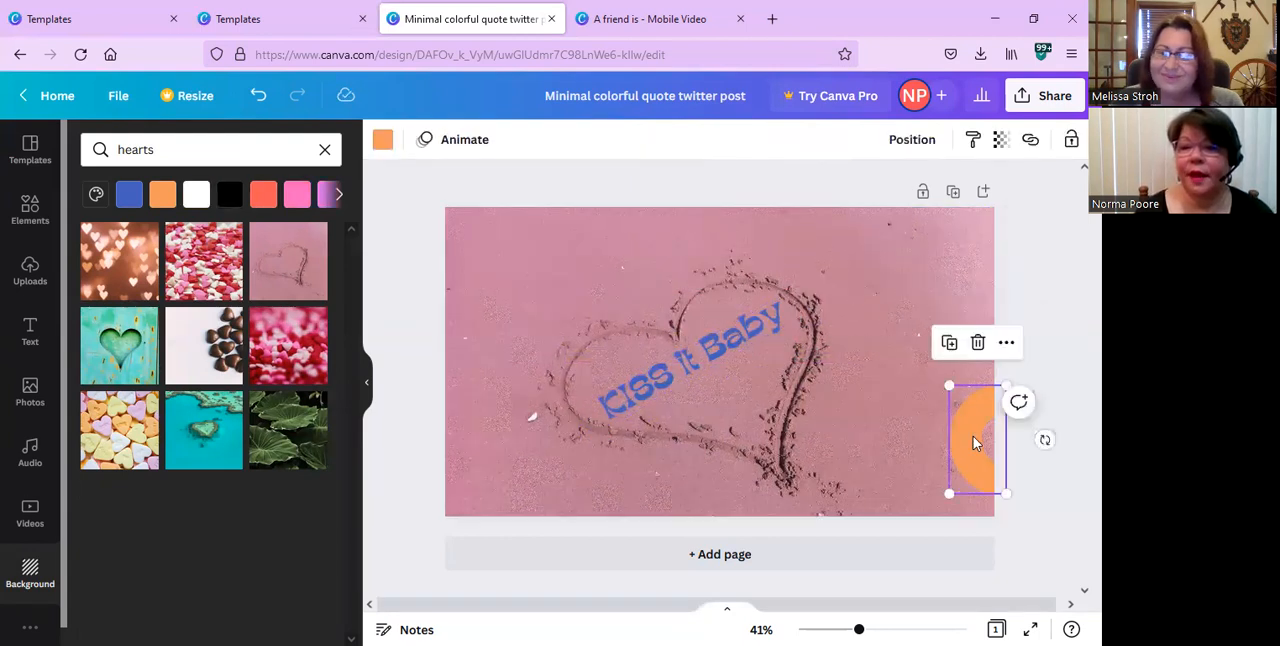
{"action": "left_click", "coordinate": [978, 343]}
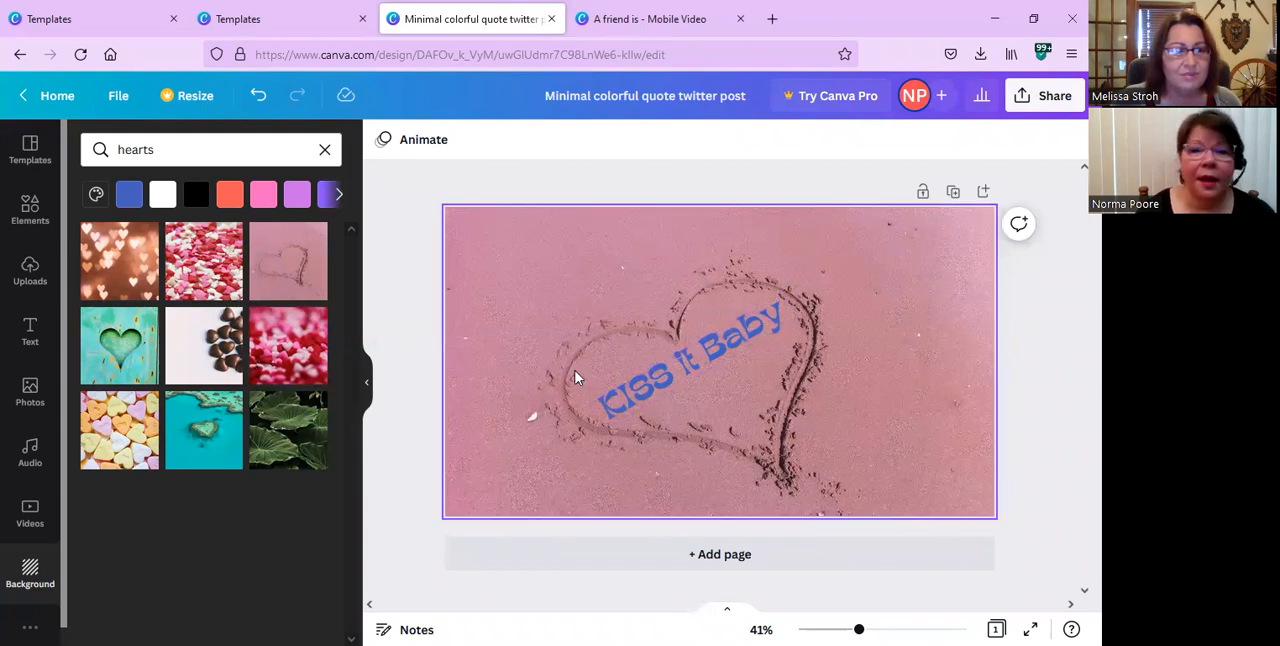
Clear the page by deleting the sand heart background and the "KISS It Baby" text.
{"action": "left_click", "coordinate": [672, 390]}
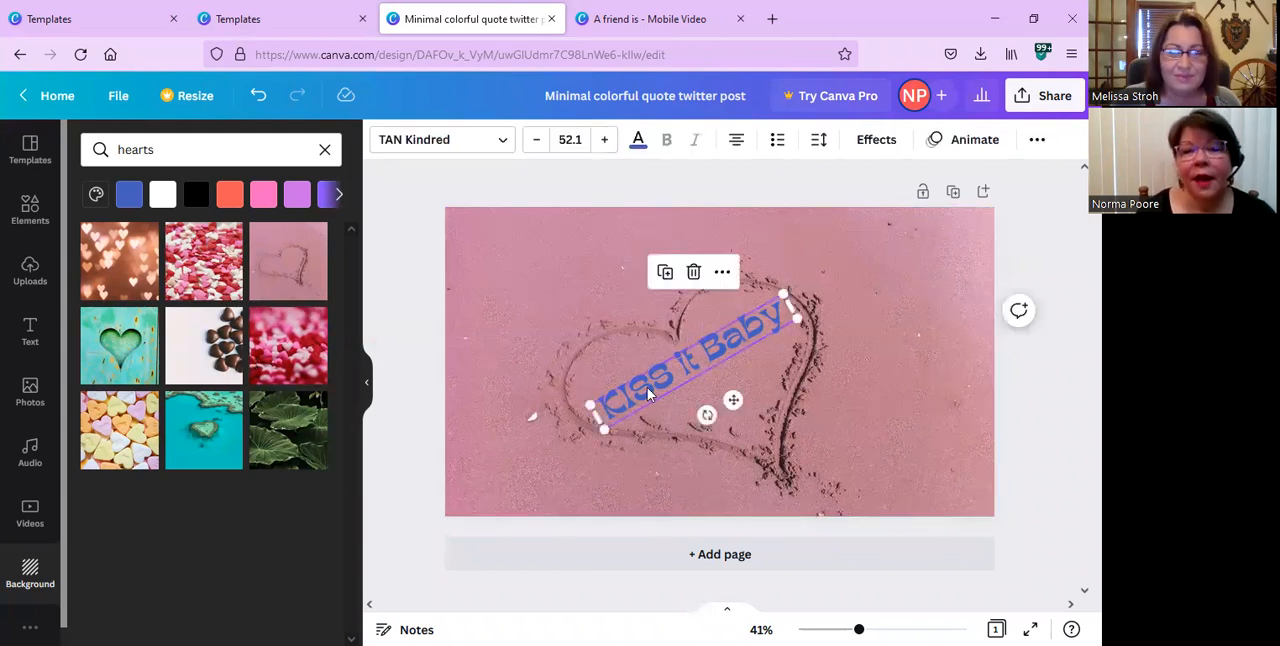
{"action": "left_click", "coordinate": [728, 394]}
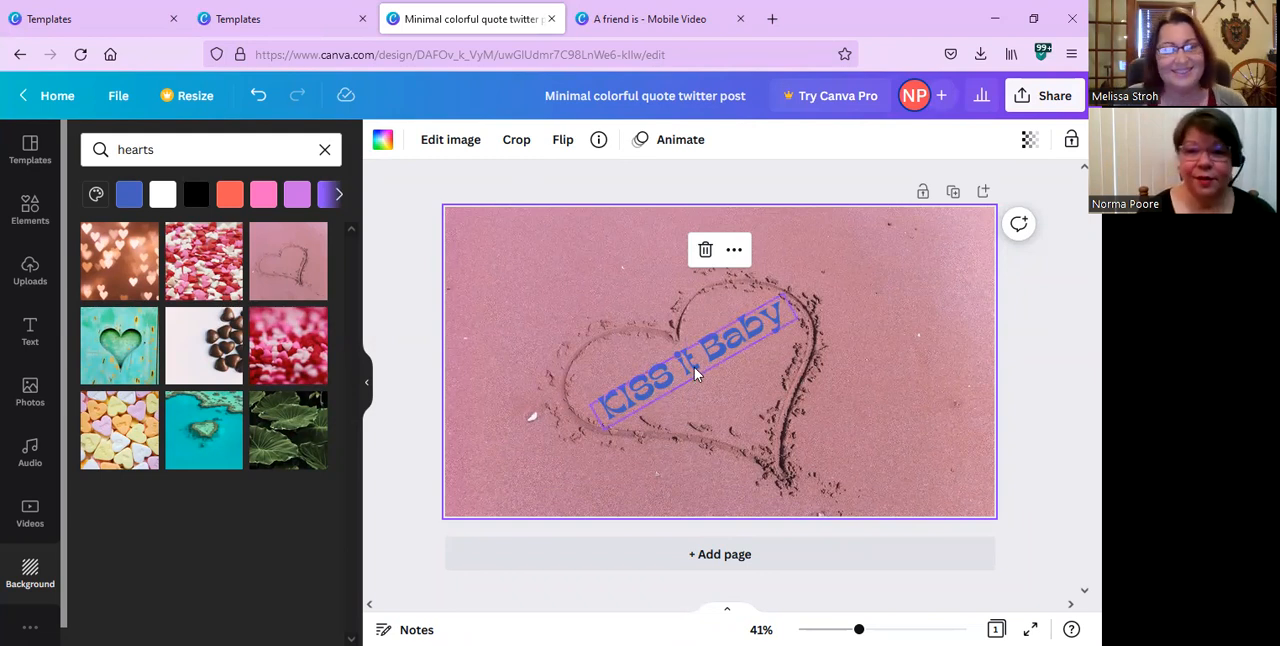
{"action": "key", "text": "Delete"}
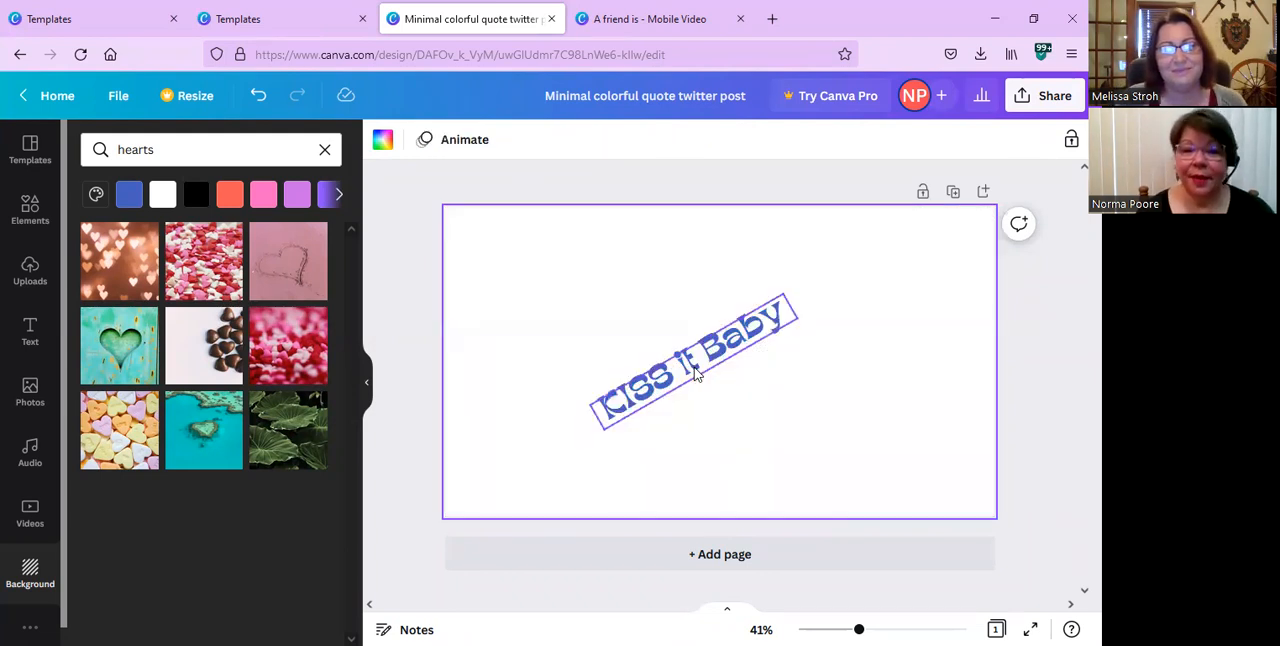
{"action": "left_click", "coordinate": [697, 372]}
{"action": "key", "text": "Delete"}
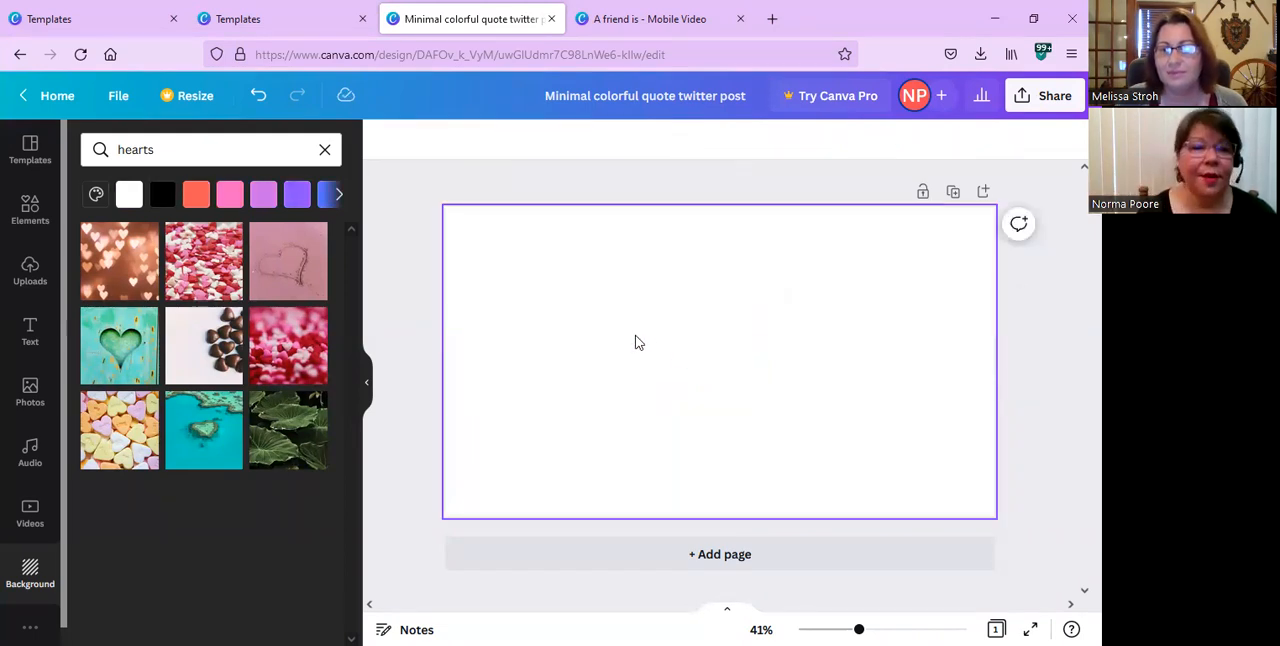
Open the uploaded images and browse through the collection.
{"action": "left_click", "coordinate": [31, 283]}
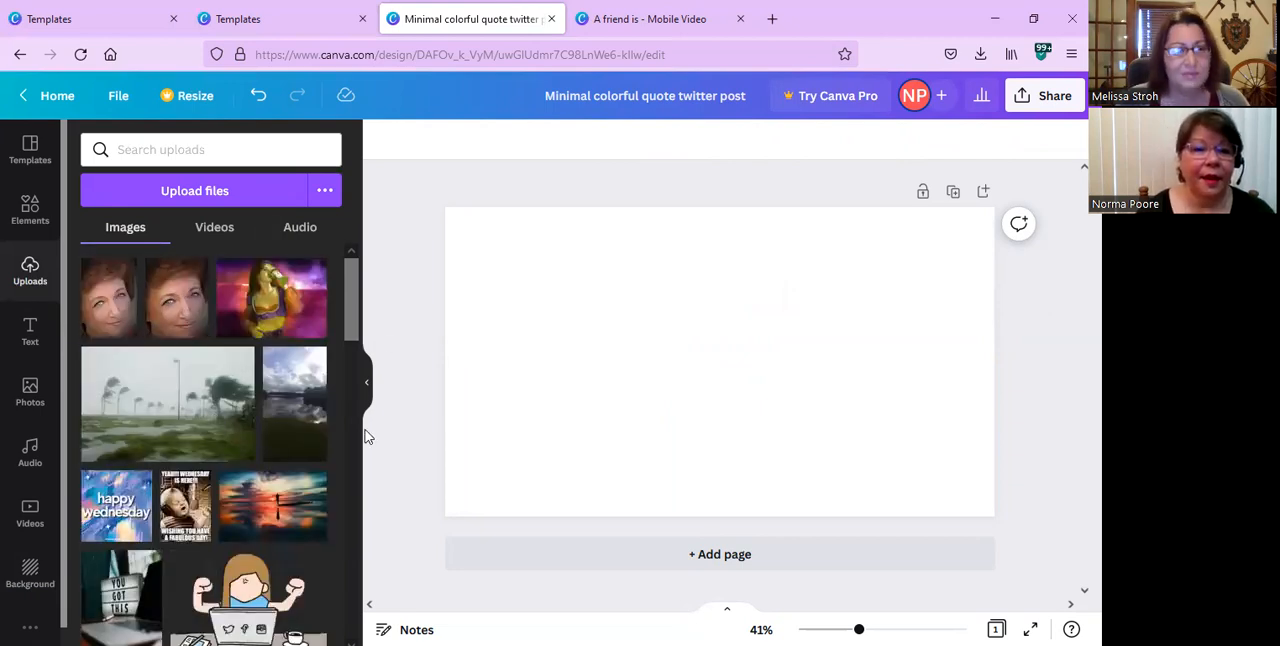
{"action": "scroll", "coordinate": [140, 422], "scroll_direction": "down", "scroll_amount": 2}
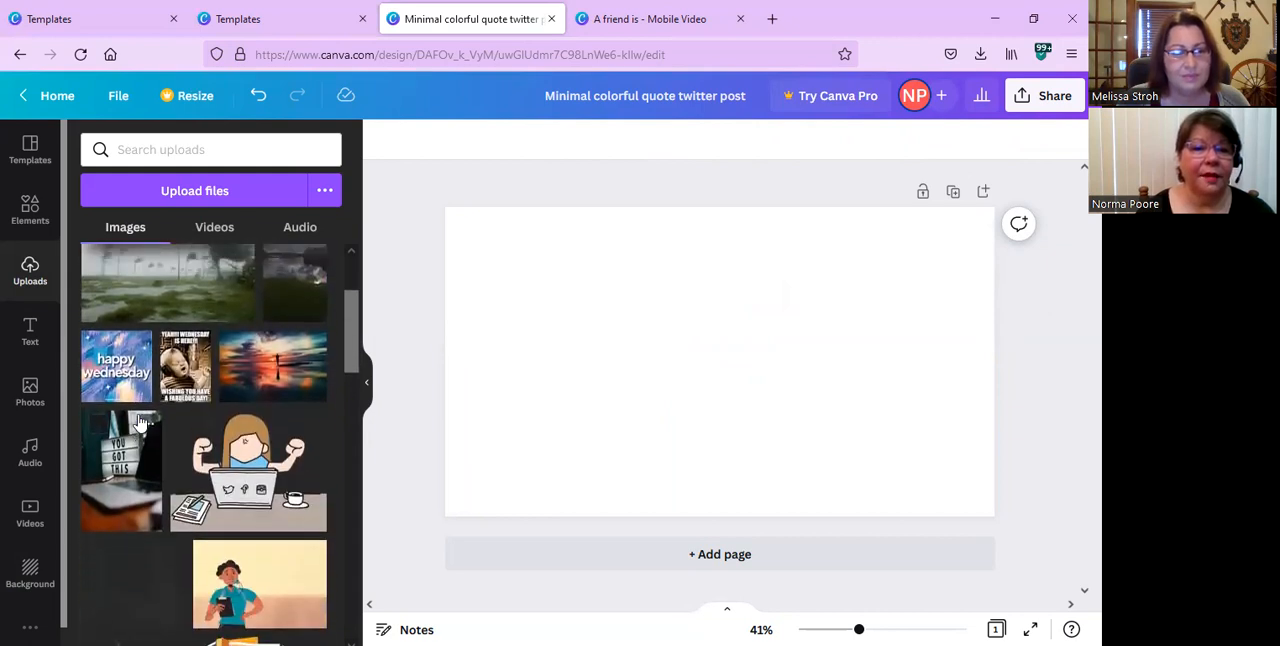
{"action": "scroll", "coordinate": [140, 420], "scroll_direction": "up", "scroll_amount": 1}
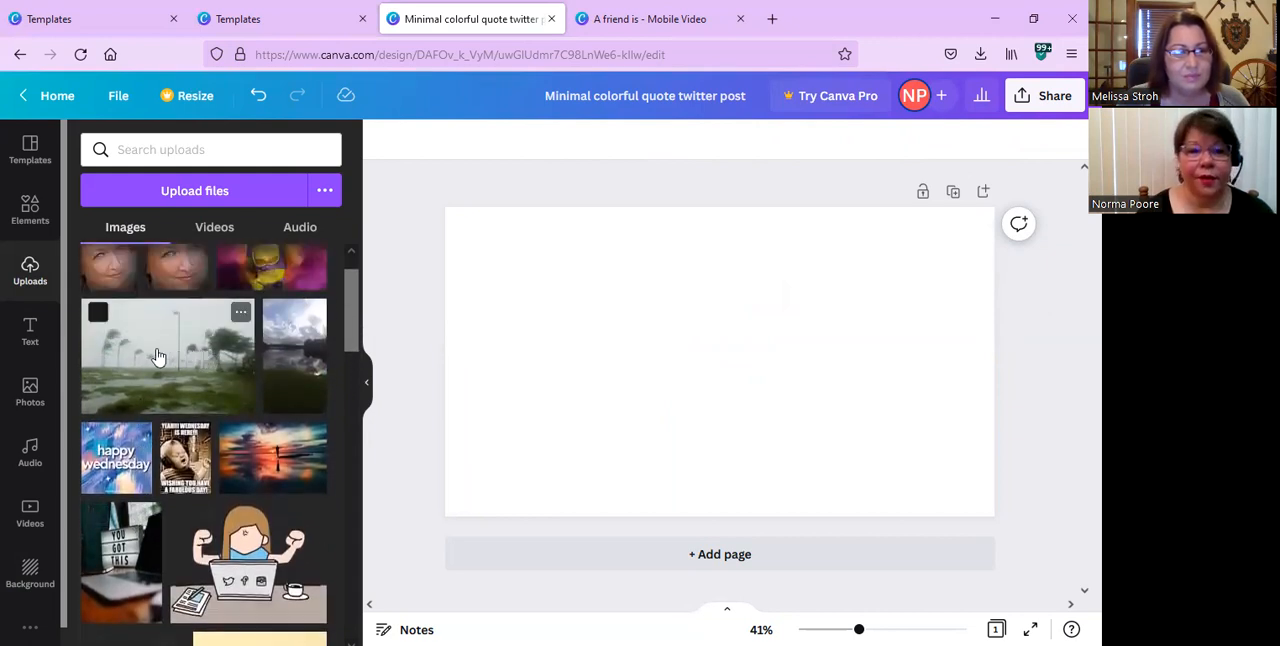
{"action": "scroll", "coordinate": [272, 468], "scroll_direction": "down", "scroll_amount": 1}
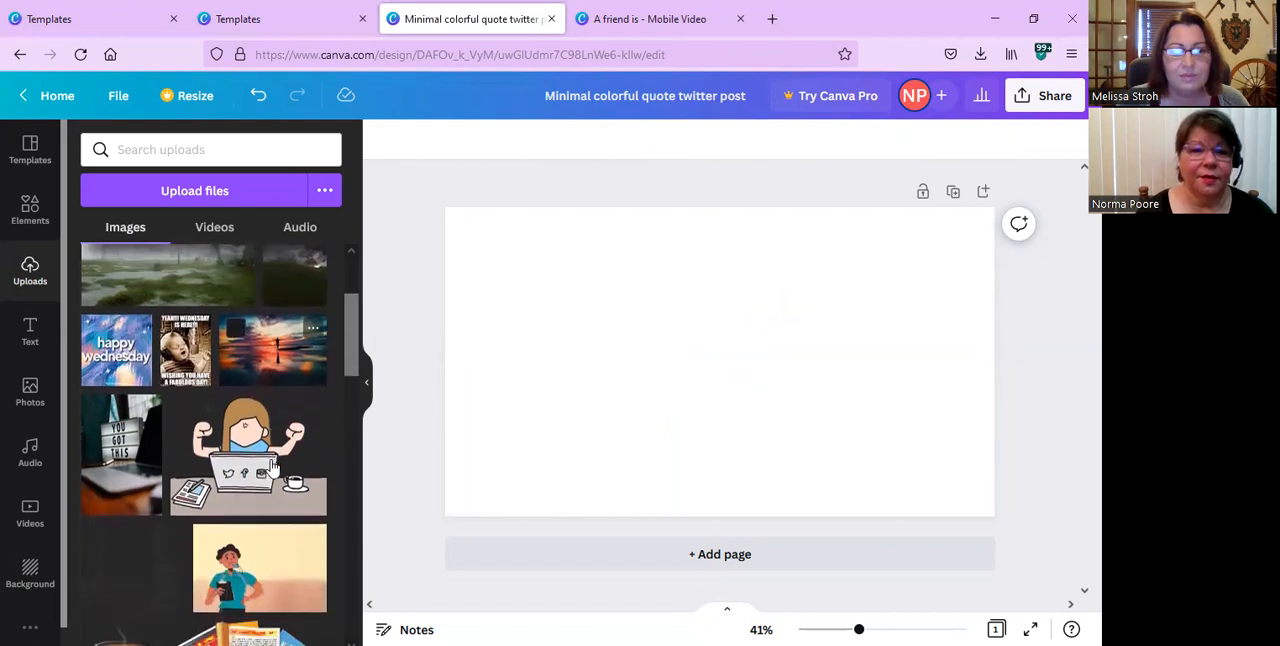
{"action": "scroll", "coordinate": [278, 537], "scroll_direction": "down", "scroll_amount": 1}
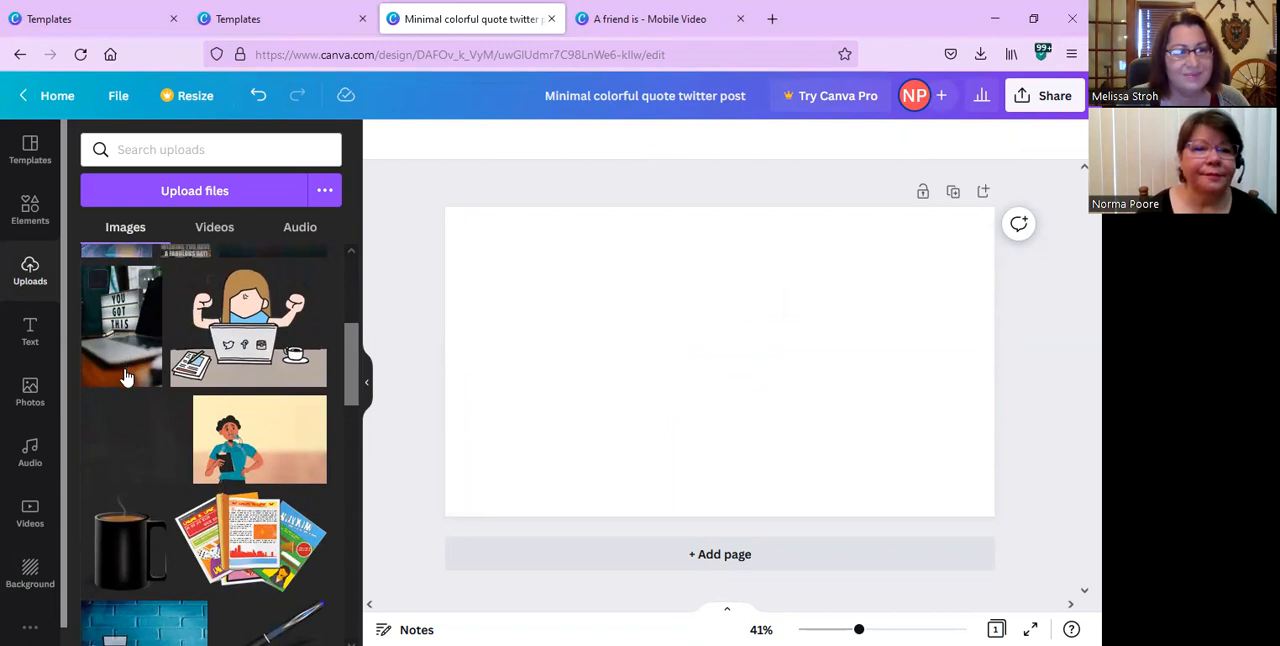
{"action": "scroll", "coordinate": [212, 405], "scroll_direction": "down", "scroll_amount": 1}
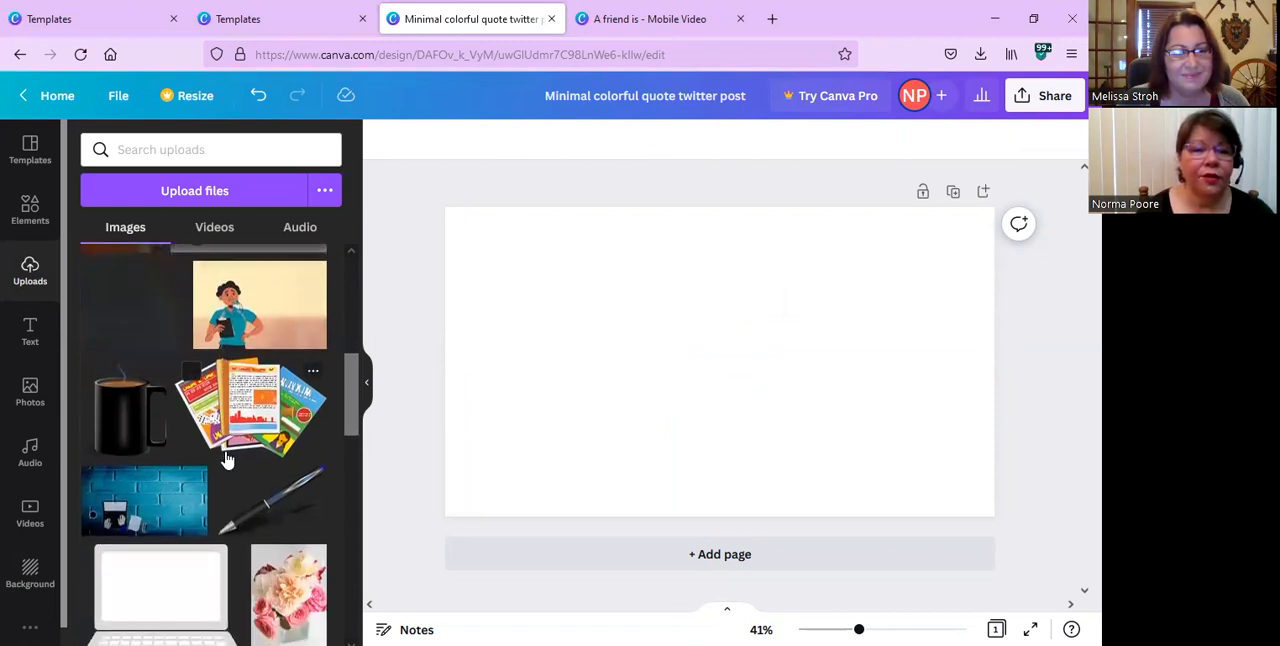
Add the uploaded photo of the toddler in the blue sun hat to the blank page.
{"action": "scroll", "coordinate": [228, 459], "scroll_direction": "up", "scroll_amount": 1}
{"action": "scroll", "coordinate": [228, 459], "scroll_direction": "down", "scroll_amount": 2}
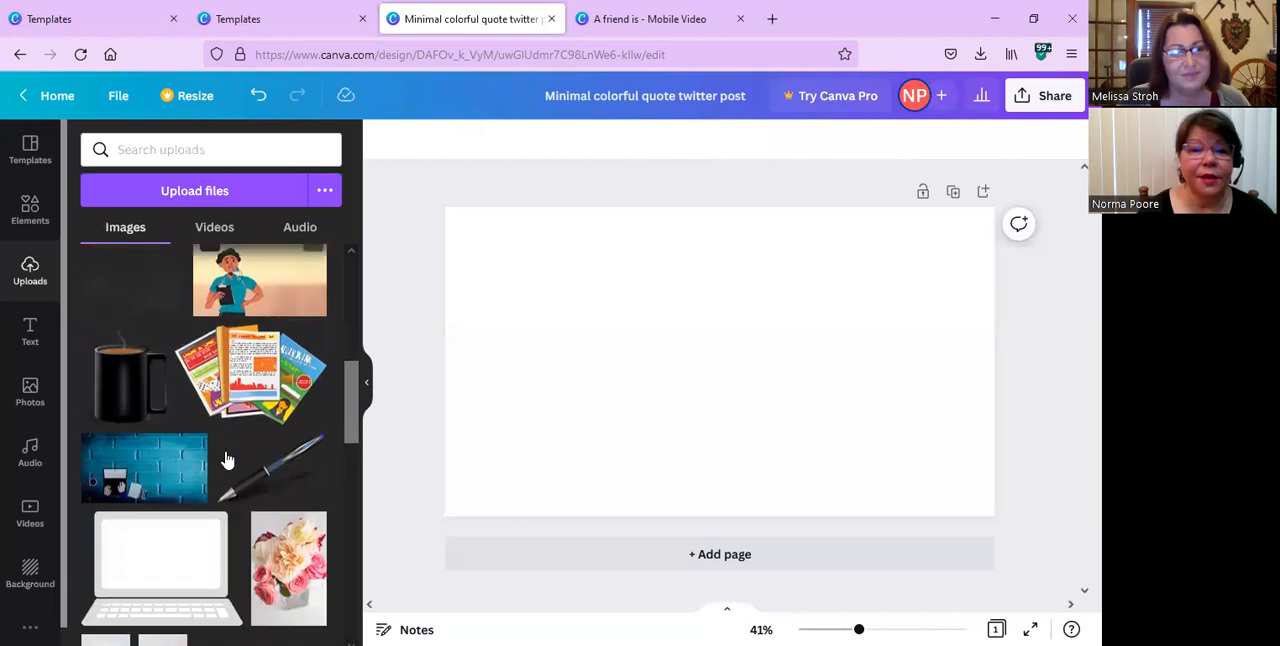
{"action": "scroll", "coordinate": [226, 457], "scroll_direction": "down", "scroll_amount": 5}
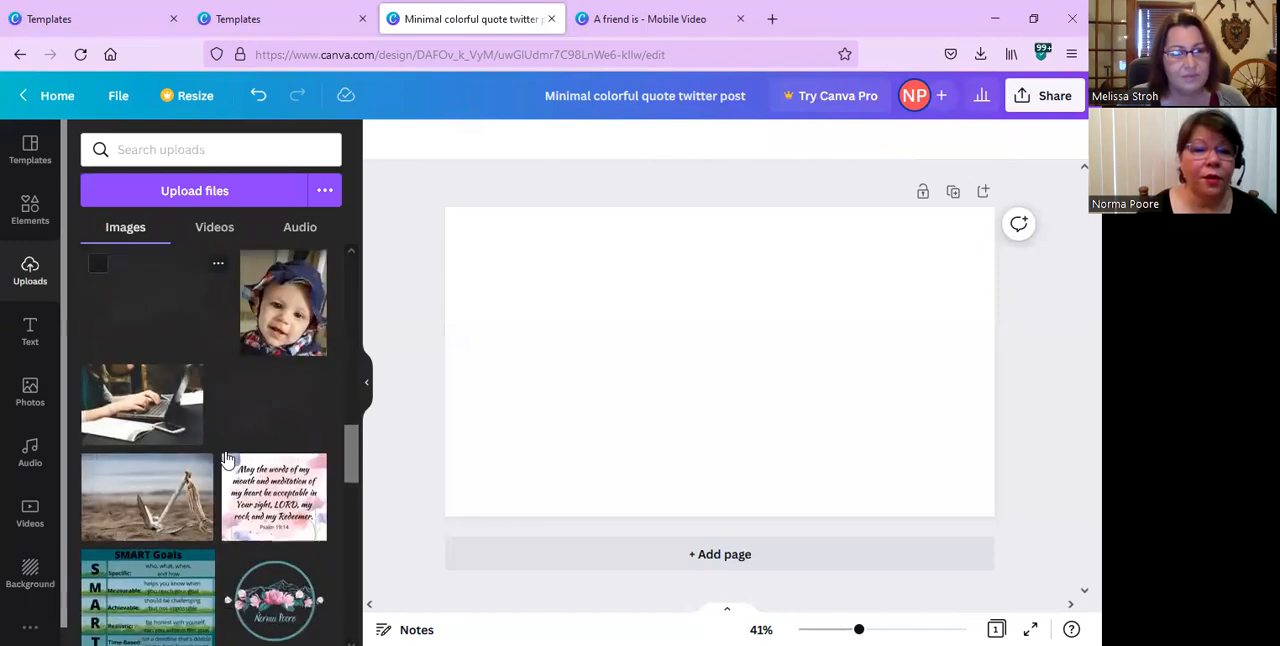
{"action": "left_click", "coordinate": [285, 320]}
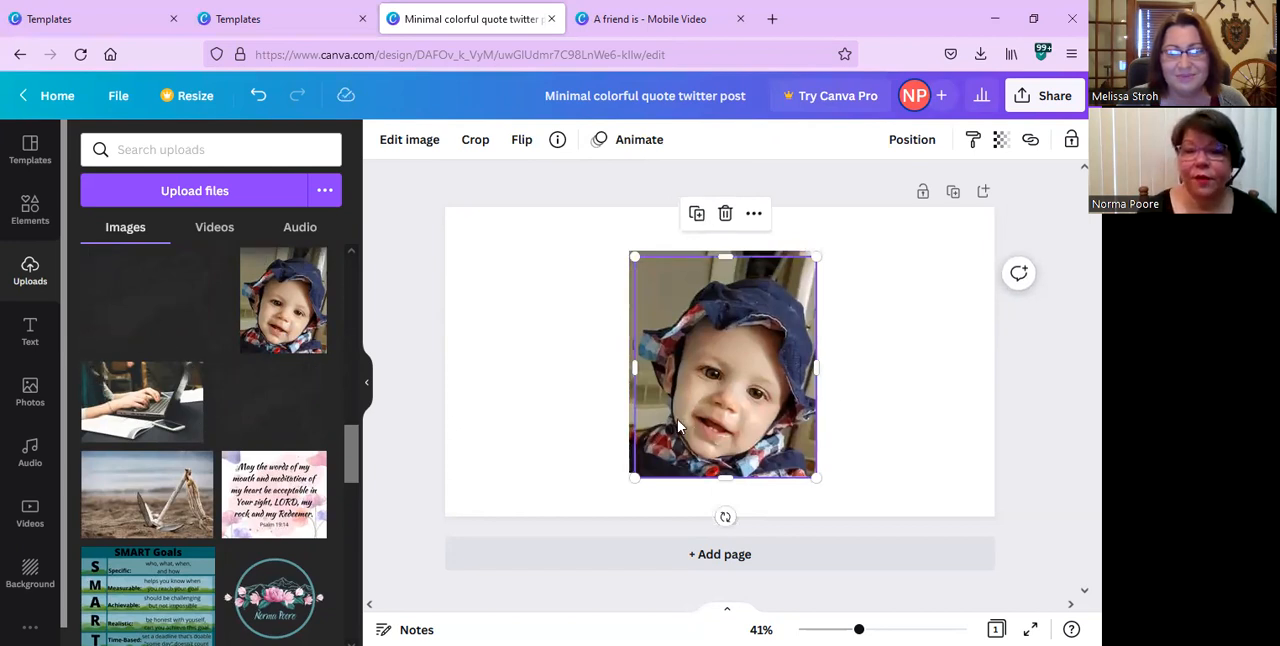
{"action": "key", "text": "Delete"}
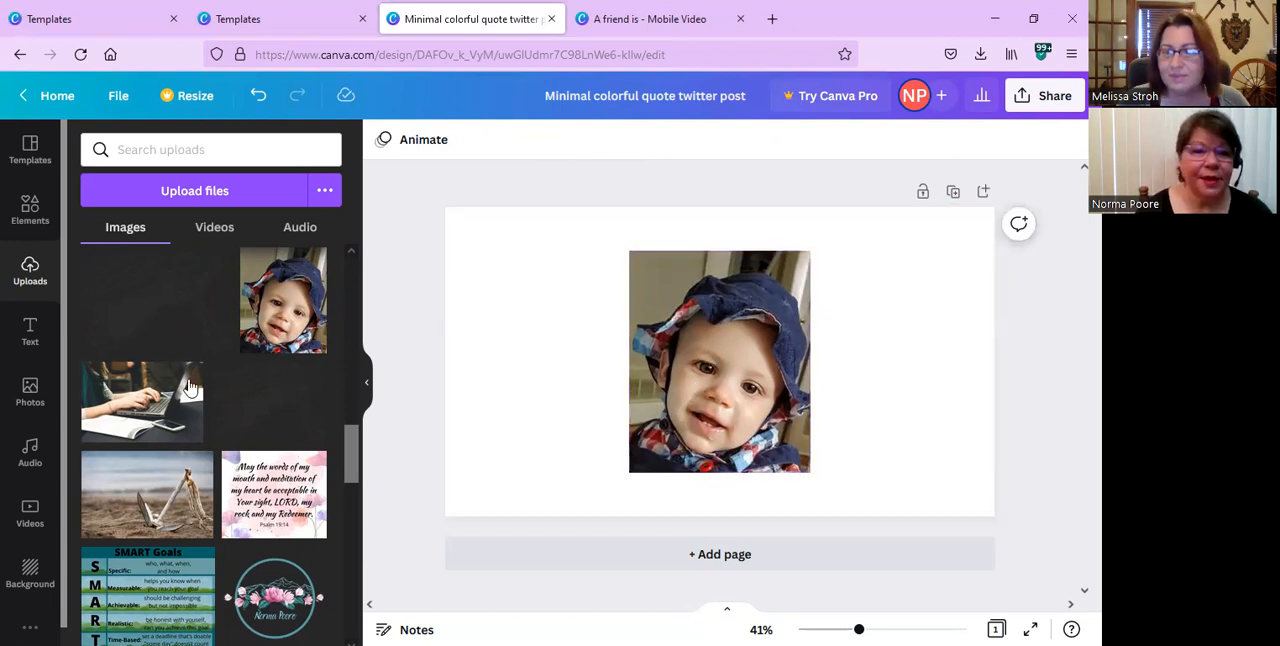
Add the uploaded "SMART Goals" chart image to the page.
{"action": "scroll", "coordinate": [160, 480], "scroll_direction": "down", "scroll_amount": 1}
{"action": "scroll", "coordinate": [160, 480], "scroll_direction": "down", "scroll_amount": 2}
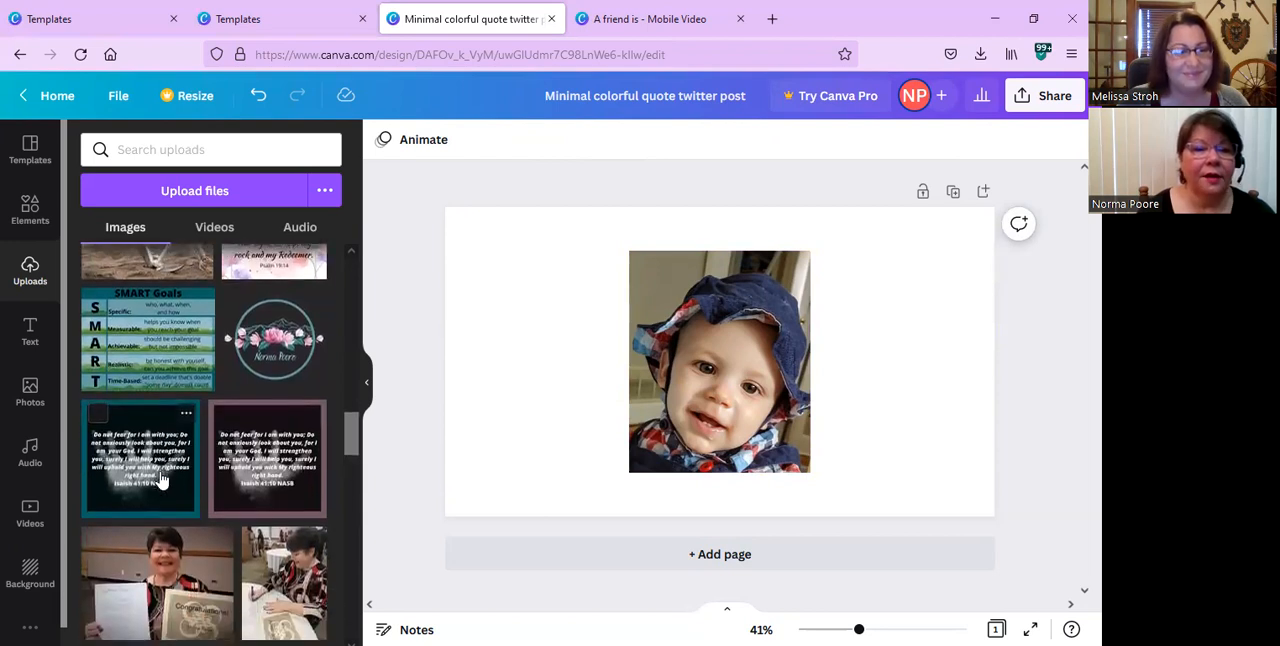
{"action": "left_click", "coordinate": [155, 345]}
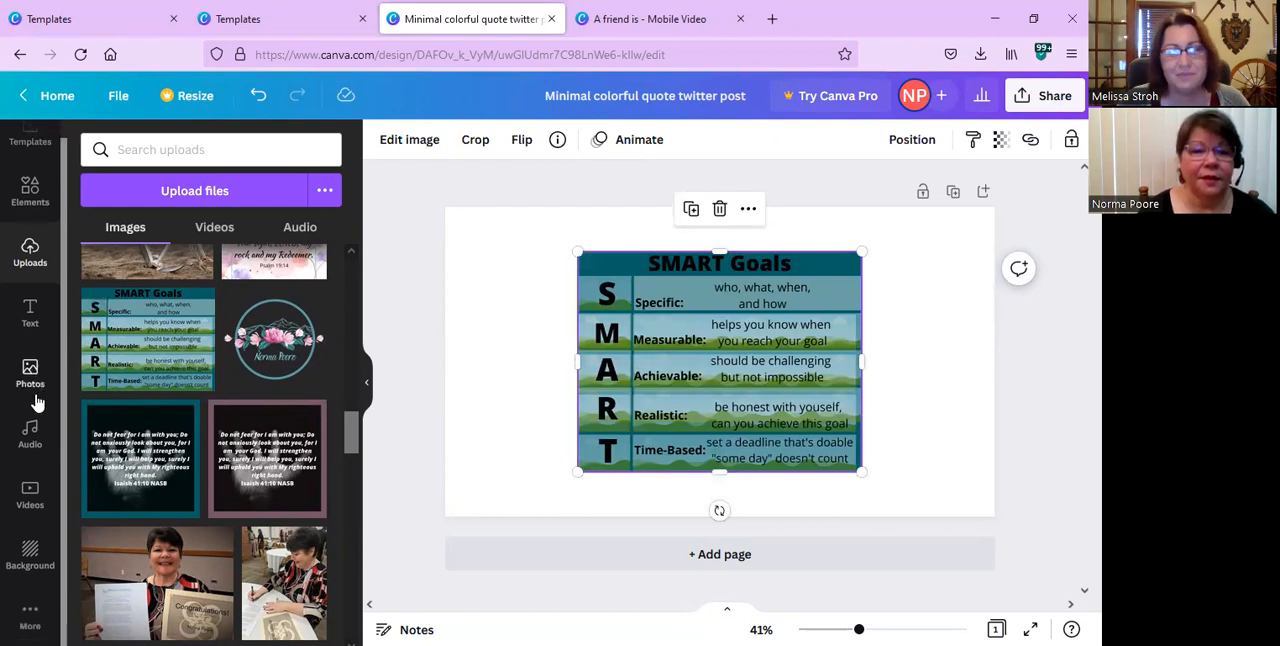
Browse through the uploaded images to review the photos and graphics in the collection.
{"action": "scroll", "coordinate": [30, 390], "scroll_direction": "up", "scroll_amount": 1}
{"action": "scroll", "coordinate": [268, 578], "scroll_direction": "down", "scroll_amount": 1}
{"action": "scroll", "coordinate": [268, 578], "scroll_direction": "down", "scroll_amount": 3}
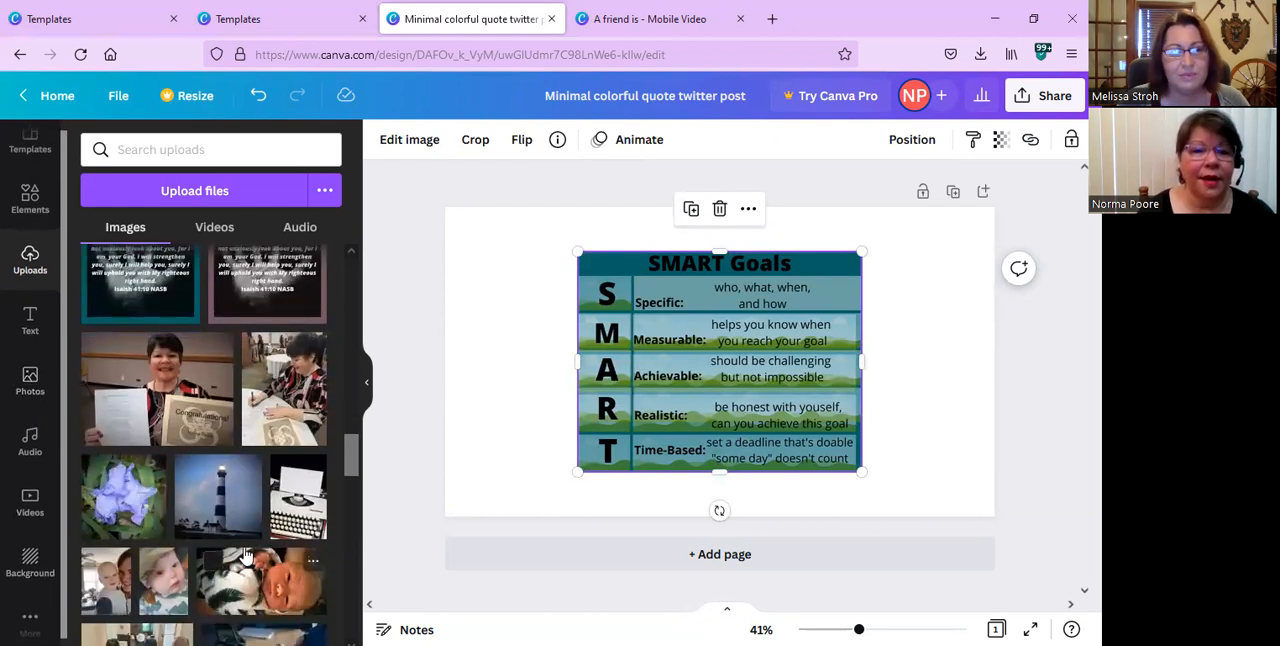
{"action": "scroll", "coordinate": [224, 510], "scroll_direction": "down", "scroll_amount": 5}
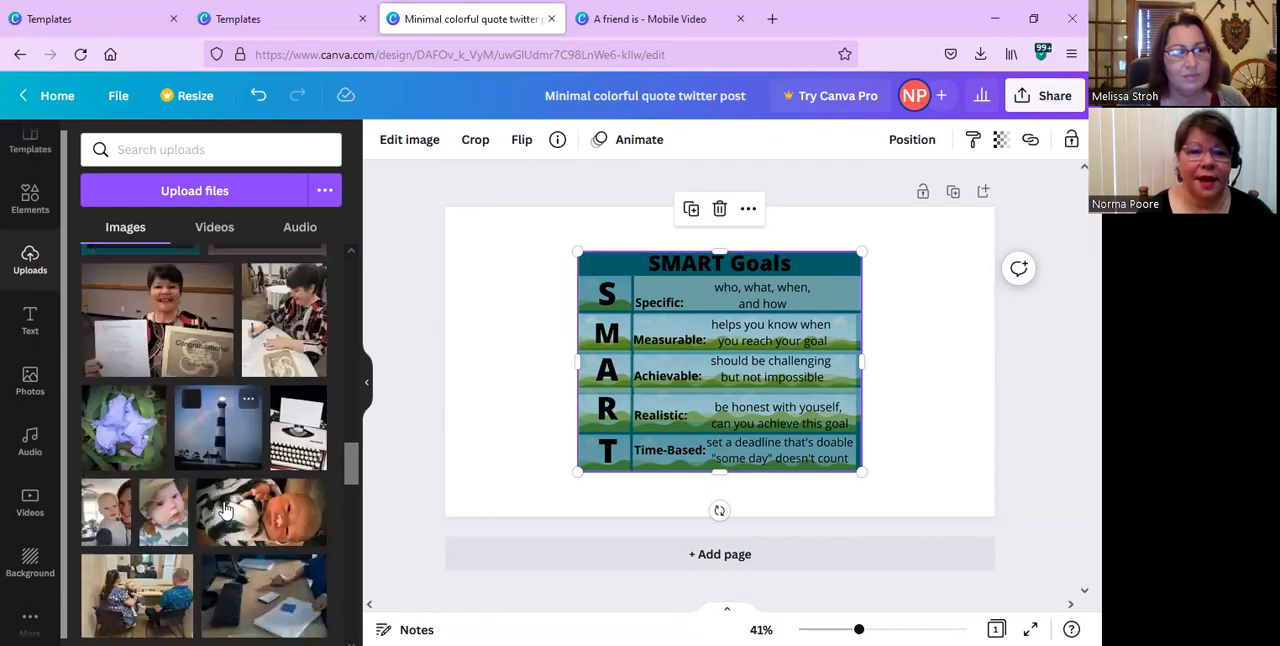
{"action": "scroll", "coordinate": [224, 510], "scroll_direction": "up", "scroll_amount": 3}
{"action": "scroll", "coordinate": [225, 511], "scroll_direction": "down", "scroll_amount": 2}
{"action": "scroll", "coordinate": [225, 511], "scroll_direction": "up", "scroll_amount": 10}
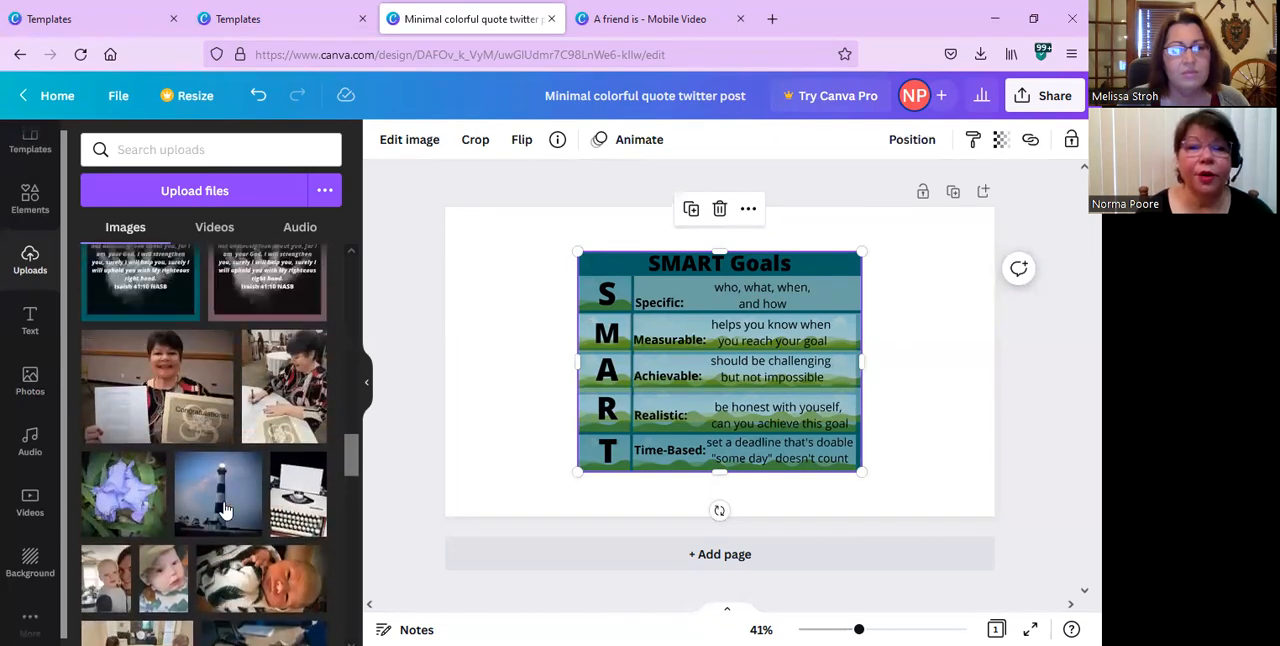
{"action": "scroll", "coordinate": [225, 511], "scroll_direction": "up", "scroll_amount": 2}
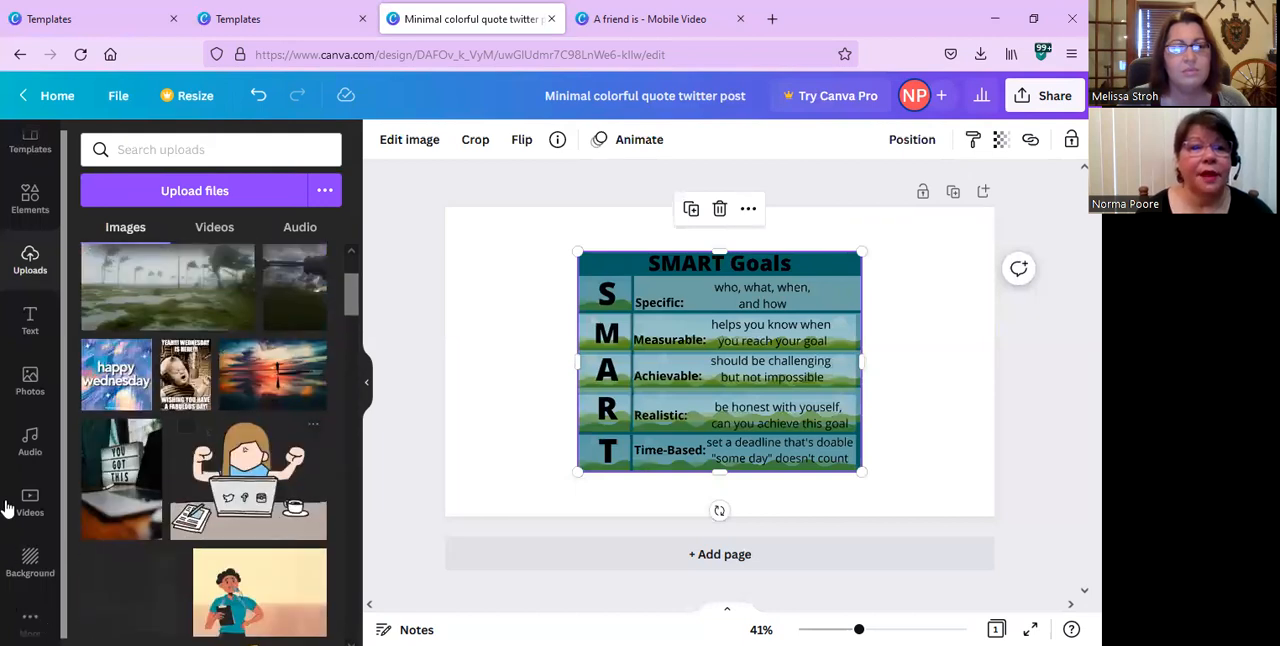
Upload the "angel-brilliant sky" JPG from the 2022 folder and go to the newest images in the uploads.
{"action": "left_click", "coordinate": [216, 200]}
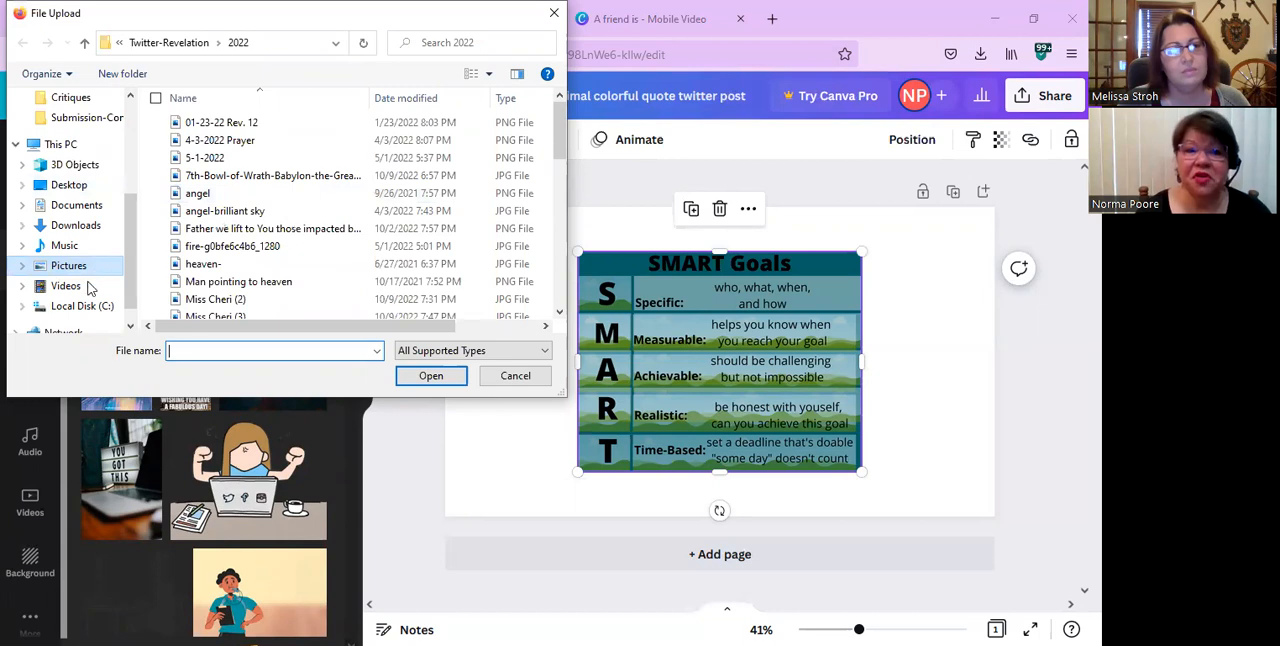
{"action": "left_click", "coordinate": [304, 215]}
{"action": "double_click", "coordinate": [304, 215]}
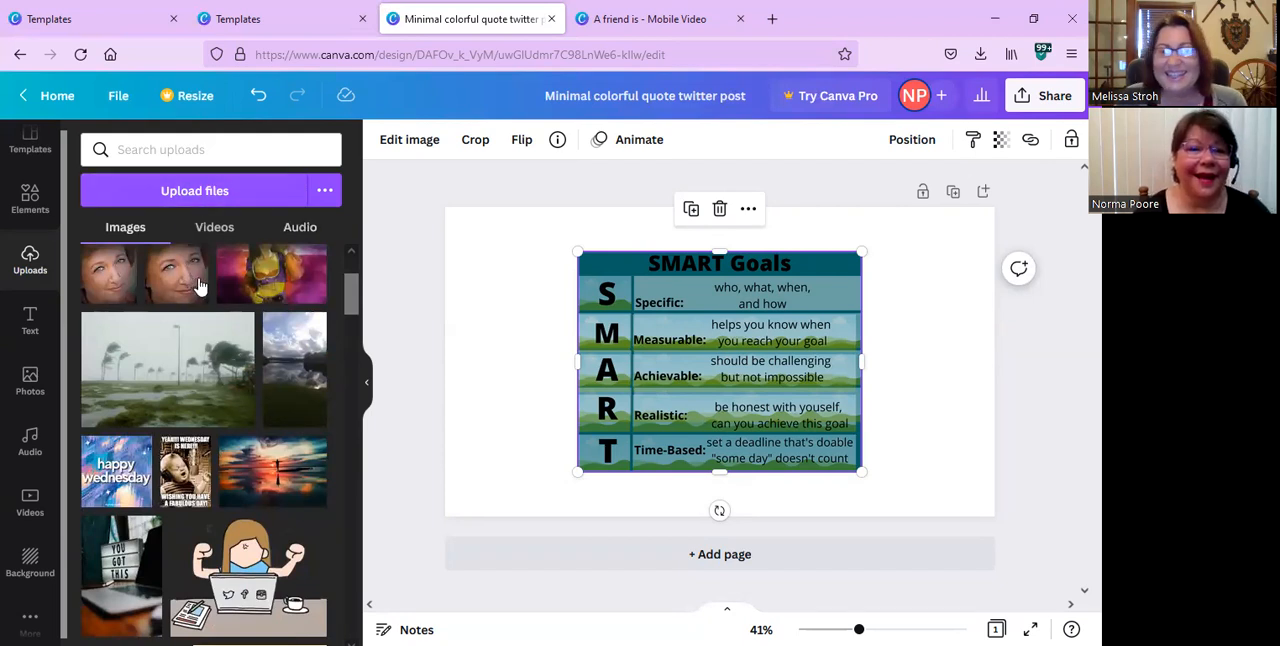
{"action": "scroll", "coordinate": [200, 287], "scroll_direction": "up", "scroll_amount": 1}
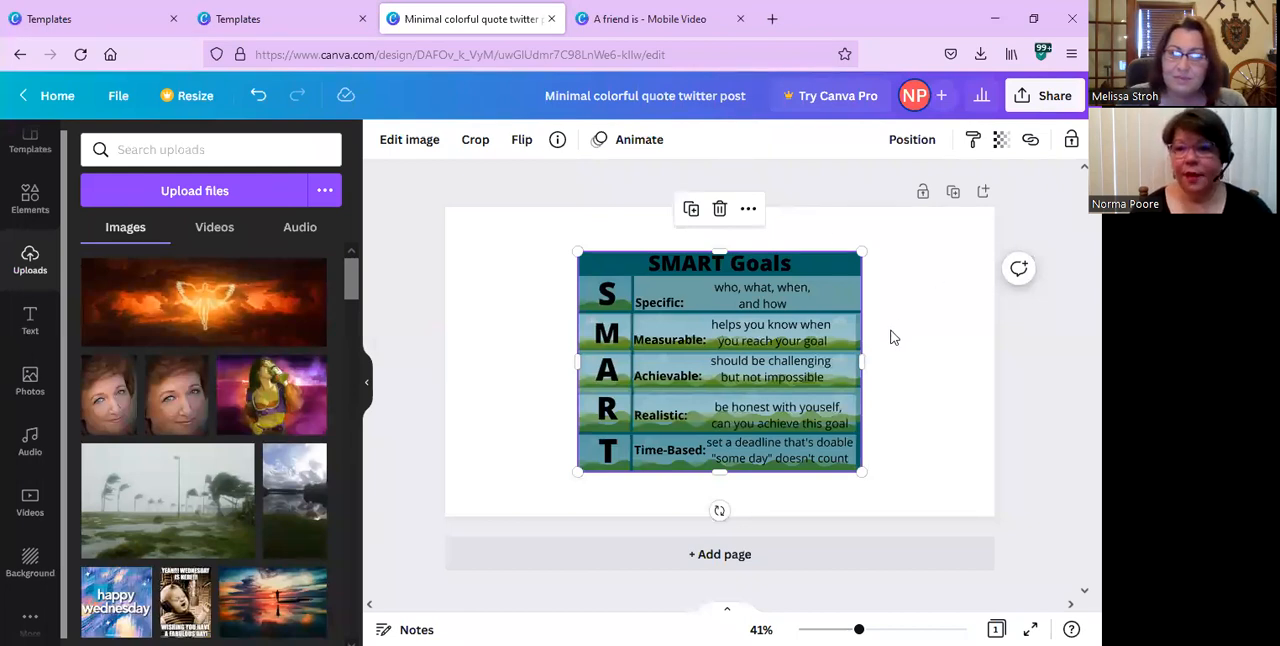
Download the design as a PNG at 1,600 × 900 px and dismiss the browser's download list.
{"action": "left_click", "coordinate": [1020, 101]}
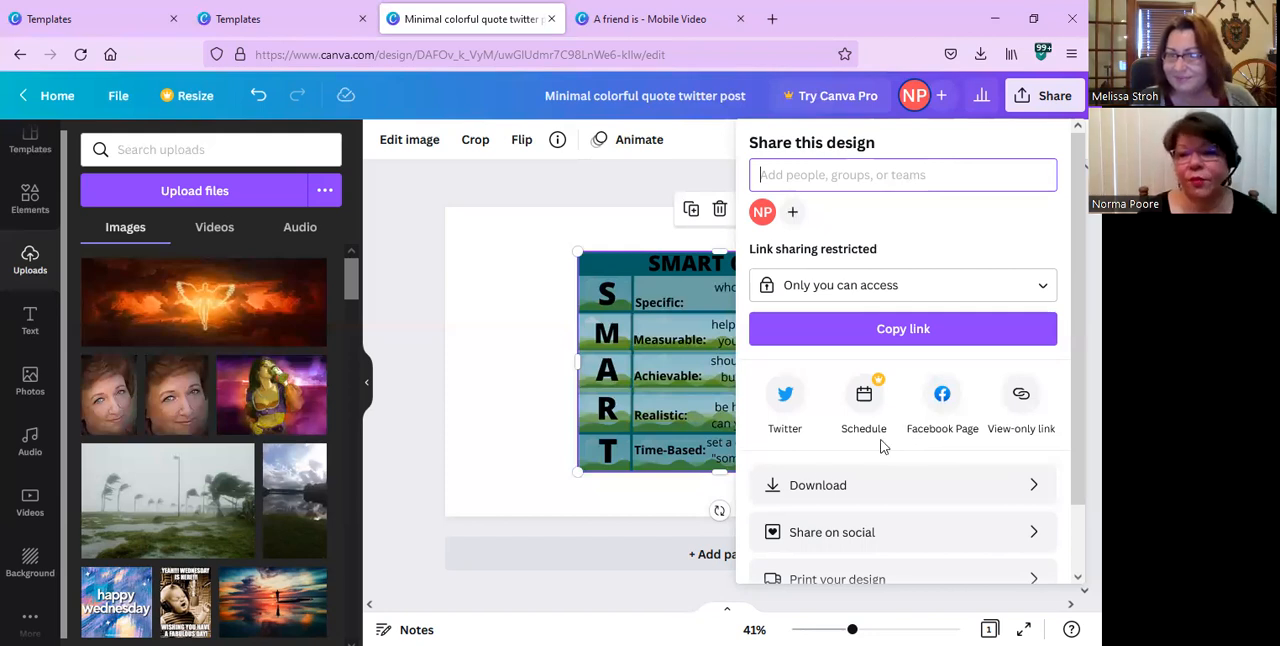
{"action": "left_click", "coordinate": [806, 486]}
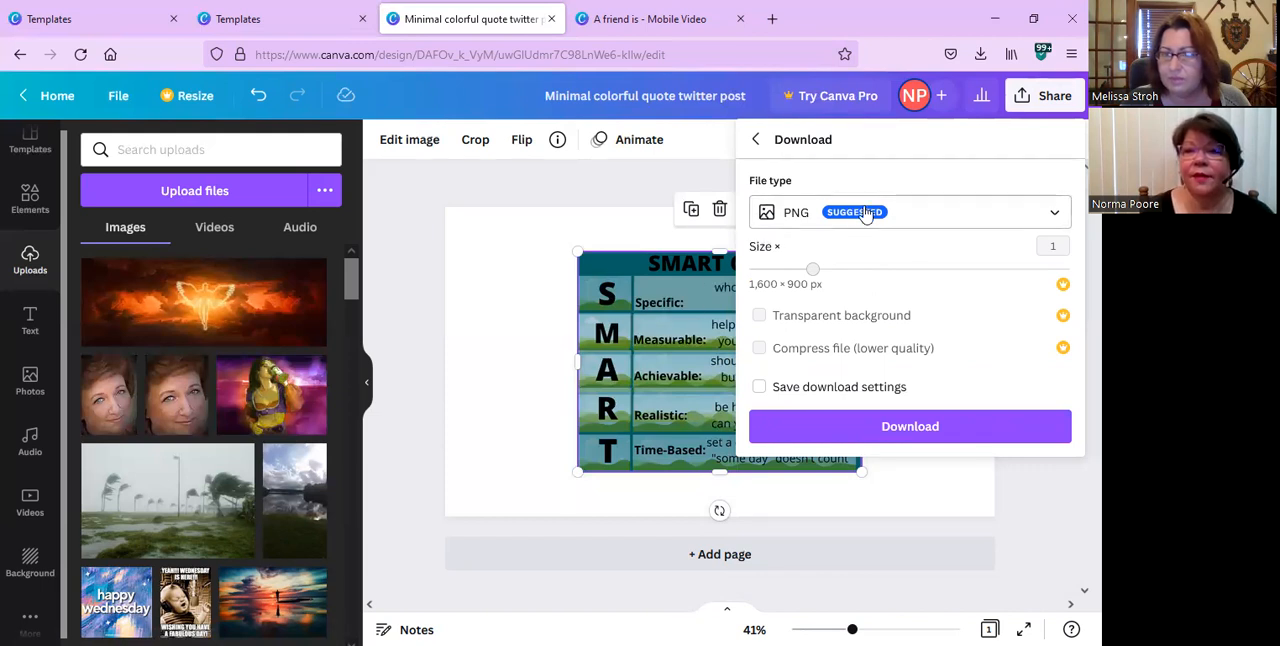
{"action": "left_click", "coordinate": [865, 436]}
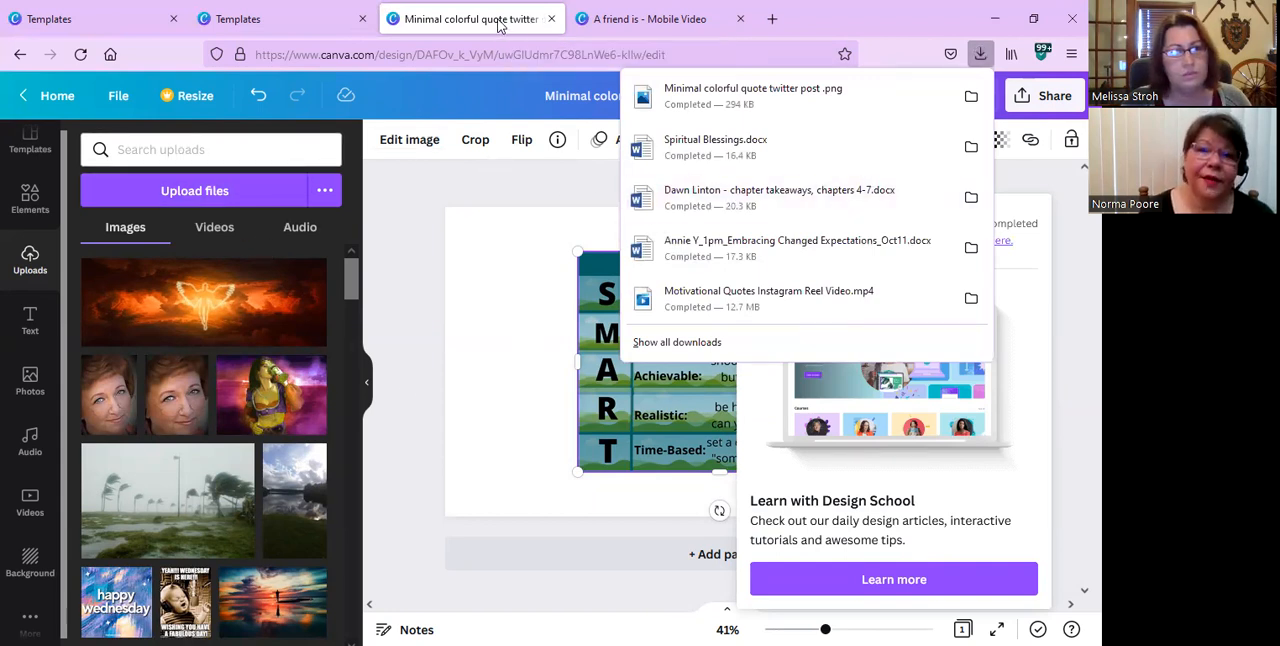
{"action": "left_click", "coordinate": [636, 416]}
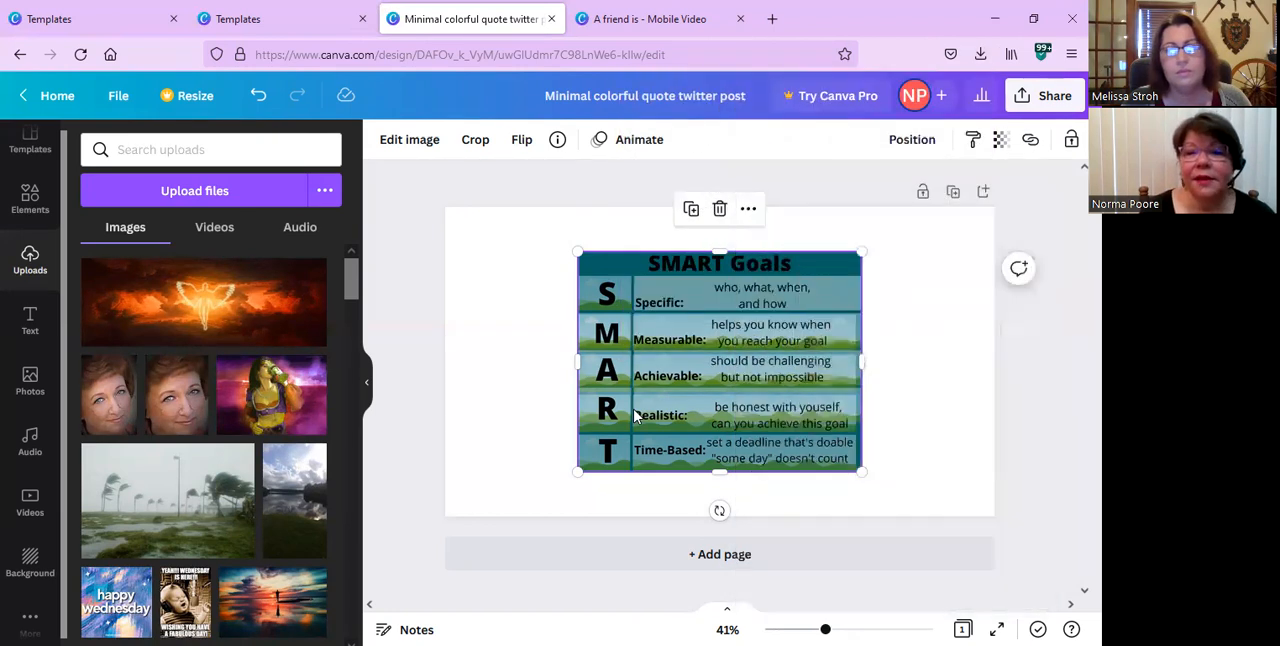
Clear the page by deleting the "SMART Goals" image and the toddler photo.
{"action": "left_click", "coordinate": [719, 208]}
{"action": "left_click", "coordinate": [711, 335]}
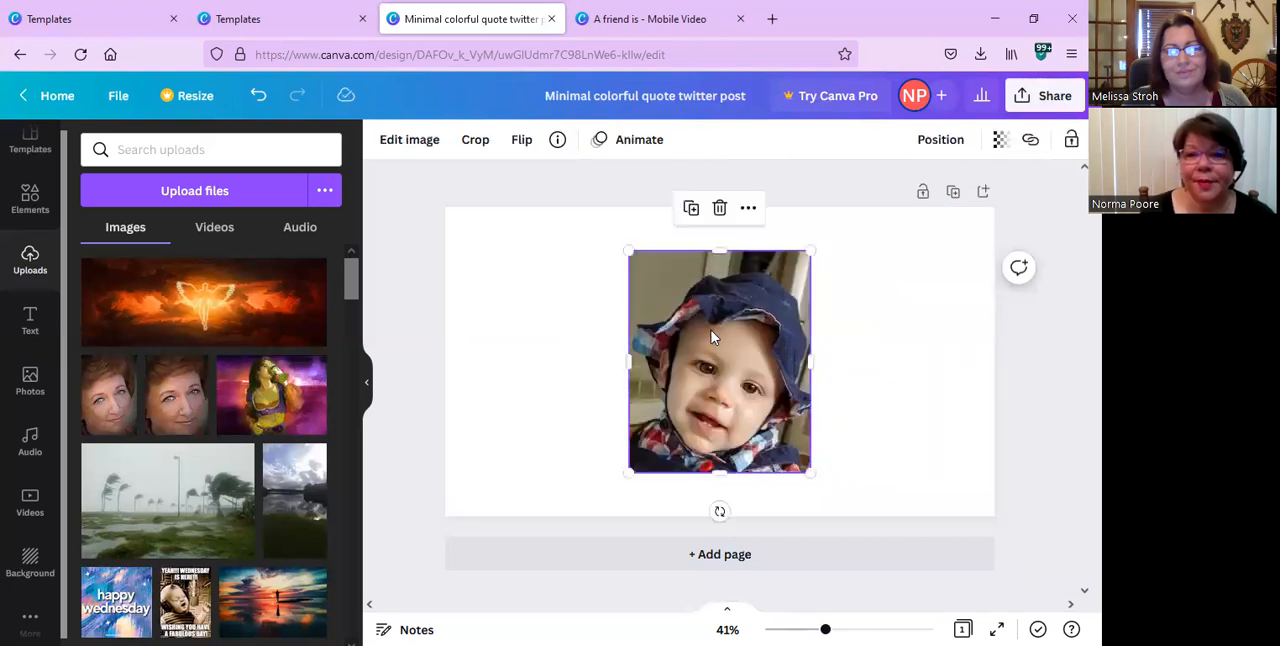
{"action": "left_click", "coordinate": [719, 209]}
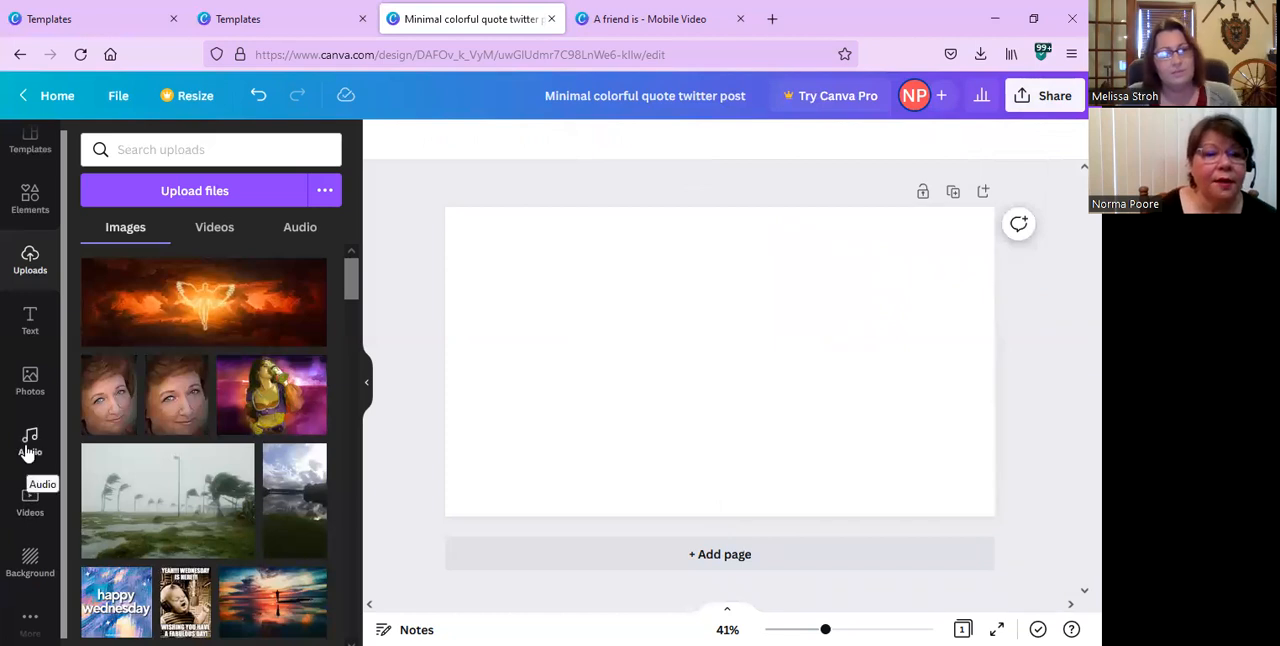
Open the stock photo library and browse through its trending photos.
{"action": "left_click", "coordinate": [30, 378]}
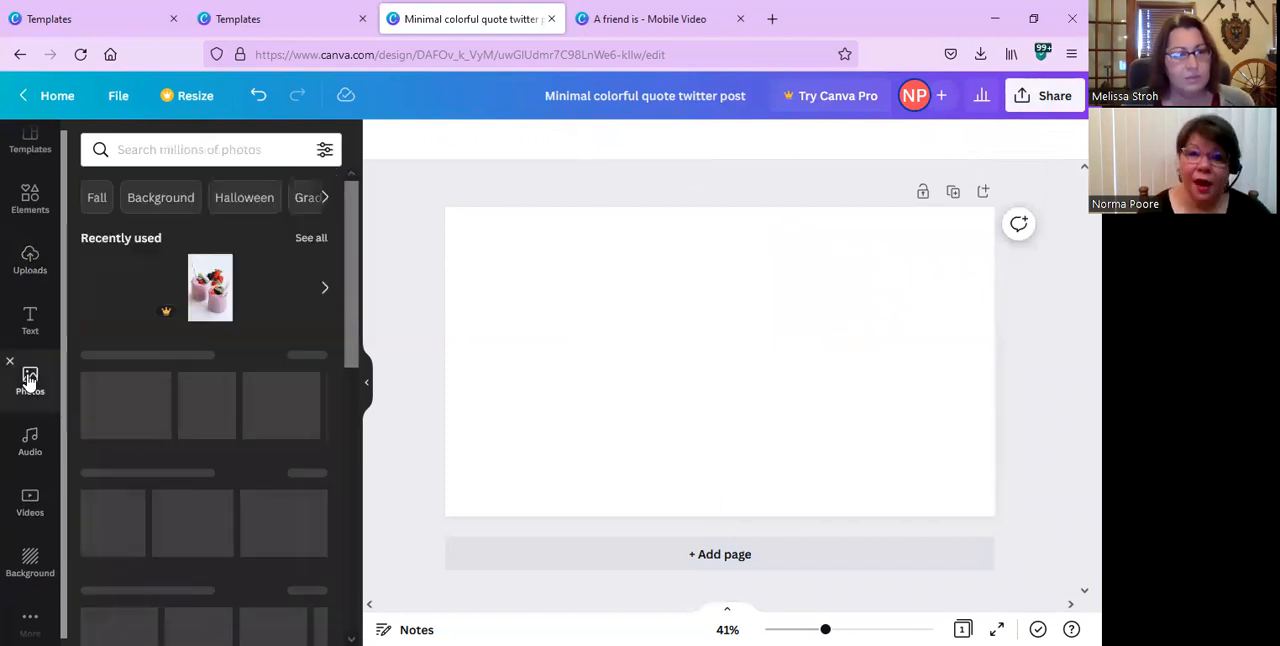
{"action": "scroll", "coordinate": [30, 380], "scroll_direction": "down", "scroll_amount": 1}
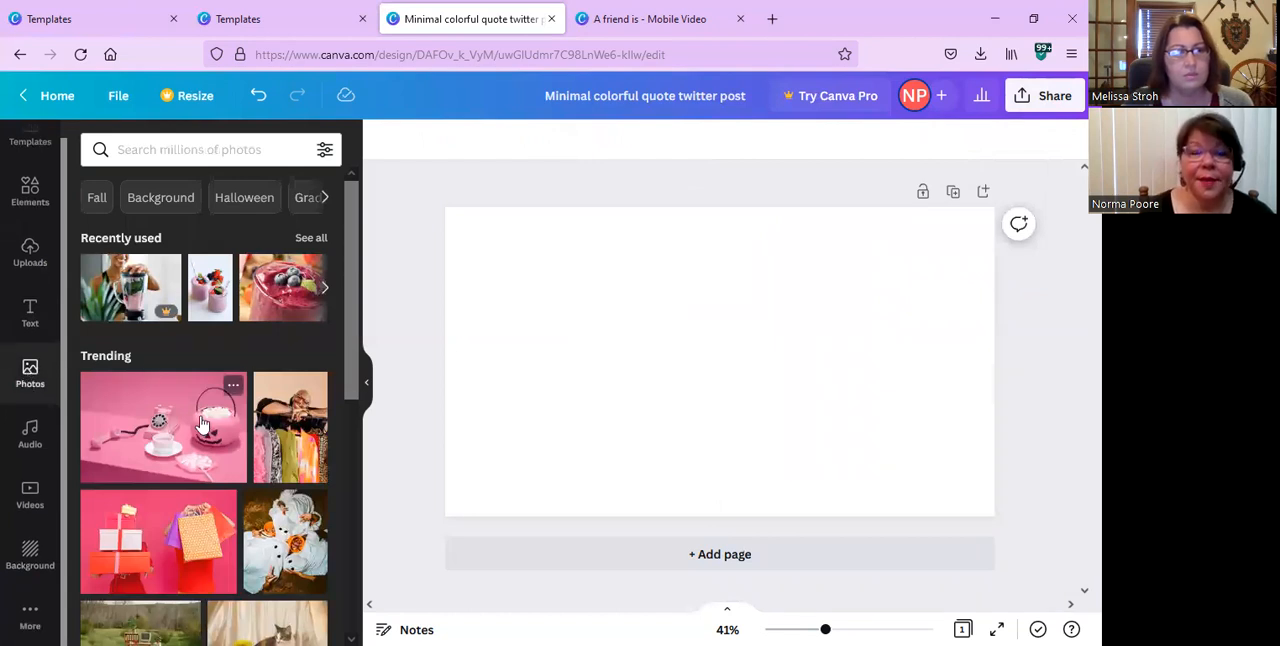
{"action": "scroll", "coordinate": [203, 423], "scroll_direction": "down", "scroll_amount": 5}
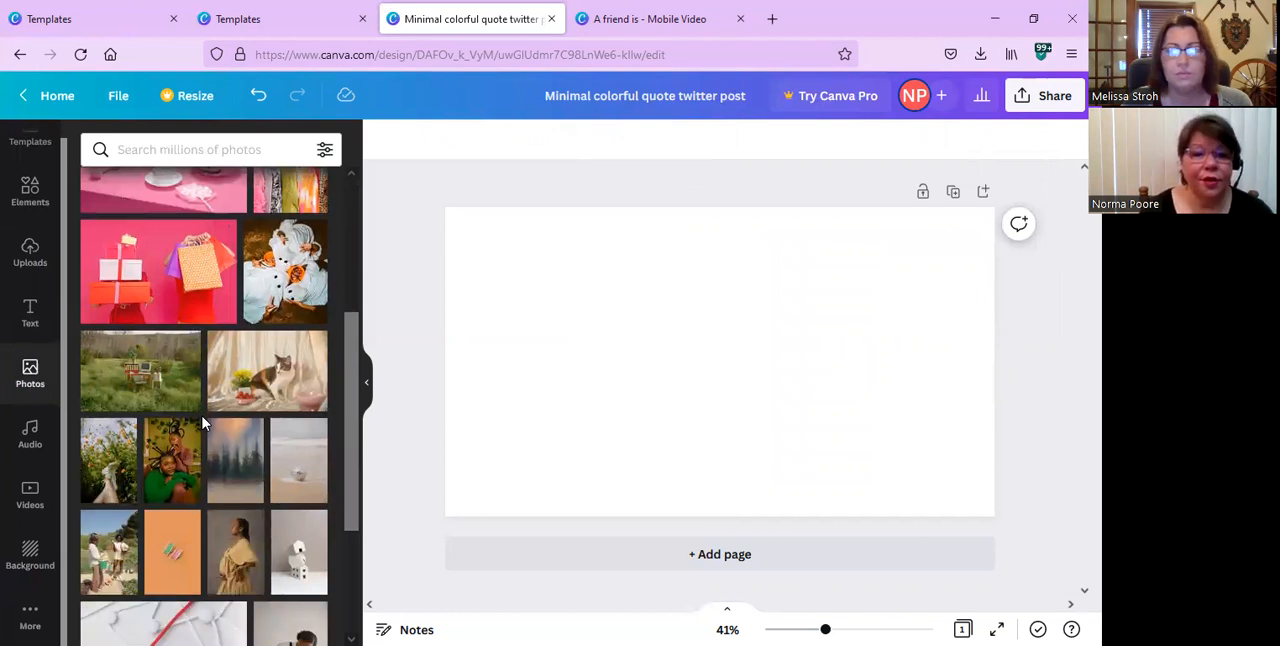
{"action": "scroll", "coordinate": [203, 423], "scroll_direction": "down", "scroll_amount": 6}
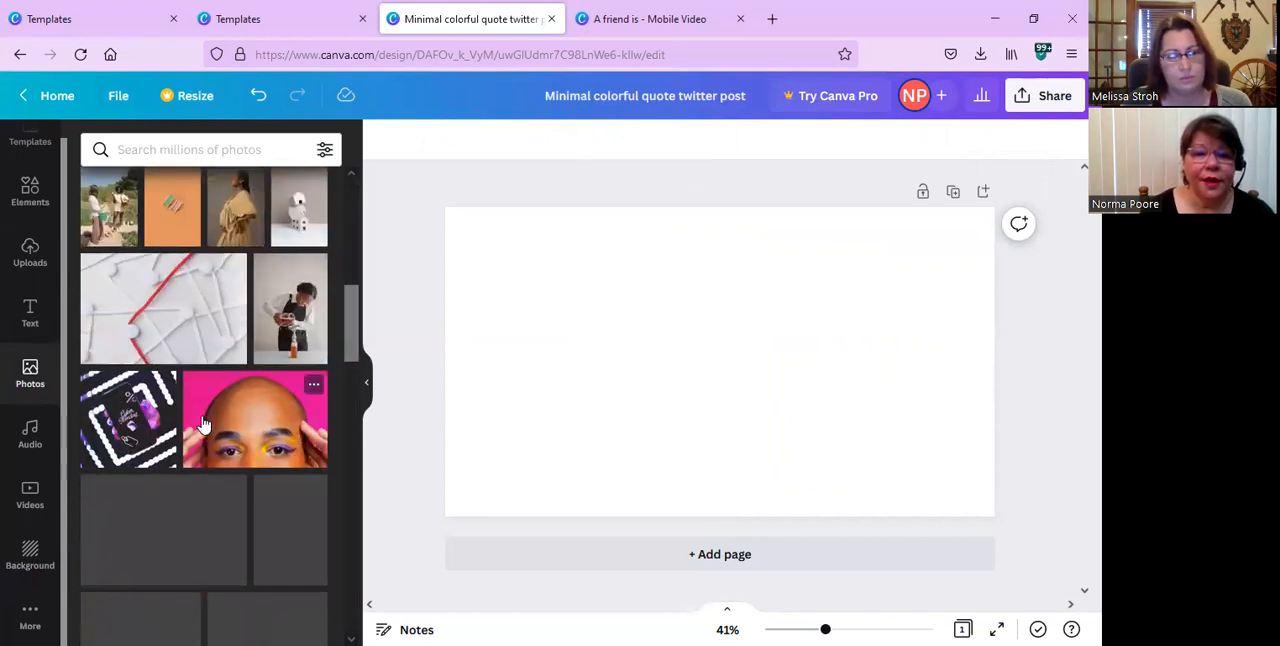
{"action": "scroll", "coordinate": [203, 423], "scroll_direction": "down", "scroll_amount": 3}
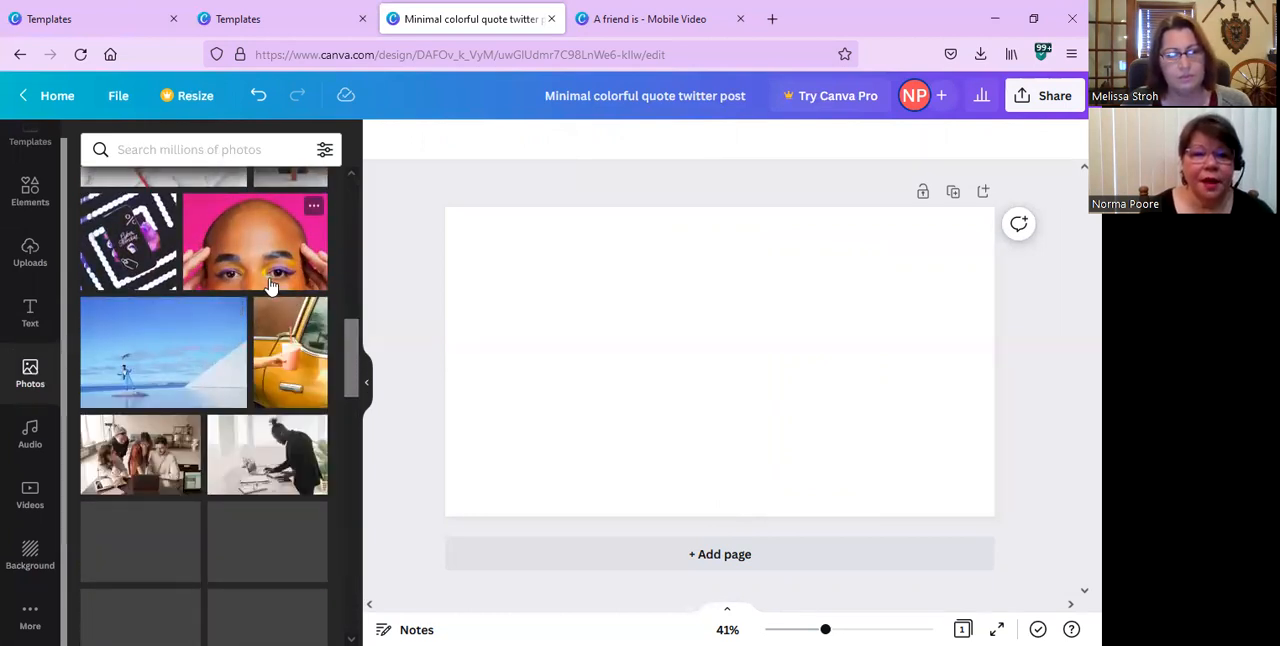
{"action": "scroll", "coordinate": [203, 417], "scroll_direction": "down", "scroll_amount": 2}
{"action": "scroll", "coordinate": [203, 417], "scroll_direction": "down", "scroll_amount": 1}
{"action": "scroll", "coordinate": [203, 417], "scroll_direction": "up", "scroll_amount": 3}
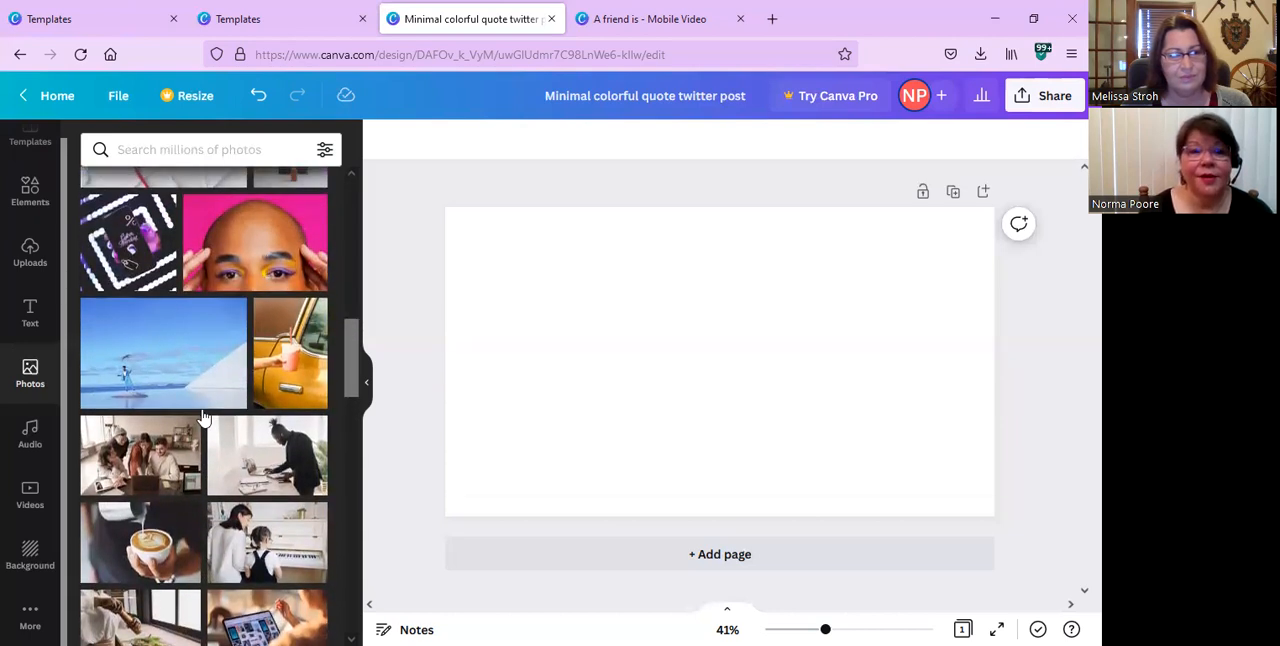
{"action": "scroll", "coordinate": [203, 417], "scroll_direction": "down", "scroll_amount": 3}
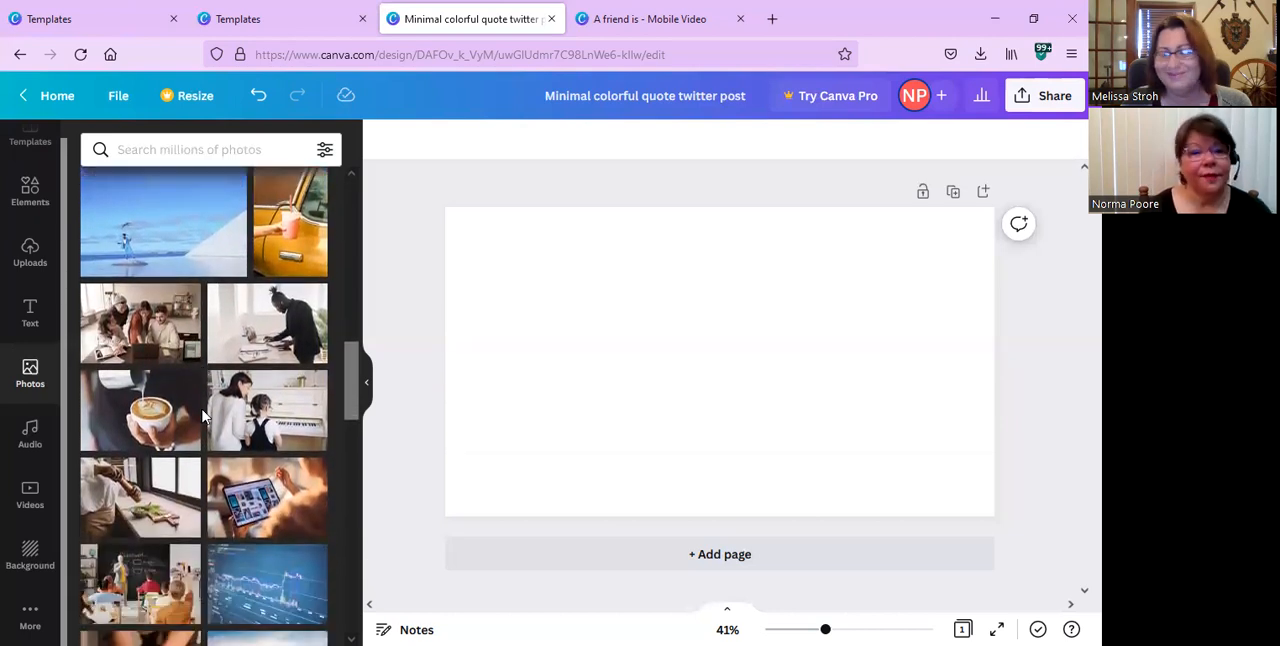
{"action": "scroll", "coordinate": [203, 417], "scroll_direction": "down", "scroll_amount": 1}
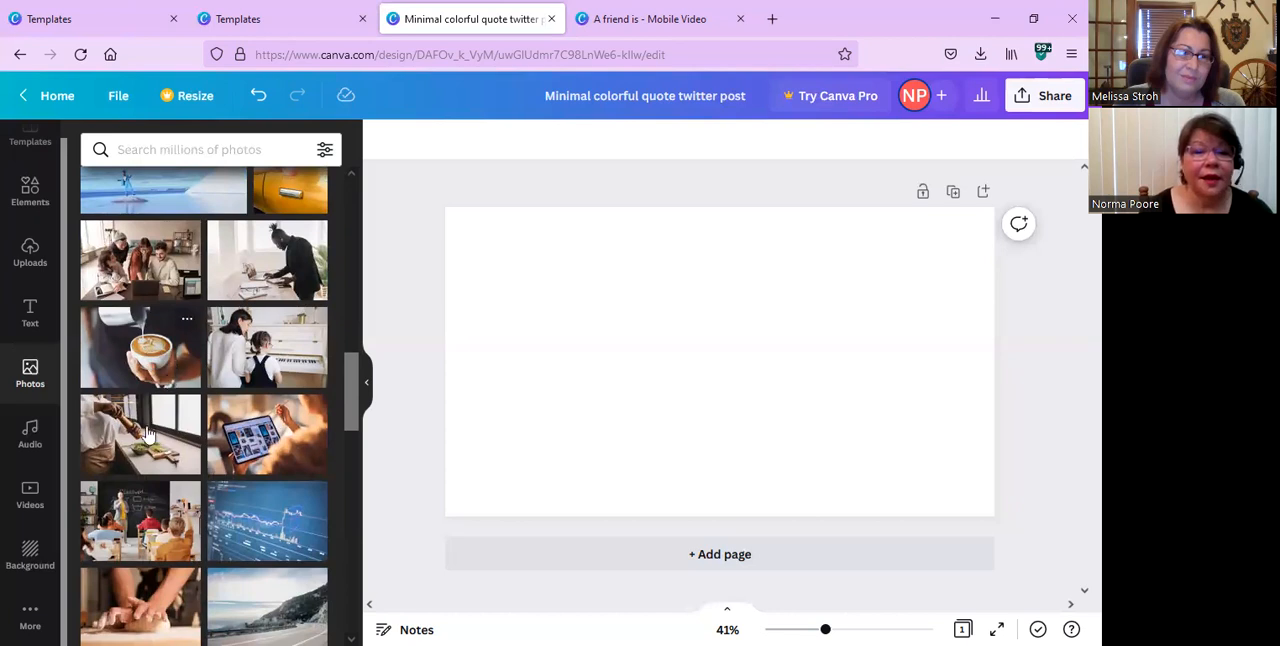
Try the latte-pouring photo as a freestanding image on the page, deleting it after each placement.
{"action": "left_click", "coordinate": [143, 357]}
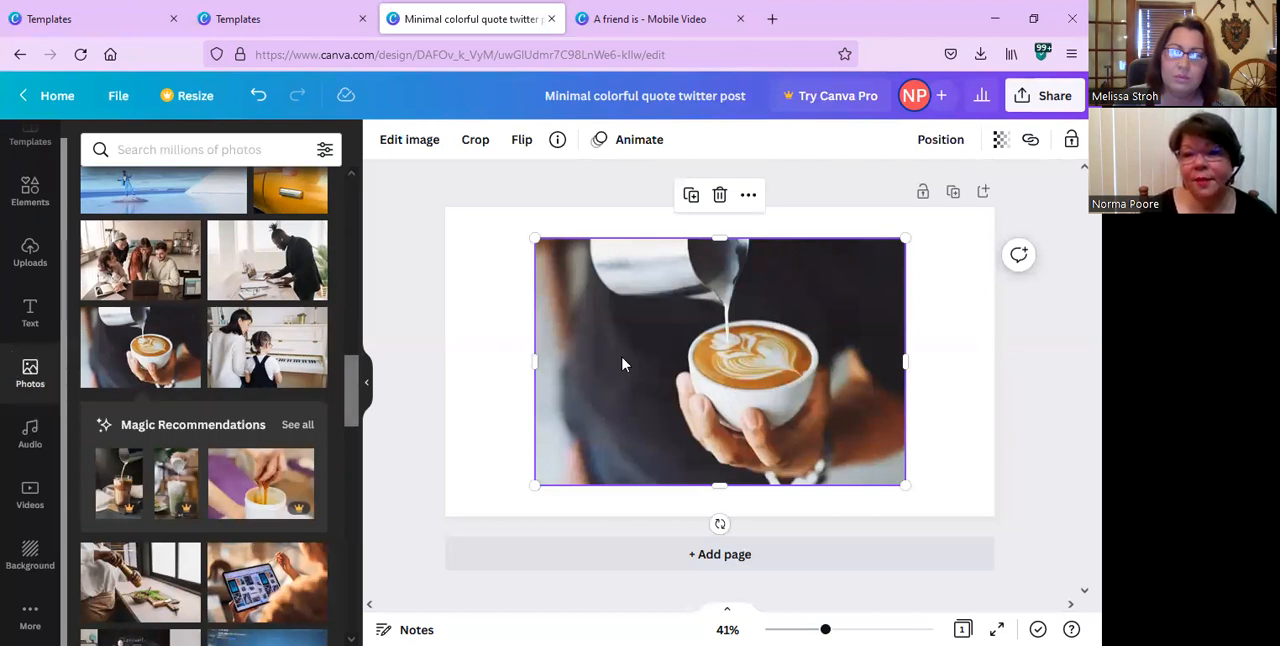
{"action": "left_click", "coordinate": [719, 196]}
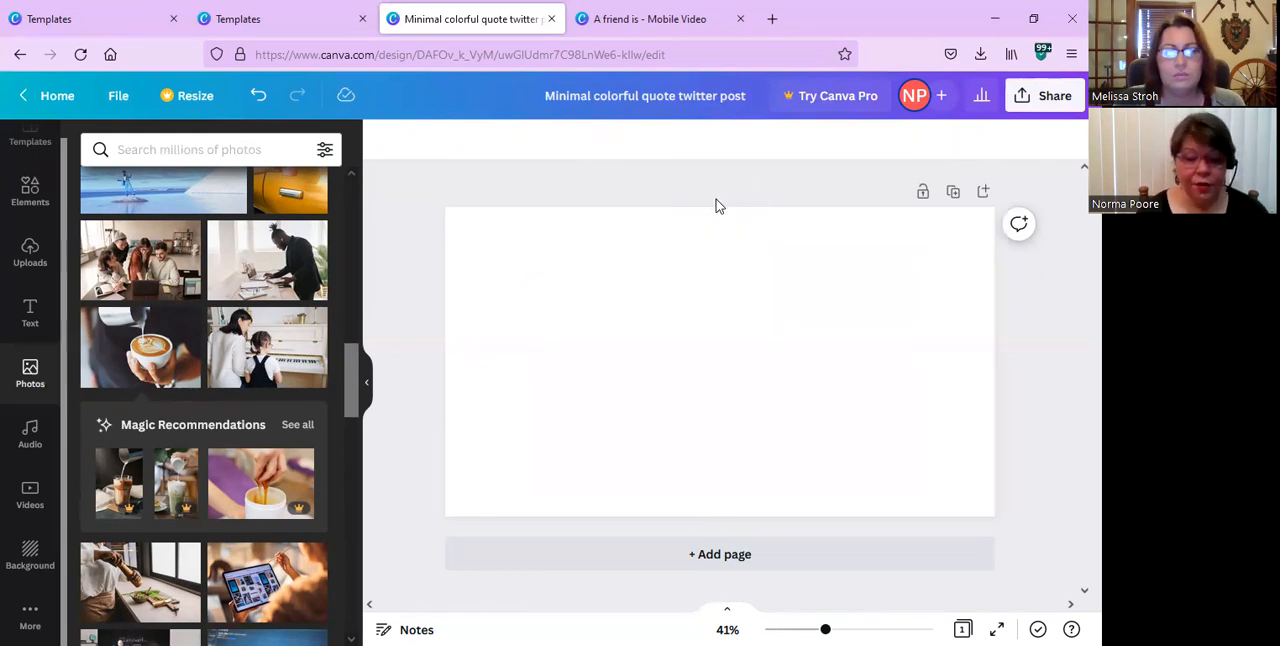
{"action": "left_click", "coordinate": [165, 346]}
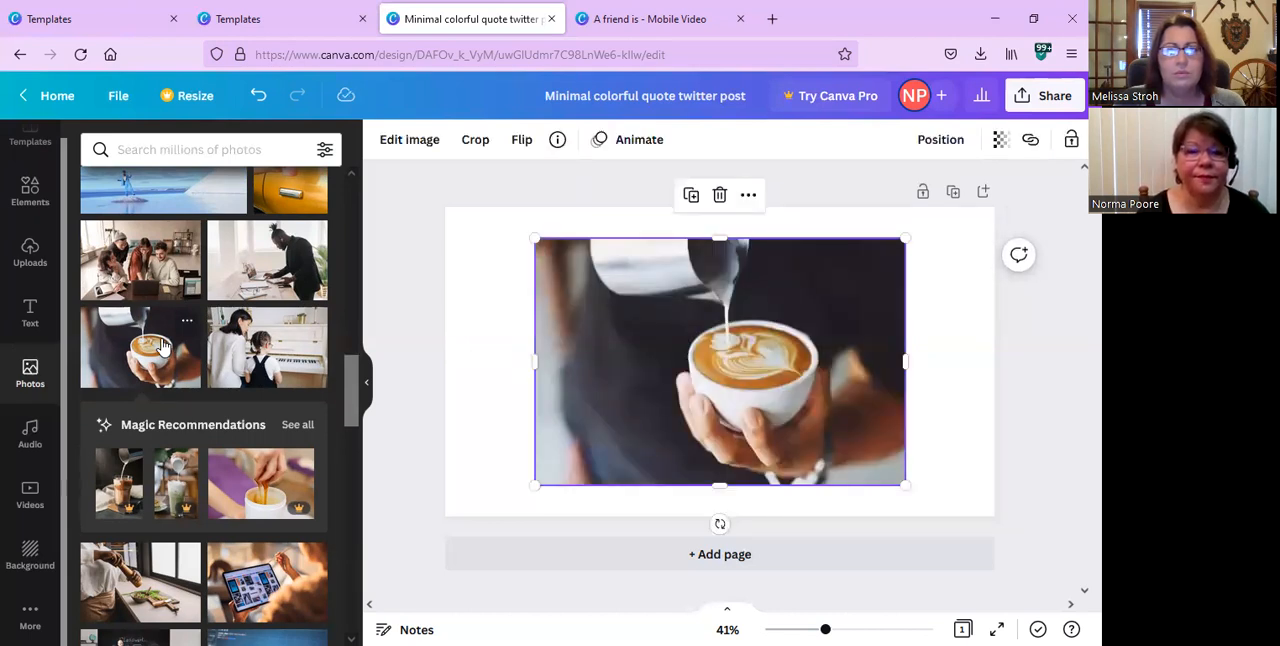
{"action": "left_click", "coordinate": [165, 346]}
{"action": "left_click", "coordinate": [725, 205]}
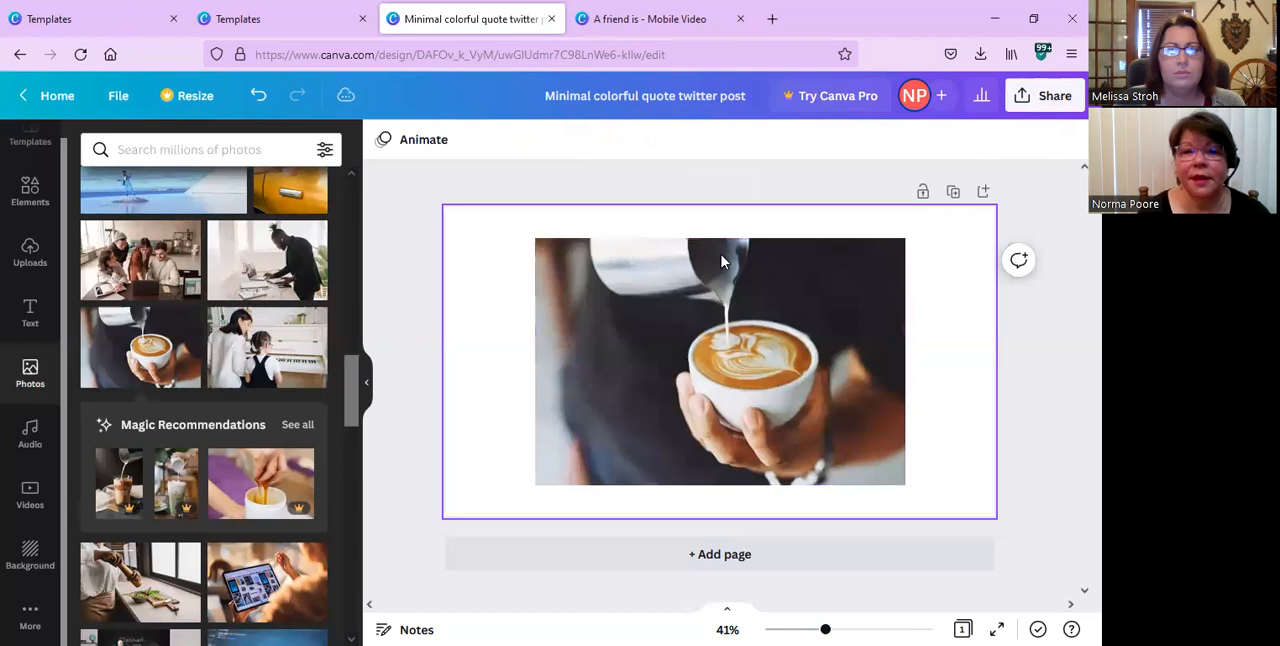
{"action": "left_click", "coordinate": [719, 274]}
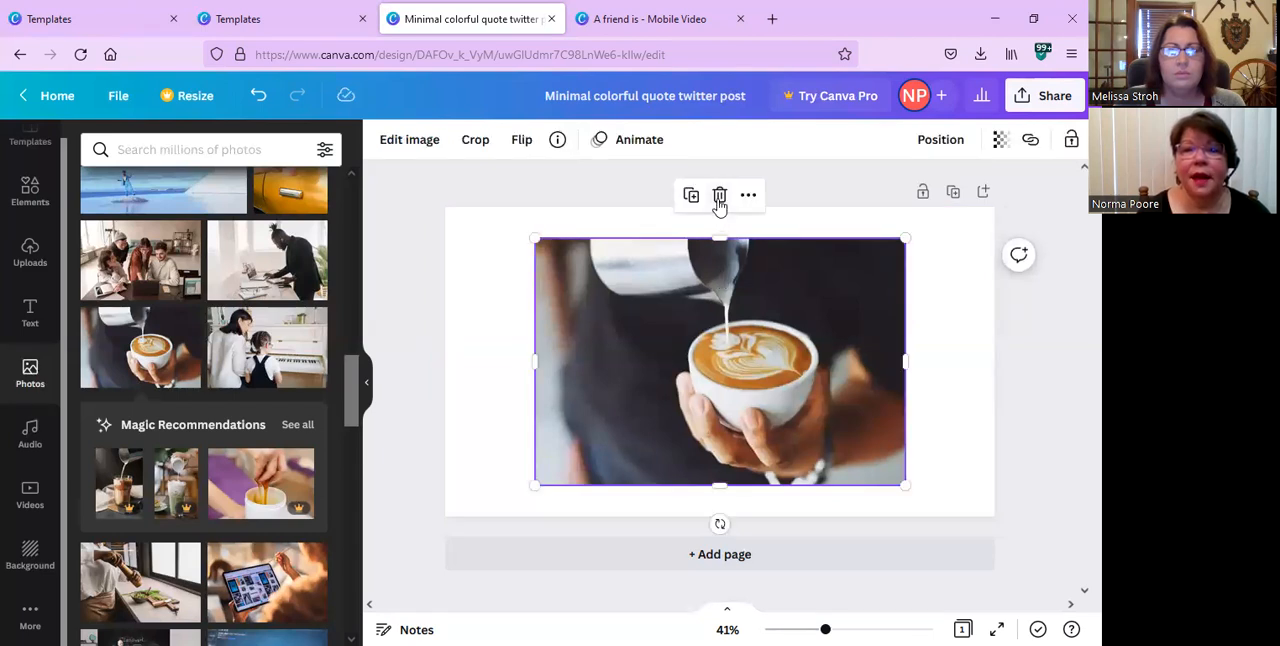
{"action": "left_click", "coordinate": [719, 197]}
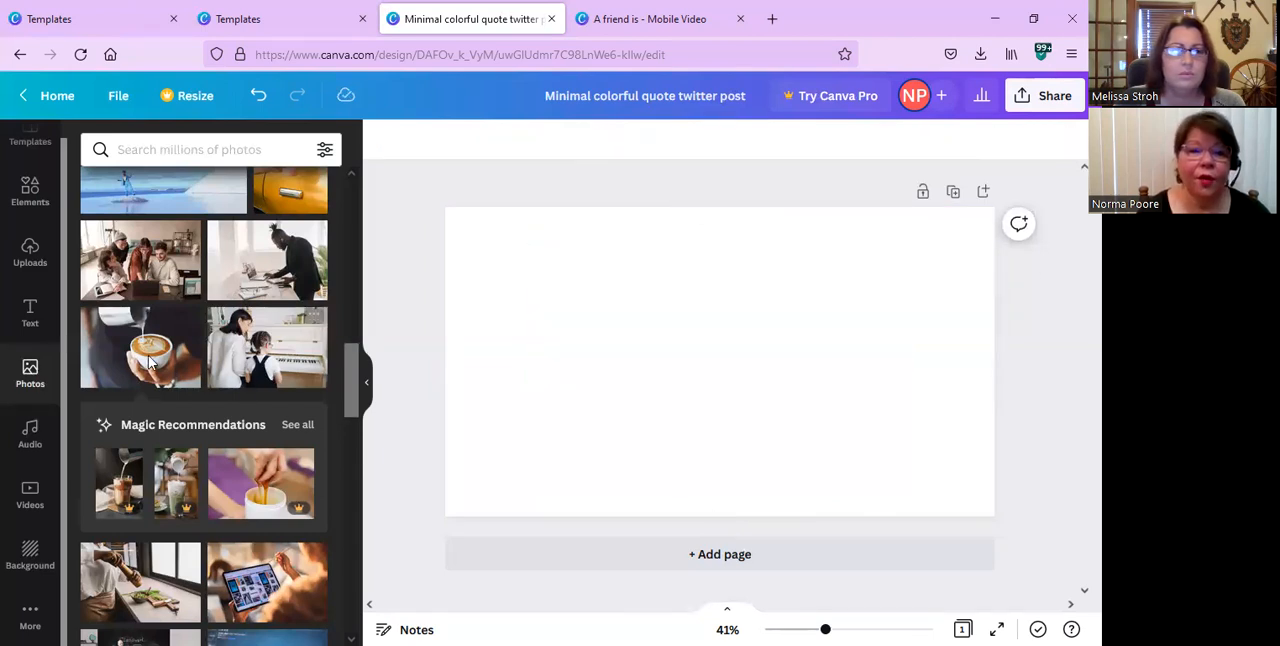
Set the latte-pouring photo as the full-page background and select it.
{"action": "left_click_drag", "start_coordinate": [150, 364], "coordinate": [464, 385]}
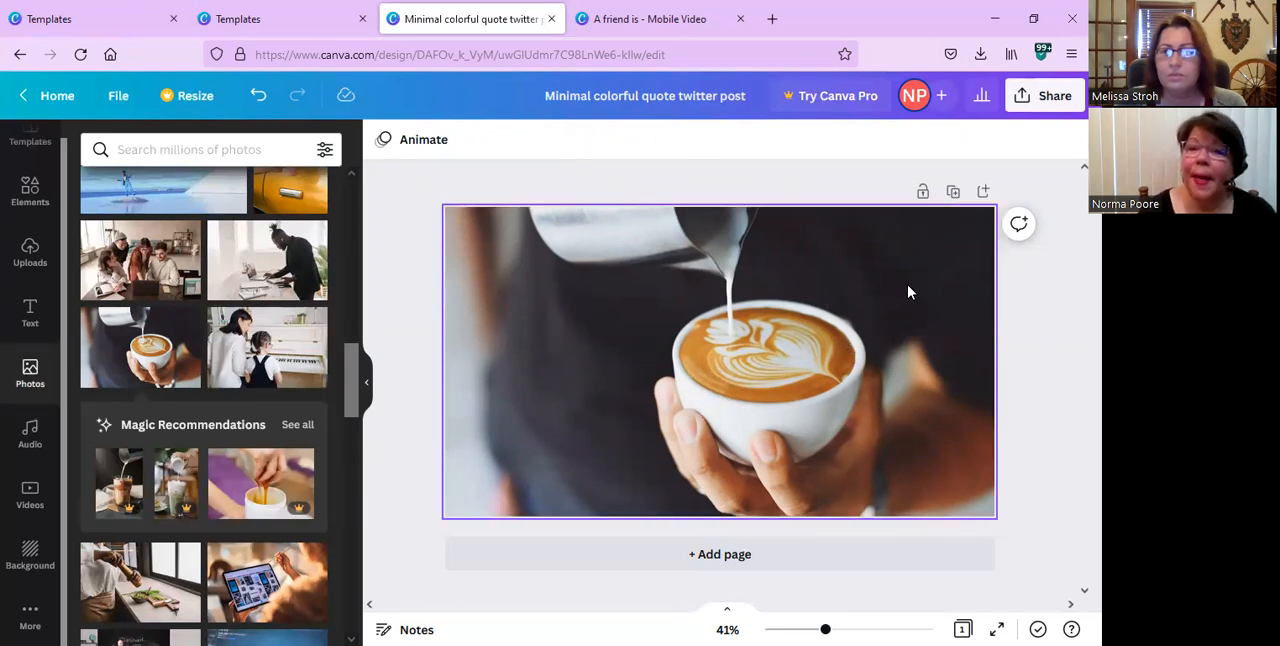
{"action": "left_click", "coordinate": [919, 262]}
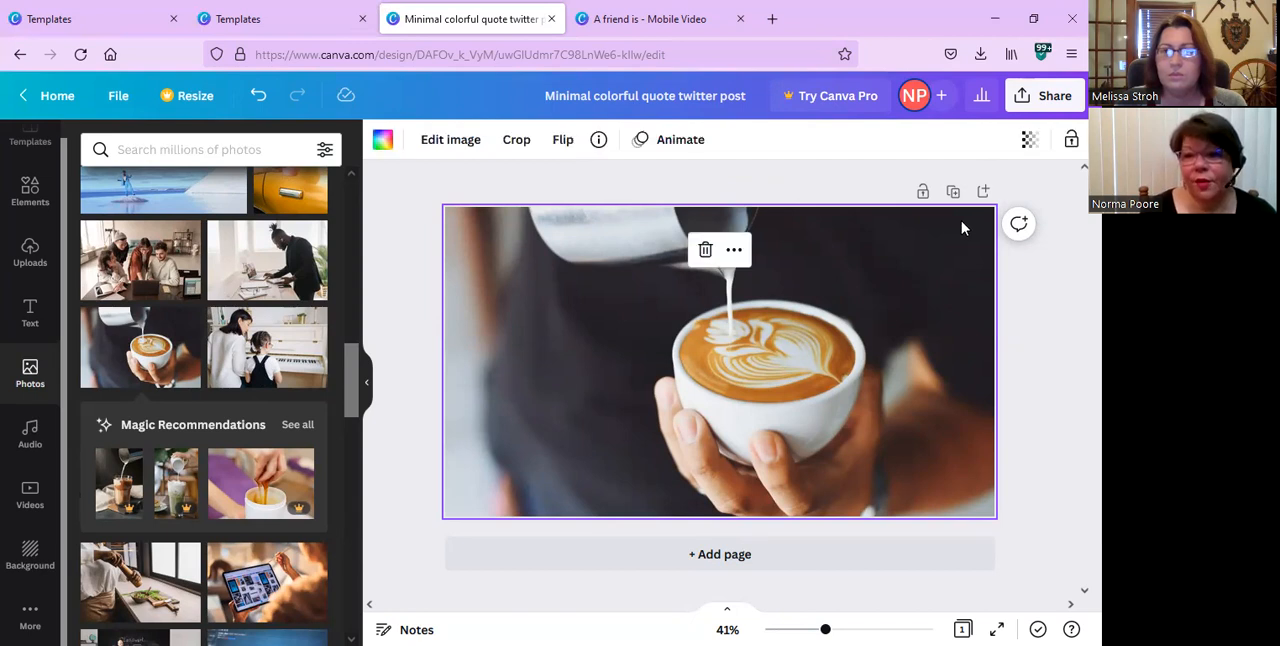
Fade the latte background photo by setting its transparency to 36.
{"action": "left_click", "coordinate": [1030, 142]}
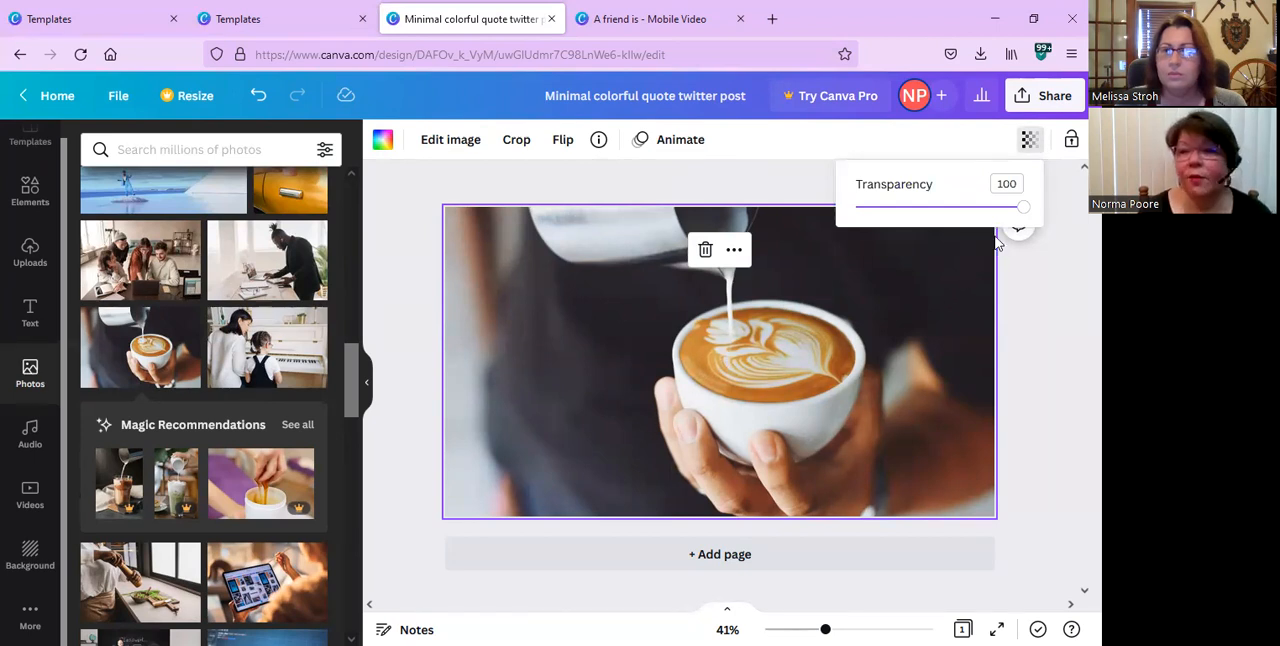
{"action": "left_click_drag", "start_coordinate": [1022, 208], "coordinate": [920, 241]}
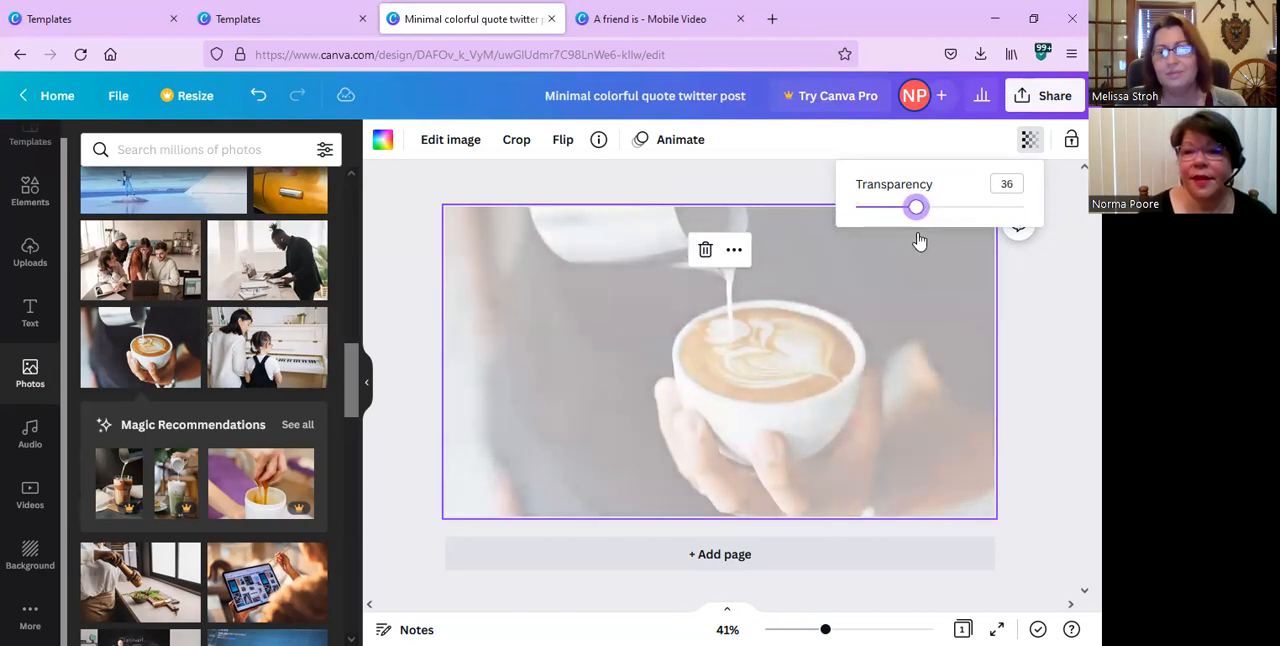
{"action": "left_click", "coordinate": [791, 352]}
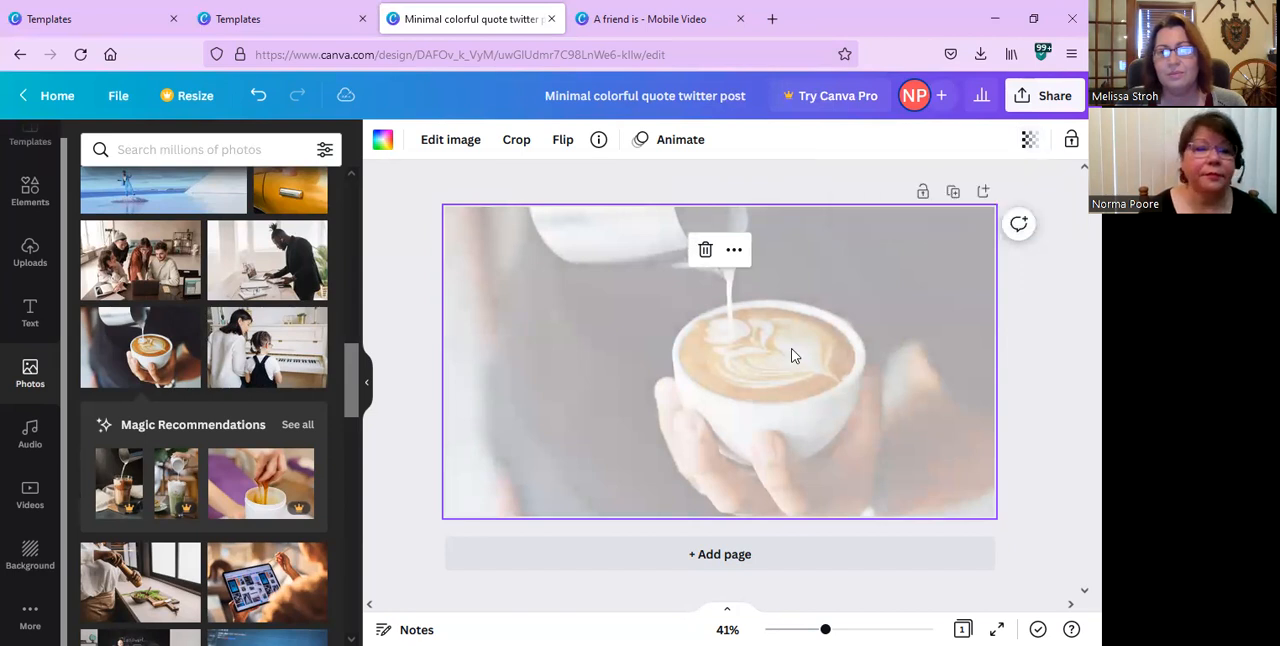
Browse the ready-made text styles and add the pink neon "GLOW" style to the page.
{"action": "left_click", "coordinate": [30, 312]}
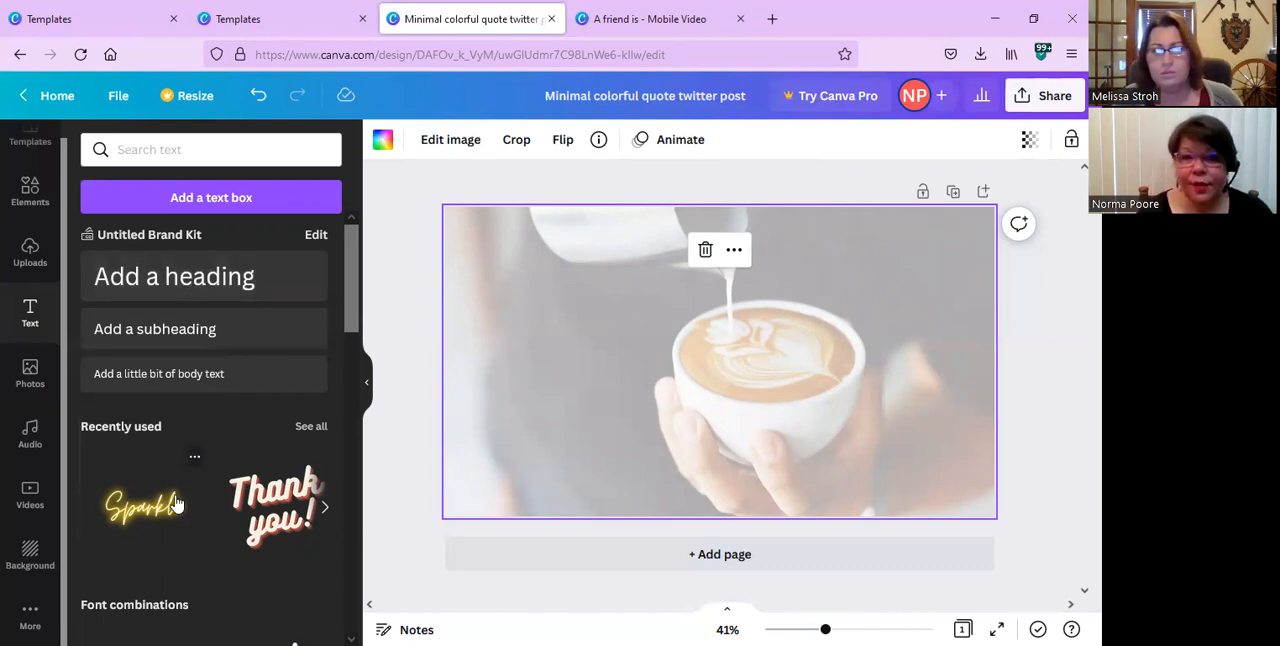
{"action": "scroll", "coordinate": [176, 503], "scroll_direction": "down", "scroll_amount": 1}
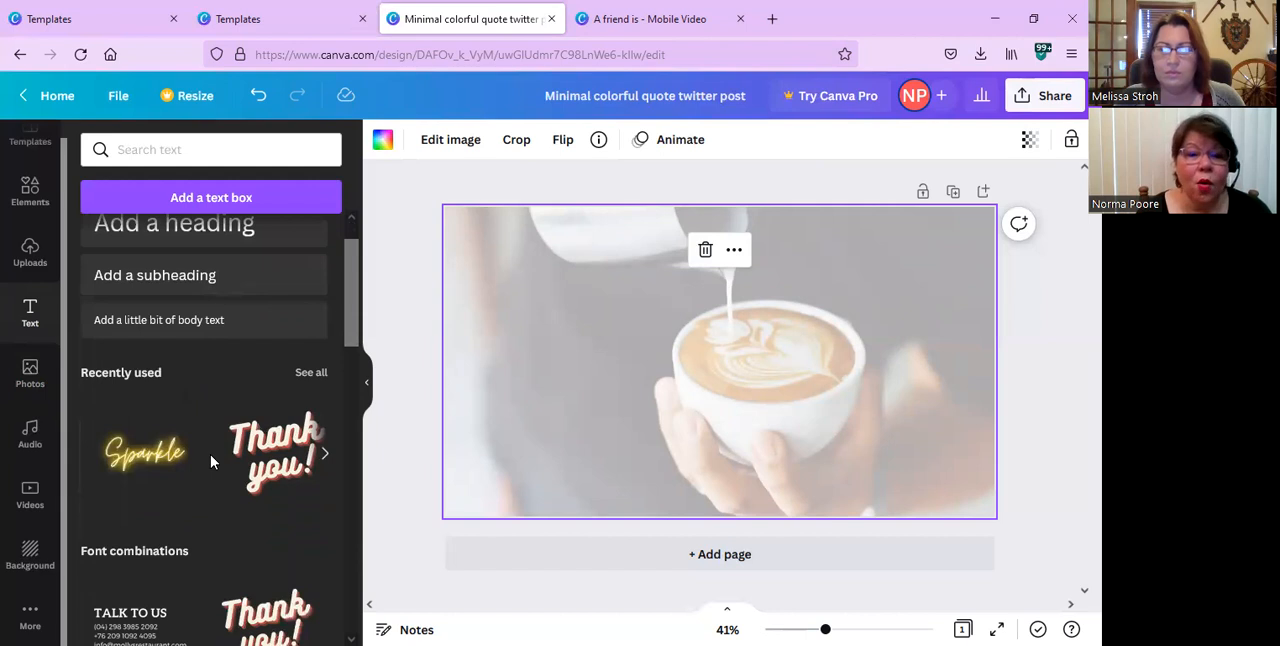
{"action": "scroll", "coordinate": [210, 460], "scroll_direction": "down", "scroll_amount": 1}
{"action": "scroll", "coordinate": [210, 454], "scroll_direction": "down", "scroll_amount": 3}
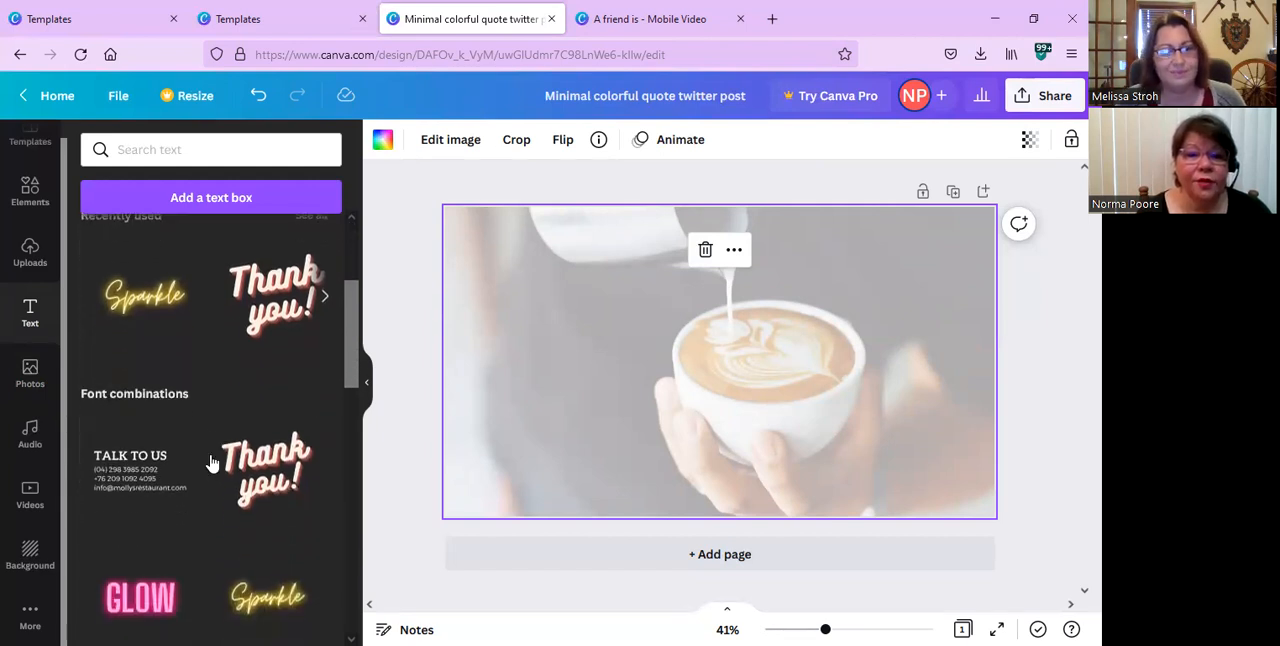
{"action": "scroll", "coordinate": [210, 463], "scroll_direction": "down", "scroll_amount": 3}
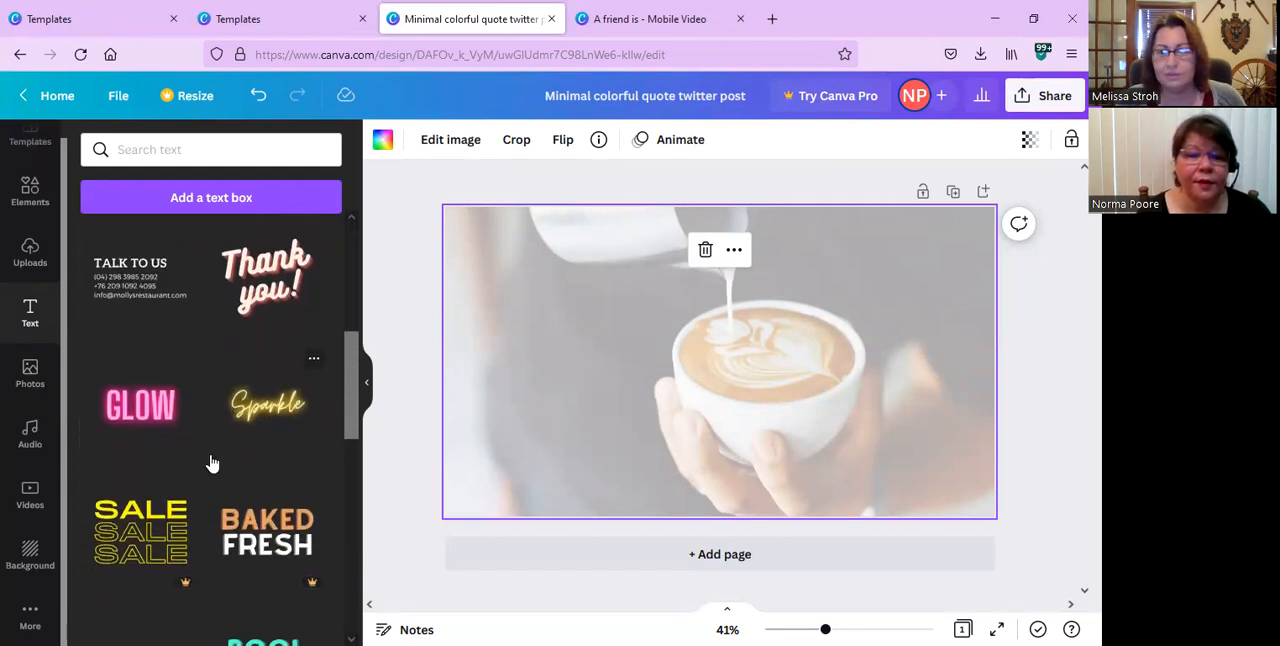
{"action": "scroll", "coordinate": [210, 461], "scroll_direction": "down", "scroll_amount": 2}
{"action": "scroll", "coordinate": [210, 460], "scroll_direction": "up", "scroll_amount": 1}
{"action": "scroll", "coordinate": [210, 459], "scroll_direction": "up", "scroll_amount": 1}
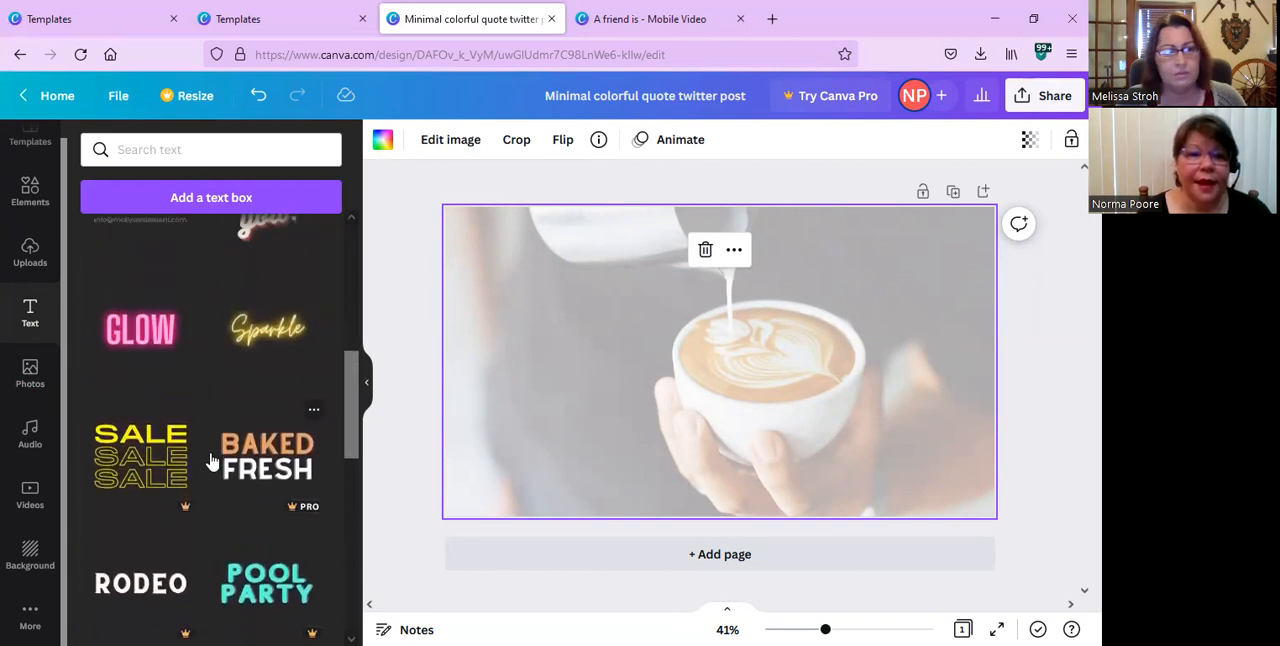
{"action": "left_click", "coordinate": [143, 336]}
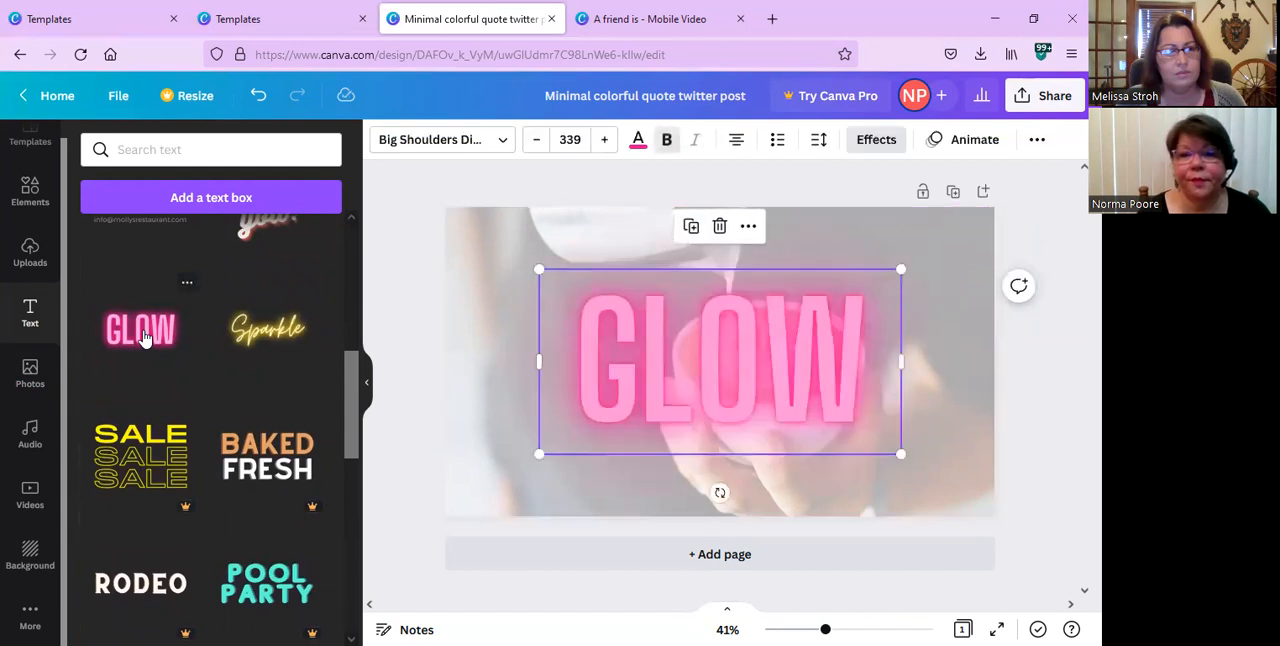
Replace the wording of the neon GLOW text with "SHINE BRIGHT".
{"action": "double_click", "coordinate": [684, 336]}
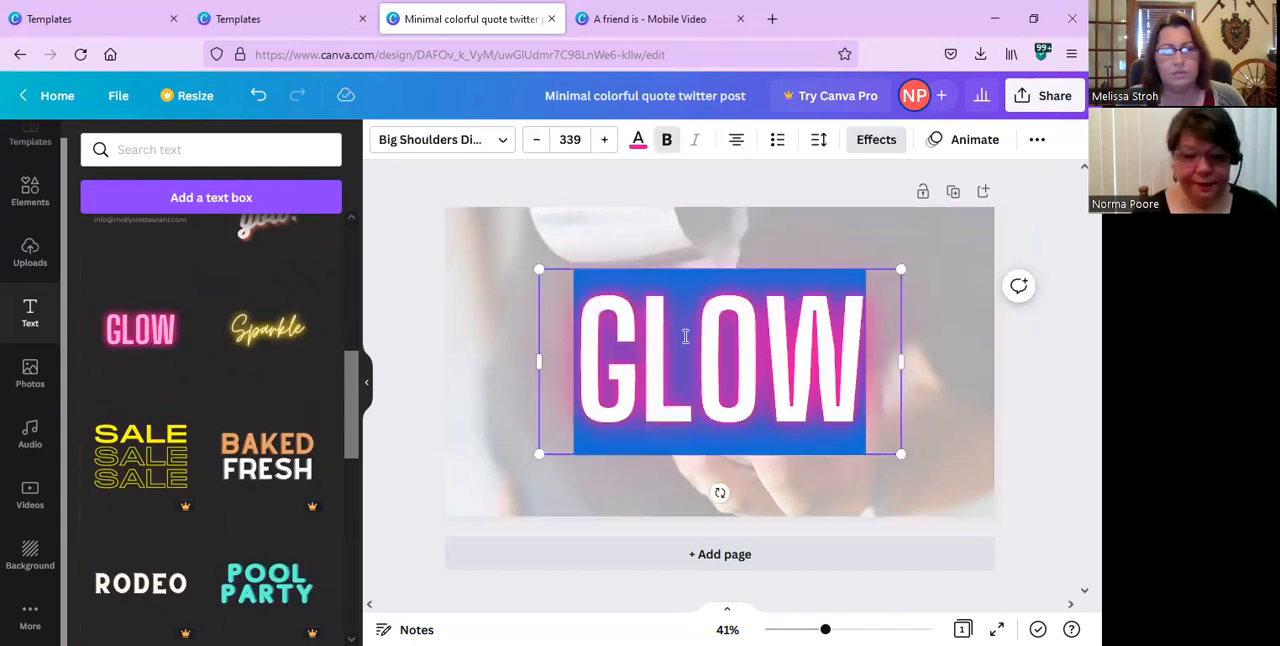
{"action": "type", "text": "SHINE"}
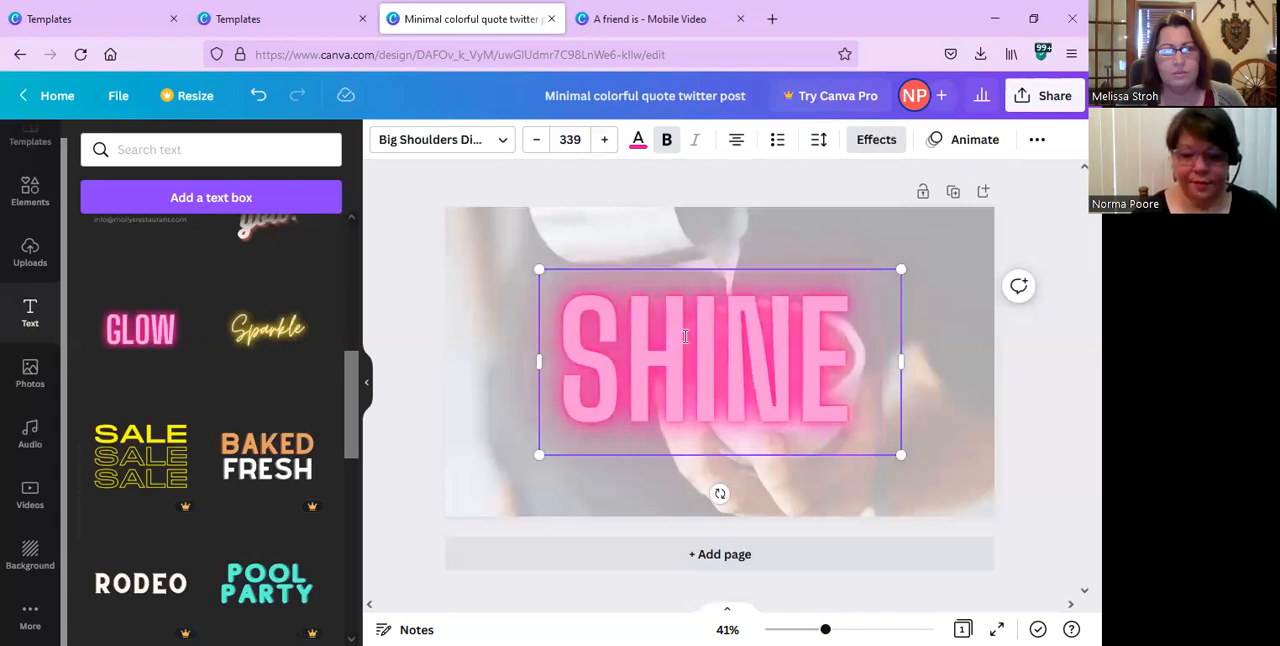
{"action": "type", "text": " BRIGHT"}
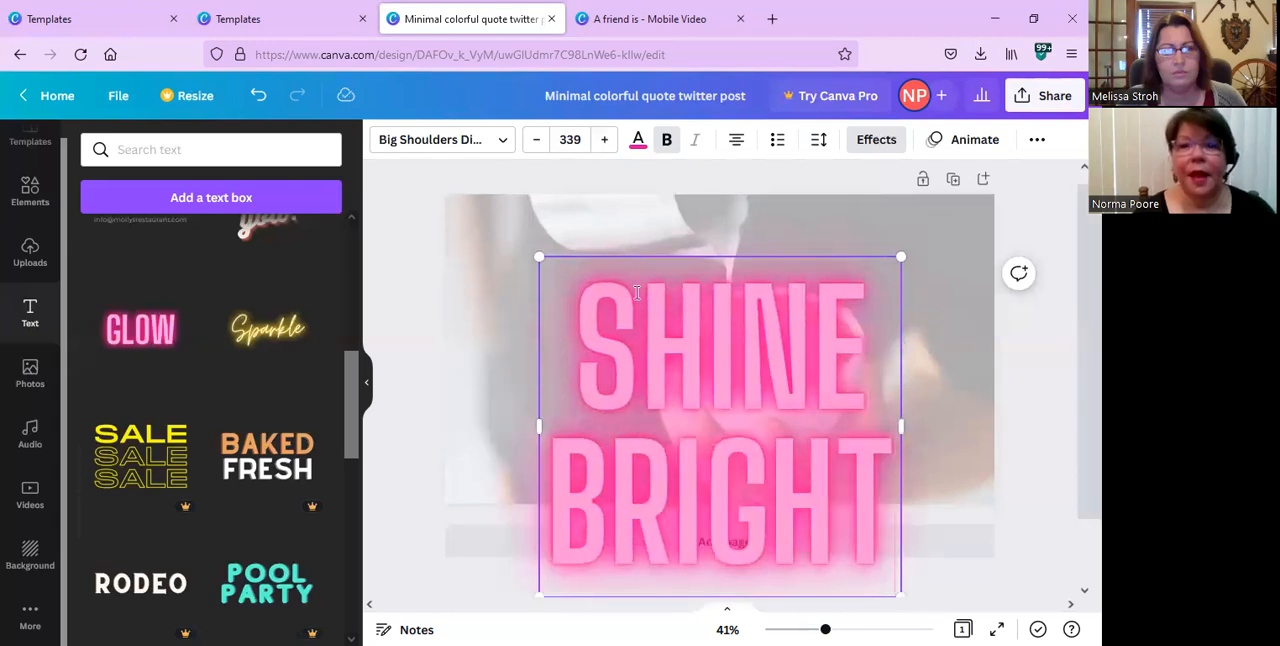
Try light purple, violet and red from the default colors on the SHINE BRIGHT text, ending on light purple.
{"action": "left_click", "coordinate": [638, 150]}
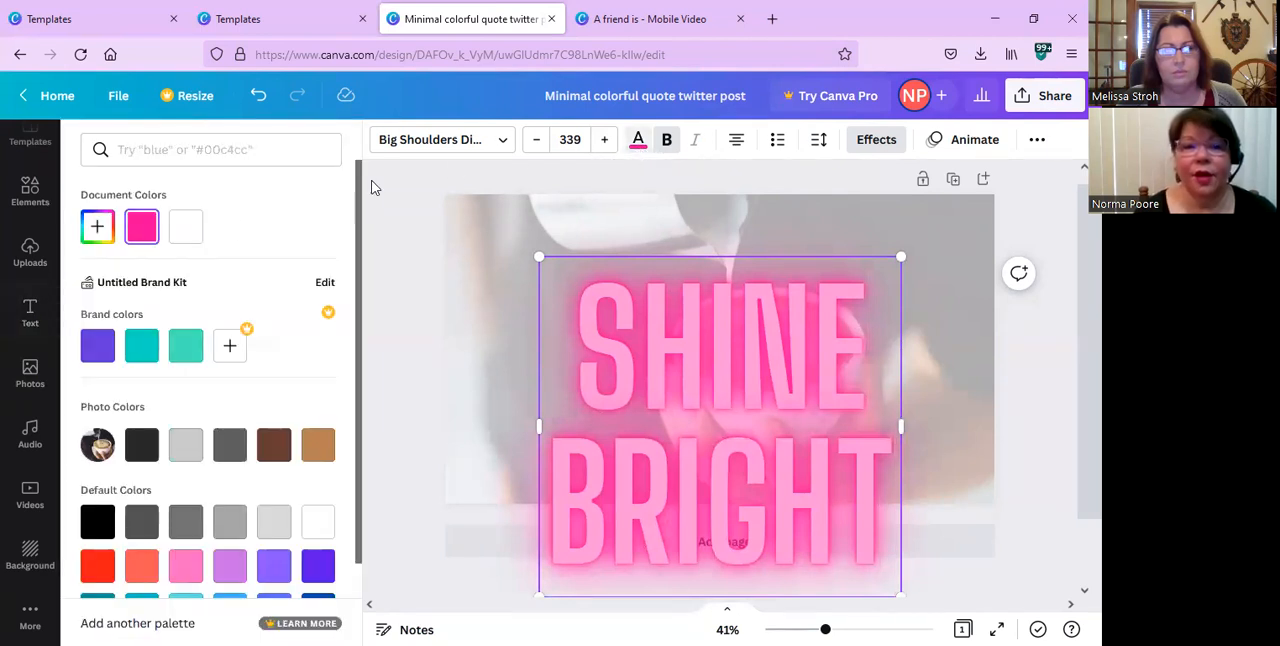
{"action": "left_click", "coordinate": [228, 567]}
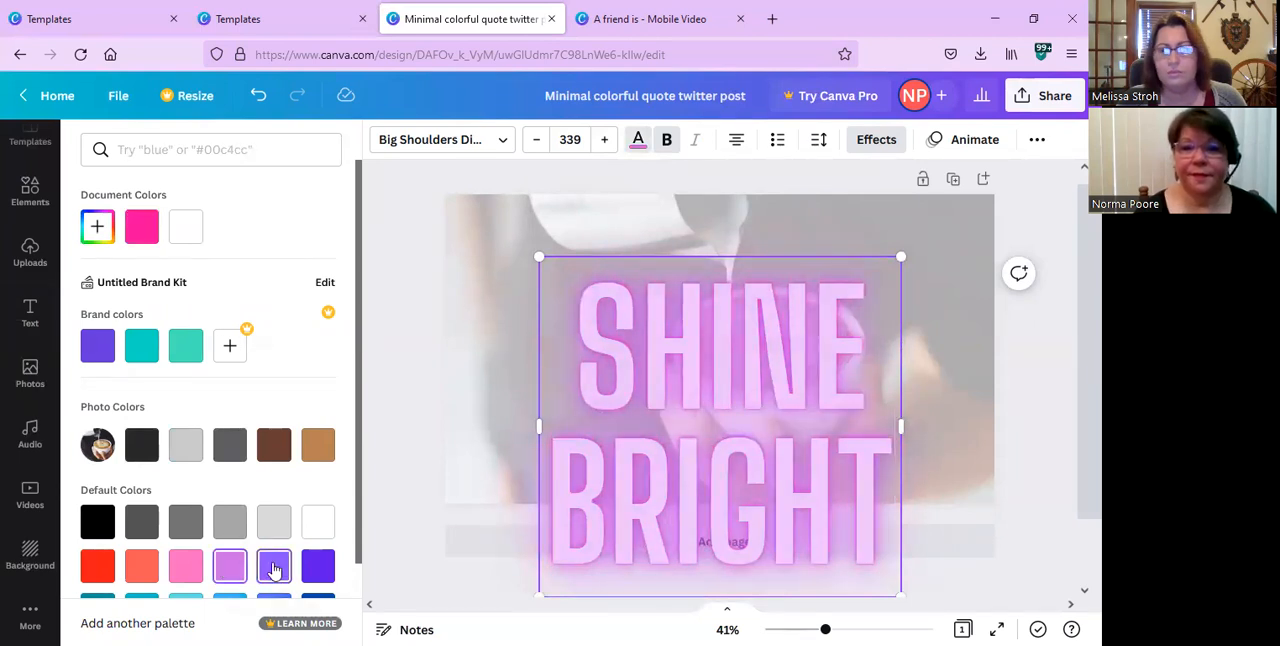
{"action": "left_click", "coordinate": [272, 566]}
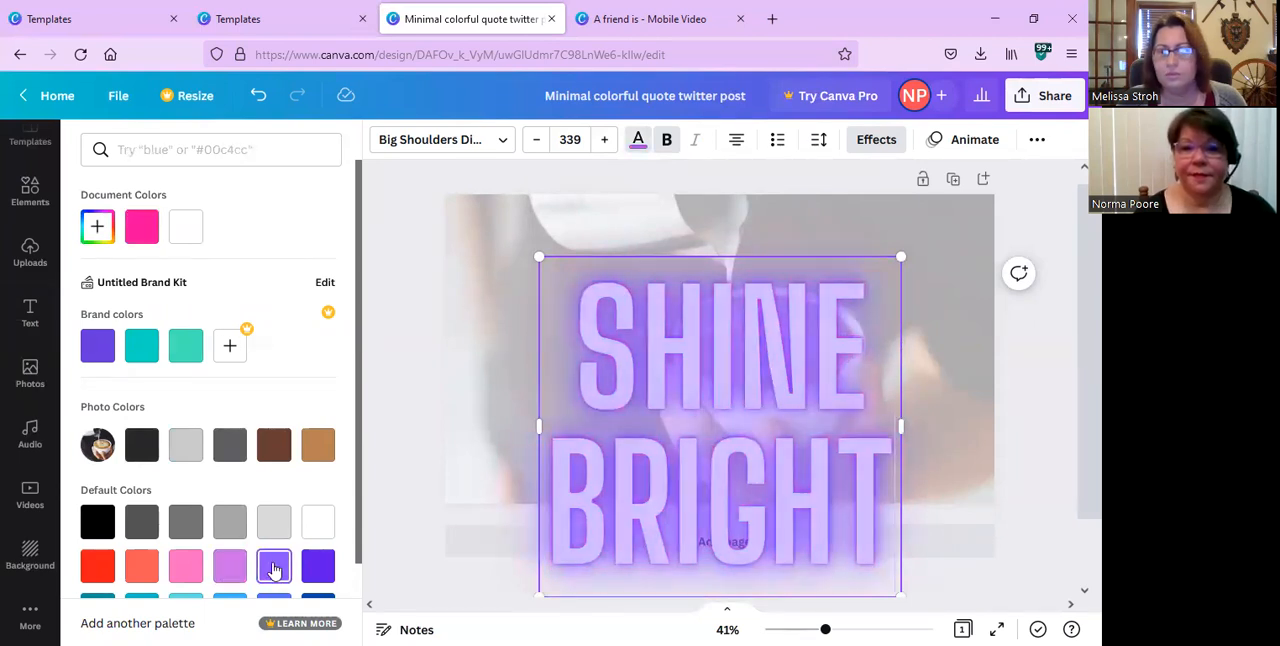
{"action": "left_click", "coordinate": [95, 567]}
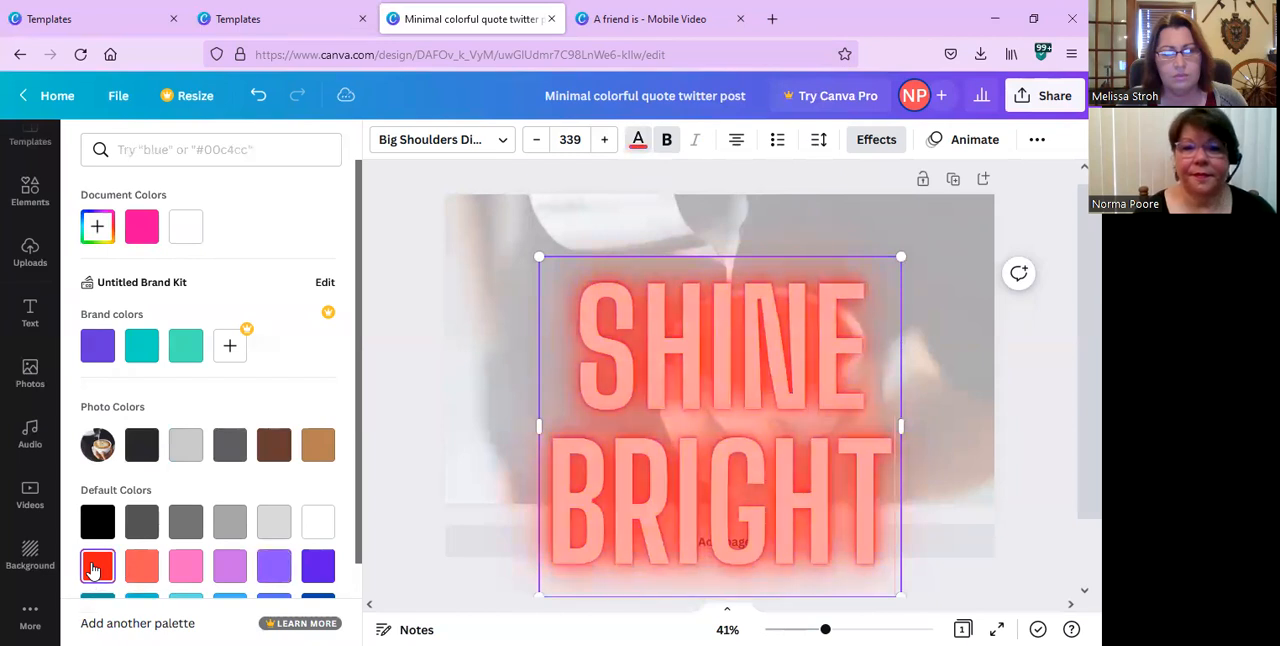
{"action": "left_click", "coordinate": [229, 566]}
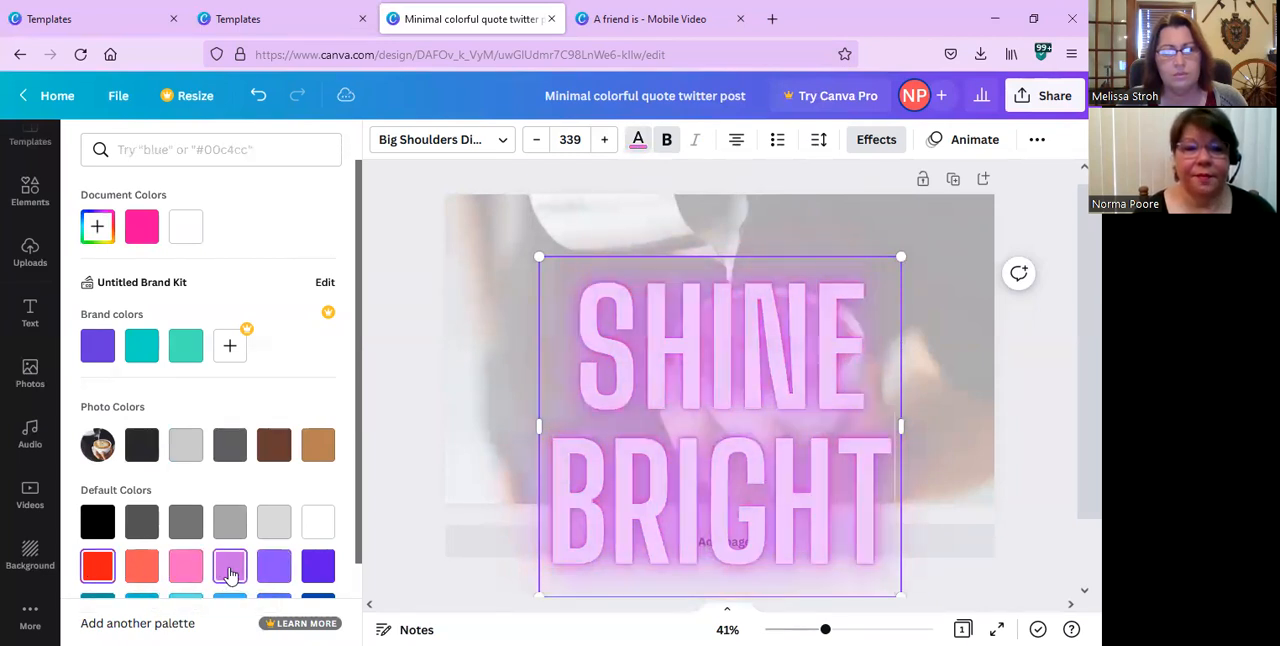
{"action": "scroll", "coordinate": [229, 575], "scroll_direction": "down", "scroll_amount": 1}
{"action": "scroll", "coordinate": [229, 575], "scroll_direction": "down", "scroll_amount": 1}
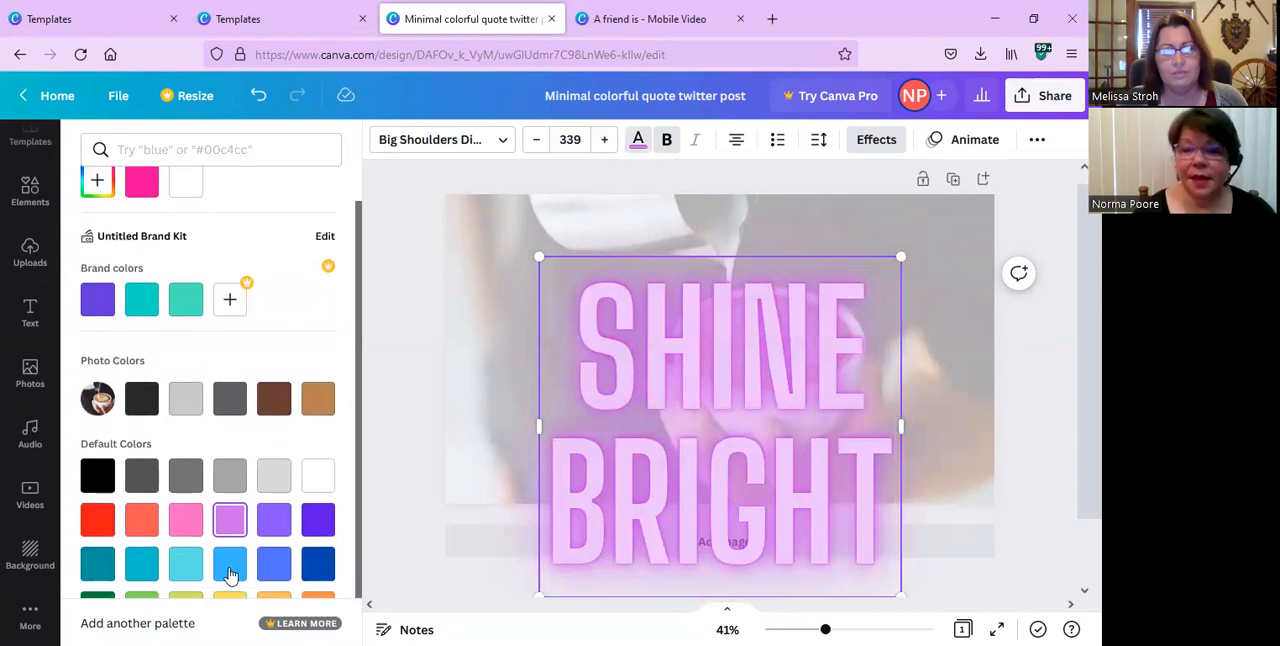
{"action": "left_click", "coordinate": [499, 428]}
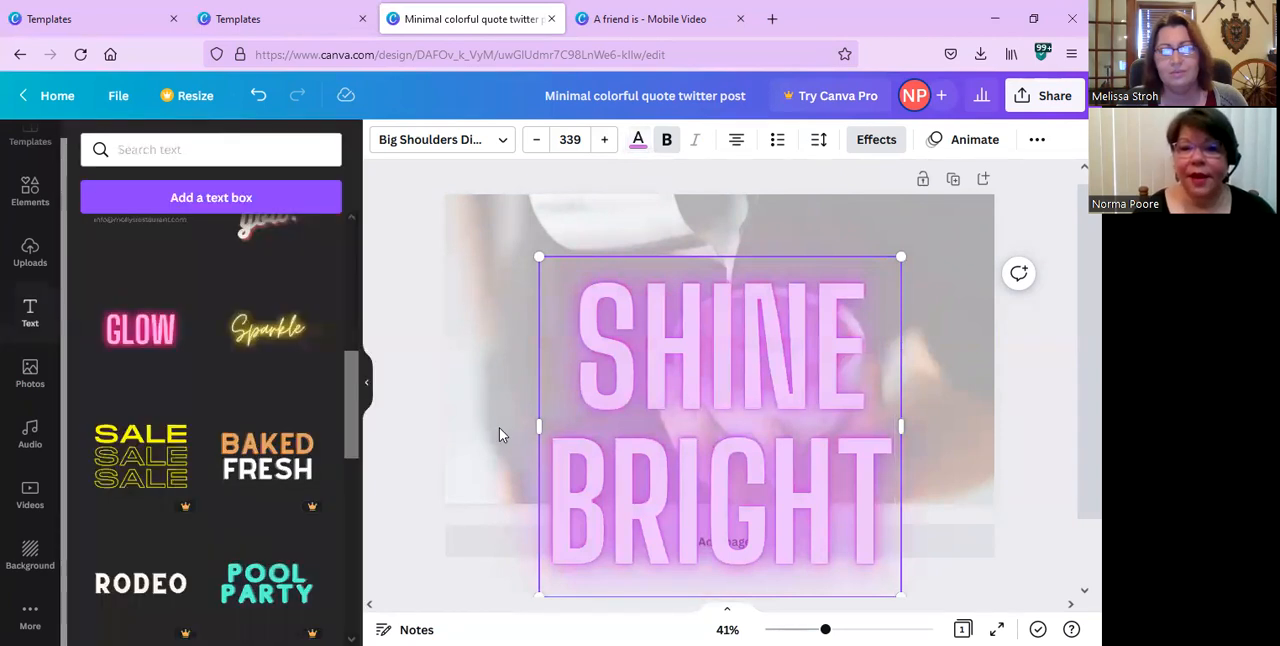
Shrink the SHINE BRIGHT text to font size 293 and center it horizontally and vertically on the page.
{"action": "left_click", "coordinate": [929, 493]}
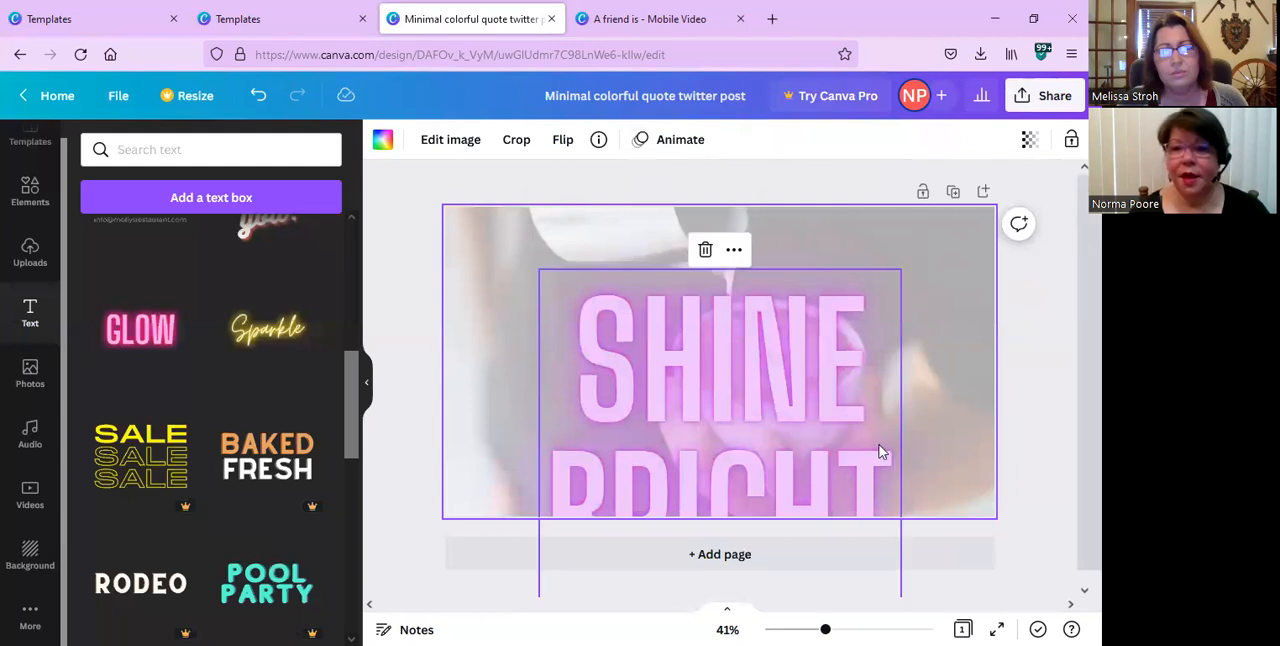
{"action": "left_click", "coordinate": [813, 391]}
{"action": "left_click_drag", "start_coordinate": [813, 391], "coordinate": [803, 306]}
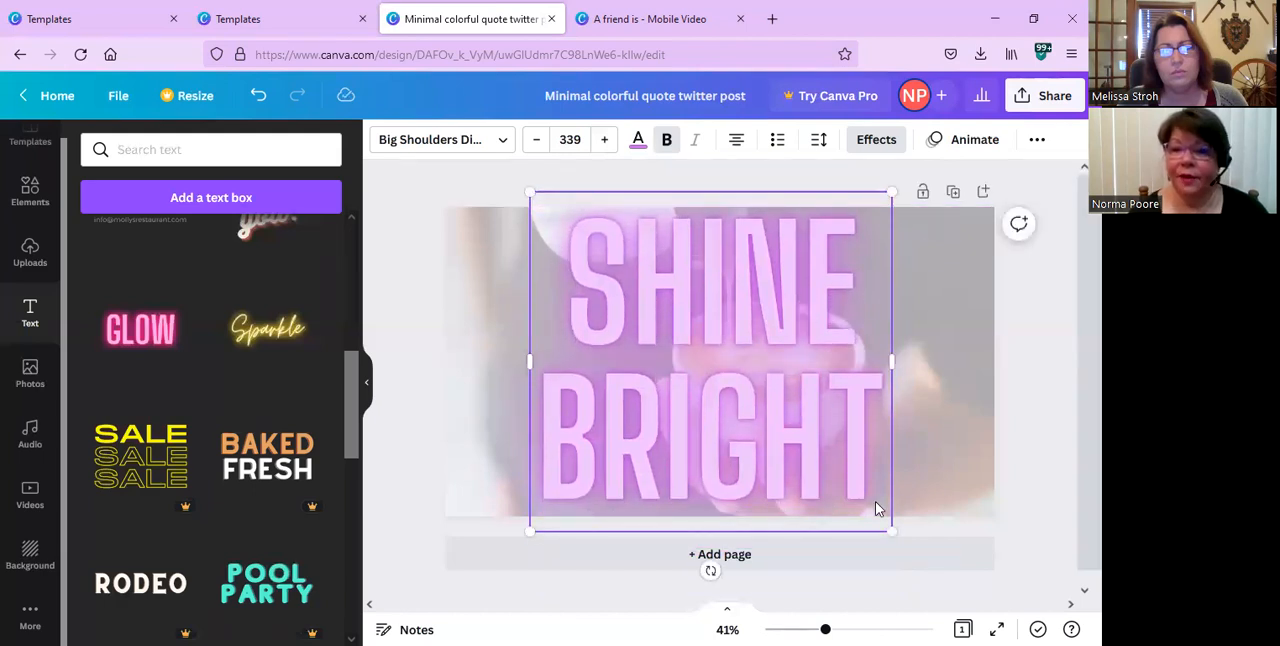
{"action": "left_click_drag", "start_coordinate": [891, 532], "coordinate": [855, 469]}
{"action": "mouse_move", "coordinate": [770, 390]}
{"action": "left_mouse_down"}
{"action": "mouse_move", "coordinate": [789, 411]}
{"action": "mouse_move", "coordinate": [787, 400]}
{"action": "left_mouse_up"}
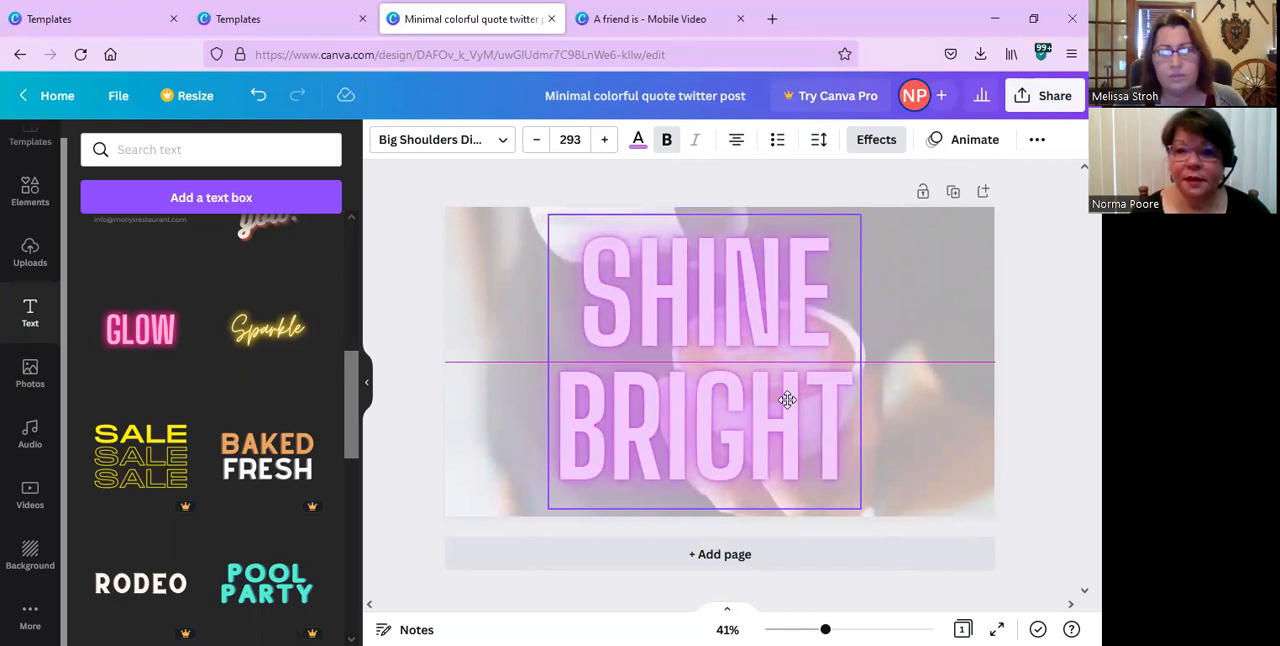
{"action": "left_click_drag", "start_coordinate": [787, 398], "coordinate": [800, 397]}
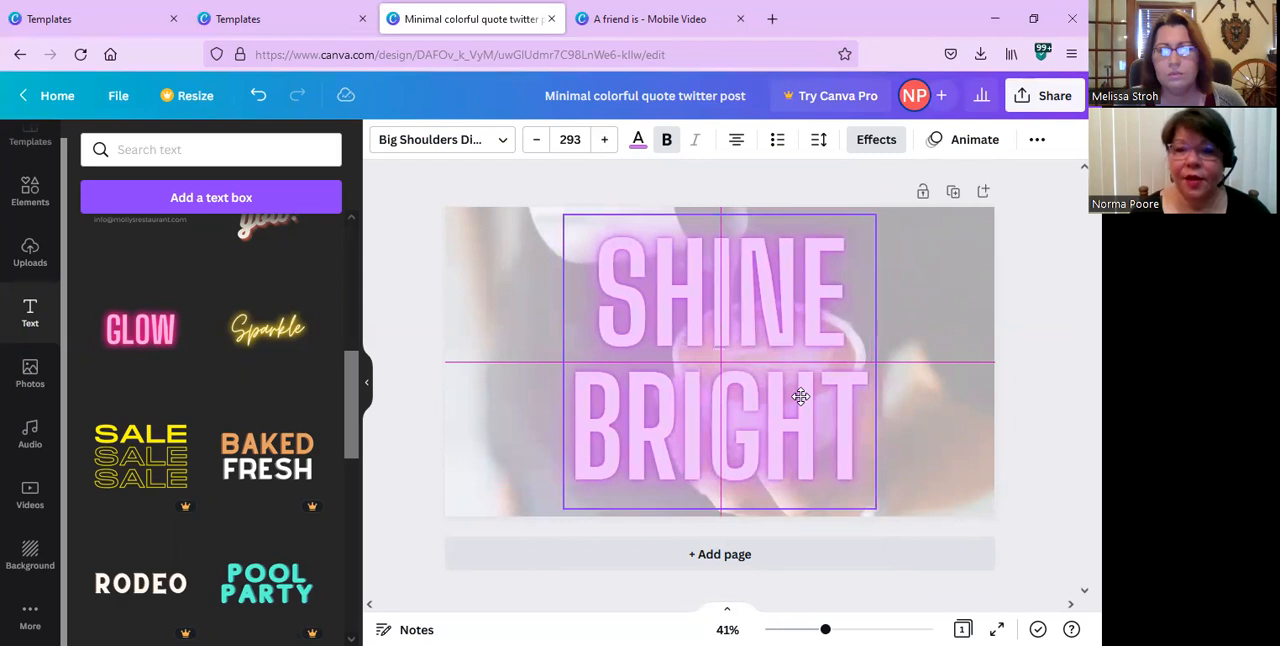
{"action": "left_click_drag", "start_coordinate": [801, 397], "coordinate": [801, 396]}
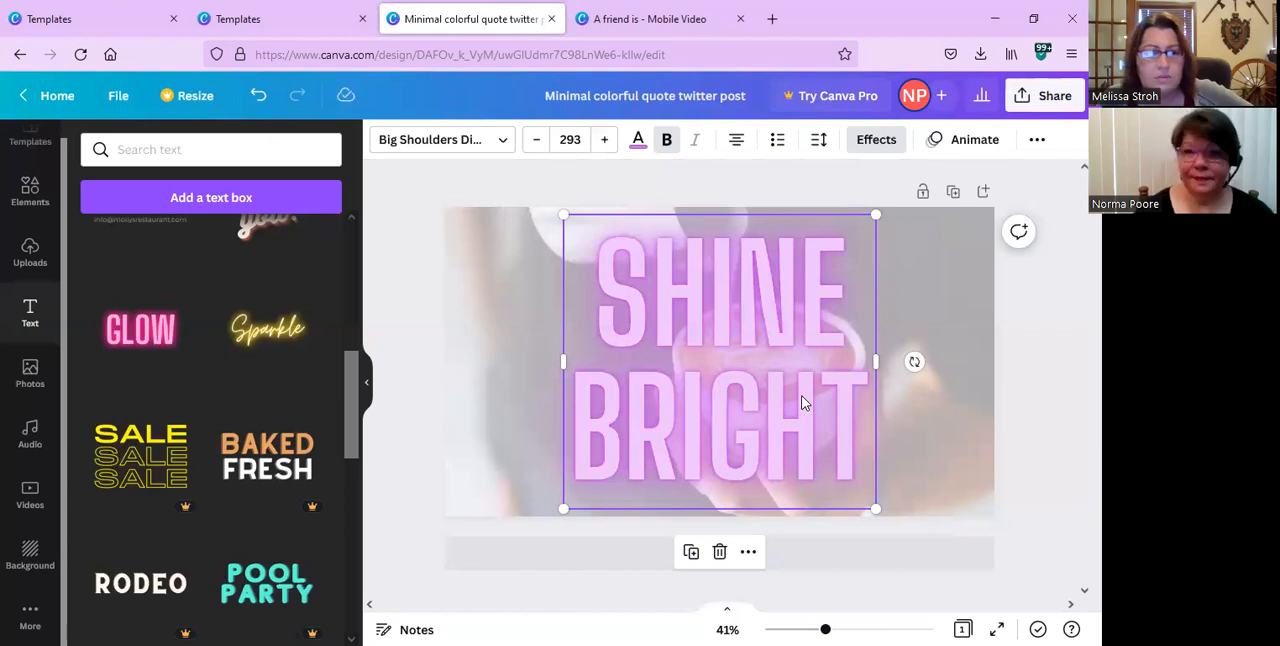
Try dark gray and near-black from the photo colors on the SHINE BRIGHT text, then set it to brown #693c2e.
{"action": "left_click", "coordinate": [638, 142]}
{"action": "scroll", "coordinate": [165, 292], "scroll_direction": "down", "scroll_amount": 1}
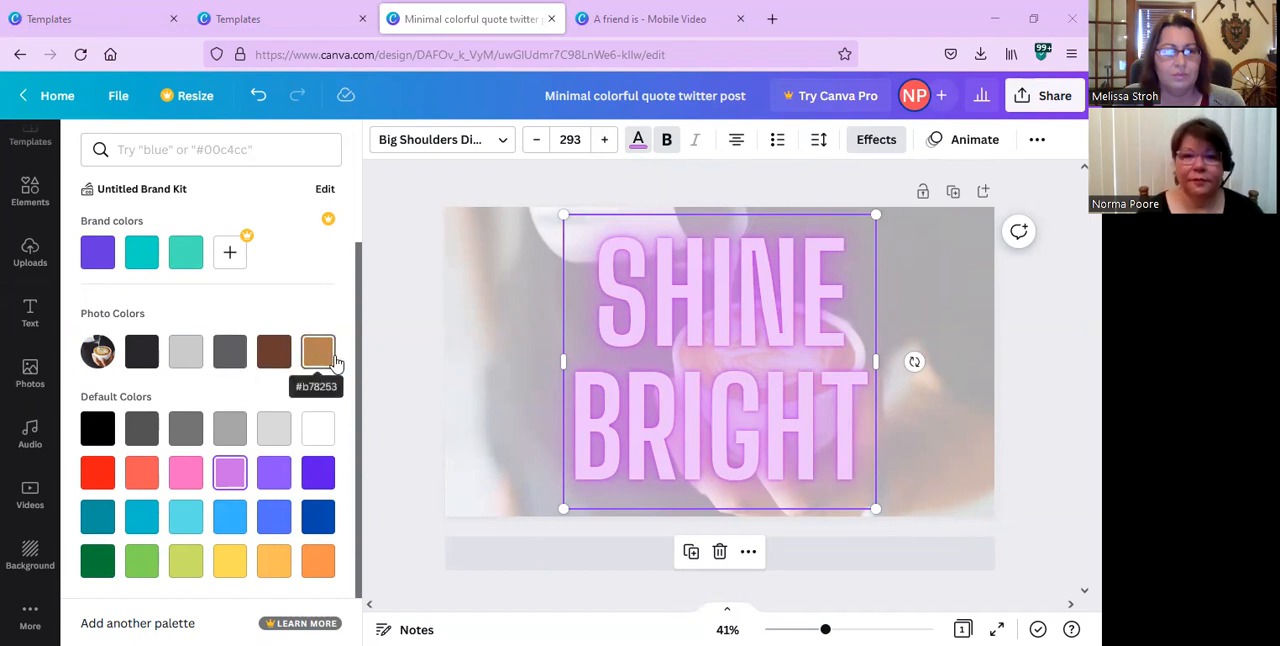
{"action": "left_click", "coordinate": [227, 355]}
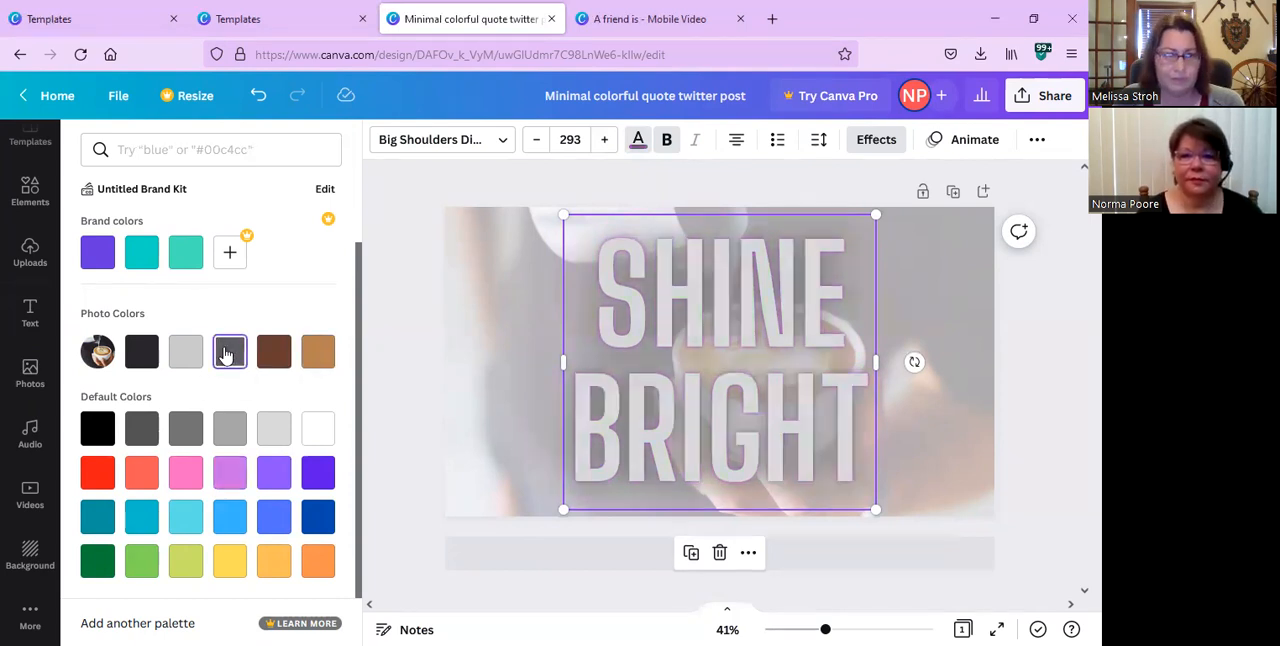
{"action": "left_click", "coordinate": [146, 357]}
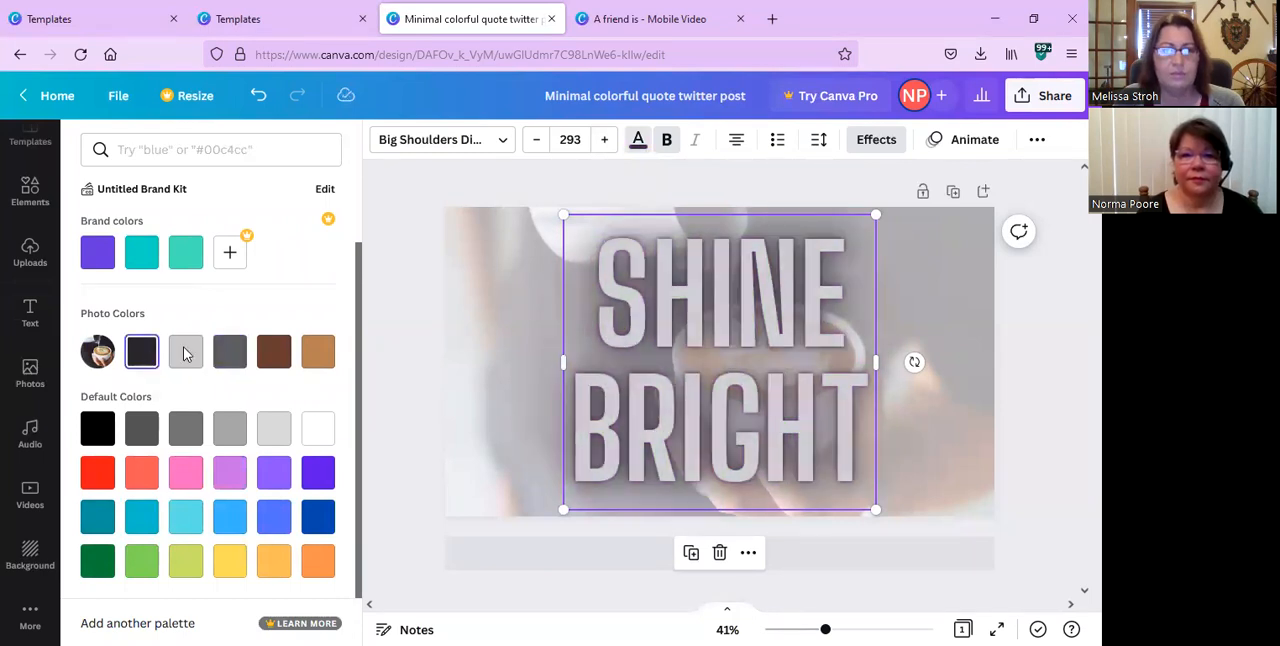
{"action": "left_click", "coordinate": [281, 356]}
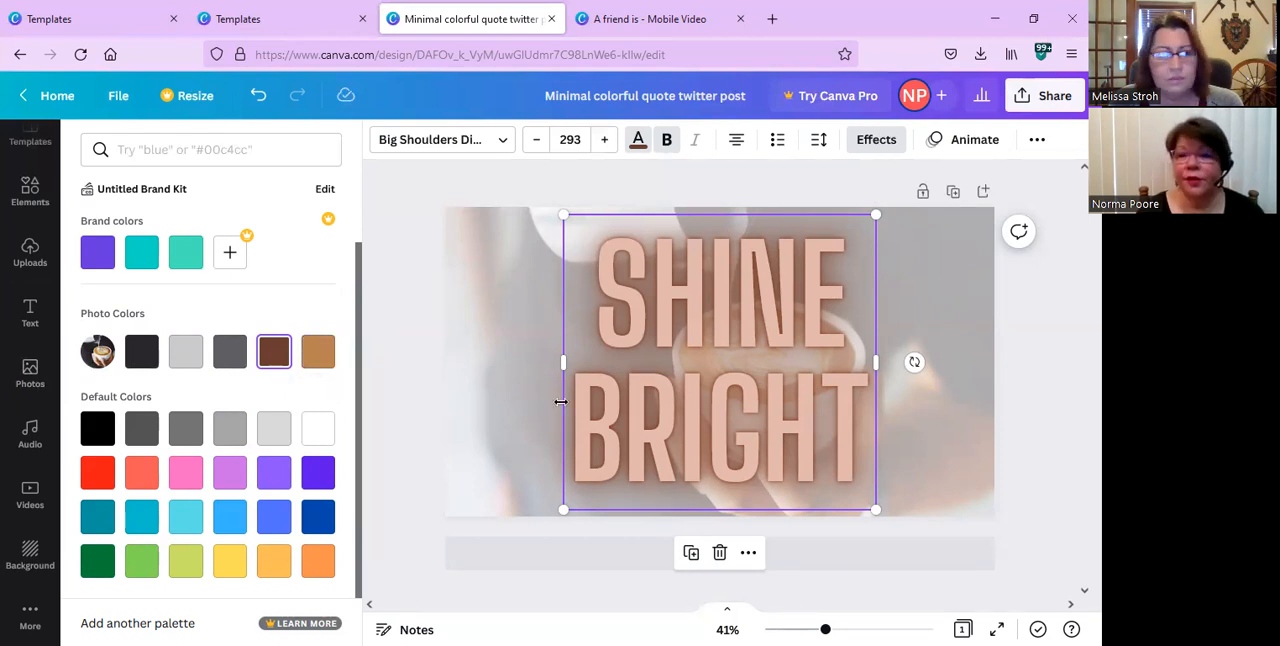
{"action": "key", "text": "Escape"}
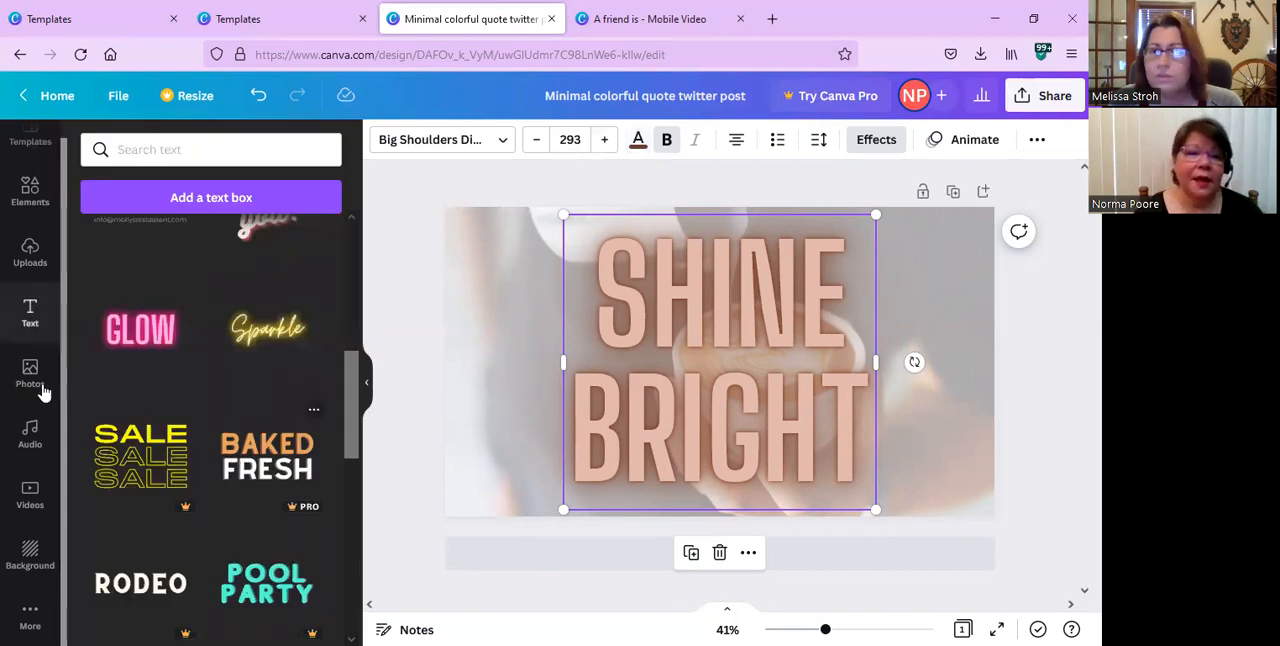
Open the elements library, filter it to arrows, and browse the available arrow graphics.
{"action": "scroll", "coordinate": [17, 313], "scroll_direction": "up", "scroll_amount": 1}
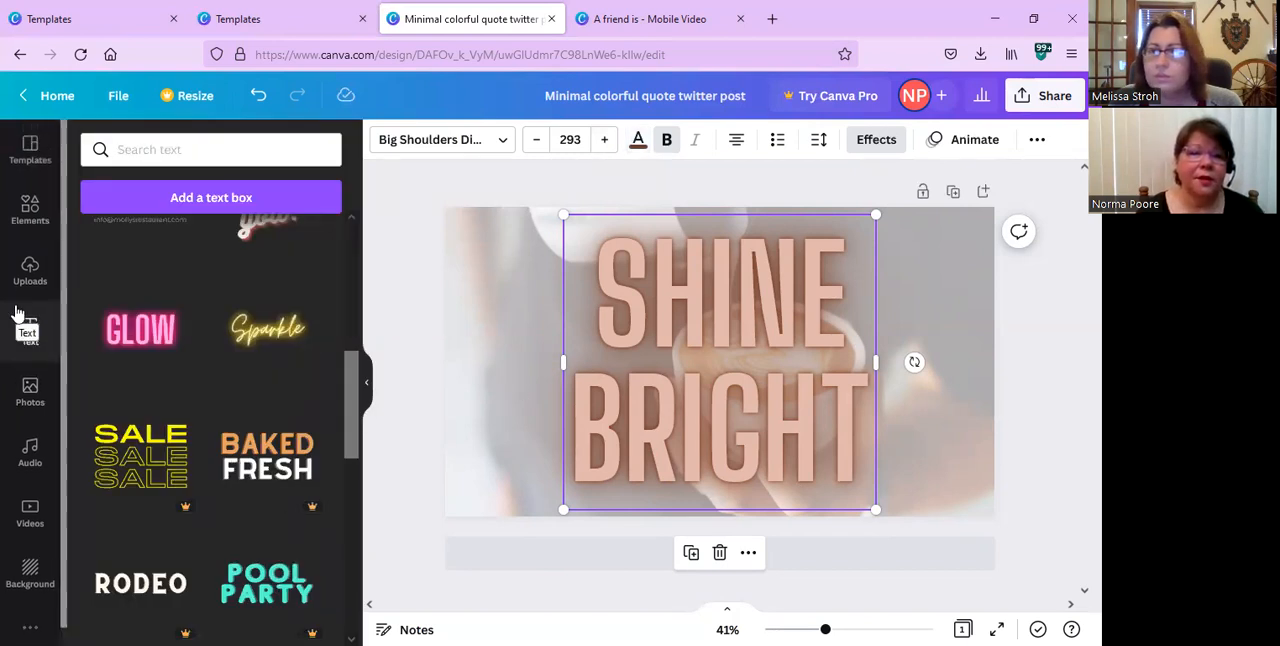
{"action": "left_click", "coordinate": [30, 222]}
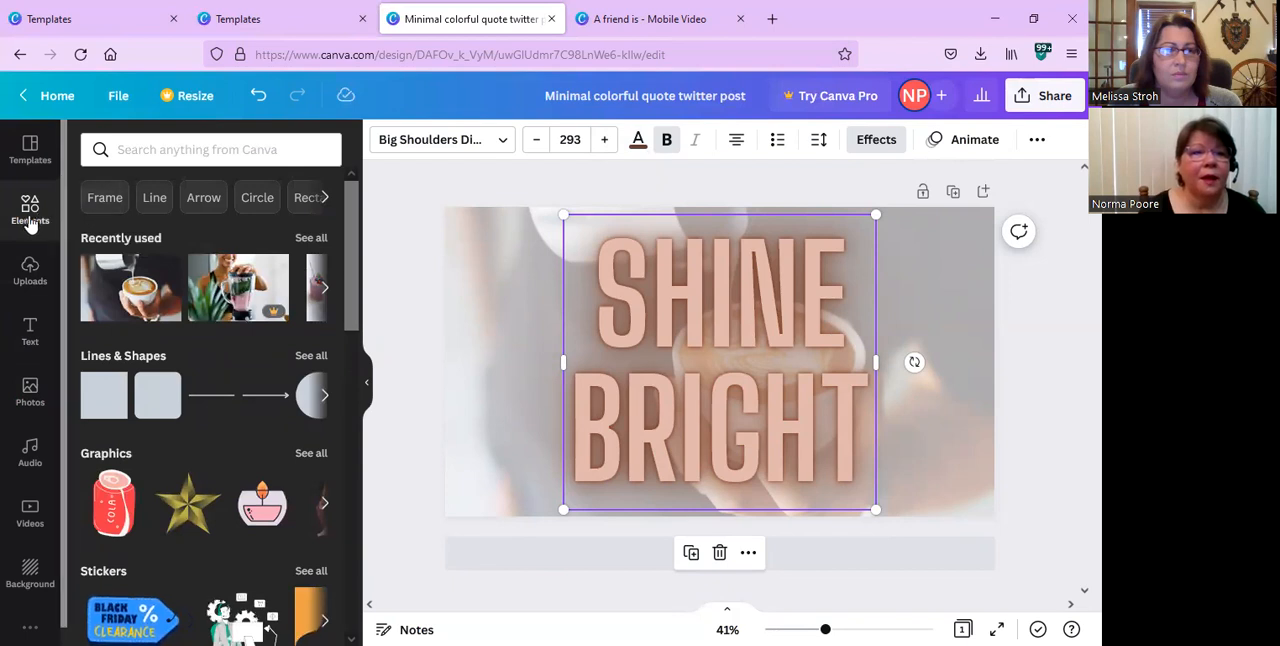
{"action": "left_click", "coordinate": [205, 210]}
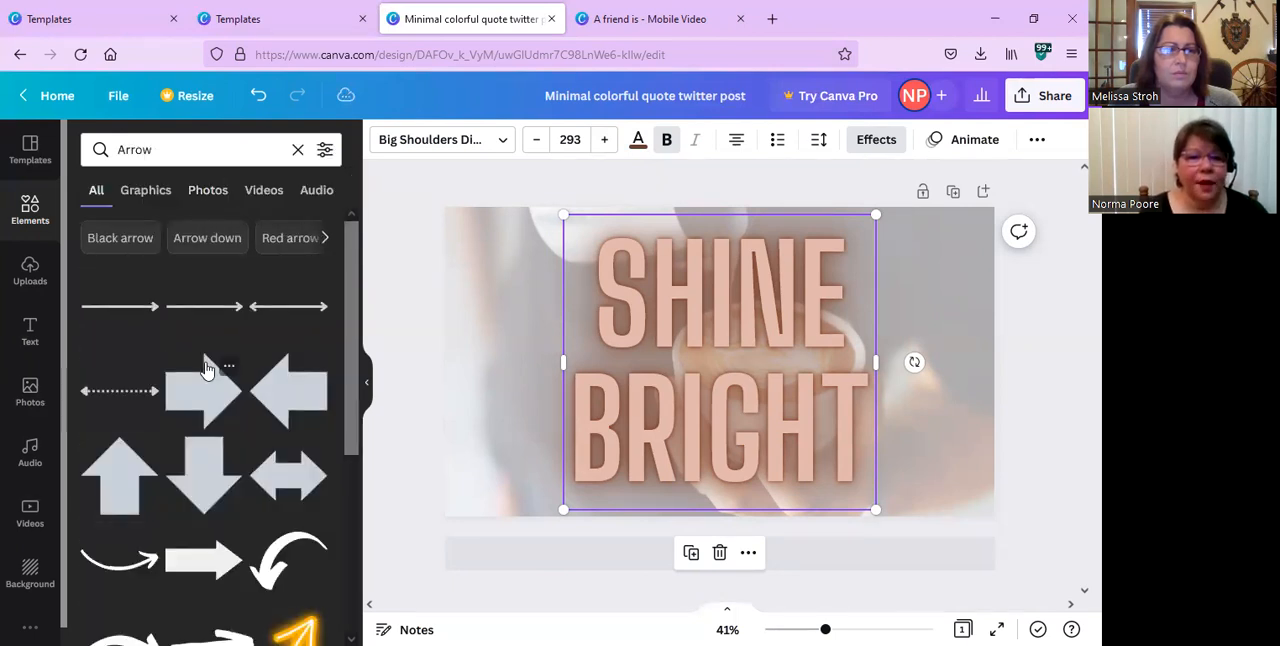
{"action": "scroll", "coordinate": [206, 366], "scroll_direction": "down", "scroll_amount": 3}
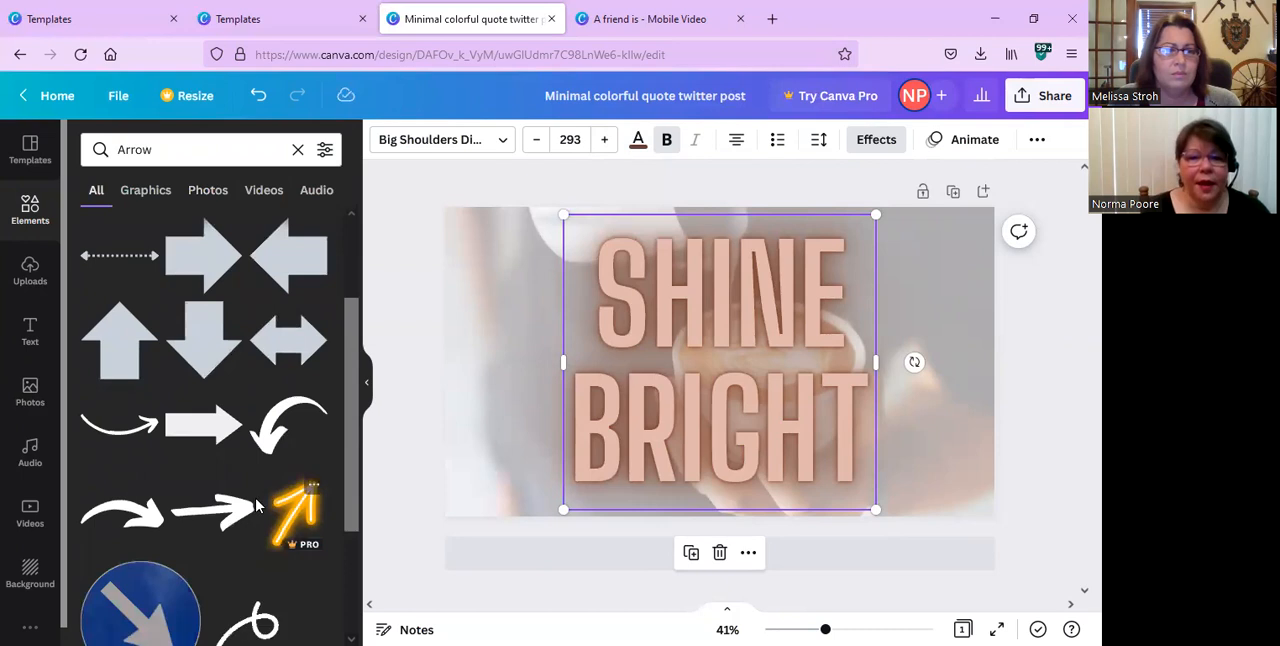
{"action": "scroll", "coordinate": [285, 507], "scroll_direction": "down", "scroll_amount": 1}
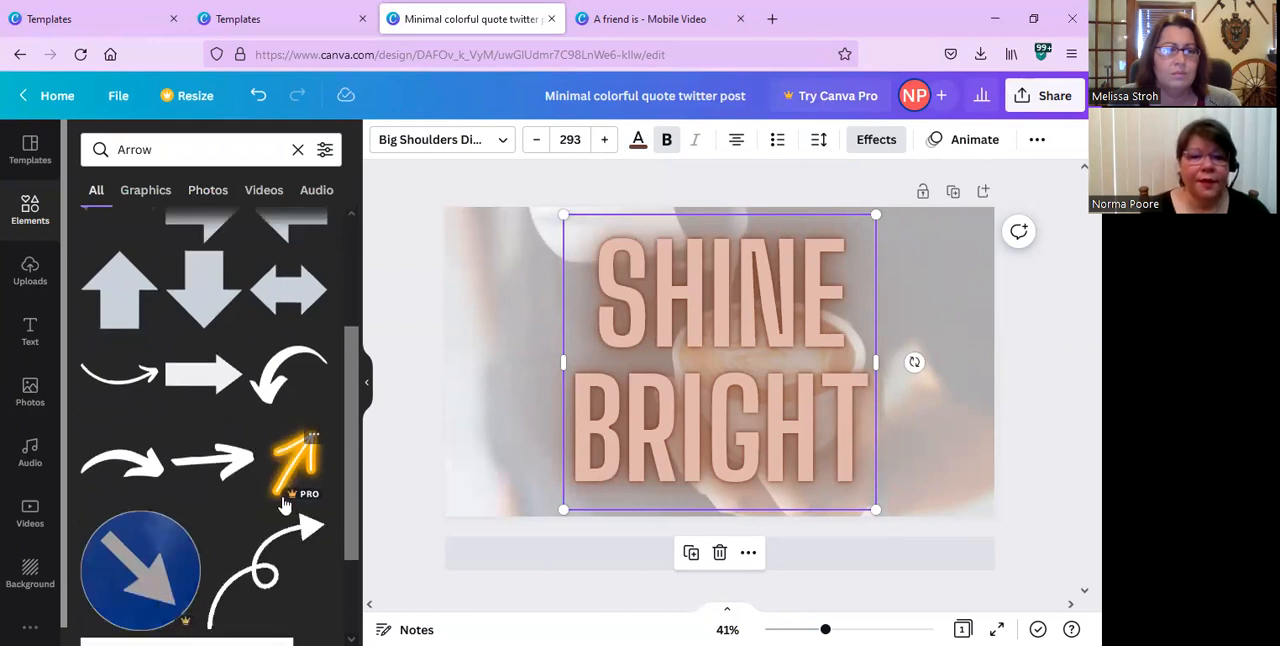
{"action": "scroll", "coordinate": [270, 503], "scroll_direction": "down", "scroll_amount": 1}
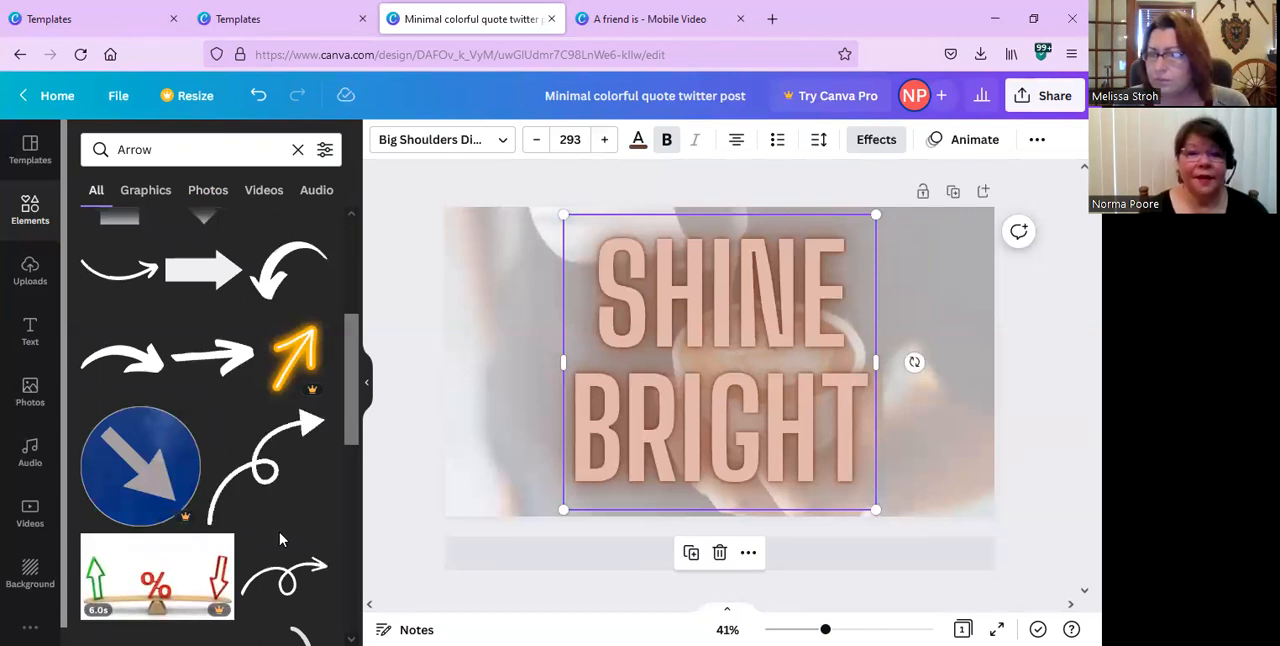
Browse the rest of the arrow graphics and the suggested arrow categories in the elements library.
{"action": "scroll", "coordinate": [280, 540], "scroll_direction": "down", "scroll_amount": 5}
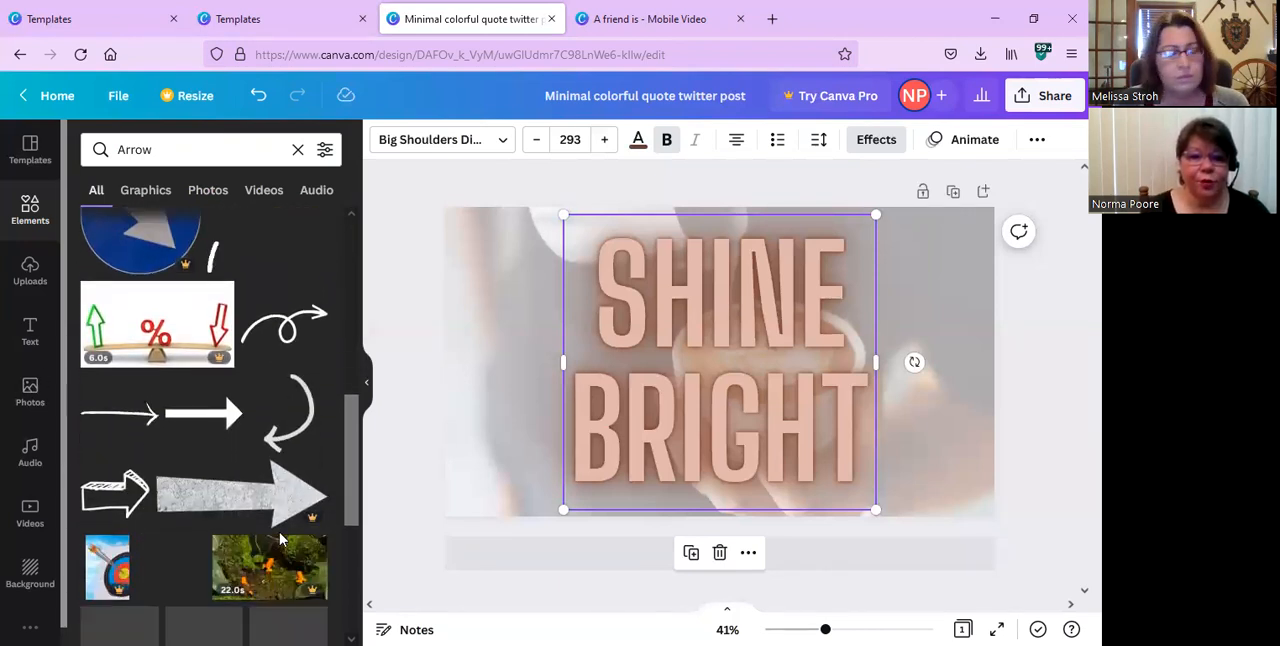
{"action": "scroll", "coordinate": [280, 540], "scroll_direction": "down", "scroll_amount": 1}
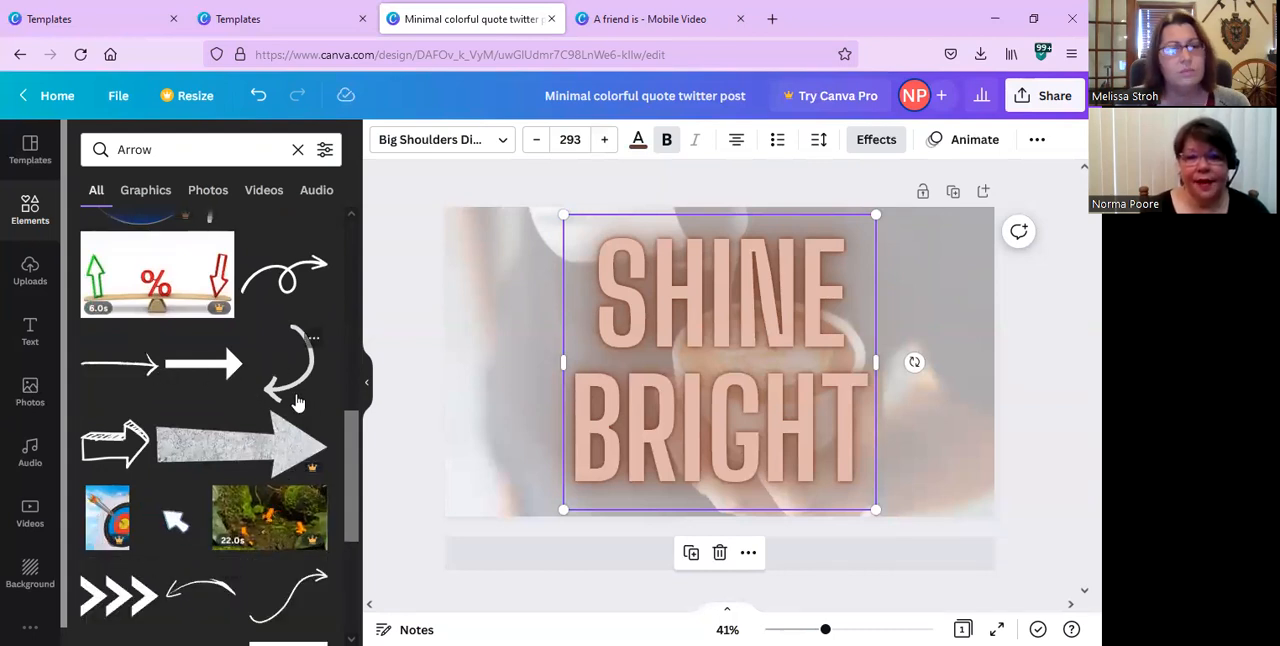
{"action": "scroll", "coordinate": [296, 401], "scroll_direction": "down", "scroll_amount": 2}
{"action": "scroll", "coordinate": [296, 401], "scroll_direction": "down", "scroll_amount": 4}
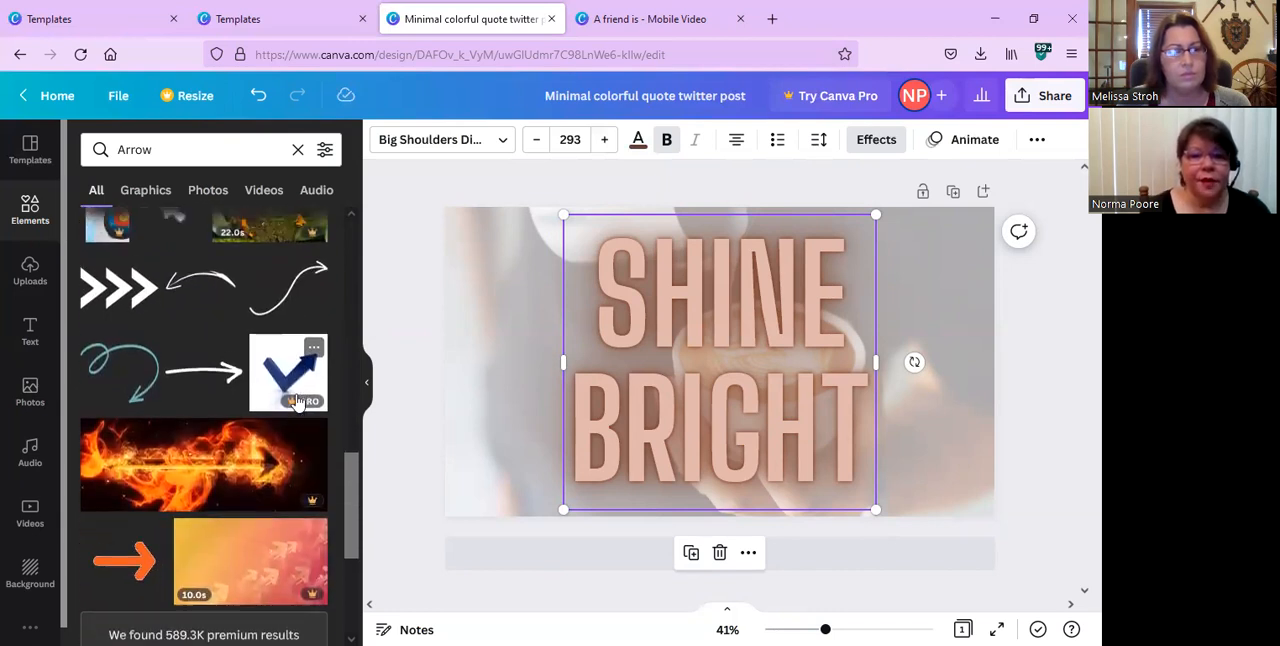
{"action": "scroll", "coordinate": [296, 401], "scroll_direction": "up", "scroll_amount": 15}
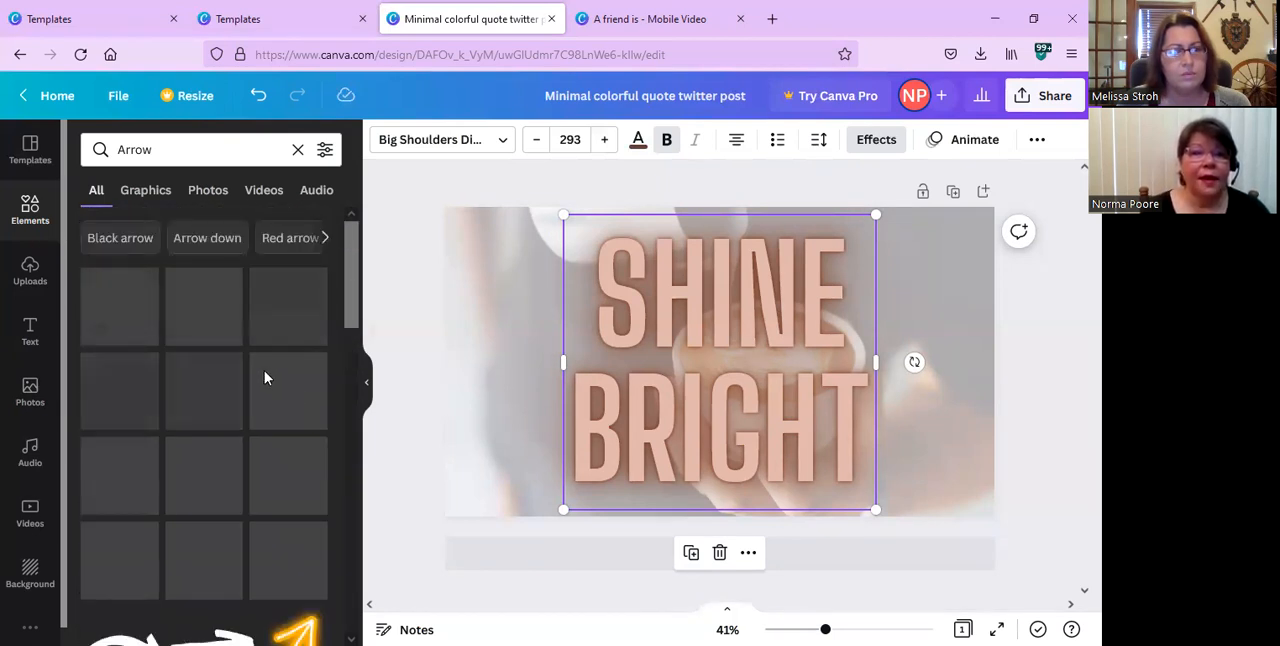
{"action": "left_click", "coordinate": [325, 239]}
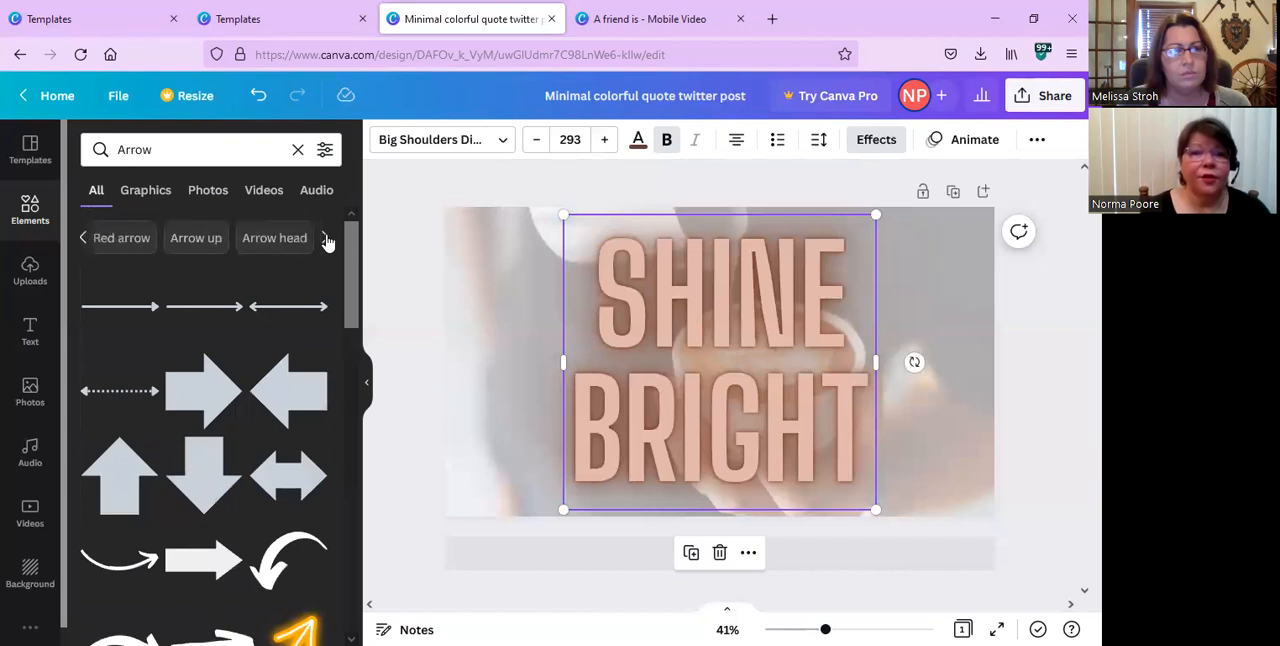
{"action": "left_click", "coordinate": [325, 239]}
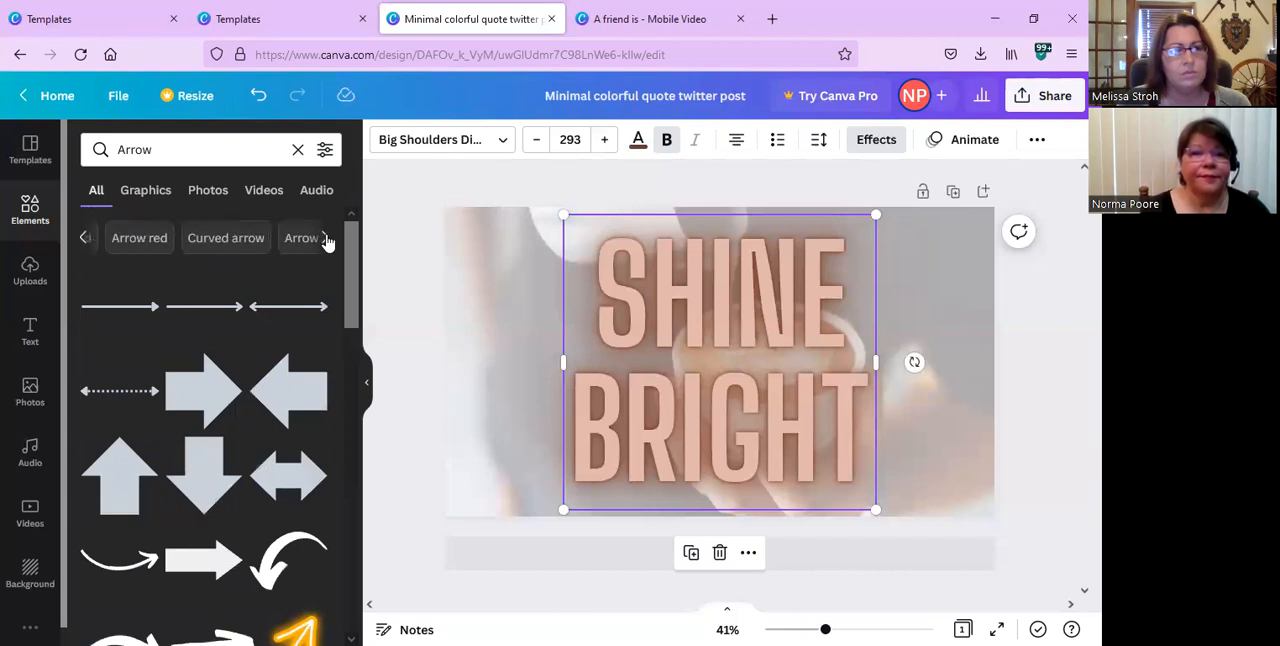
Replace the arrow search in the elements library with a search for Hearts.
{"action": "left_click", "coordinate": [186, 160]}
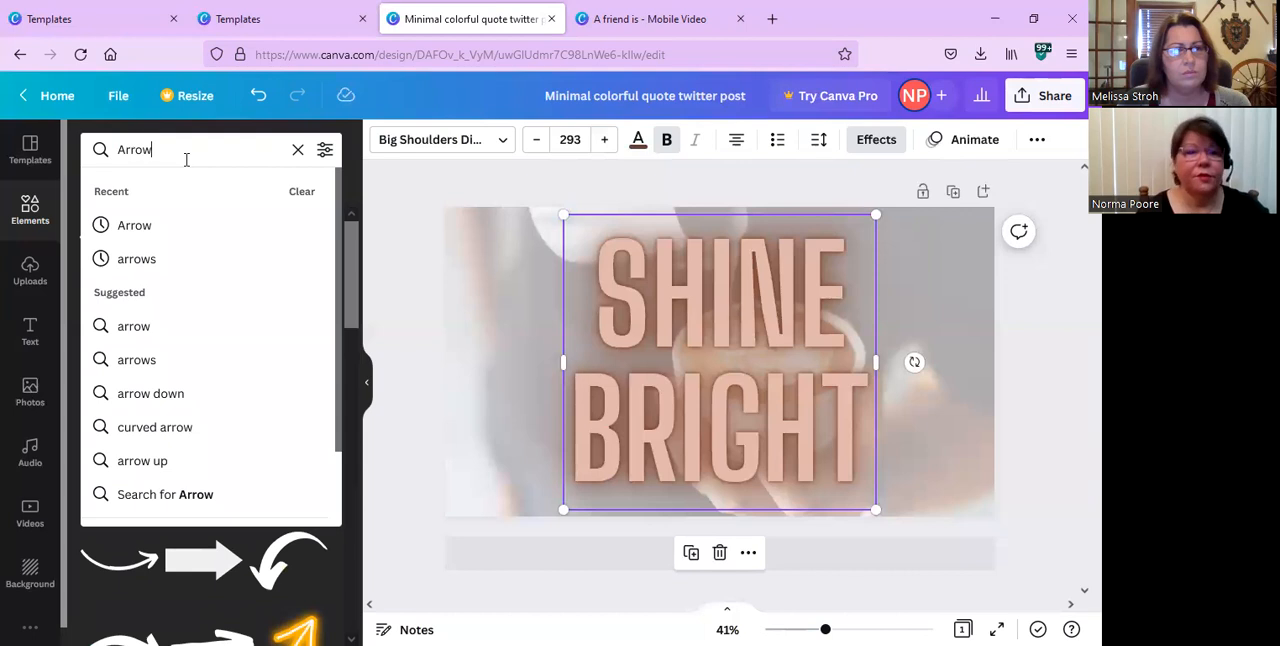
{"action": "key", "text": "BackSpace"}
{"action": "key", "text": "BackSpace"}
{"action": "key", "text": "BackSpace"}
{"action": "key", "text": "BackSpace"}
{"action": "key", "text": "BackSpace"}
{"action": "type", "text": "hearts"}
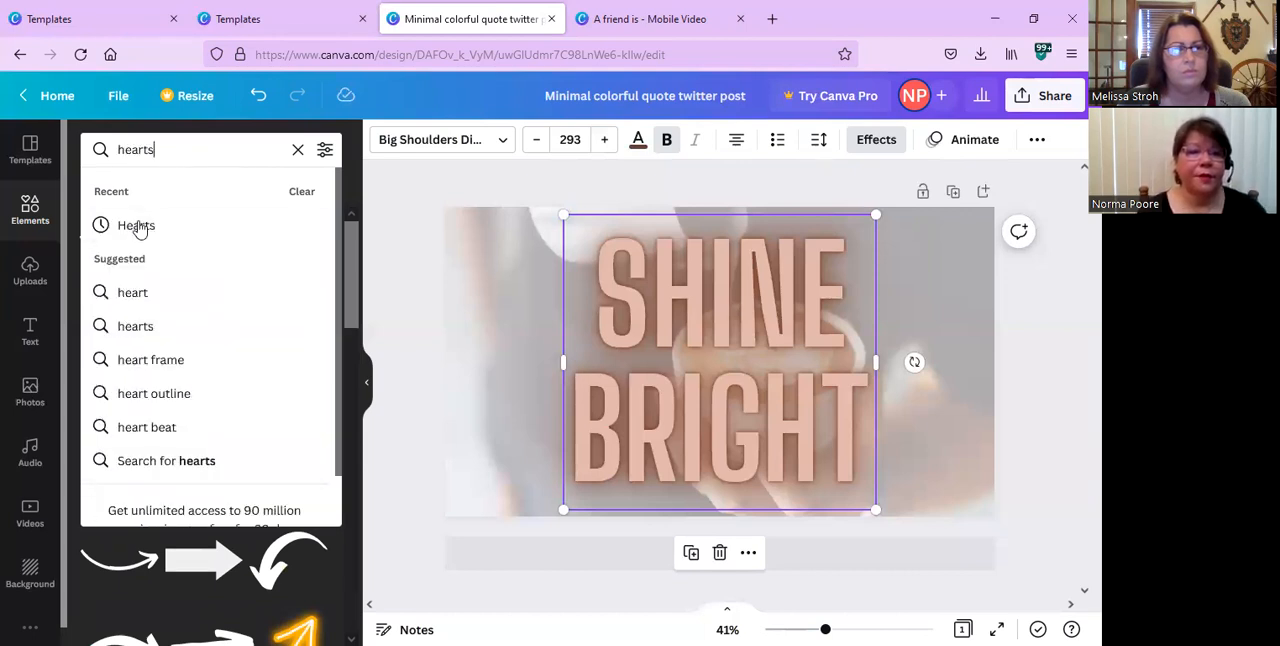
{"action": "left_click", "coordinate": [142, 230]}
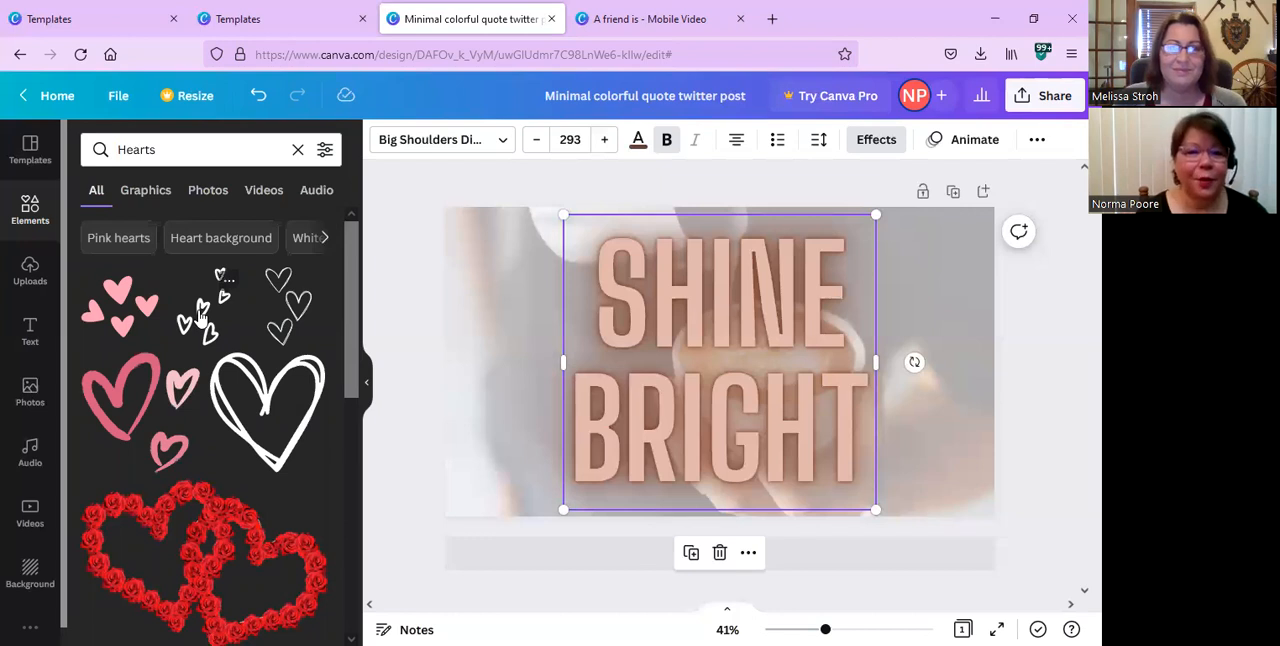
Place the black hand-drawn hearts beside BRIGHT, and add two pink heart clusters, one over the text and one in the page's upper-left corner.
{"action": "left_click_drag", "start_coordinate": [200, 318], "coordinate": [374, 307]}
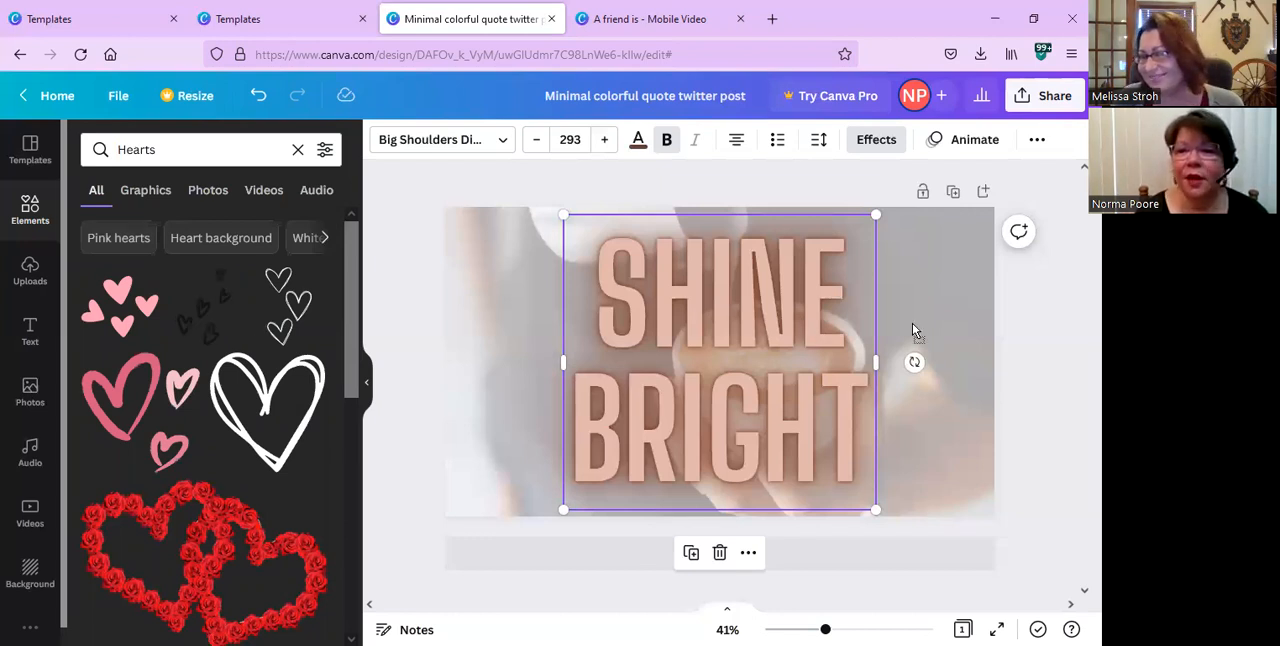
{"action": "left_click_drag", "start_coordinate": [934, 397], "coordinate": [920, 430]}
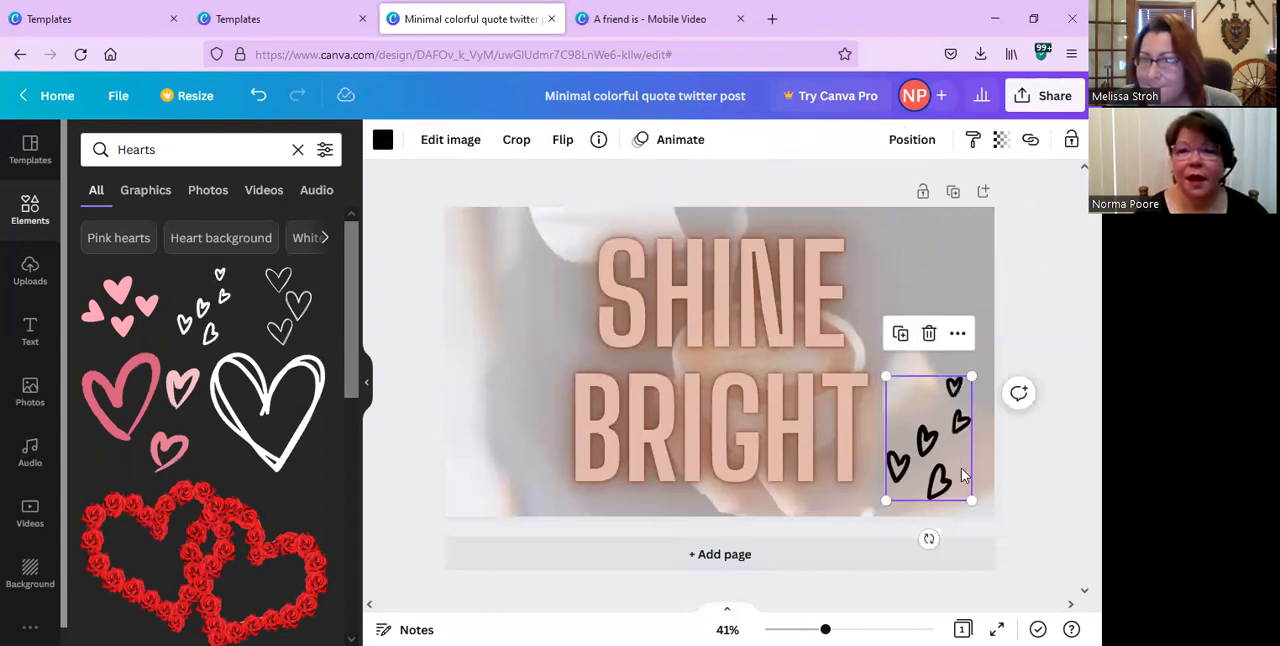
{"action": "left_click", "coordinate": [121, 313]}
{"action": "left_click_drag", "start_coordinate": [121, 313], "coordinate": [508, 263]}
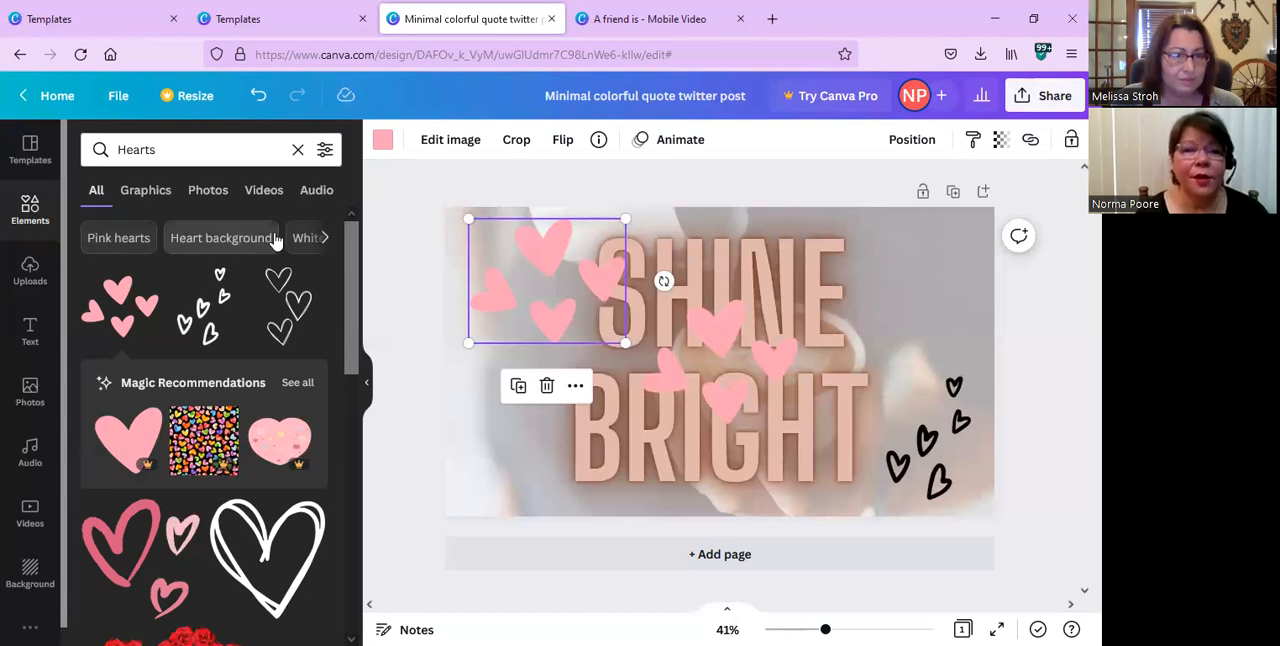
Apply the white background with pink hearts from the Heart background results, and shrink the upper-left pink heart cluster.
{"action": "left_click", "coordinate": [219, 238]}
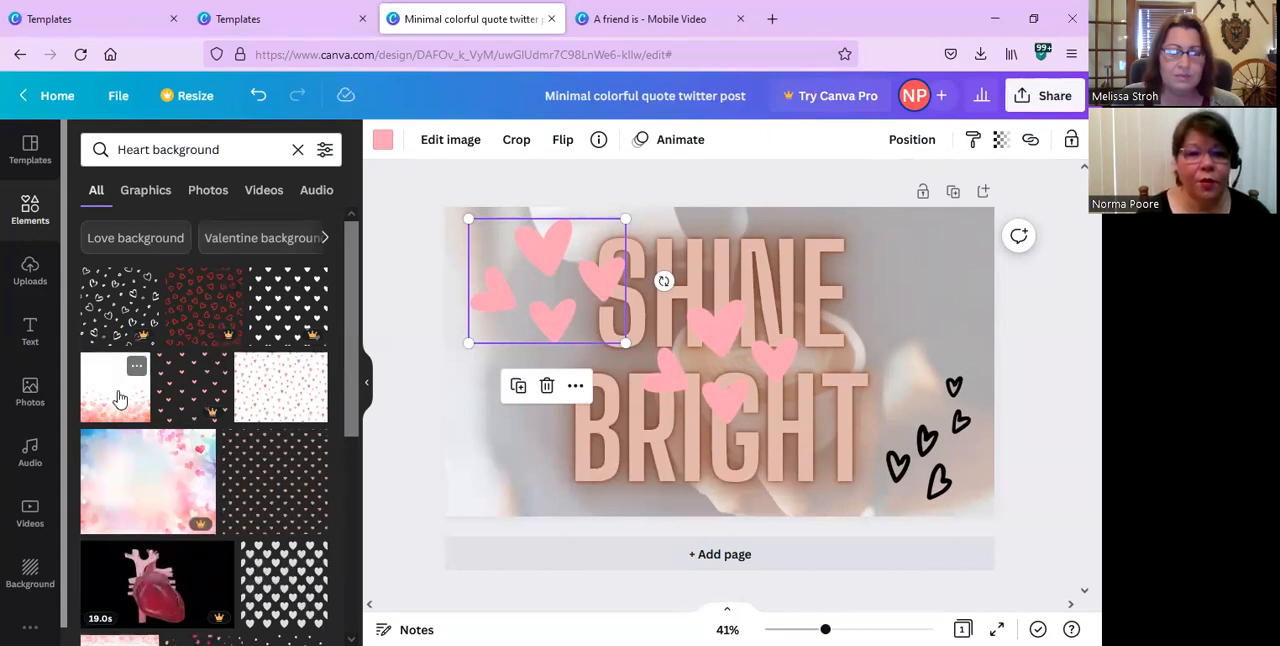
{"action": "left_click_drag", "start_coordinate": [120, 395], "coordinate": [459, 337]}
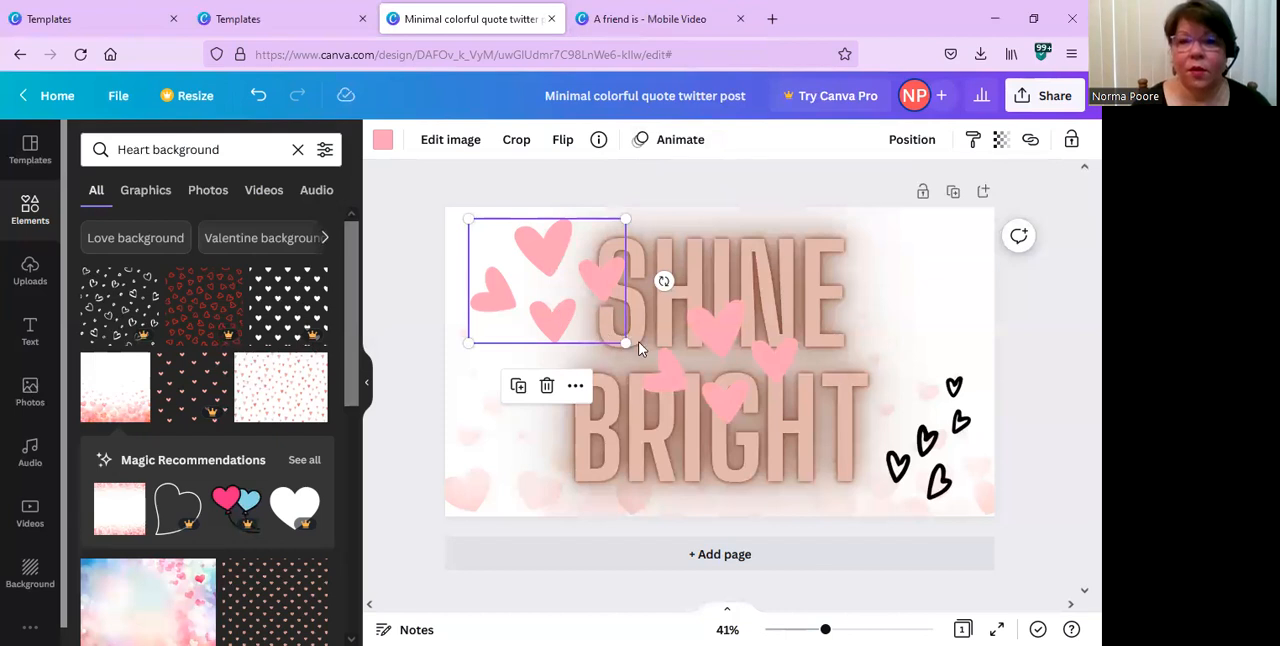
{"action": "left_click_drag", "start_coordinate": [623, 340], "coordinate": [515, 306]}
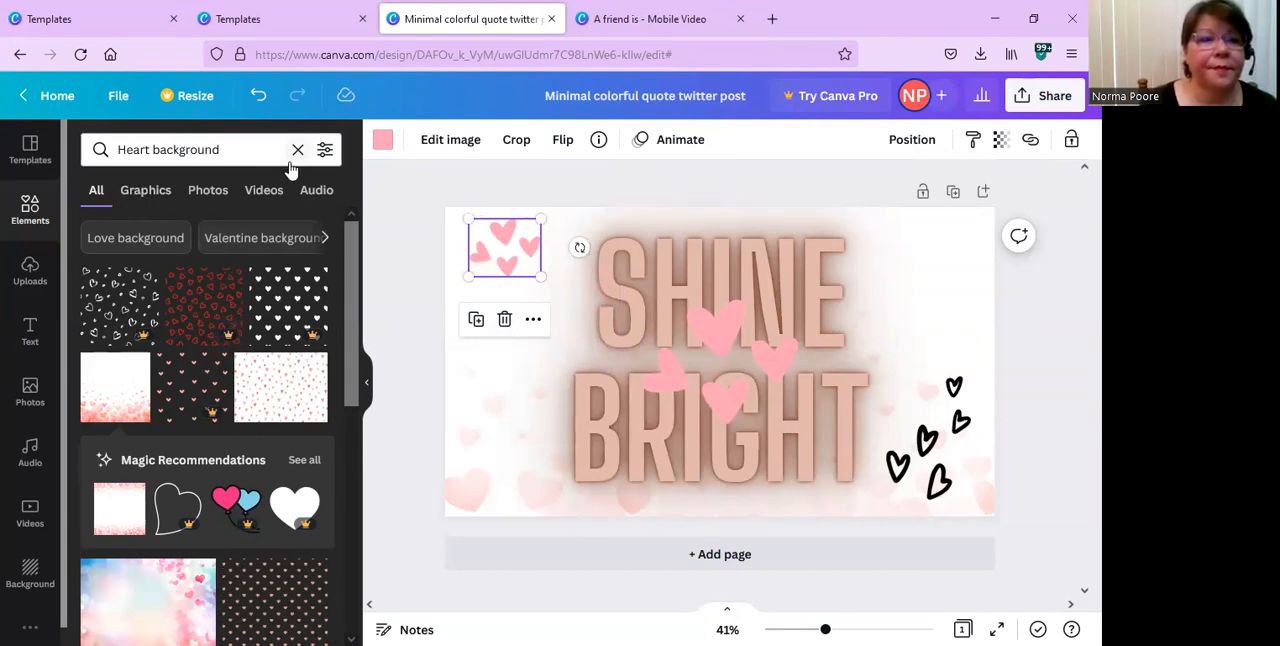
Limit the Heart background results to graphics, try the red outlined hearts pattern on the page, and delete the small upper-left heart cluster.
{"action": "left_click", "coordinate": [154, 200]}
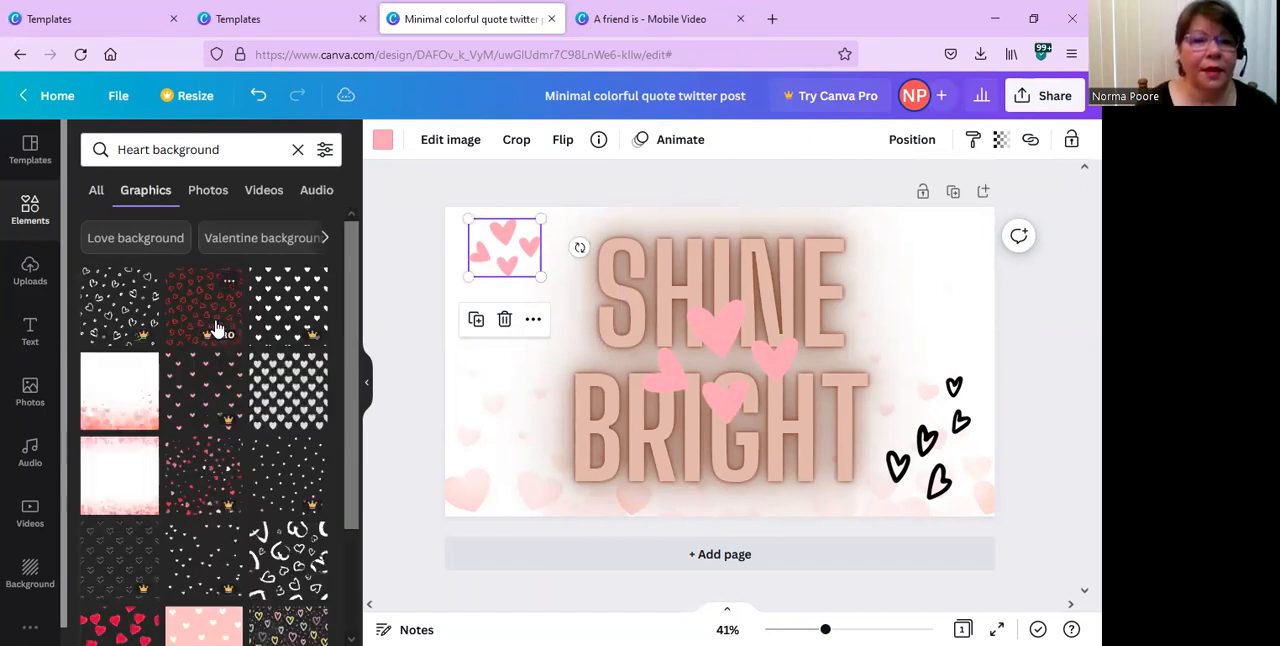
{"action": "left_click_drag", "start_coordinate": [208, 320], "coordinate": [489, 341]}
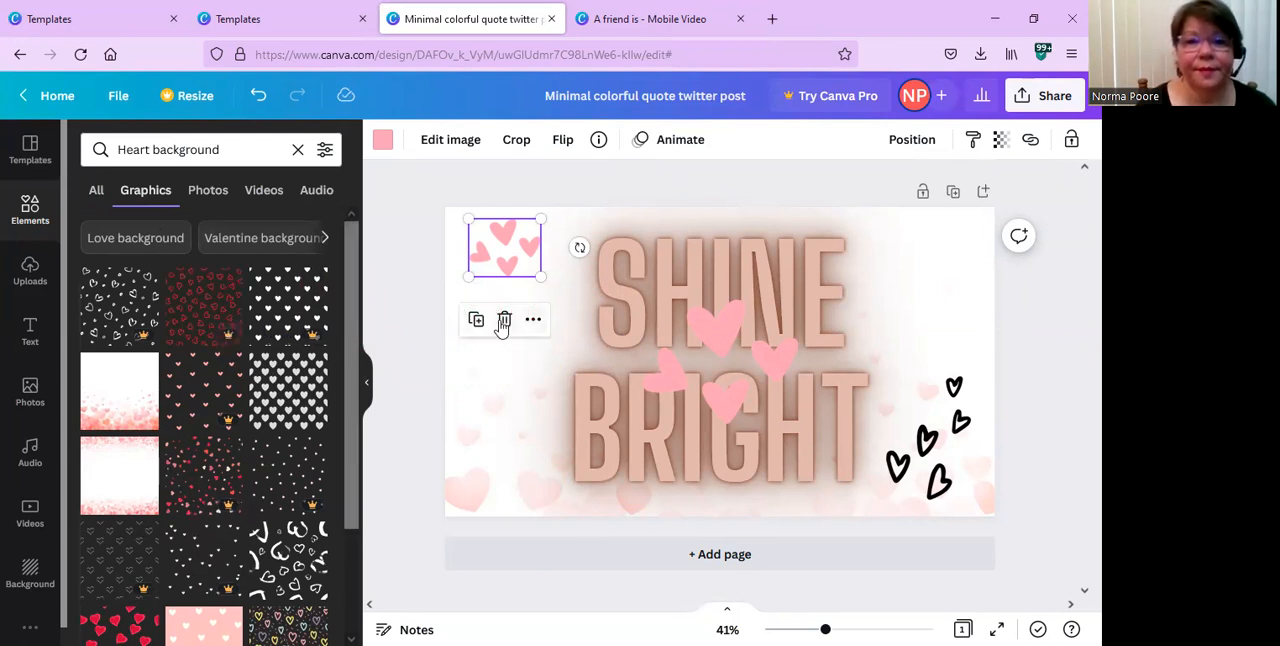
{"action": "left_click", "coordinate": [503, 321]}
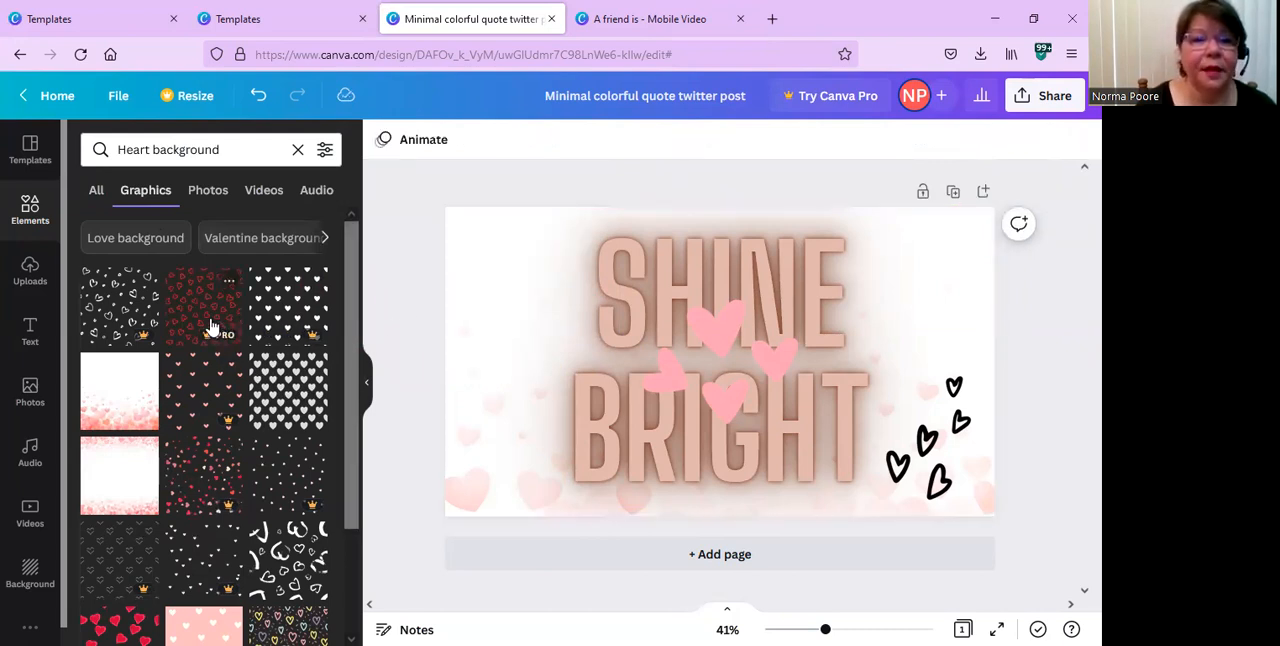
{"action": "left_click_drag", "start_coordinate": [210, 326], "coordinate": [196, 304]}
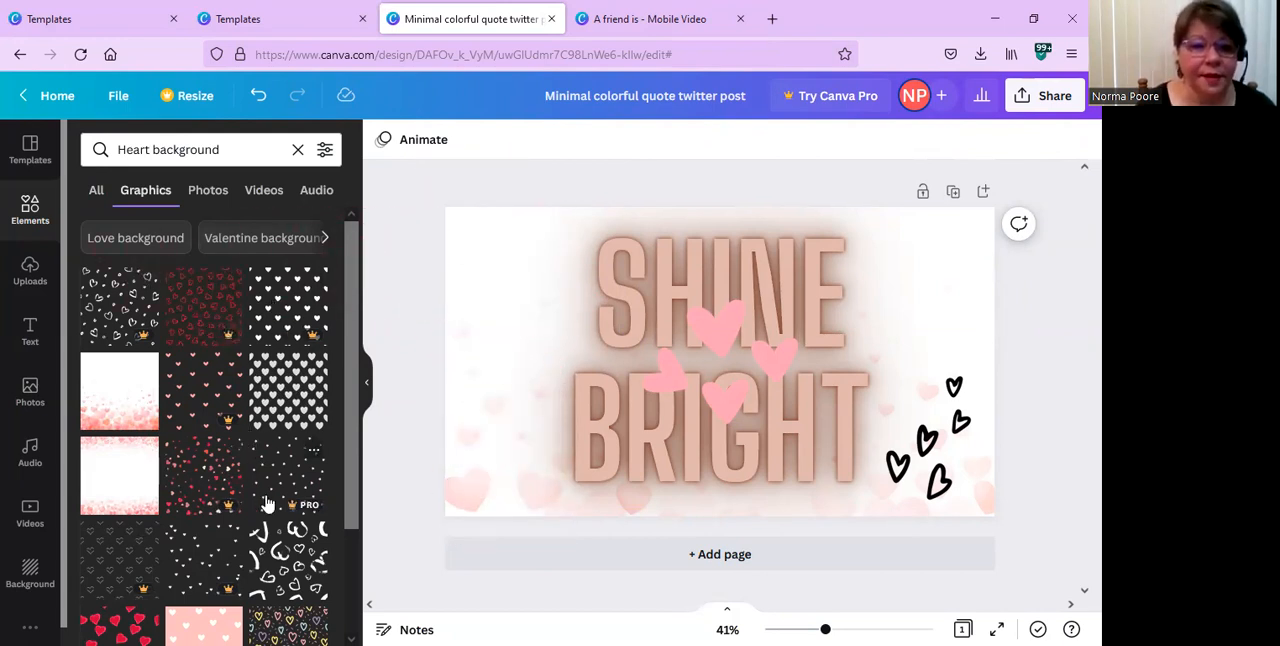
Apply the scattered red and pink hearts graphic as the page background, then delete it.
{"action": "scroll", "coordinate": [268, 505], "scroll_direction": "down", "scroll_amount": 2}
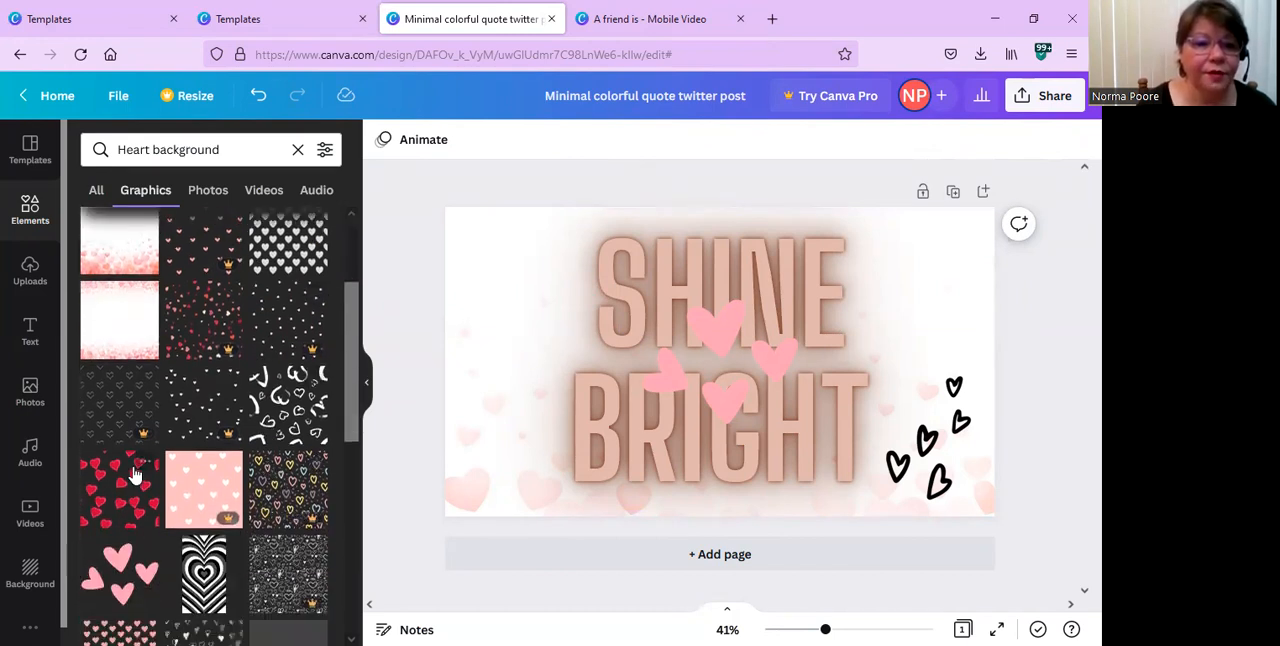
{"action": "left_click_drag", "start_coordinate": [213, 347], "coordinate": [454, 258]}
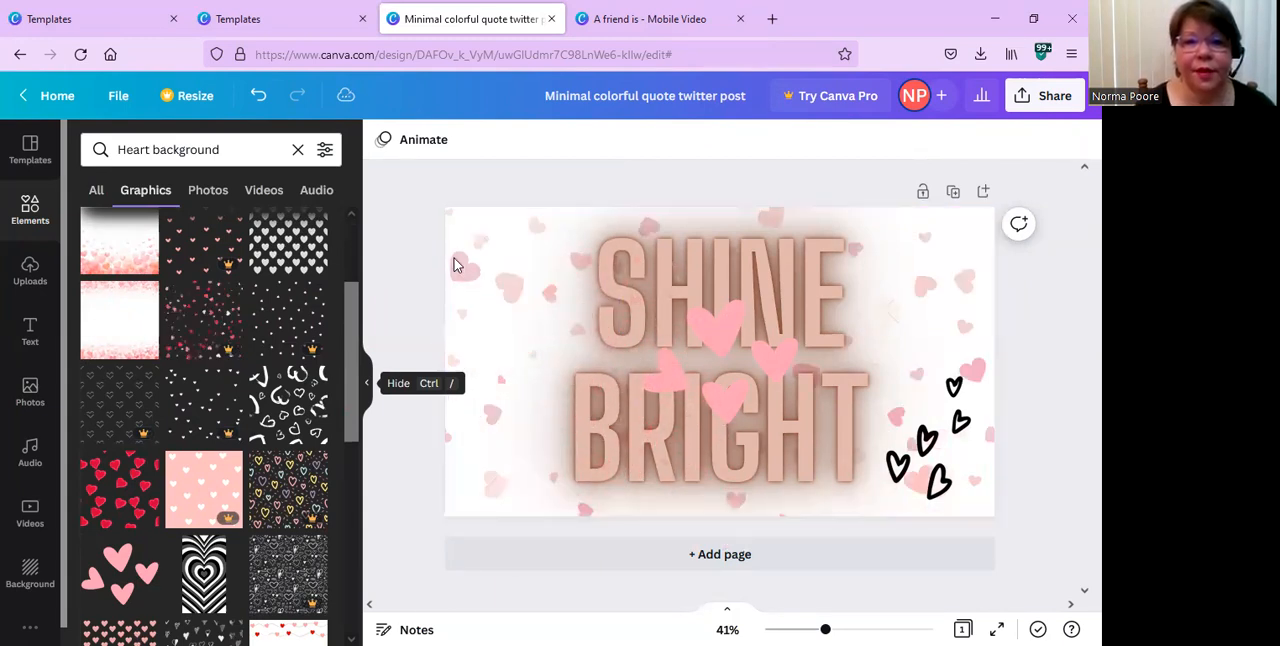
{"action": "left_click", "coordinate": [963, 294]}
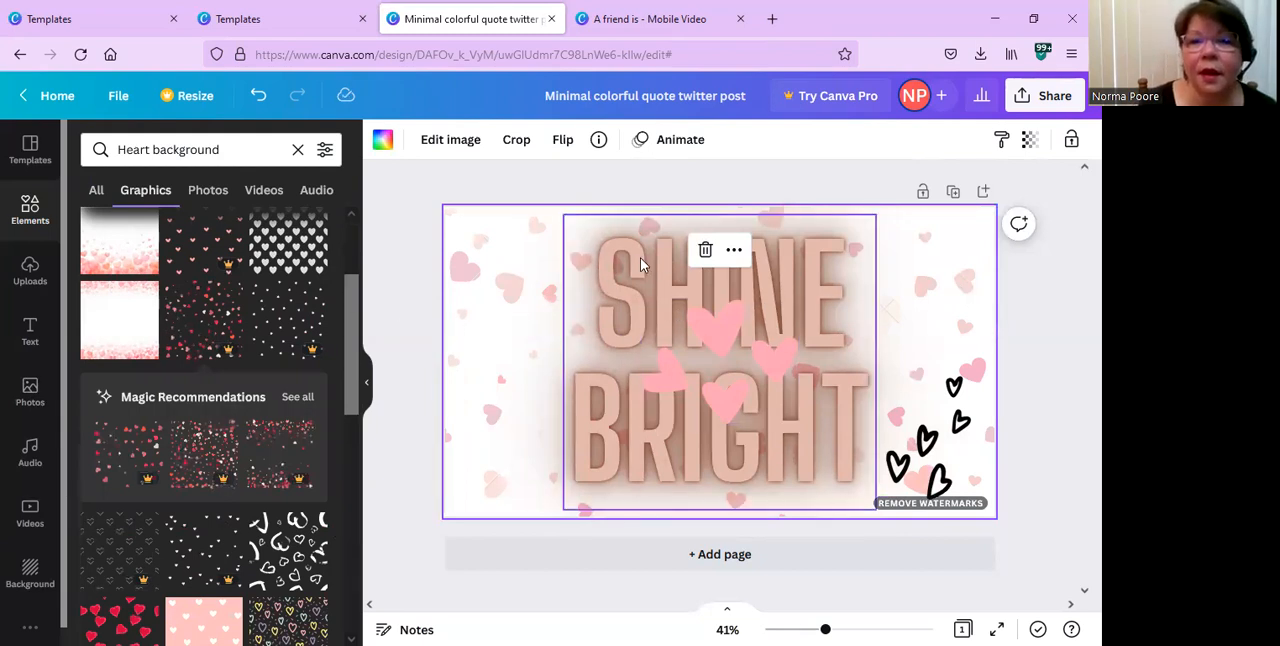
{"action": "left_click", "coordinate": [705, 250]}
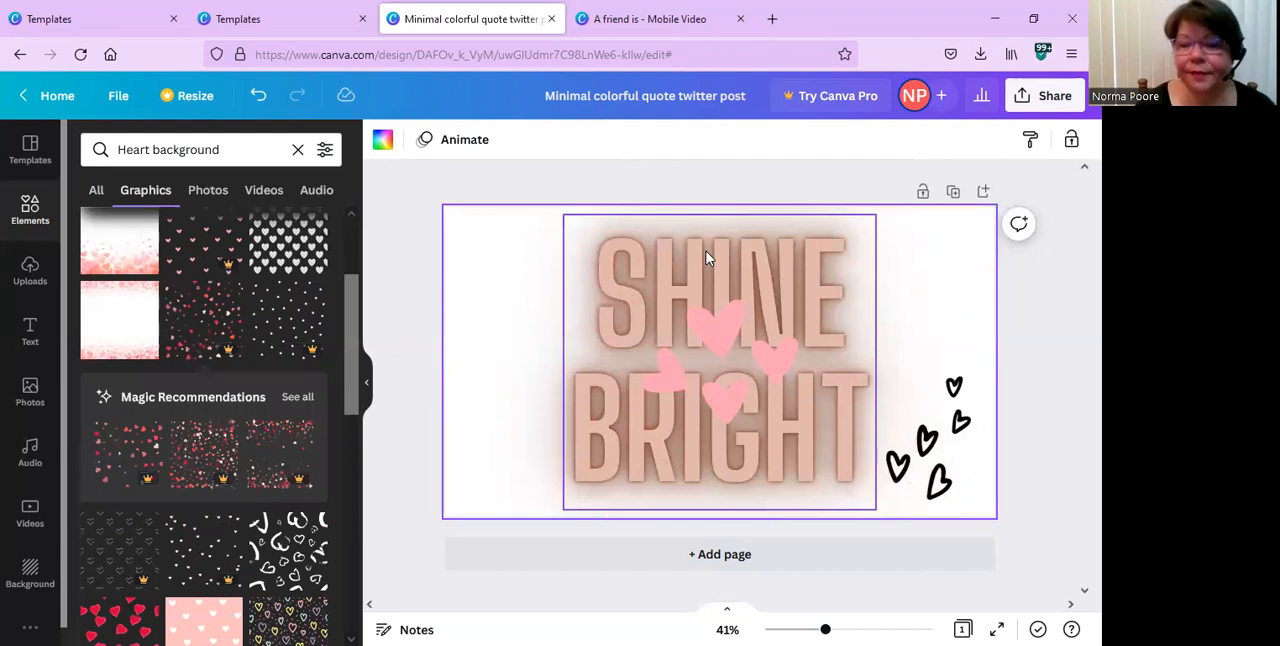
Reapply the scattered red and pink hearts background and open the payment options for removing its watermarks.
{"action": "left_click_drag", "start_coordinate": [208, 330], "coordinate": [514, 306]}
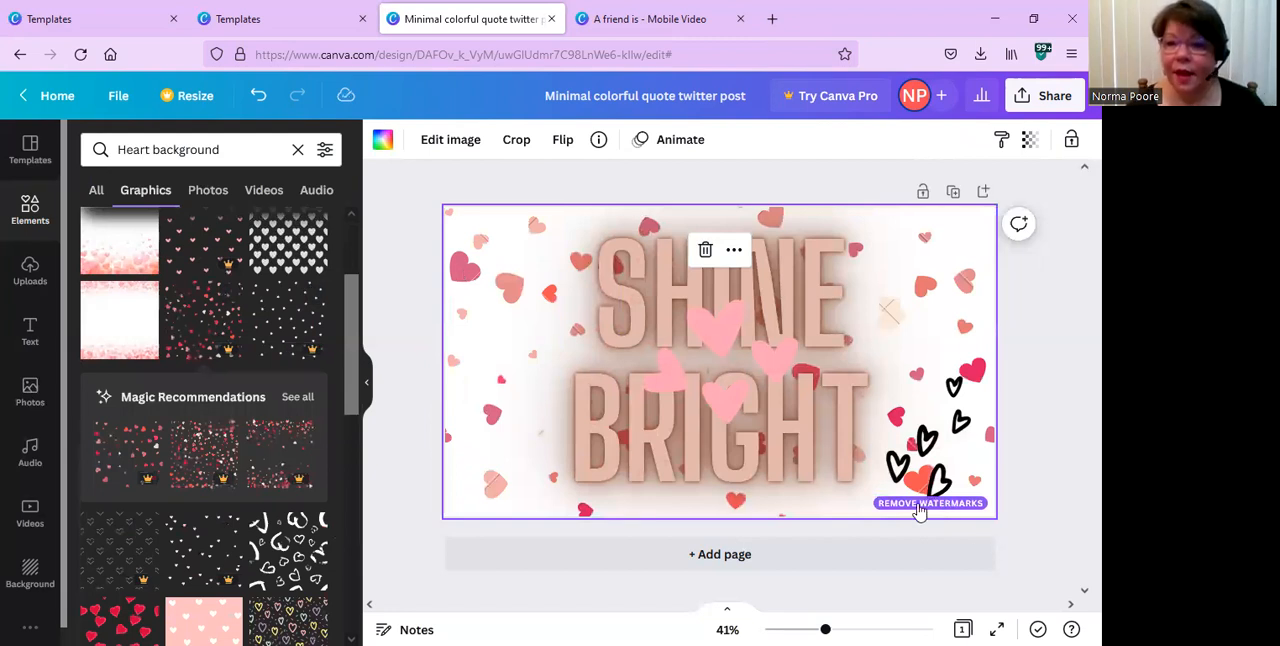
{"action": "left_click", "coordinate": [975, 512]}
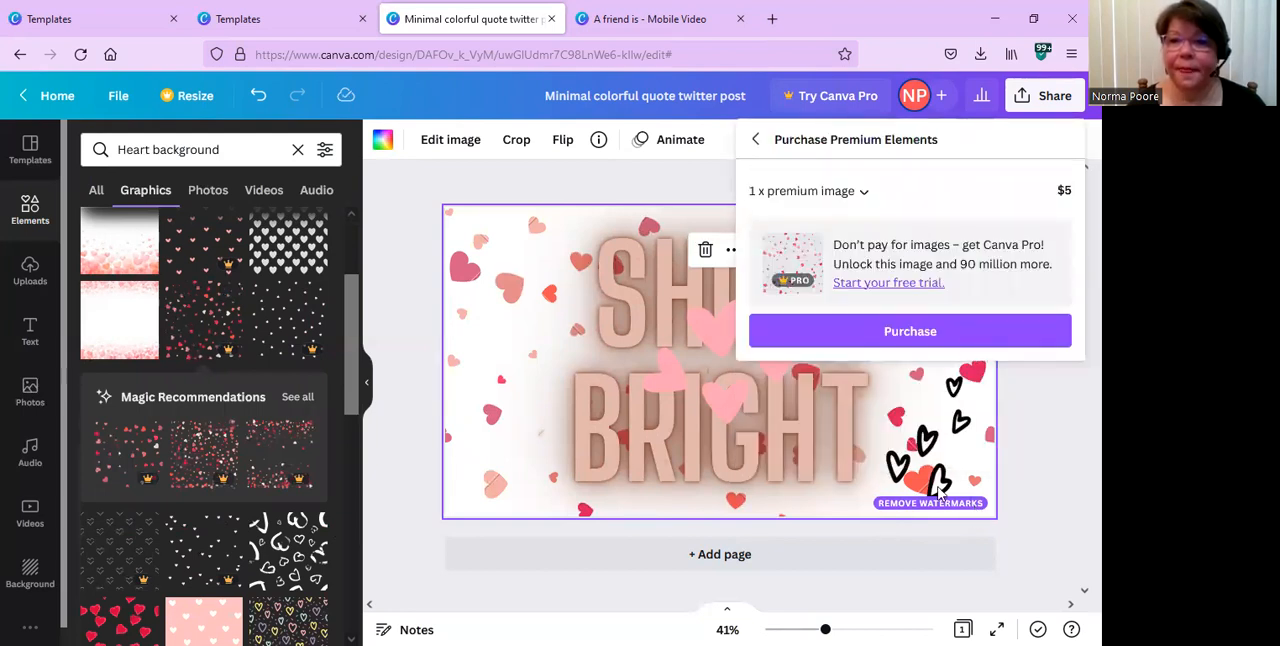
{"action": "left_click", "coordinate": [912, 335]}
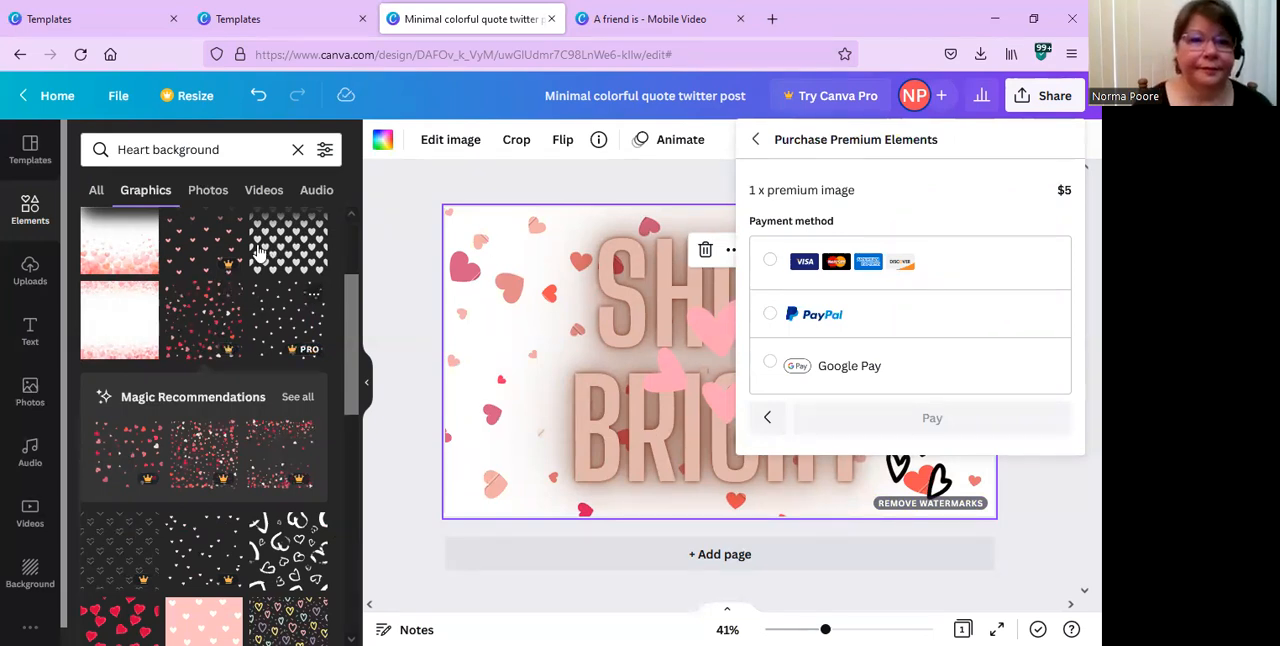
Remove the scattered hearts background from the page and show only graphics in the Heart background results.
{"action": "left_click", "coordinate": [95, 192]}
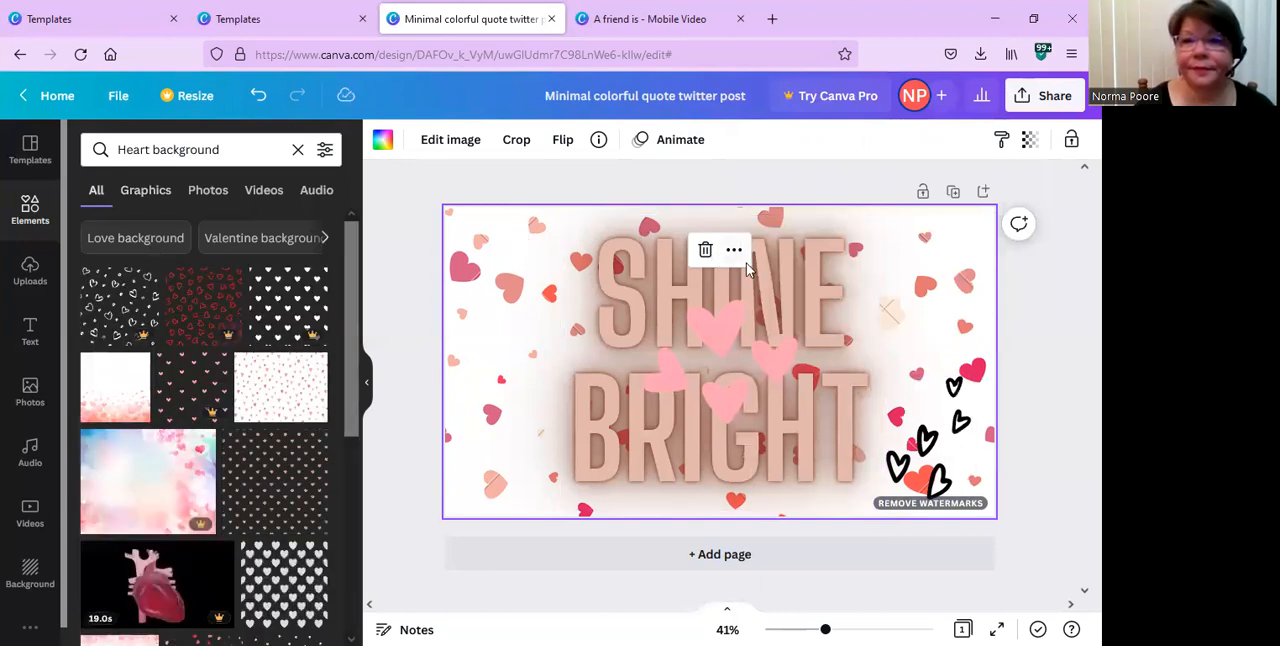
{"action": "left_click", "coordinate": [705, 250]}
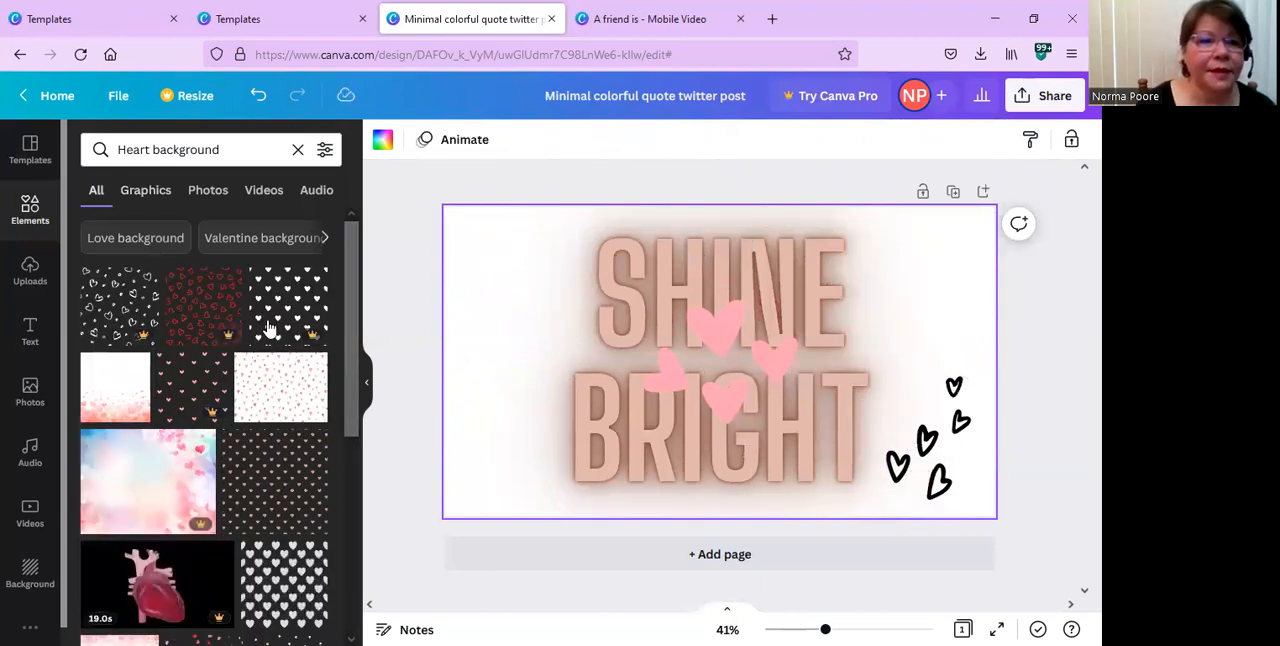
{"action": "left_click", "coordinate": [152, 194]}
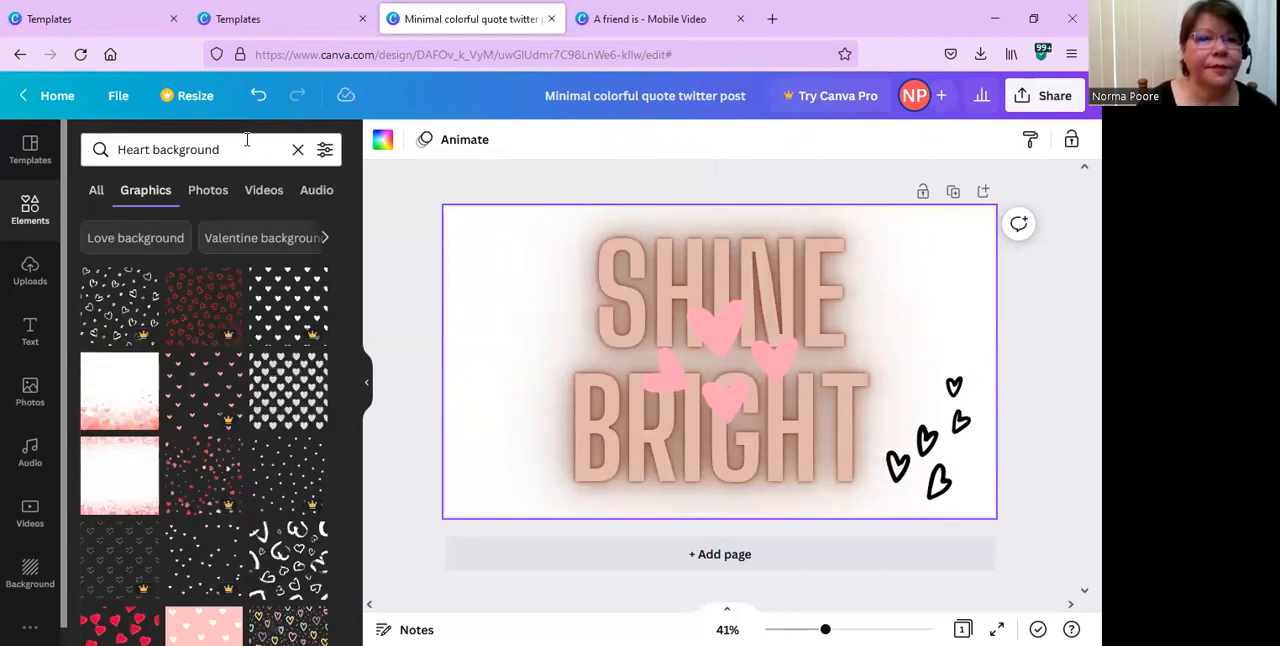
Clear the heart background search and browse the Circle elements.
{"action": "left_click", "coordinate": [255, 140]}
{"action": "left_click", "coordinate": [297, 150]}
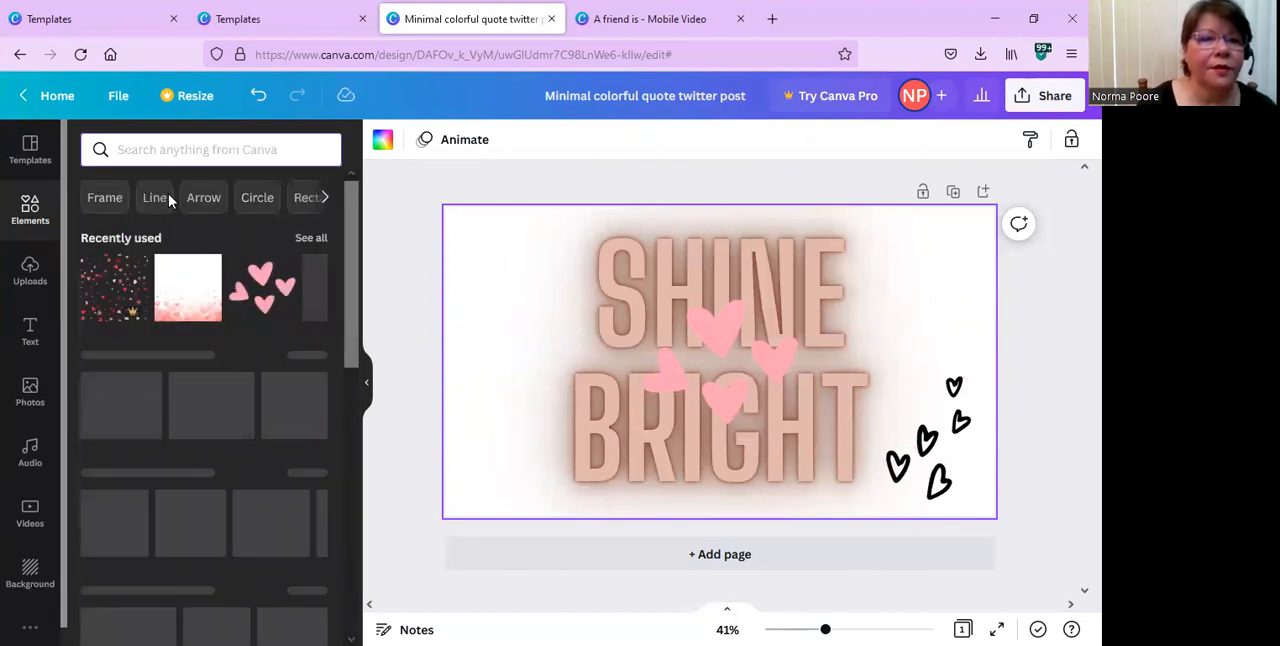
{"action": "left_click", "coordinate": [255, 198]}
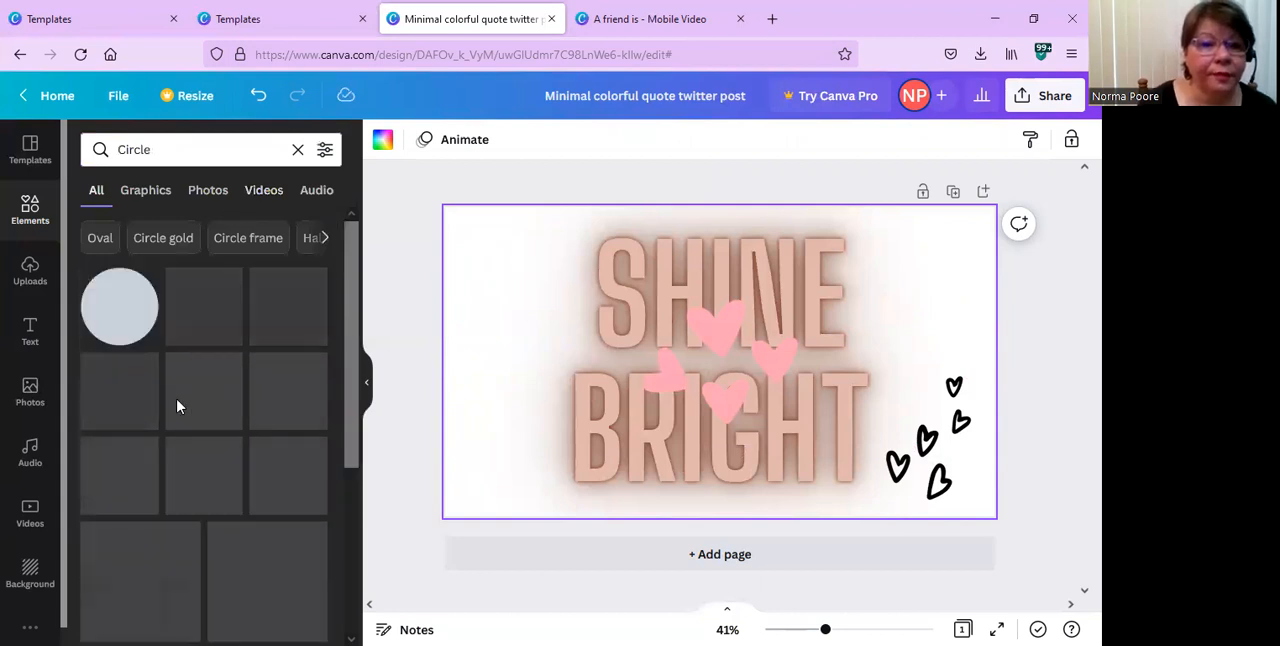
{"action": "scroll", "coordinate": [177, 406], "scroll_direction": "down", "scroll_amount": 1}
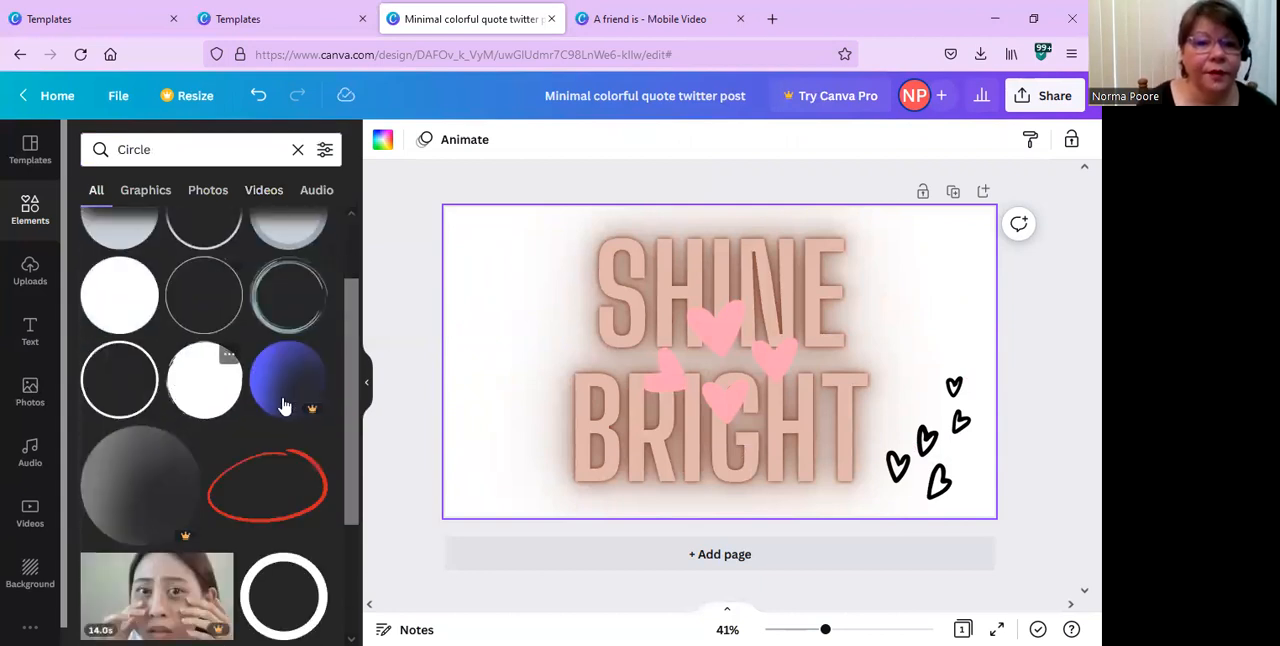
Place the premium blue gradient circle over the page's upper-left area and open the payment options for removing its watermarks.
{"action": "left_click_drag", "start_coordinate": [300, 409], "coordinate": [480, 417]}
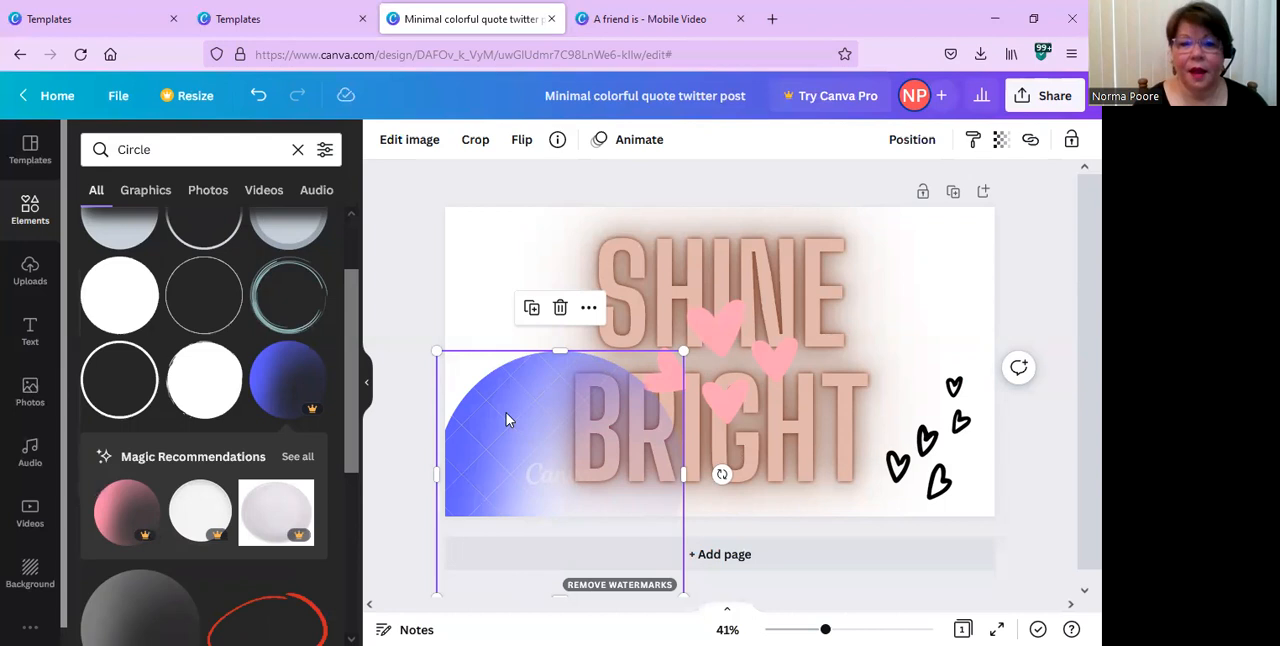
{"action": "left_click_drag", "start_coordinate": [529, 382], "coordinate": [514, 245]}
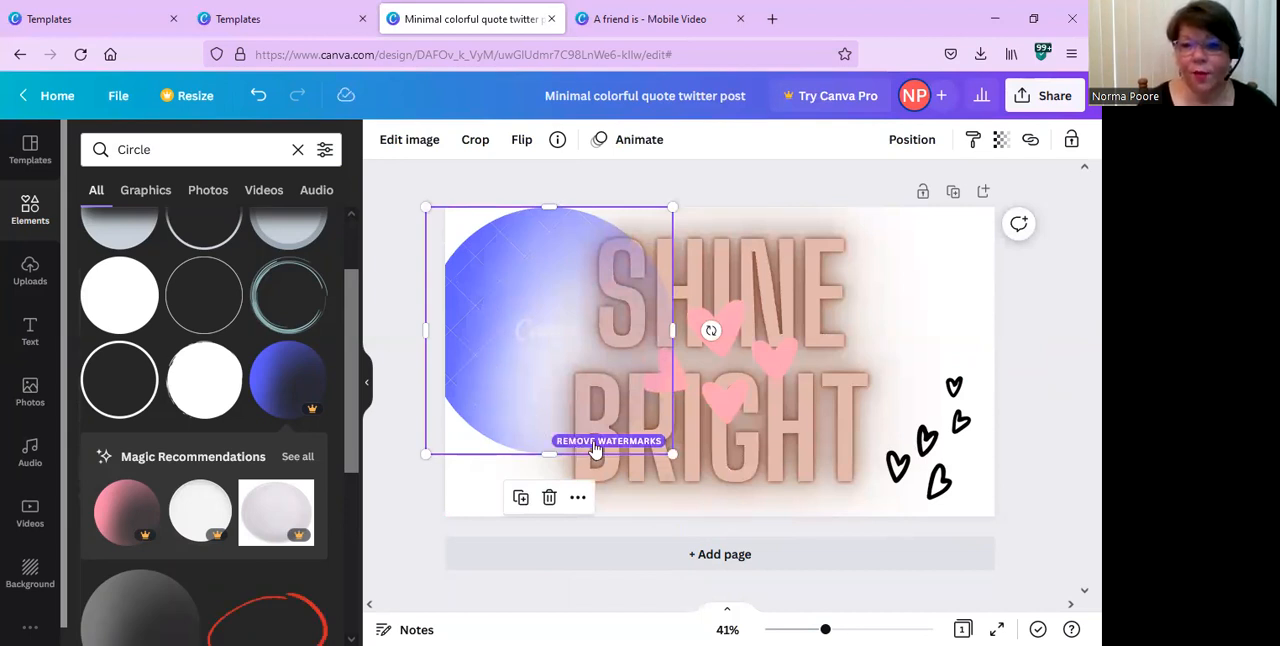
{"action": "left_click", "coordinate": [594, 450]}
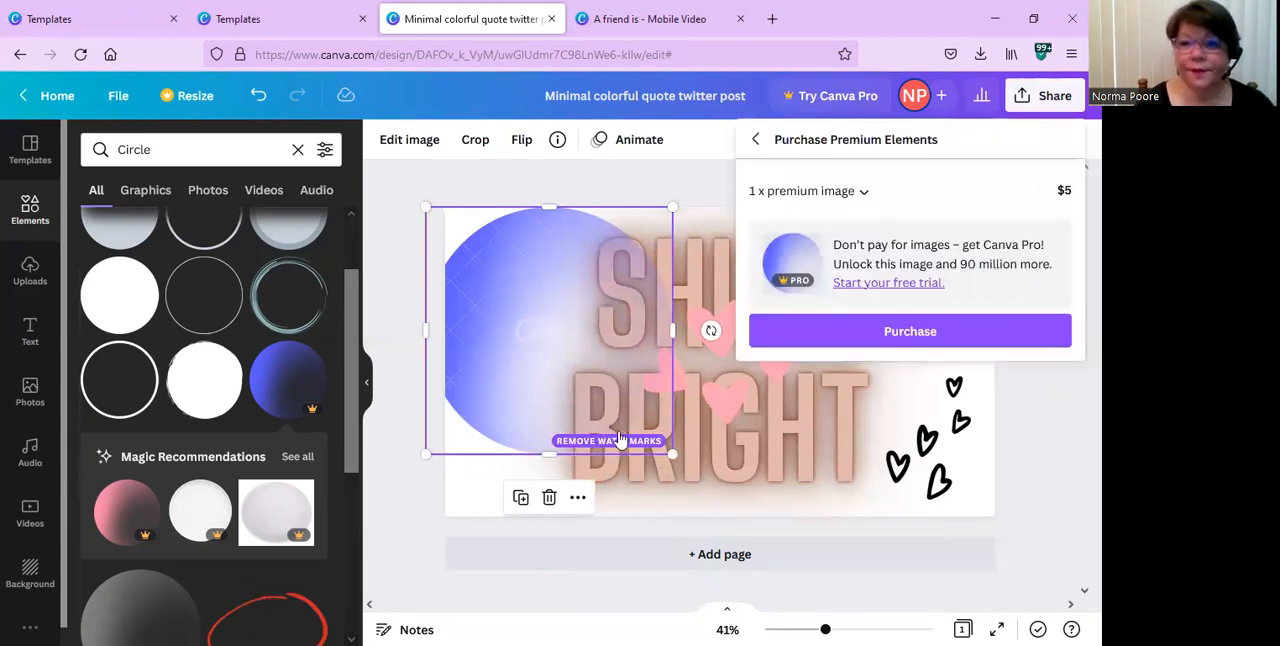
{"action": "left_click", "coordinate": [933, 330]}
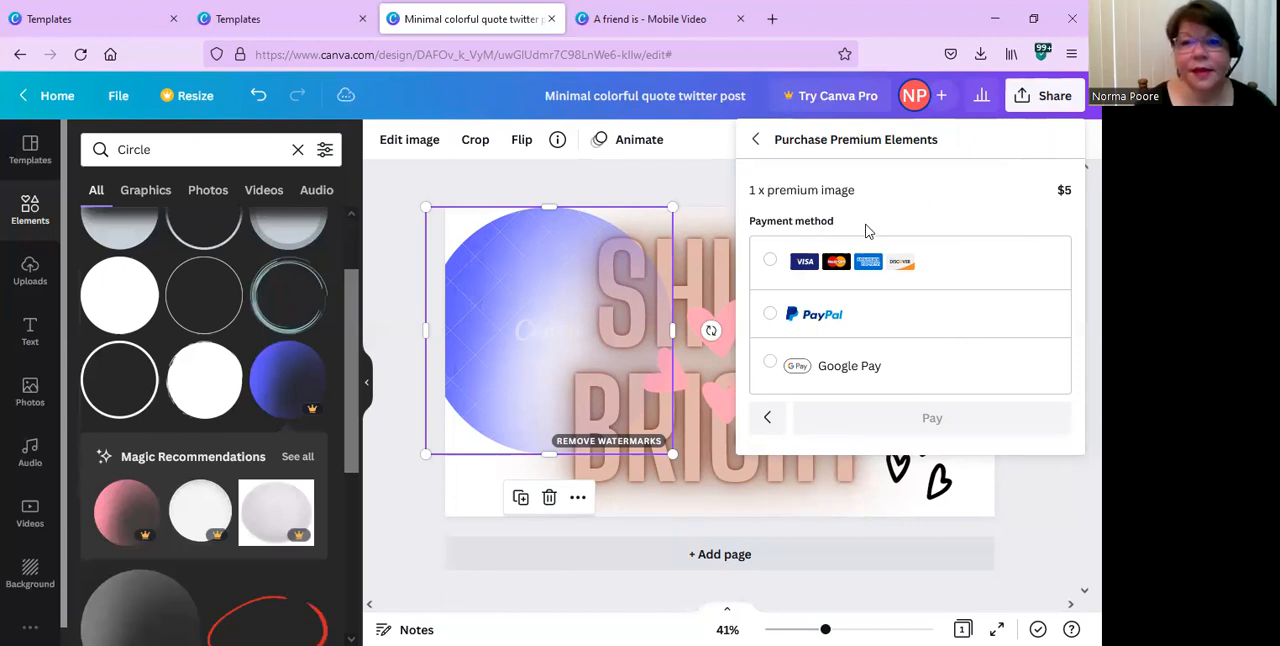
Delete the blue gradient circle and the remaining pink heart cluster, leaving the black hearts in place.
{"action": "left_click", "coordinate": [527, 279]}
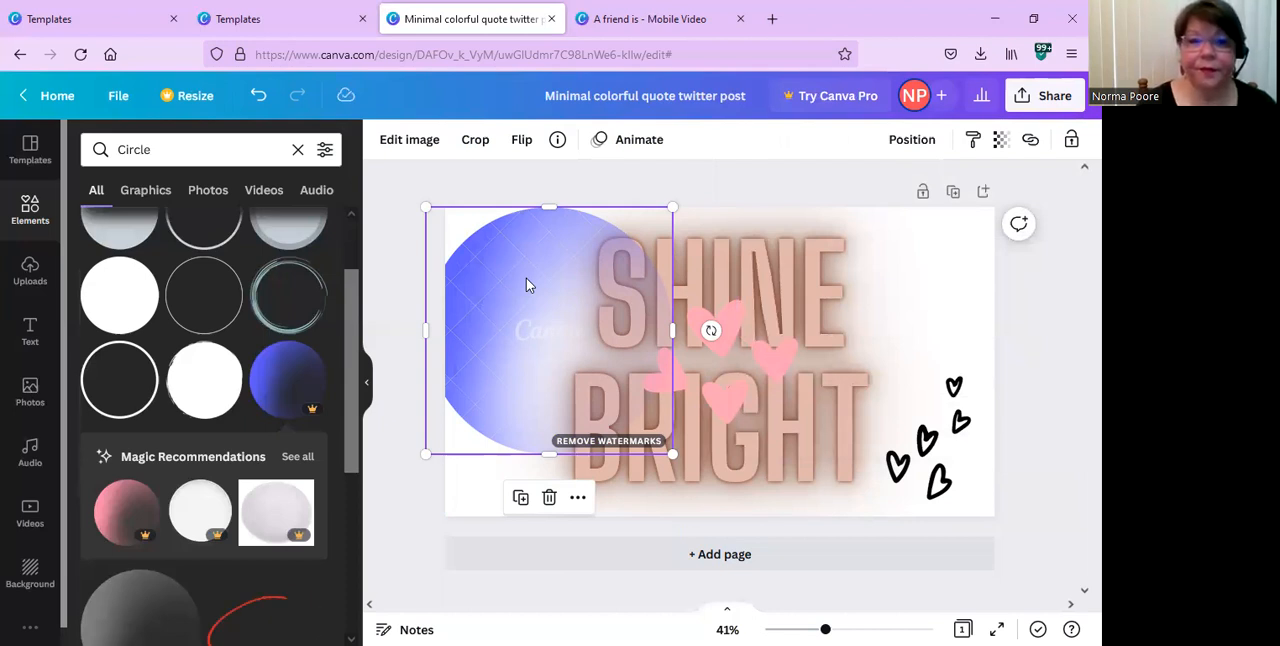
{"action": "key", "text": "Delete"}
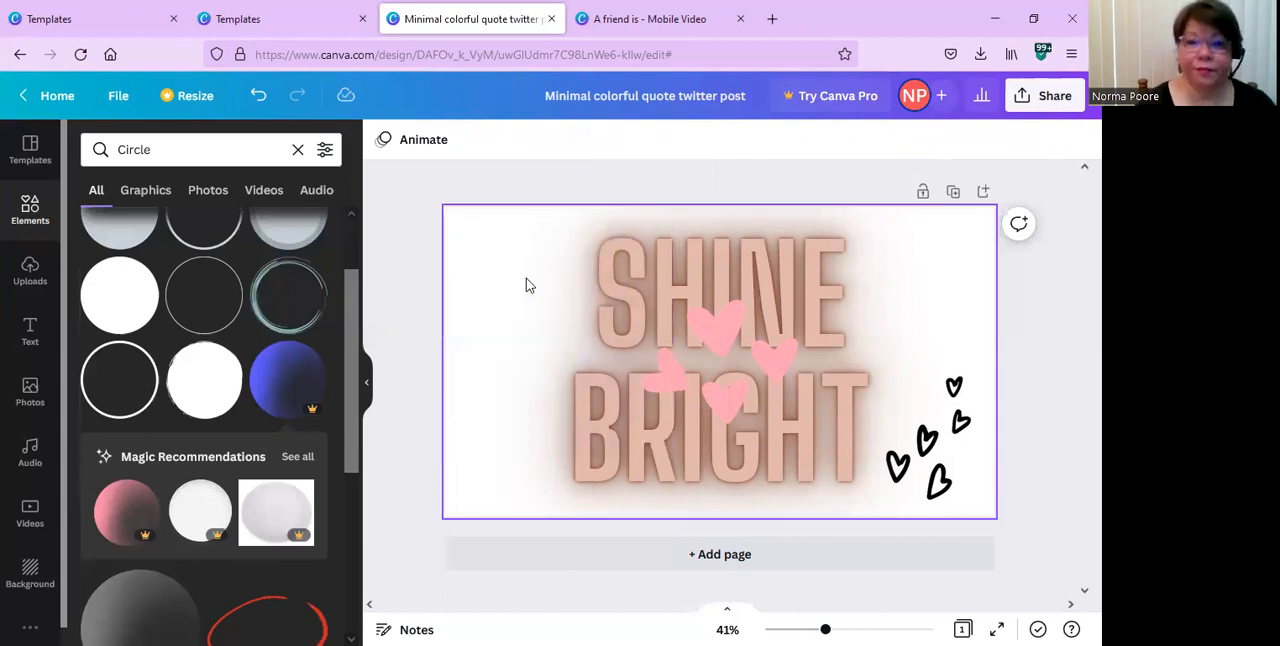
{"action": "left_click_drag", "start_coordinate": [644, 336], "coordinate": [528, 283]}
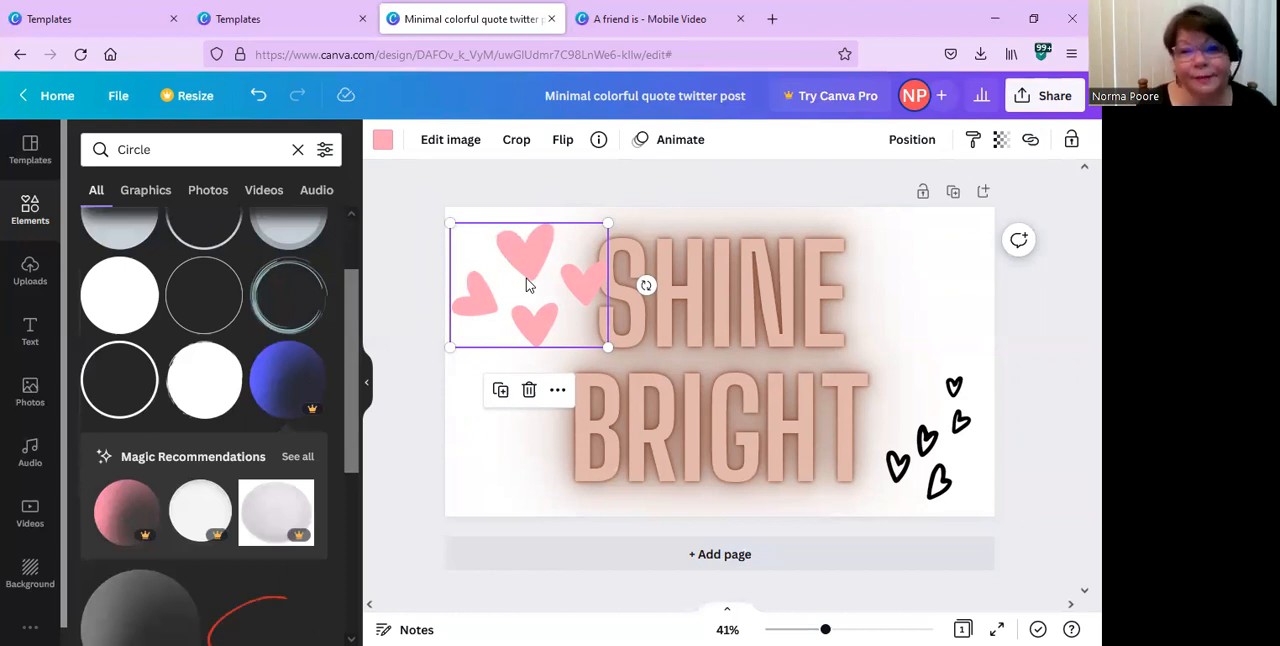
{"action": "left_click", "coordinate": [529, 392]}
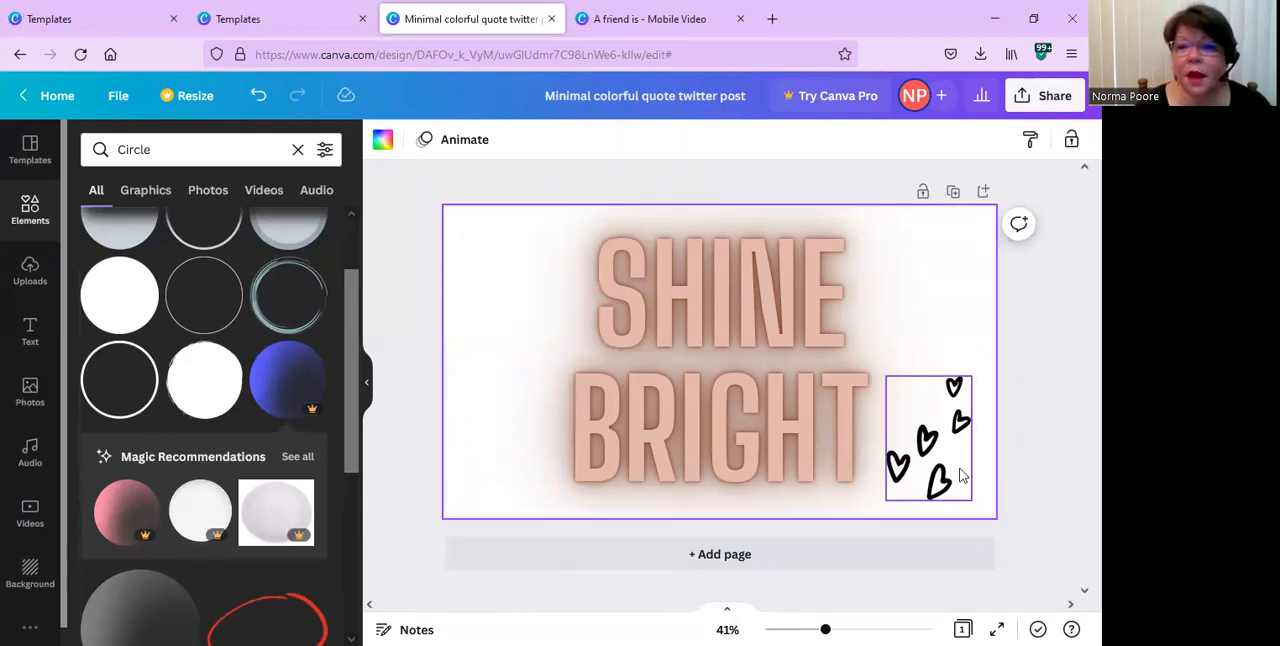
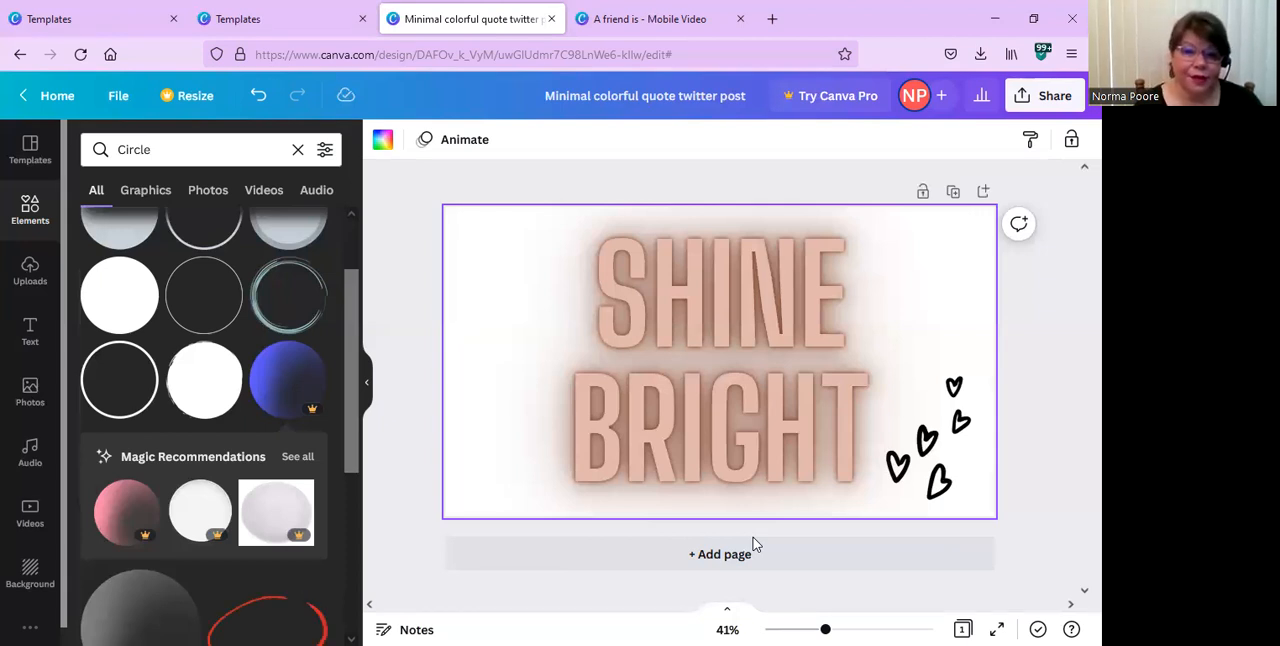
Leave the editor for the home page and reopen the minimal colorful quote Twitter post from the recent projects.
{"action": "mouse_move", "coordinate": [99, 513]}
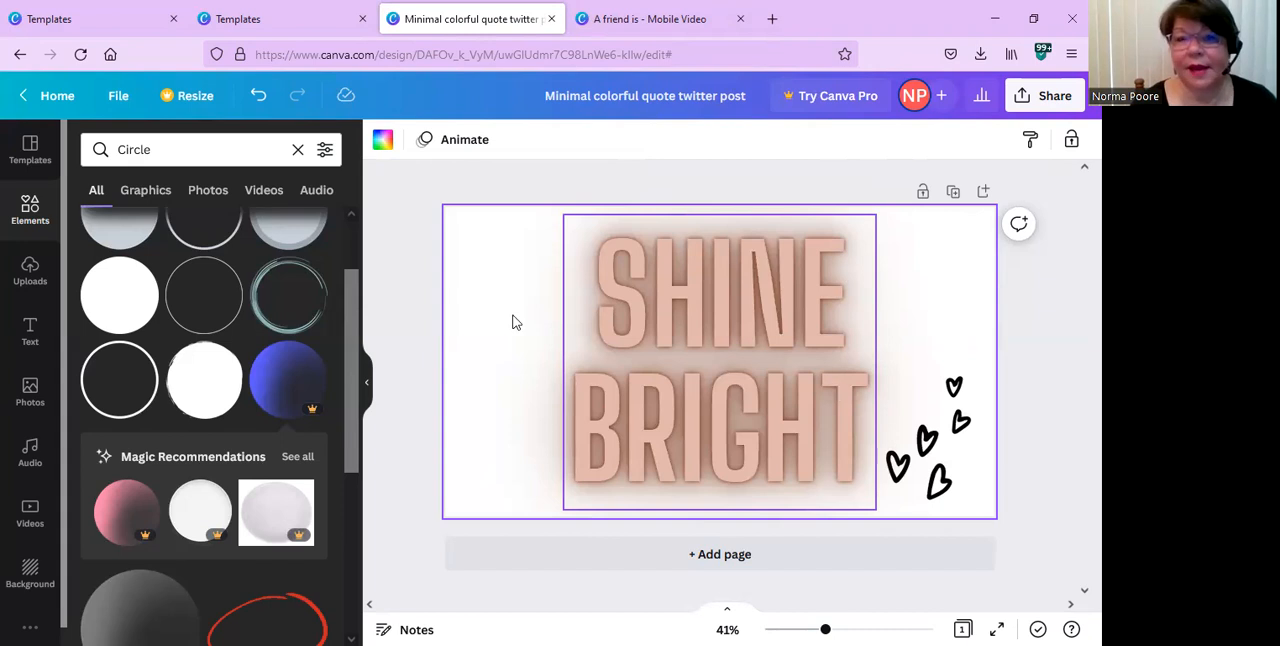
{"action": "left_click", "coordinate": [24, 95]}
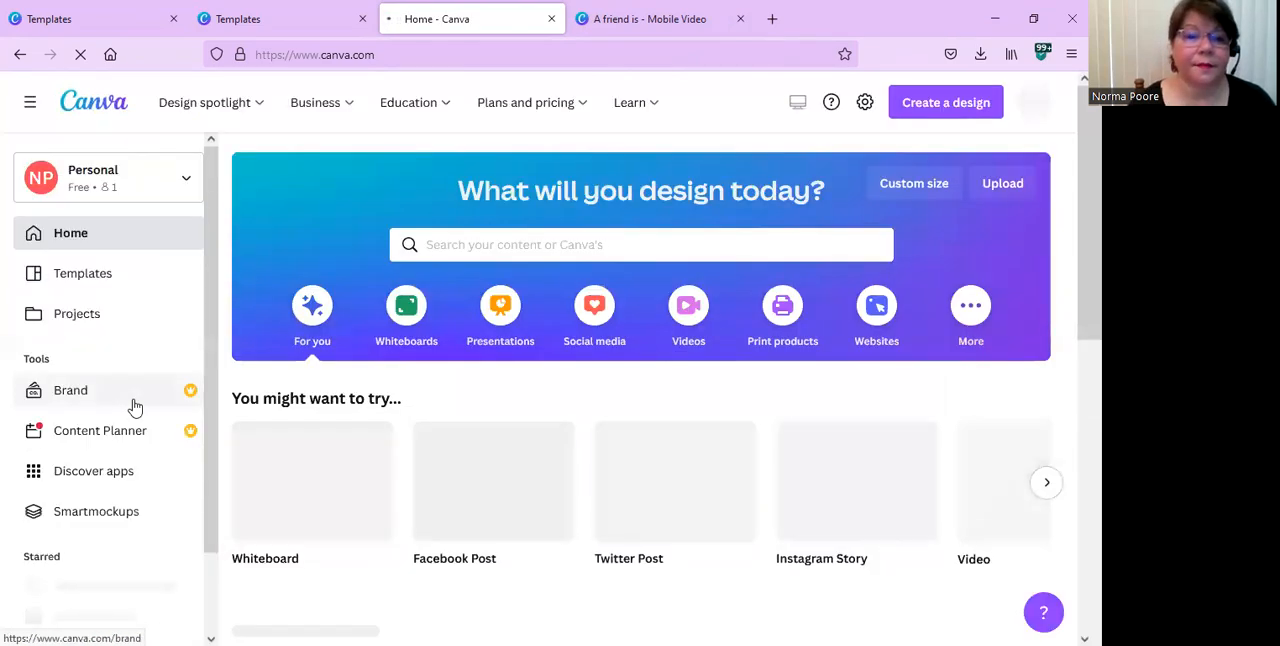
{"action": "left_click", "coordinate": [84, 321]}
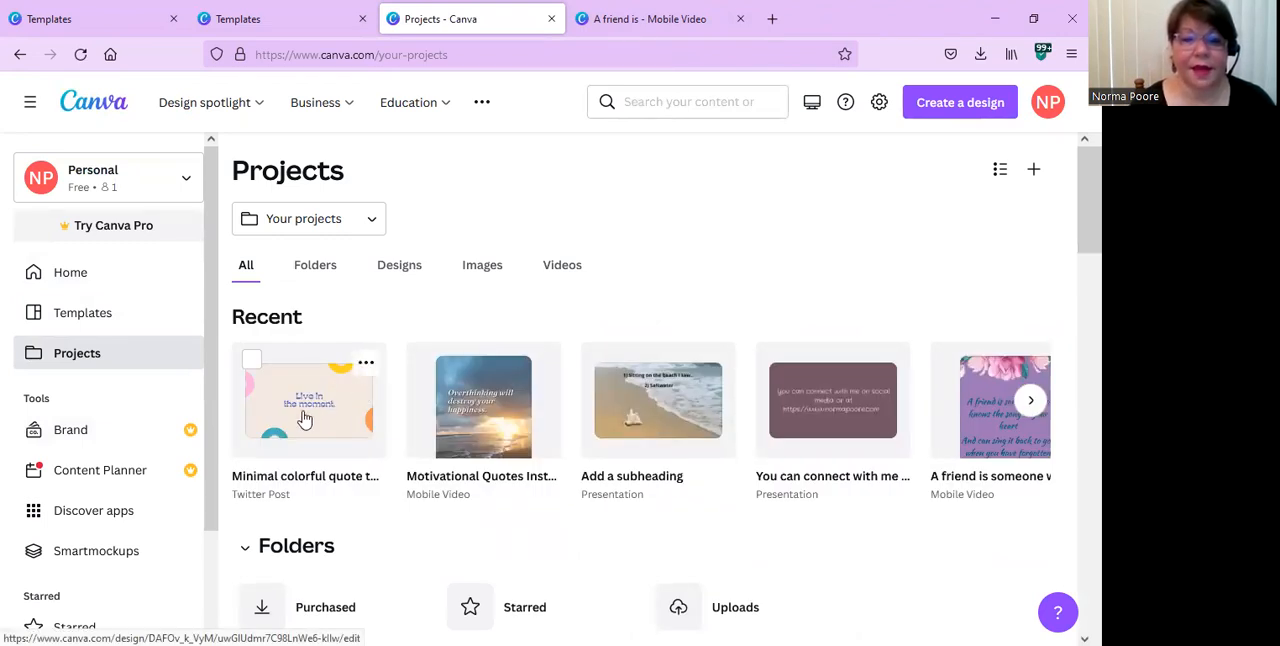
{"action": "left_click", "coordinate": [305, 419]}
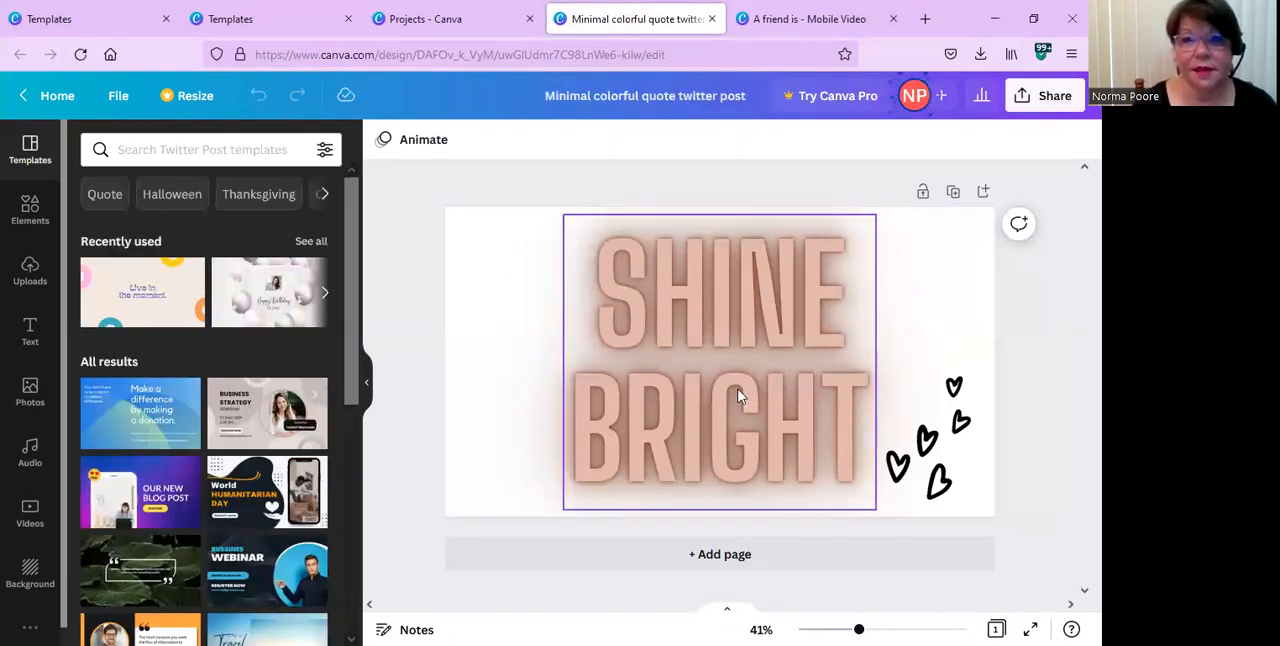
Return to the home page and create a blank Instagram Story design.
{"action": "left_click", "coordinate": [58, 96]}
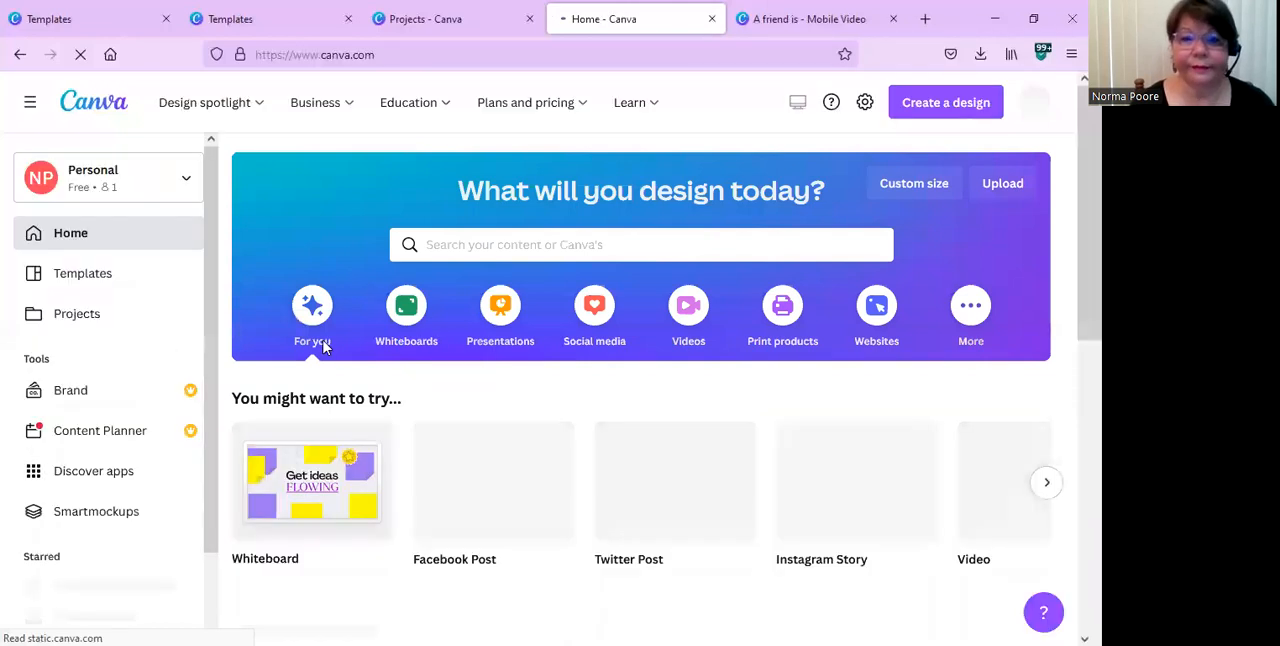
{"action": "mouse_move", "coordinate": [532, 470]}
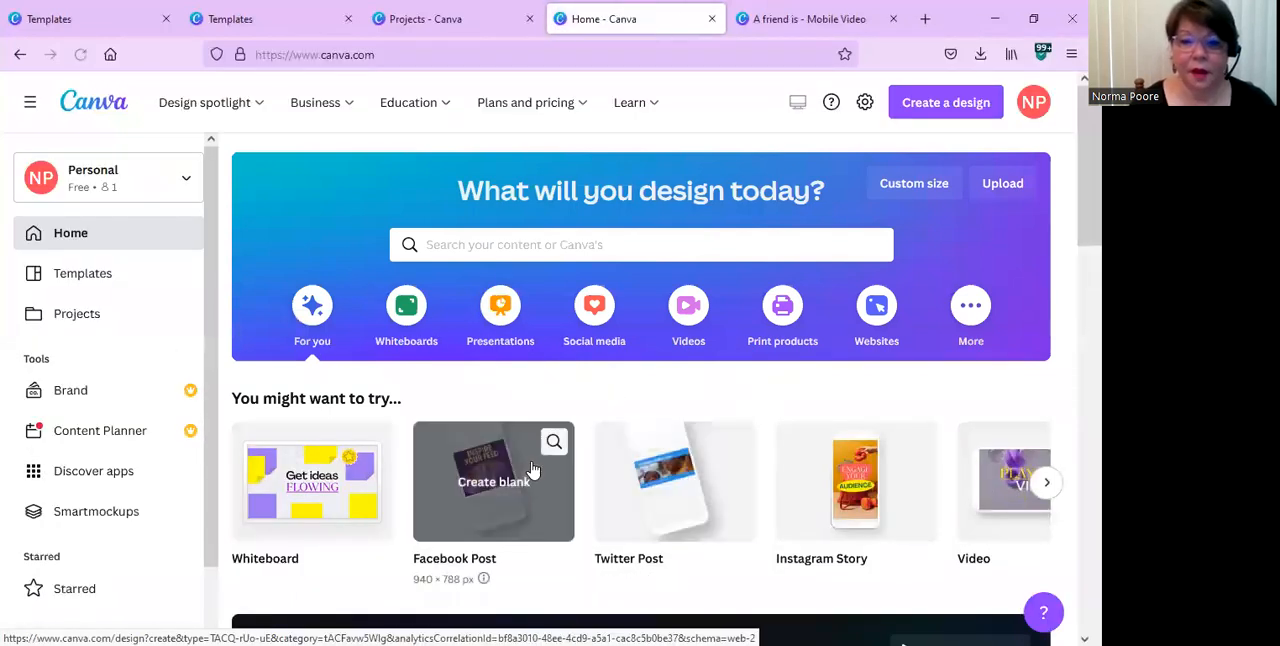
{"action": "mouse_move", "coordinate": [878, 485]}
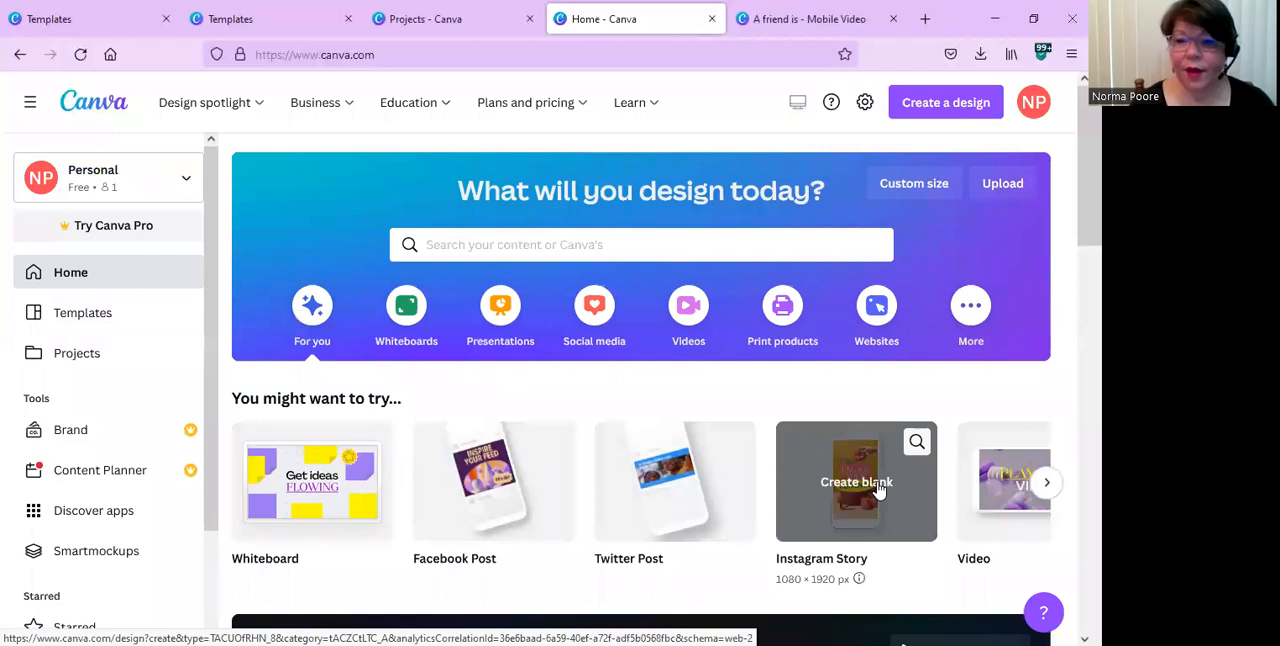
{"action": "left_click", "coordinate": [877, 485]}
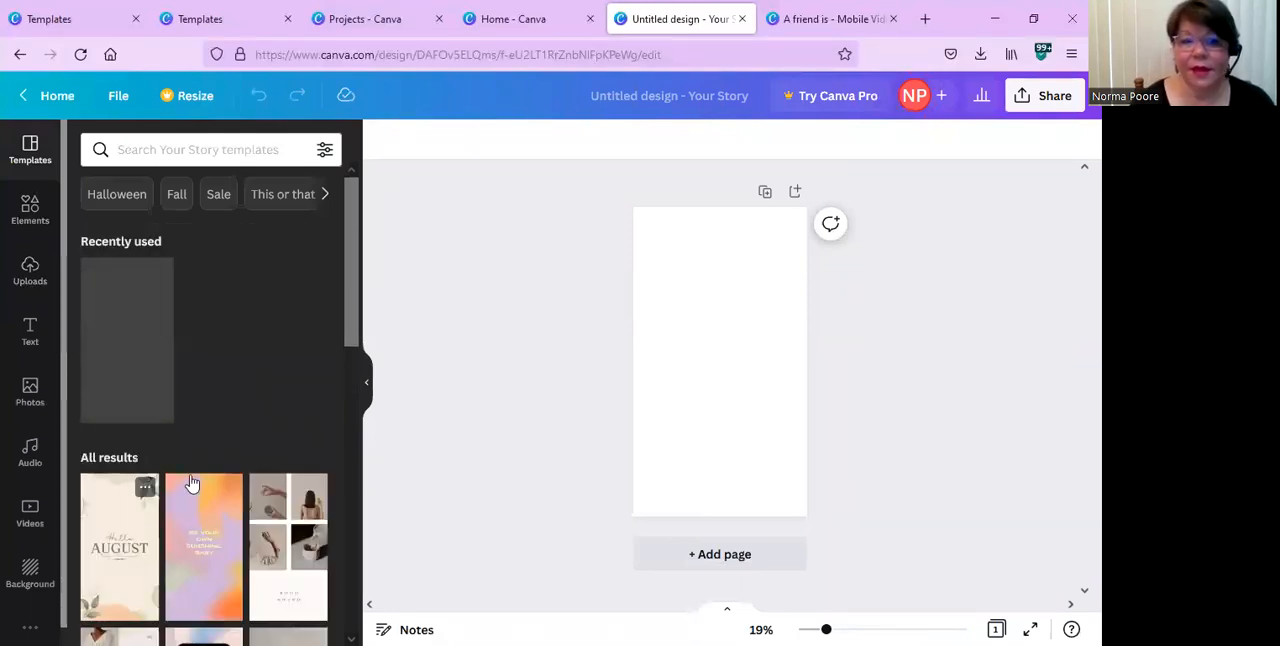
Apply the purple and orange gradient "Be your own sunshine, baby" template to the blank story page.
{"action": "scroll", "coordinate": [190, 482], "scroll_direction": "down", "scroll_amount": 2}
{"action": "scroll", "coordinate": [191, 480], "scroll_direction": "down", "scroll_amount": 2}
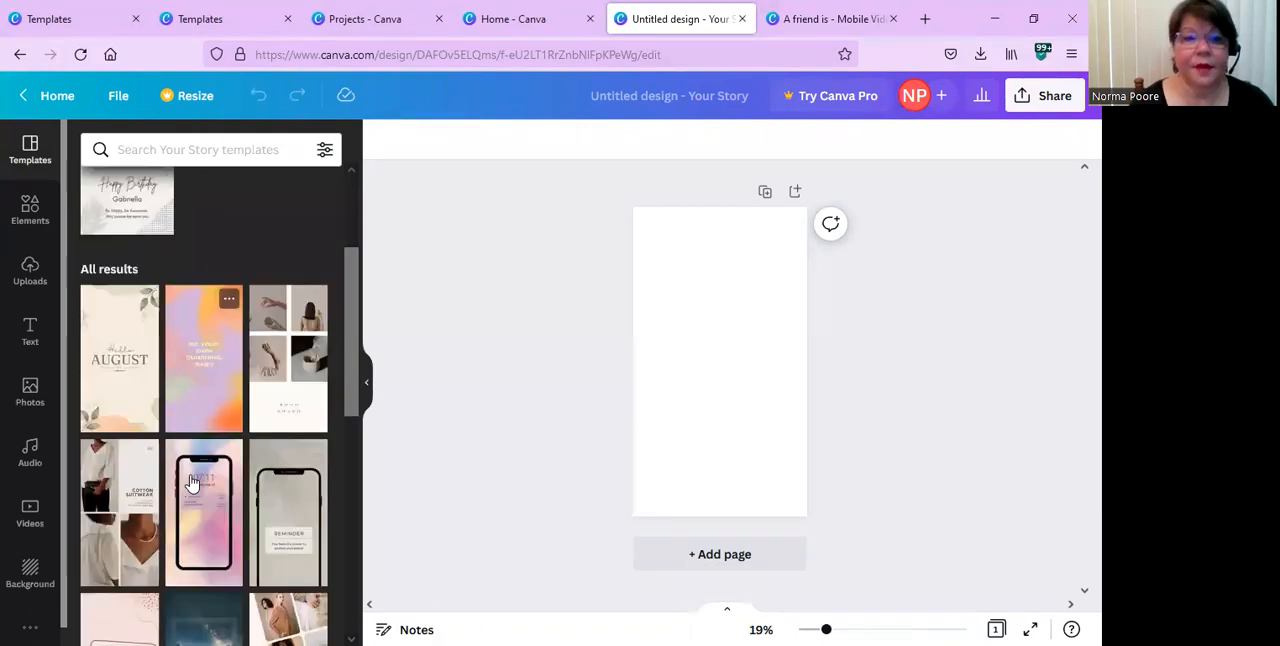
{"action": "left_click", "coordinate": [211, 373]}
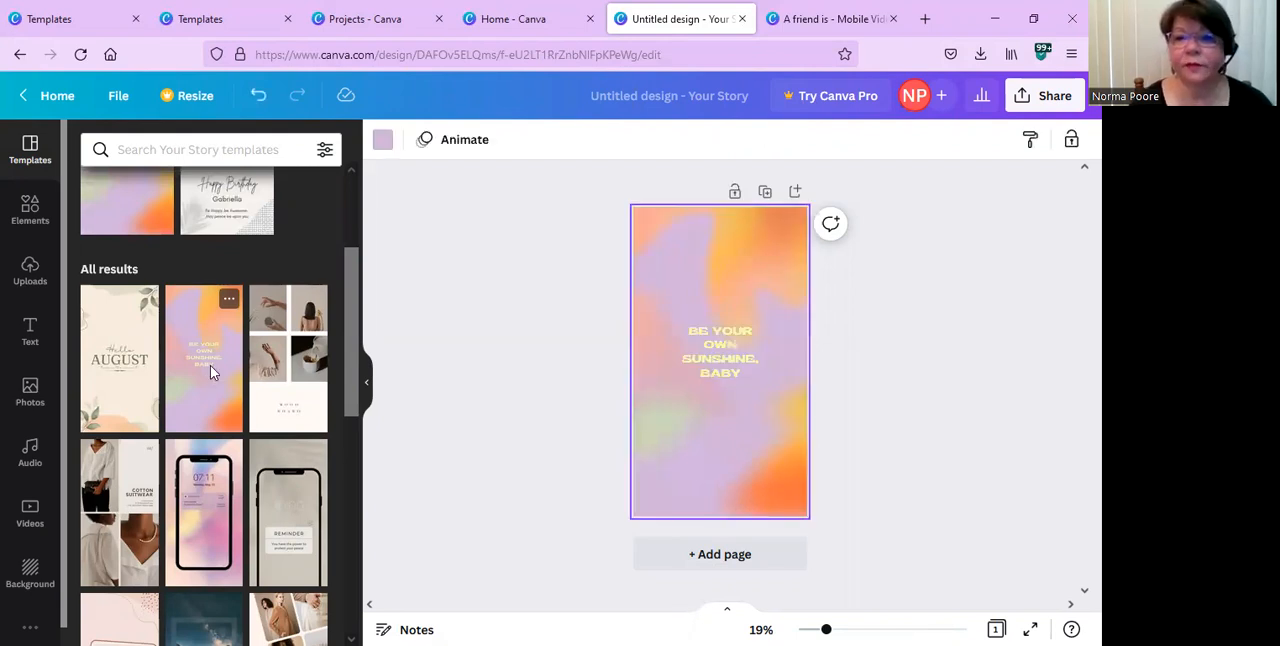
{"action": "left_click", "coordinate": [731, 361]}
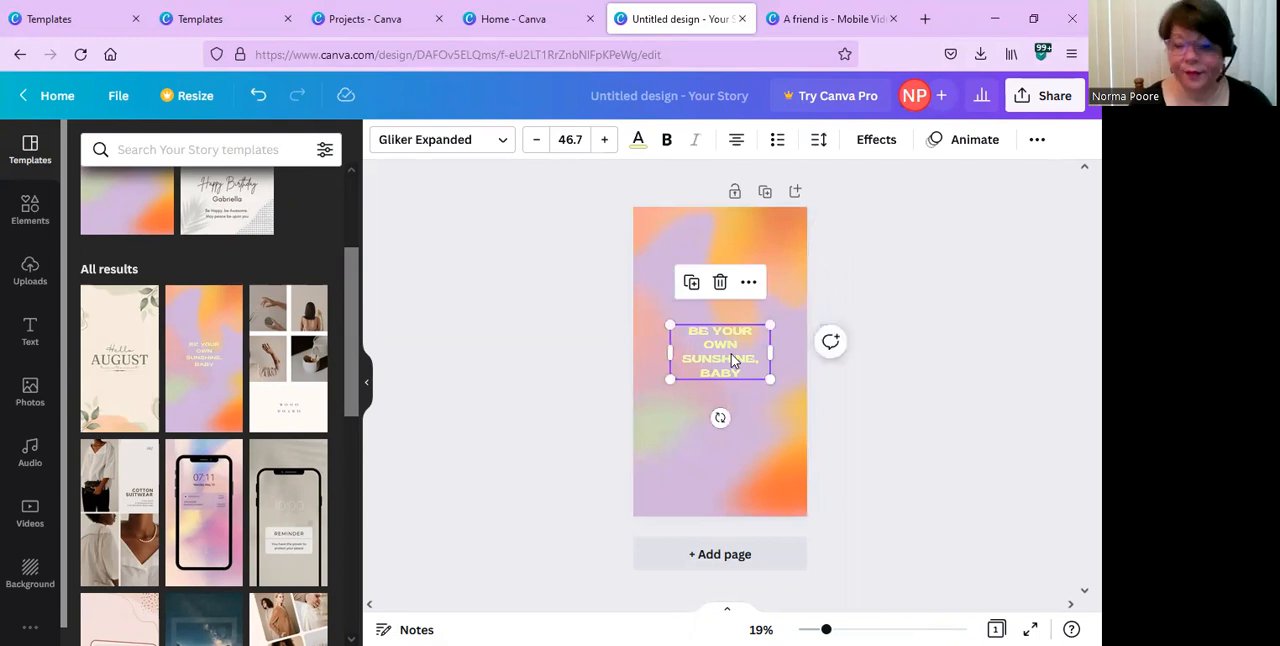
{"action": "double_click", "coordinate": [731, 357]}
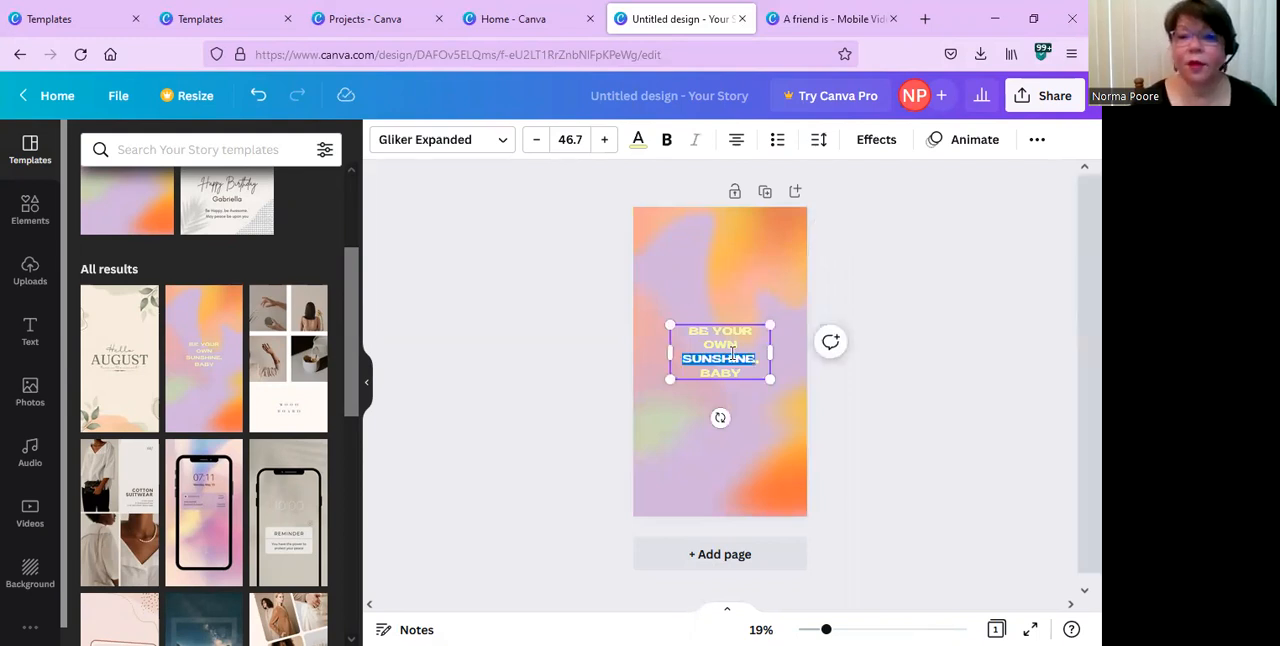
{"action": "double_click", "coordinate": [757, 370]}
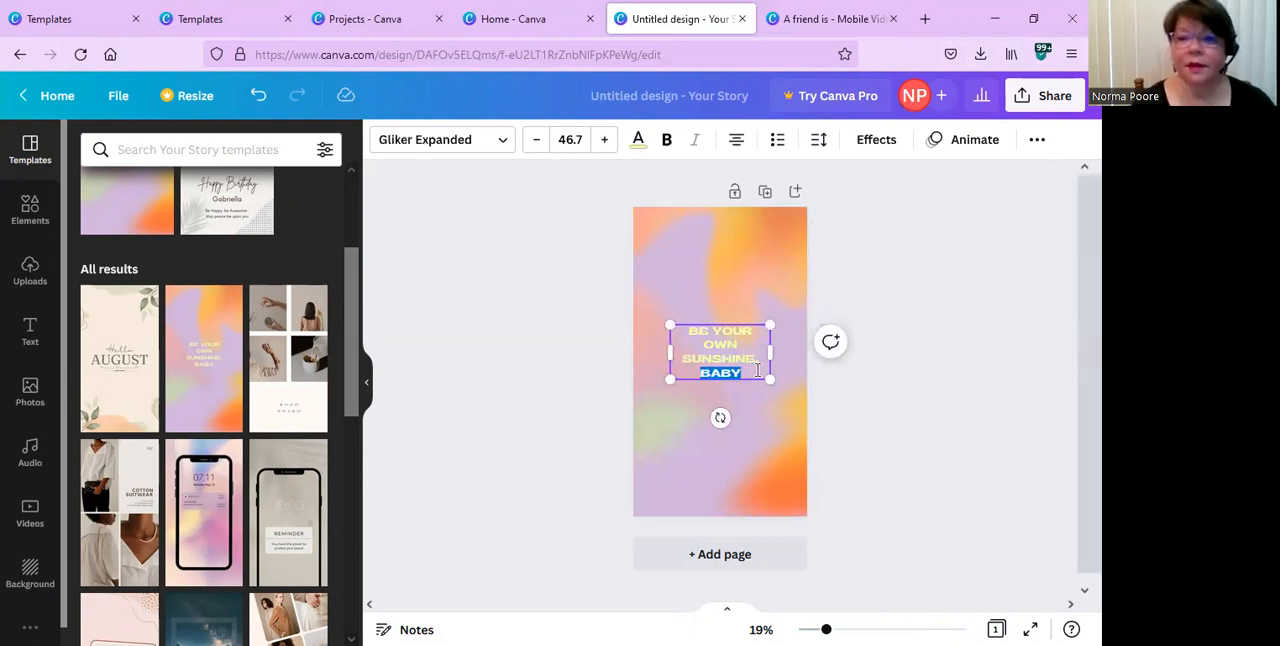
{"action": "left_click", "coordinate": [757, 370]}
{"action": "double_click", "coordinate": [757, 370]}
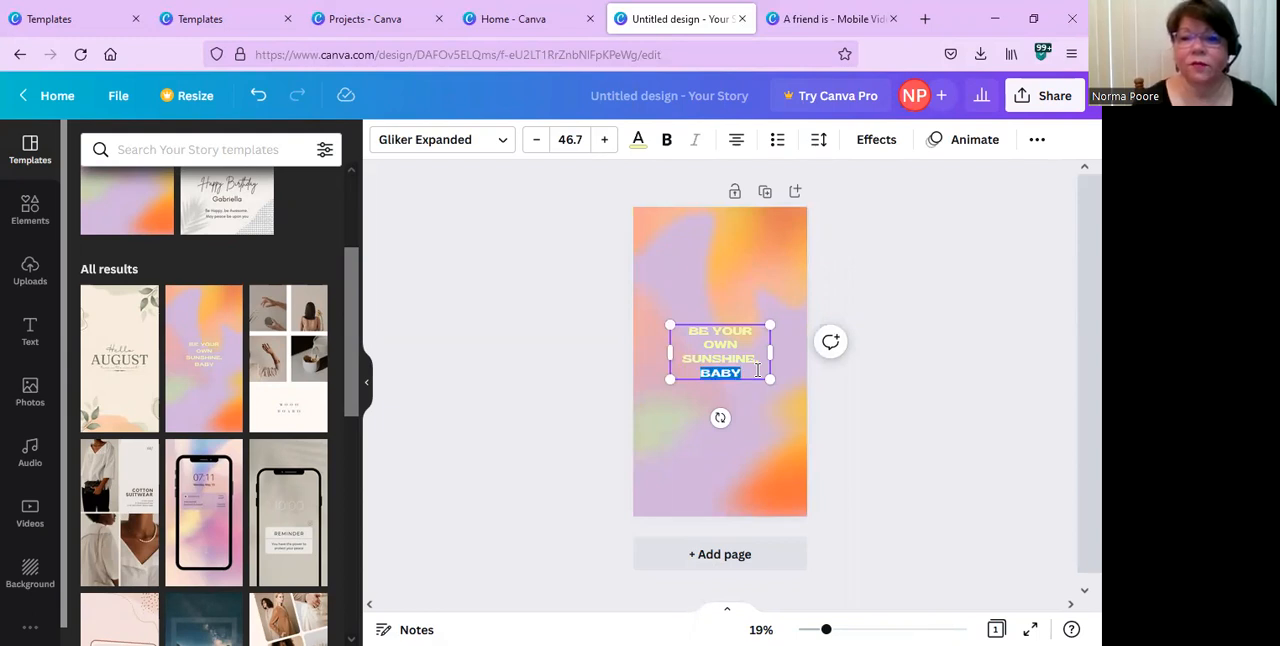
{"action": "double_click", "coordinate": [753, 338]}
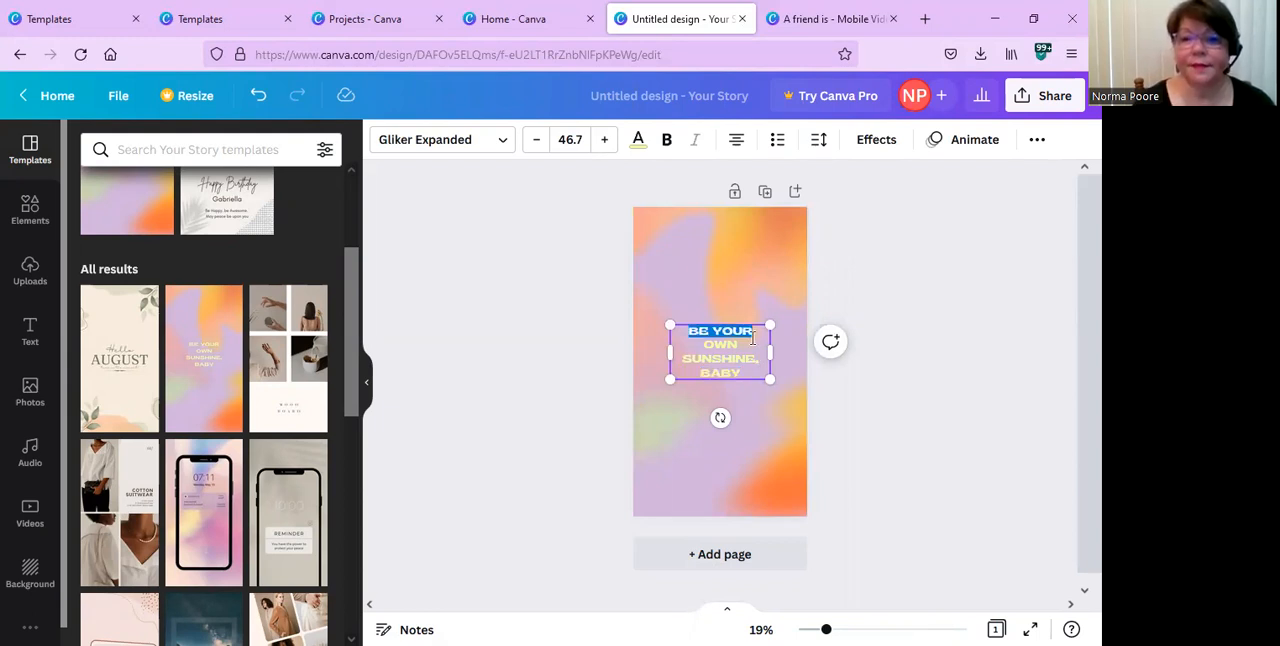
{"action": "left_click", "coordinate": [753, 351]}
{"action": "double_click", "coordinate": [753, 359]}
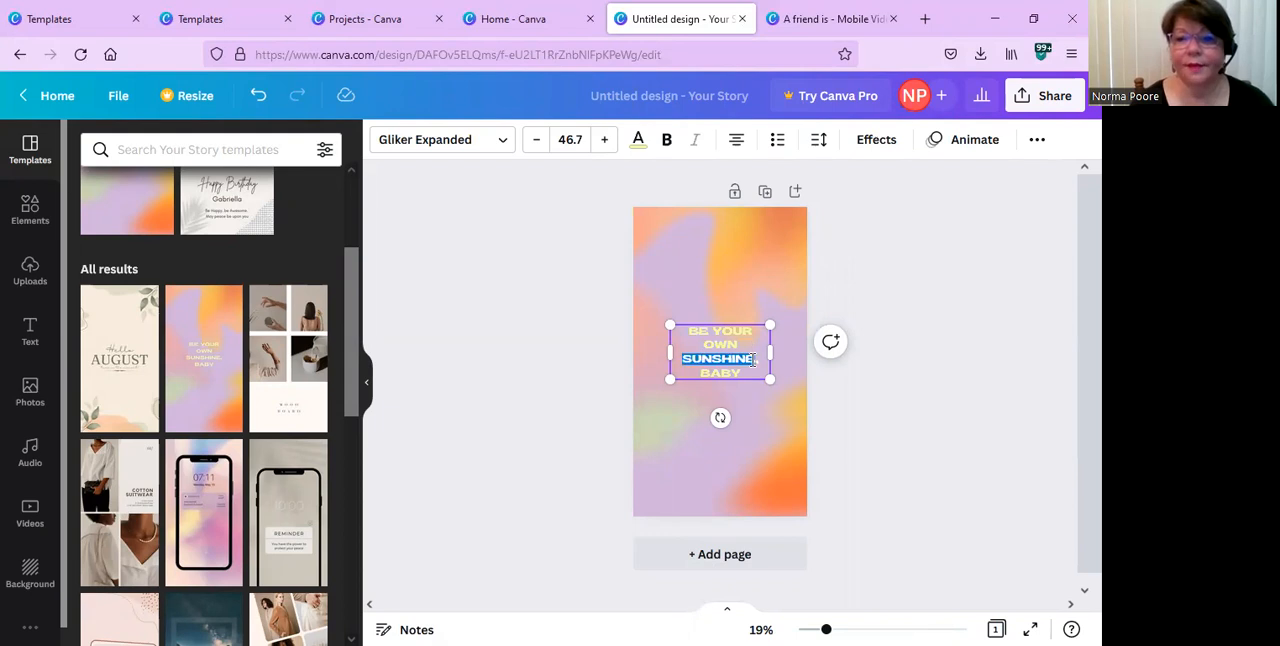
{"action": "left_click", "coordinate": [749, 365]}
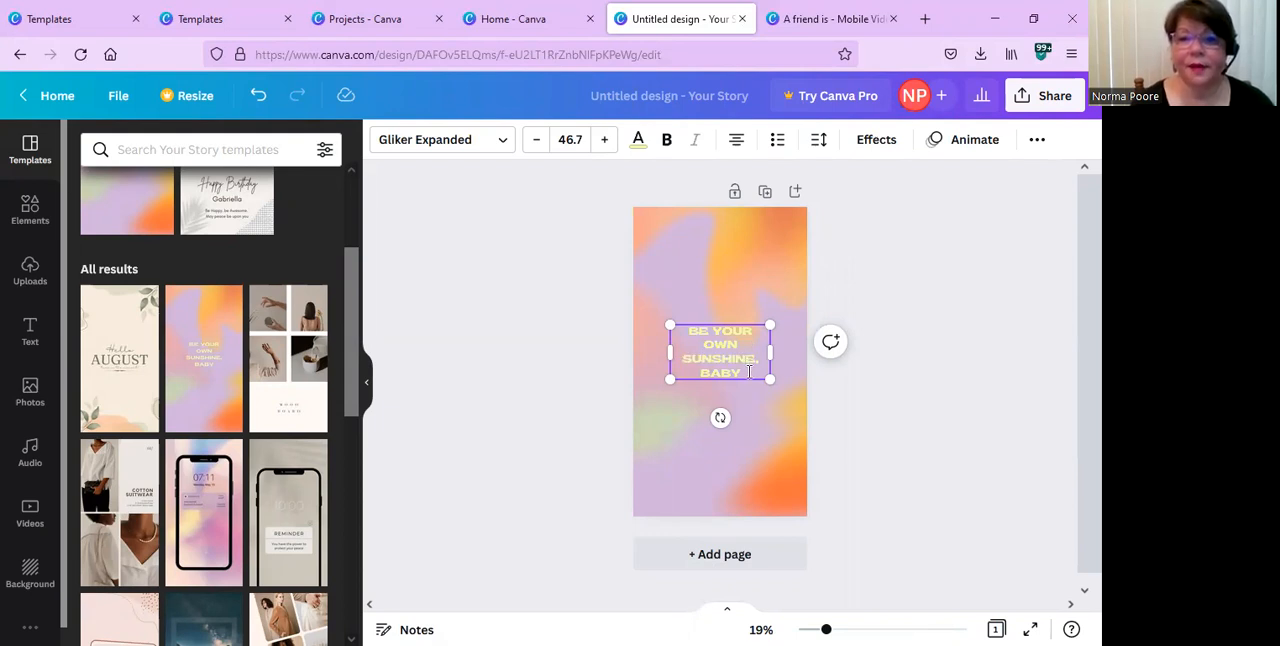
{"action": "left_click_drag", "start_coordinate": [745, 373], "coordinate": [685, 327]}
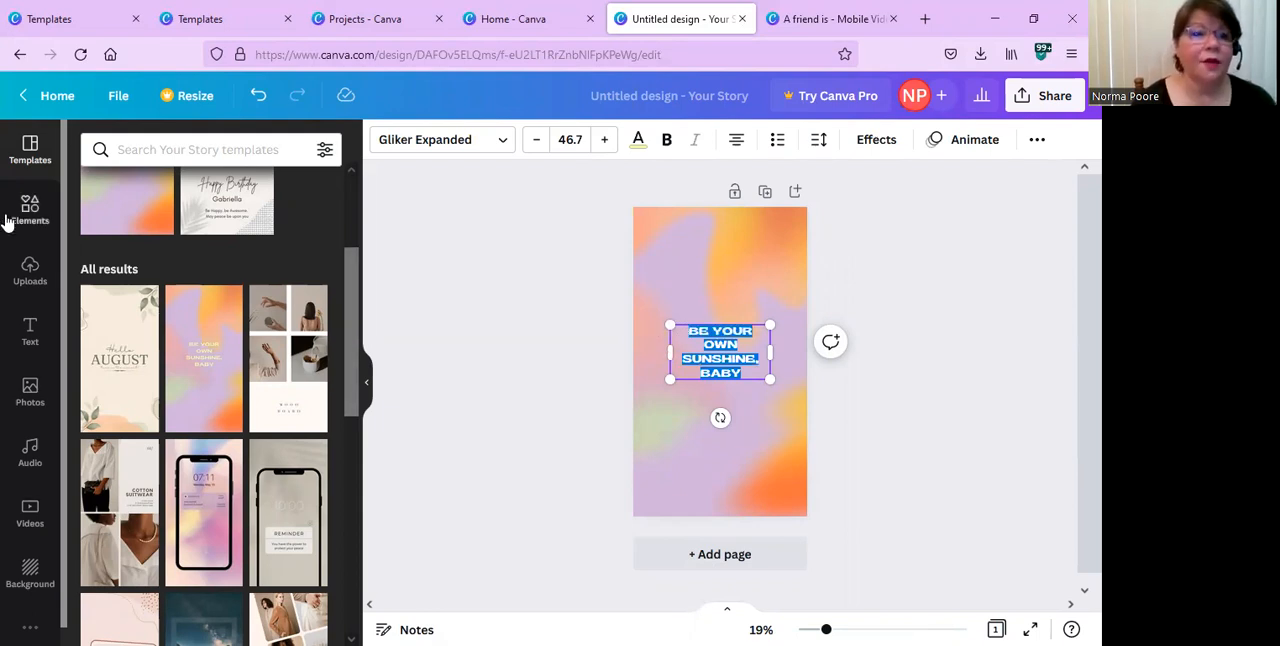
Replace the template's quote with "TRUST AND OBEY FOR THERE'S NO OTHER WAY TO BE HAPPY IN JESUS BUT TO TRUST AND OBEY".
{"action": "left_click", "coordinate": [30, 330]}
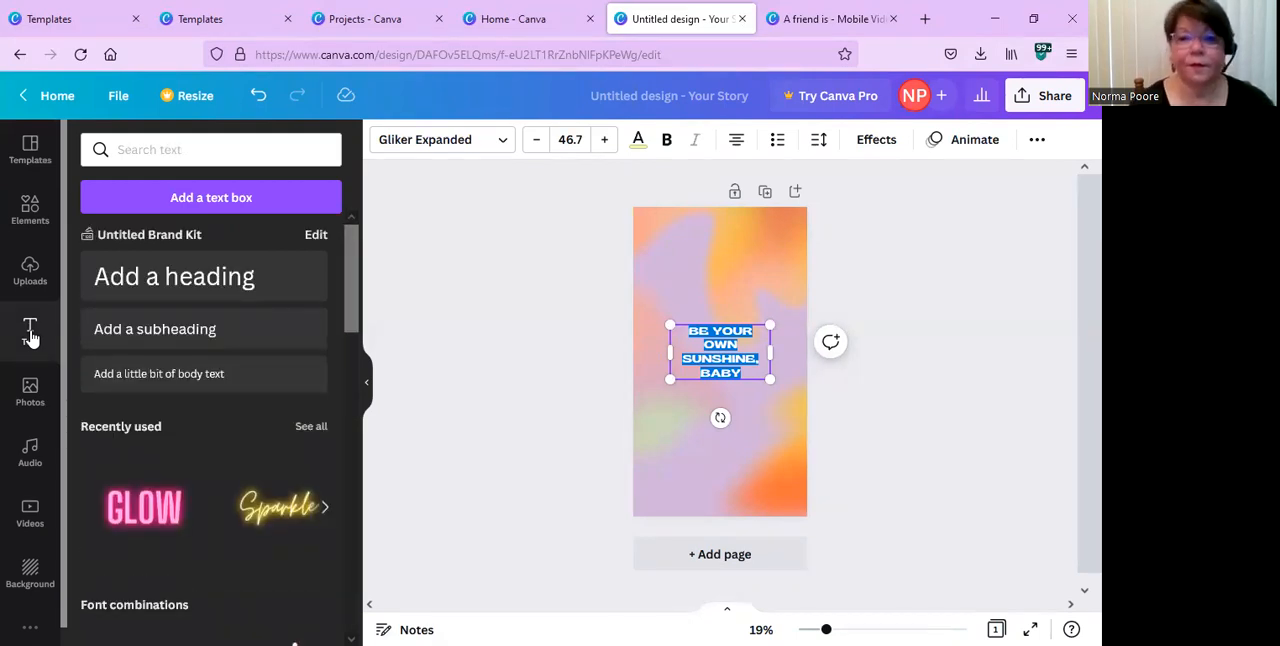
{"action": "left_click", "coordinate": [710, 342]}
{"action": "double_click", "coordinate": [710, 342]}
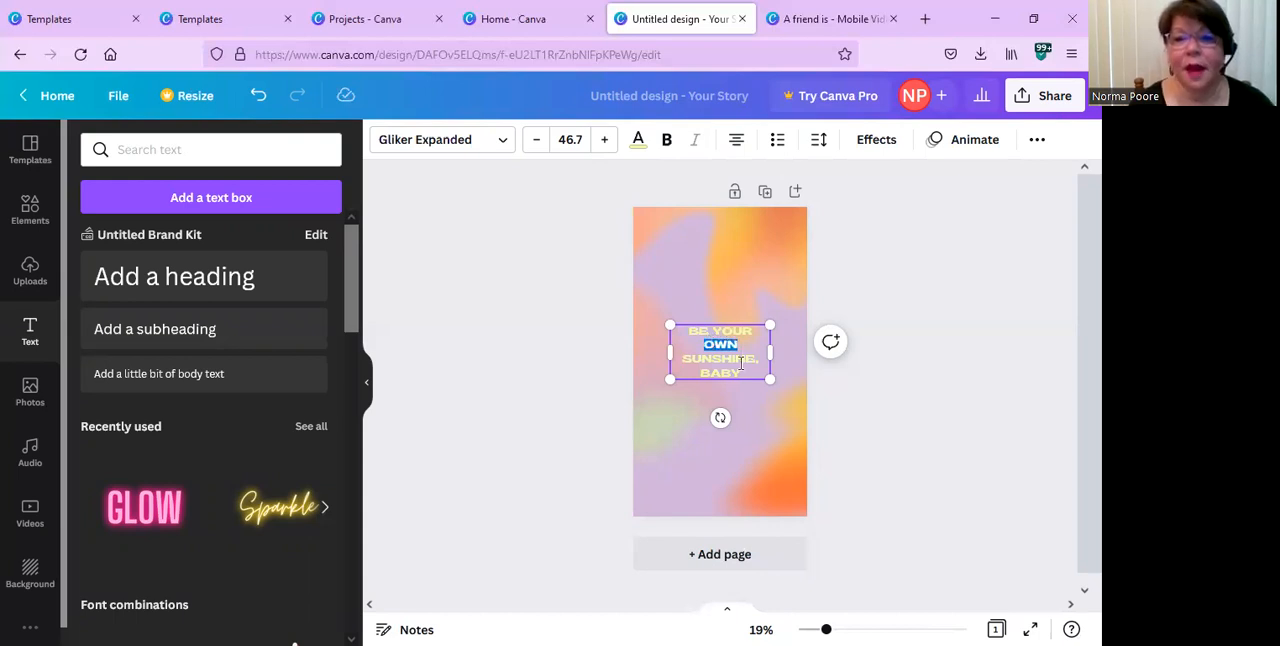
{"action": "left_click_drag", "start_coordinate": [742, 366], "coordinate": [677, 331]}
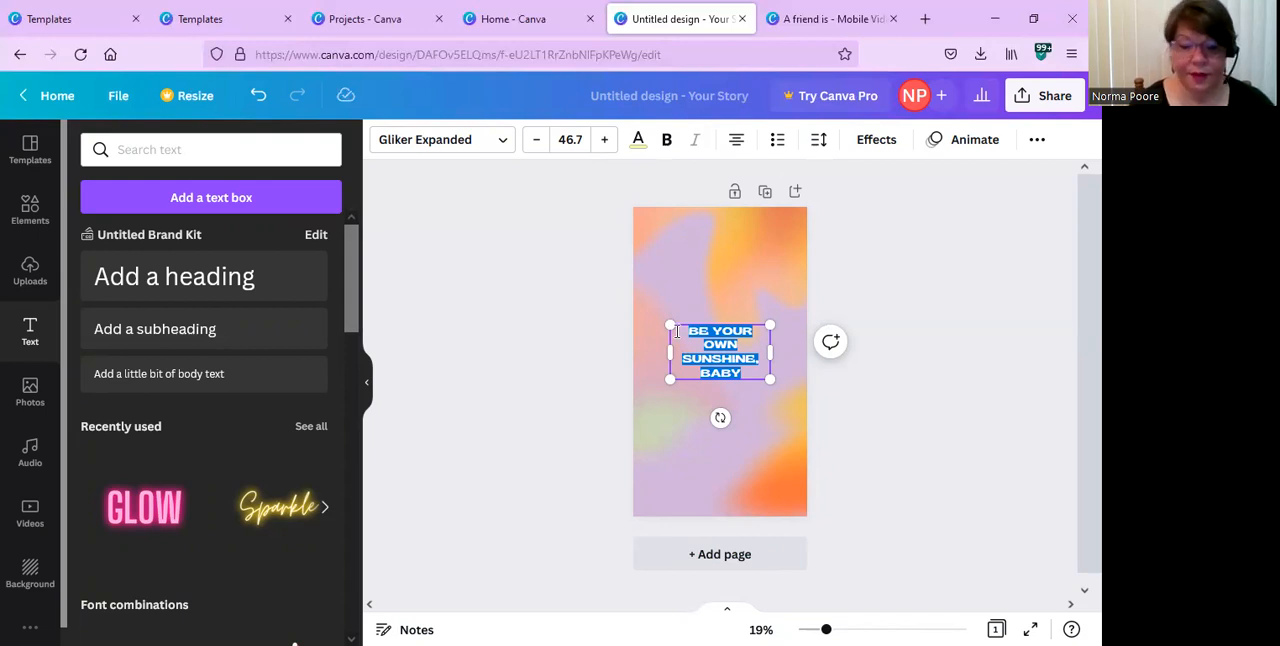
{"action": "key", "text": "BackSpace"}
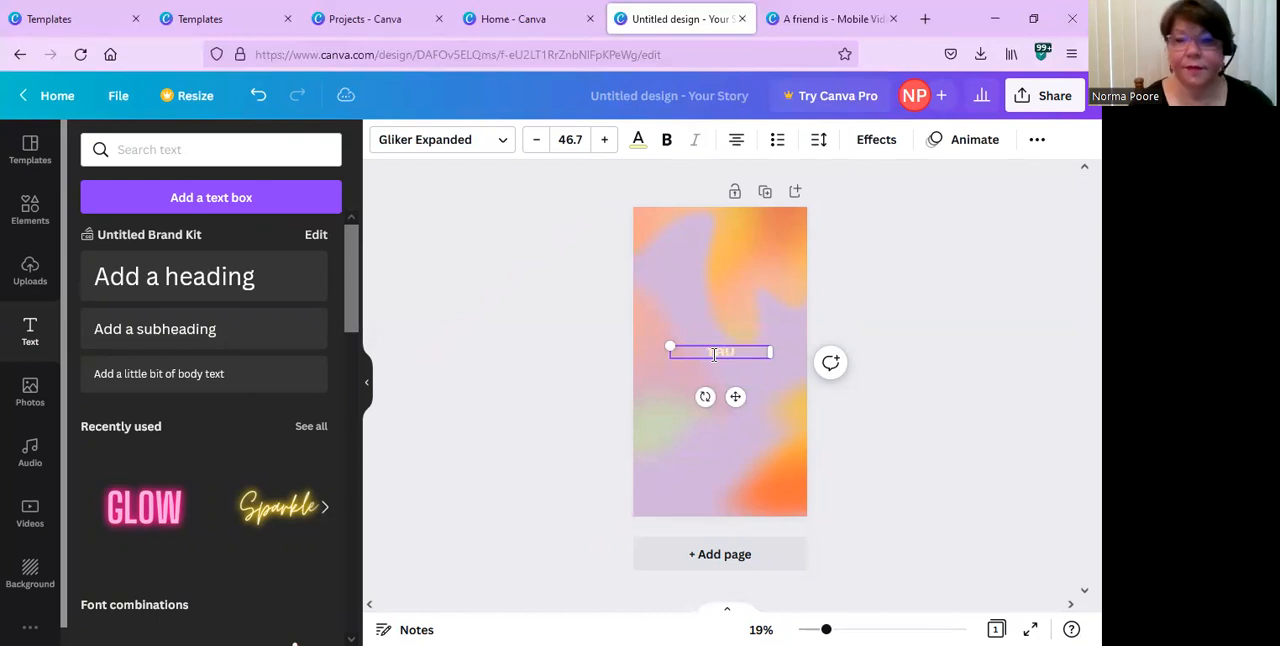
{"action": "type", "text": "TRUT"}
{"action": "key", "text": "BackSpace"}
{"action": "type", "text": "ST Y"}
{"action": "key", "text": "BackSpace"}
{"action": "key", "text": "BackSpace"}
{"action": "key", "text": "BackSpace"}
{"action": "key", "text": "BackSpace"}
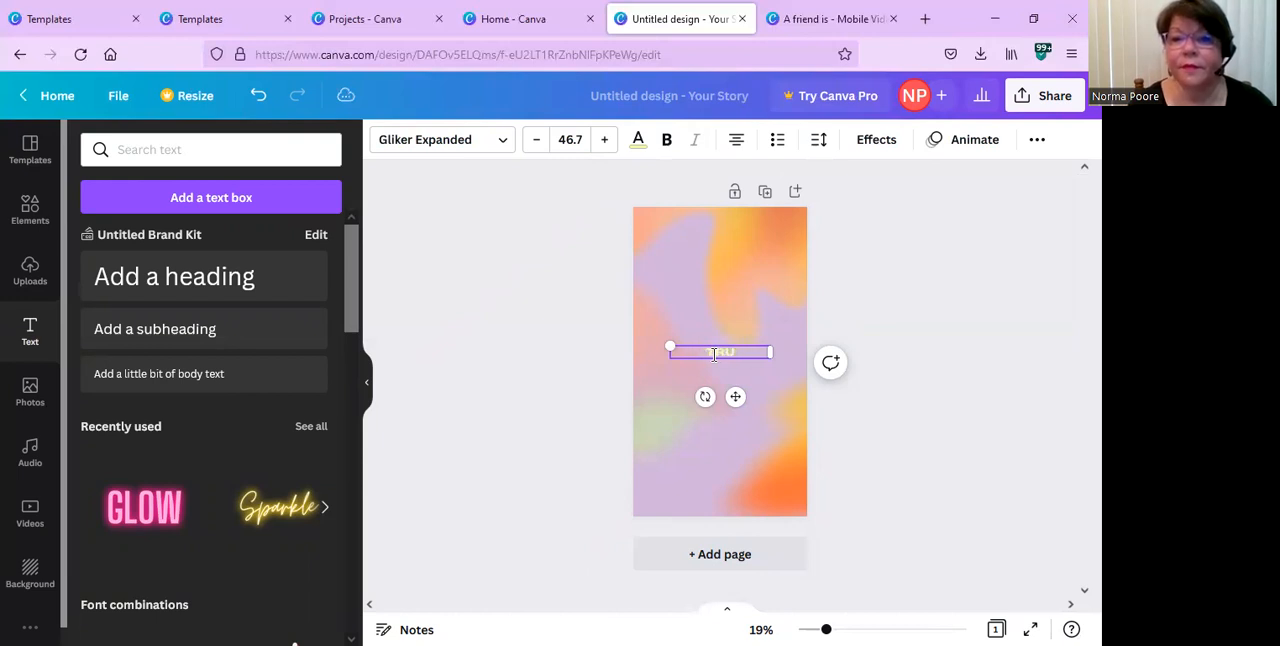
{"action": "type", "text": "ST AND"}
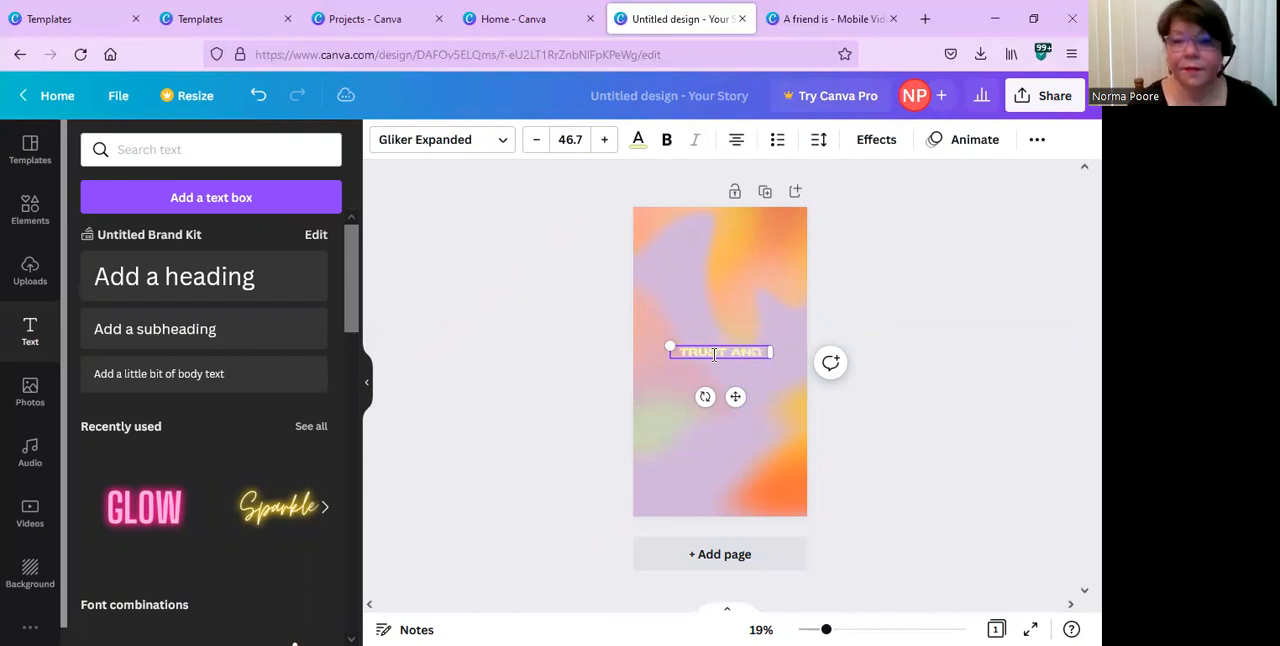
{"action": "type", "text": " CBEY FO"}
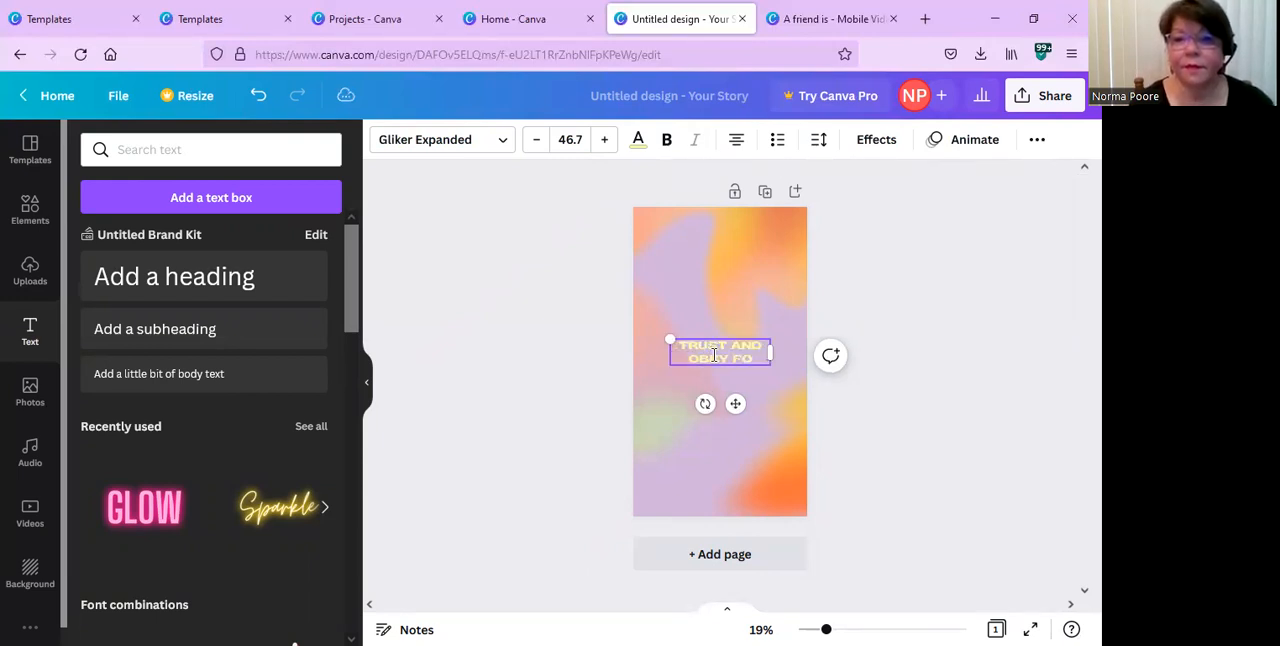
{"action": "type", "text": "R THERE'S"}
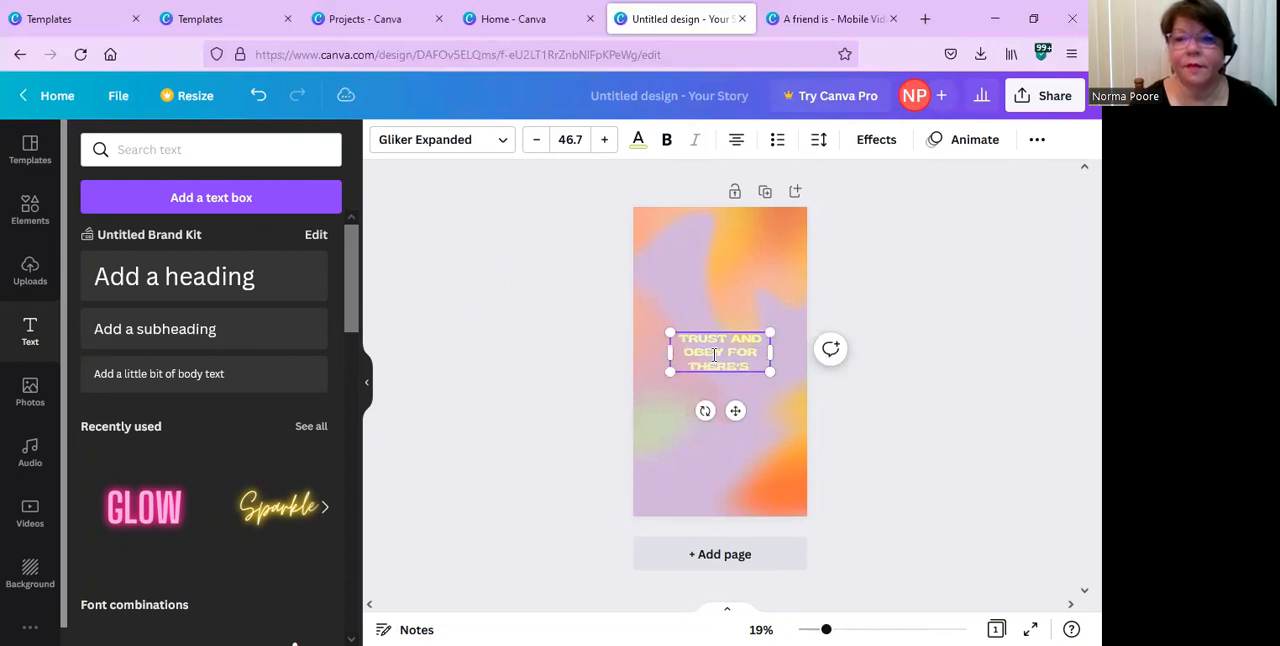
{"action": "type", "text": " NO OTHER WAY T"}
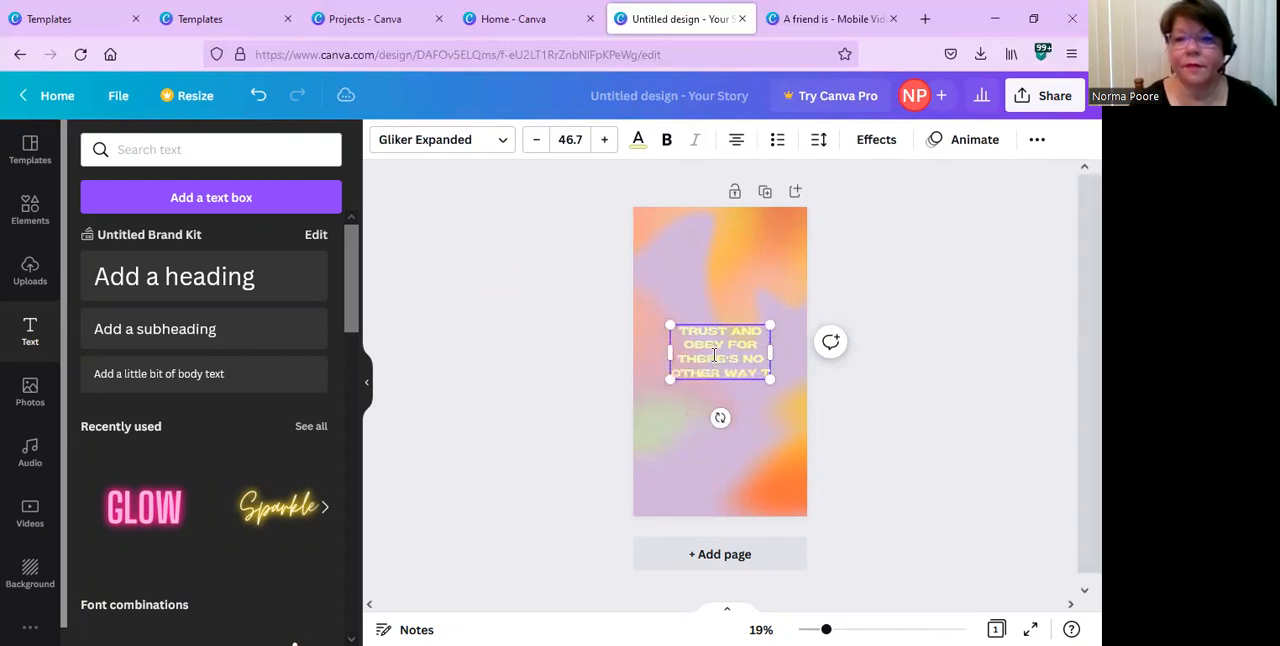
{"action": "type", "text": "O BE HAPPY"}
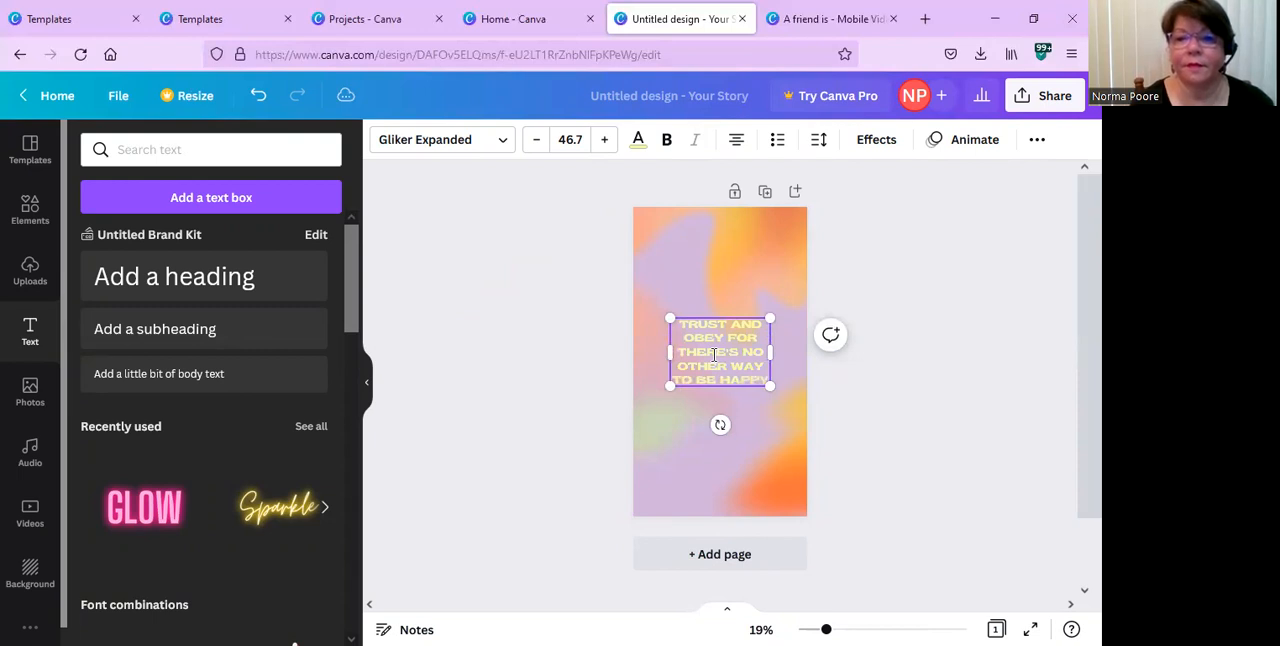
{"action": "type", "text": " IN JESUS"}
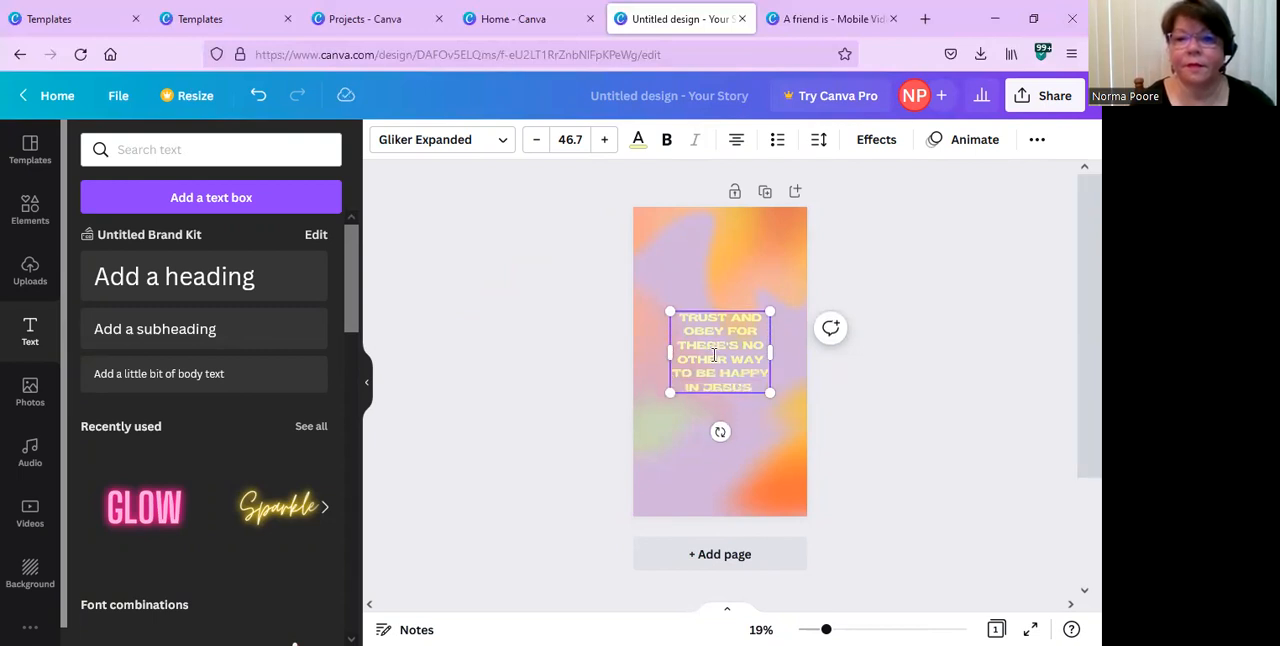
{"action": "type", "text": " BUT TO TRUST"}
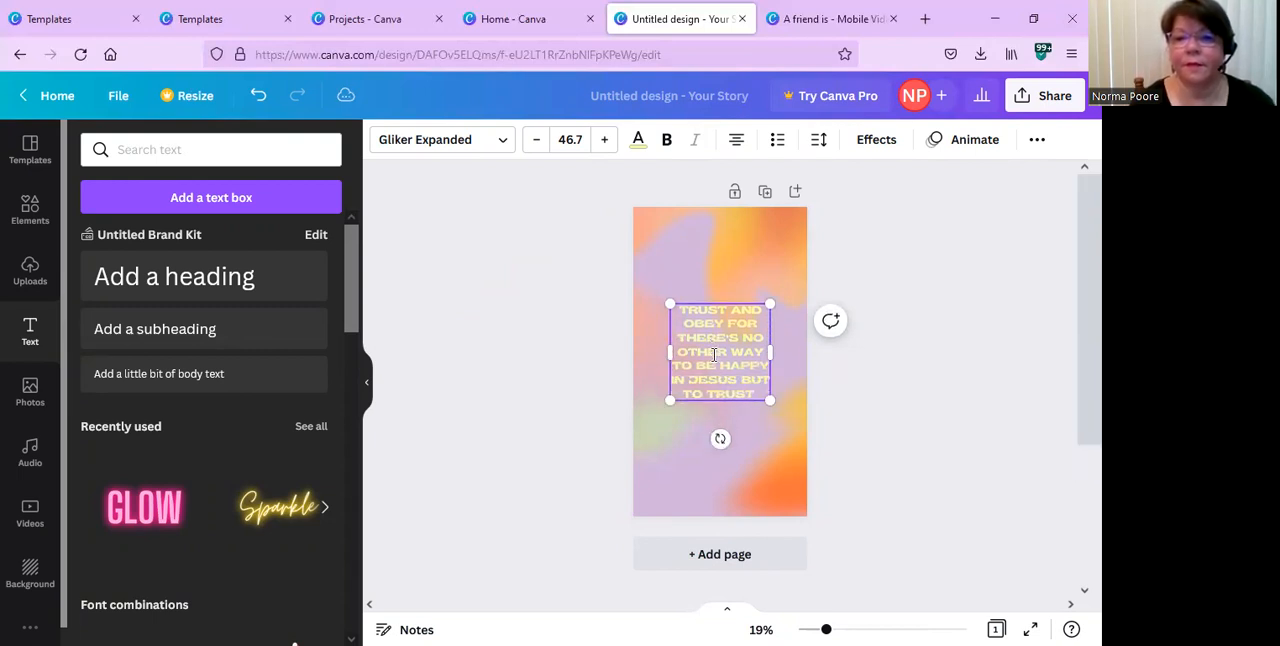
{"action": "type", "text": " AND OBEY"}
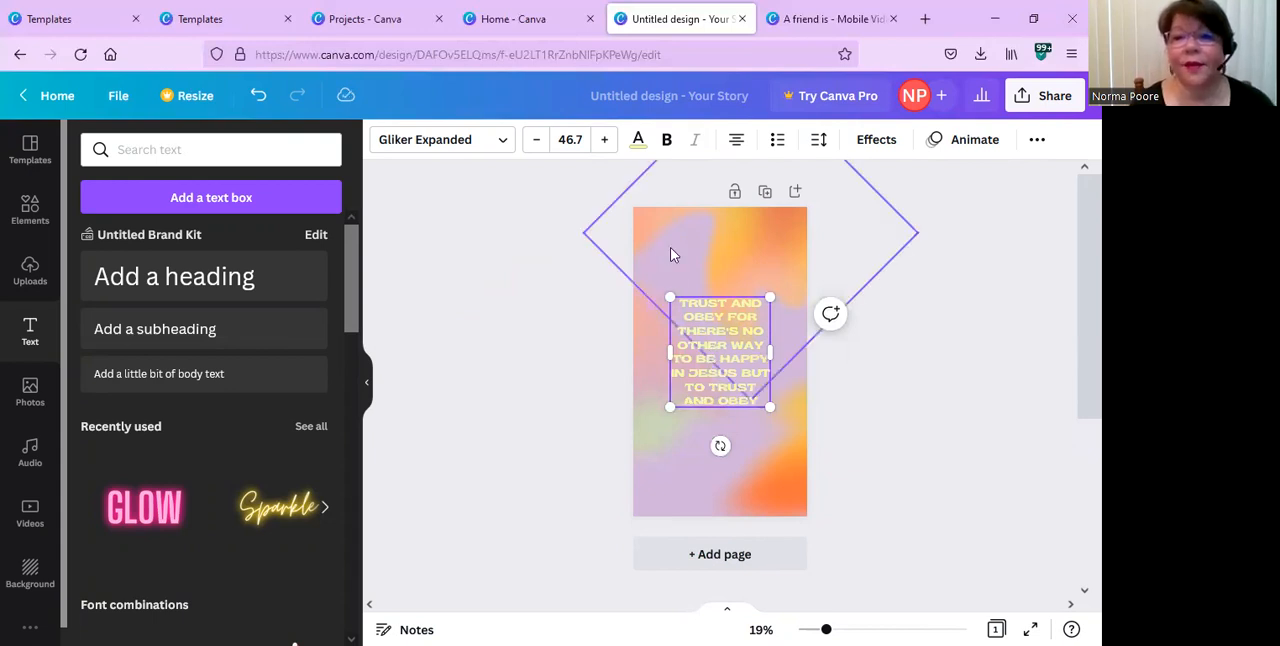
Recolor the quote with the coral pink photo color and delete the orange gradient image at the page's lower-right corner.
{"action": "left_click", "coordinate": [638, 142]}
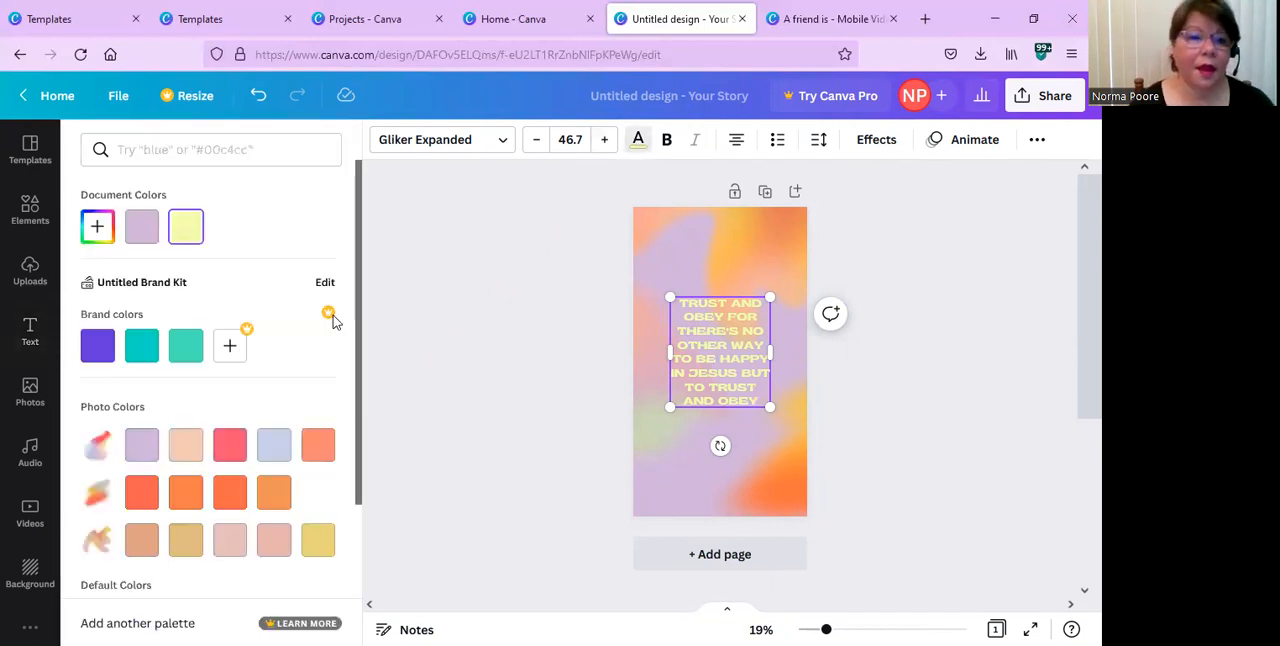
{"action": "left_click", "coordinate": [225, 458]}
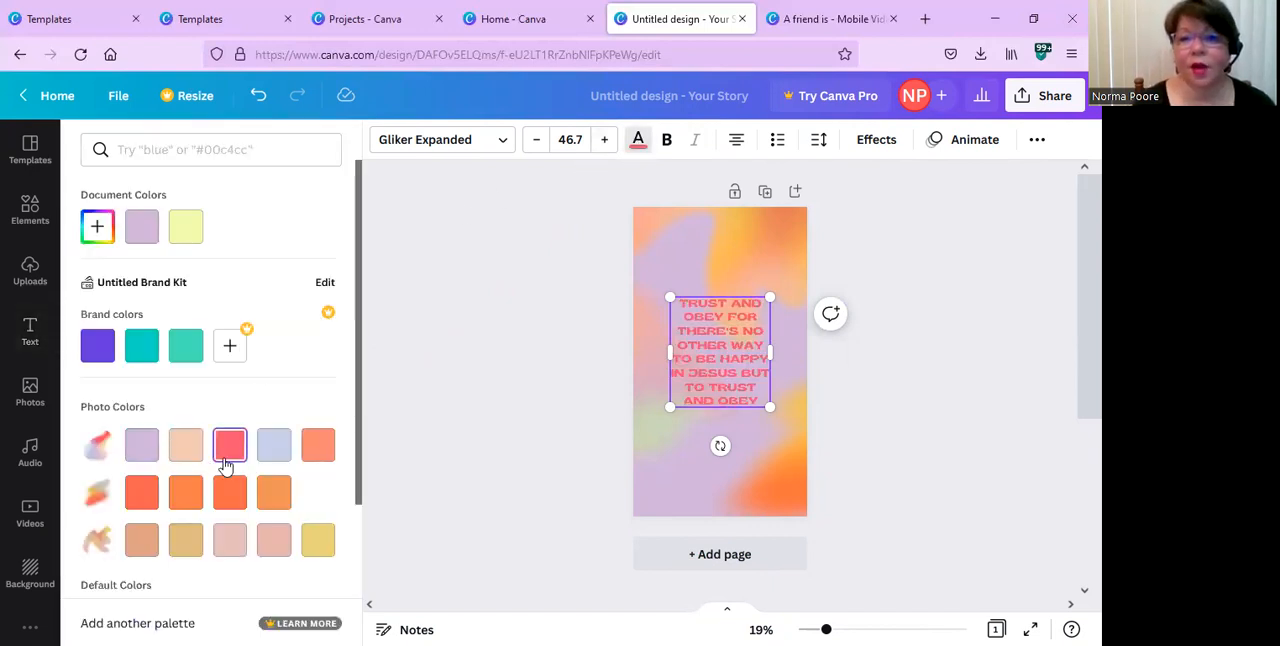
{"action": "left_click", "coordinate": [768, 458]}
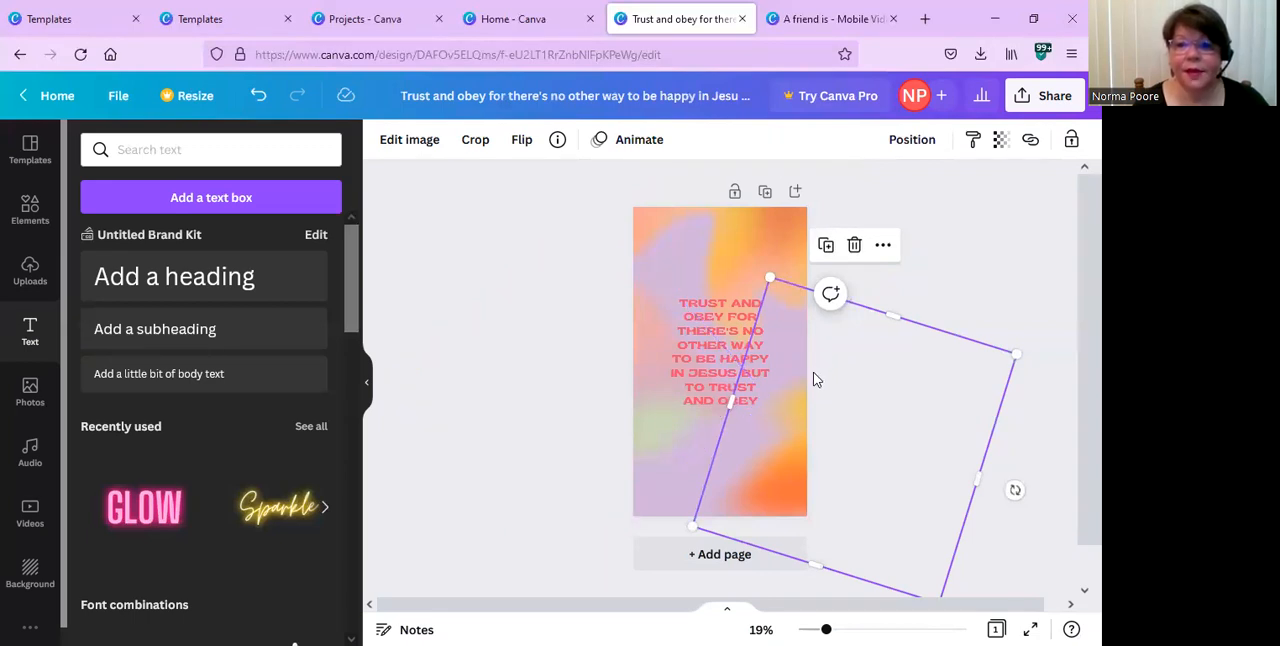
{"action": "left_click", "coordinate": [856, 247]}
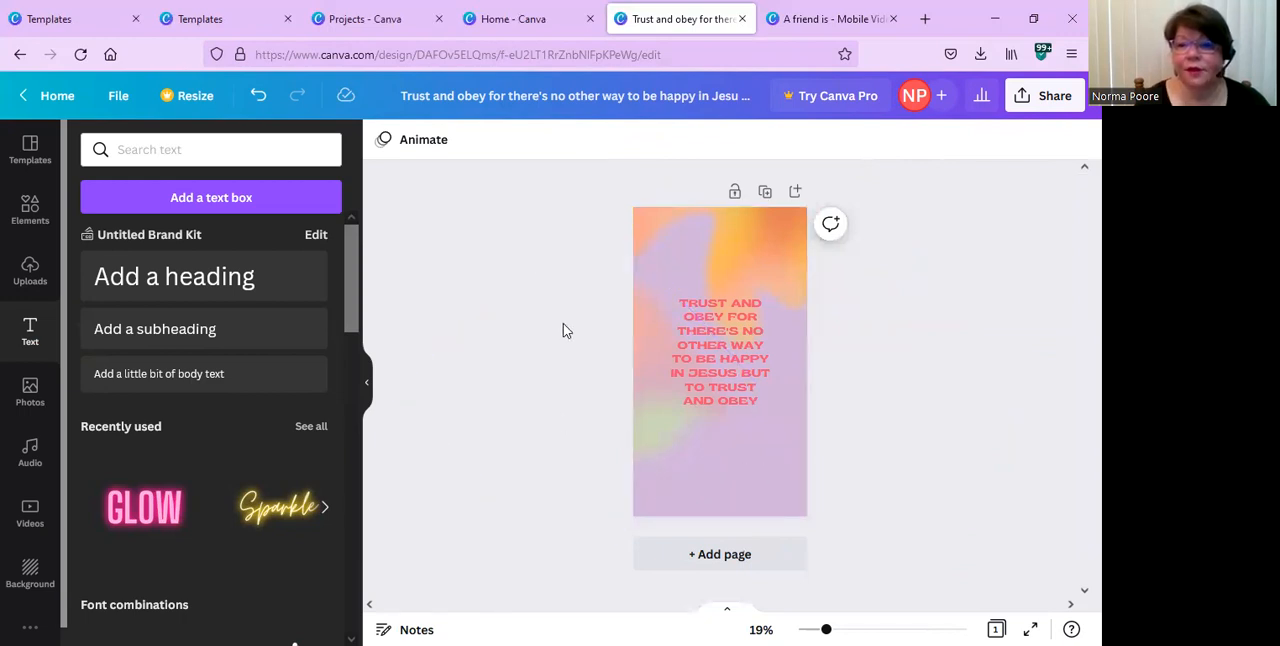
Undo the deletion of the orange gradient image at the page's lower-right corner.
{"action": "left_click", "coordinate": [259, 104]}
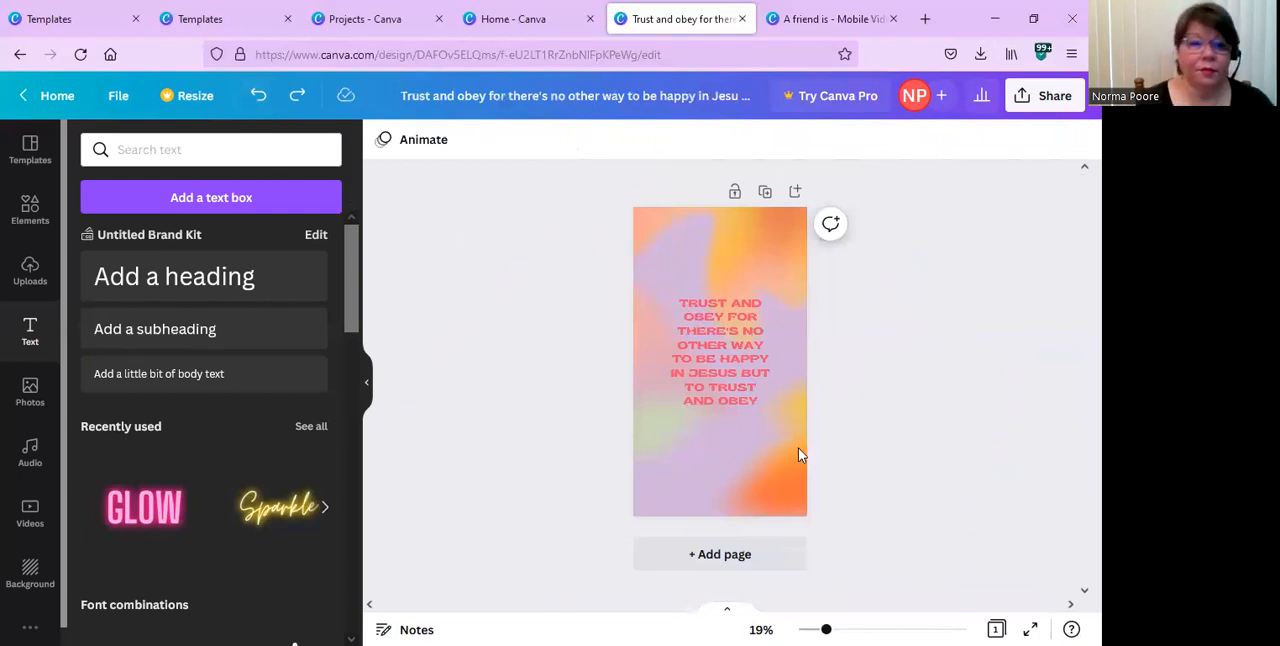
Preview the Simple, Sleek, Fun, Corporate, Party and Chill page animations, and apply Disco to the story page.
{"action": "left_click", "coordinate": [422, 143]}
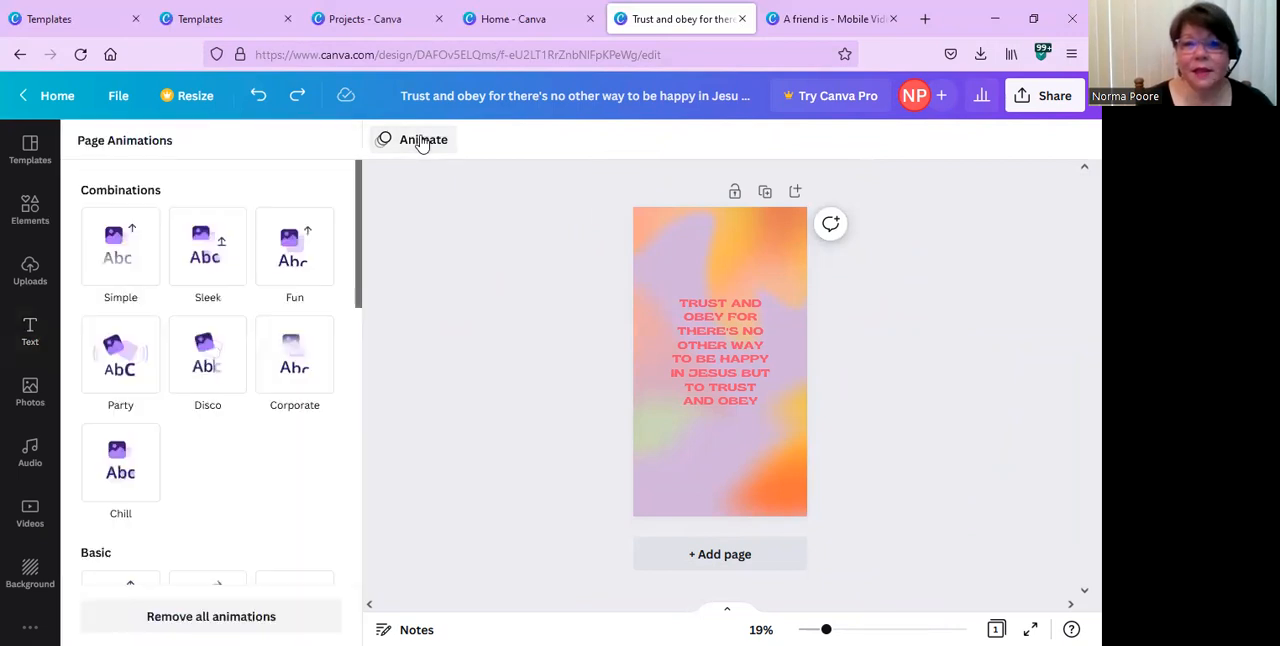
{"action": "left_click", "coordinate": [145, 234]}
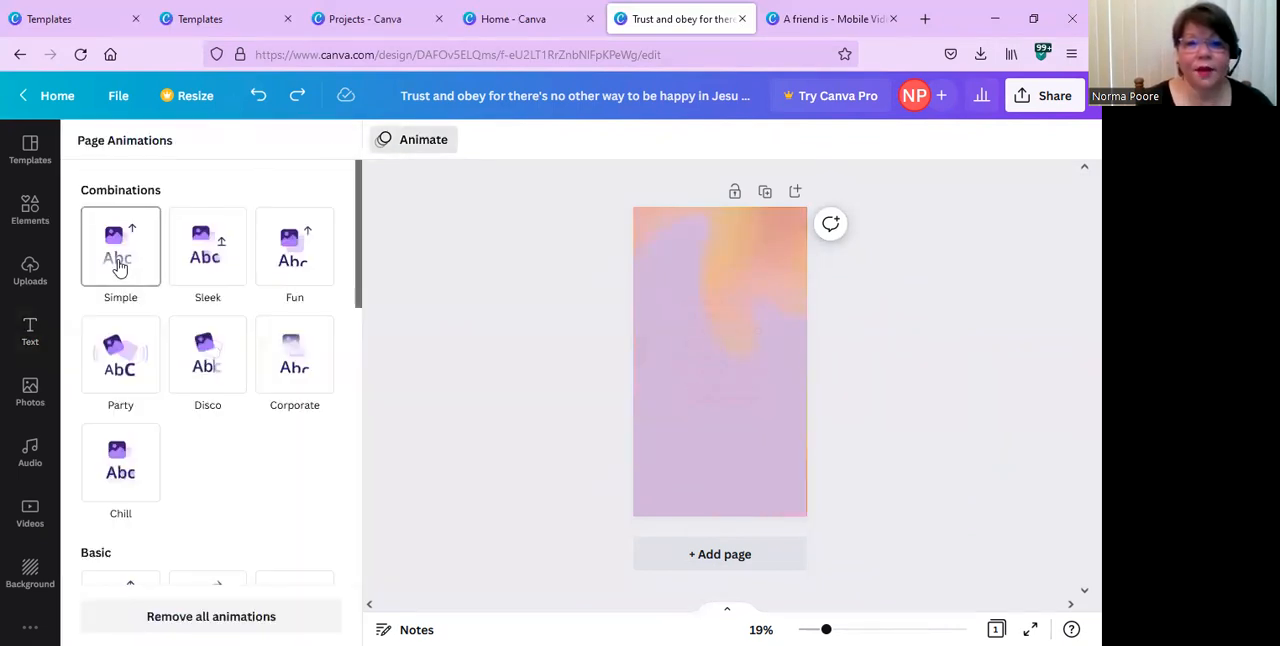
{"action": "left_click", "coordinate": [234, 267]}
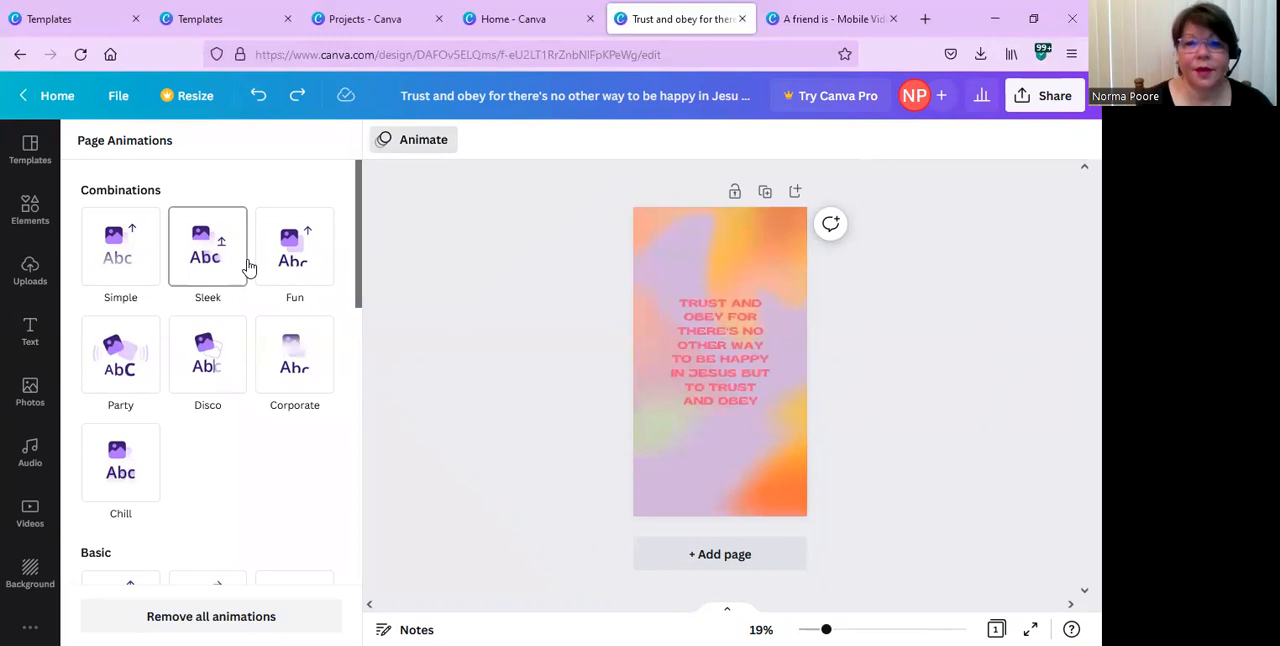
{"action": "left_click", "coordinate": [304, 268]}
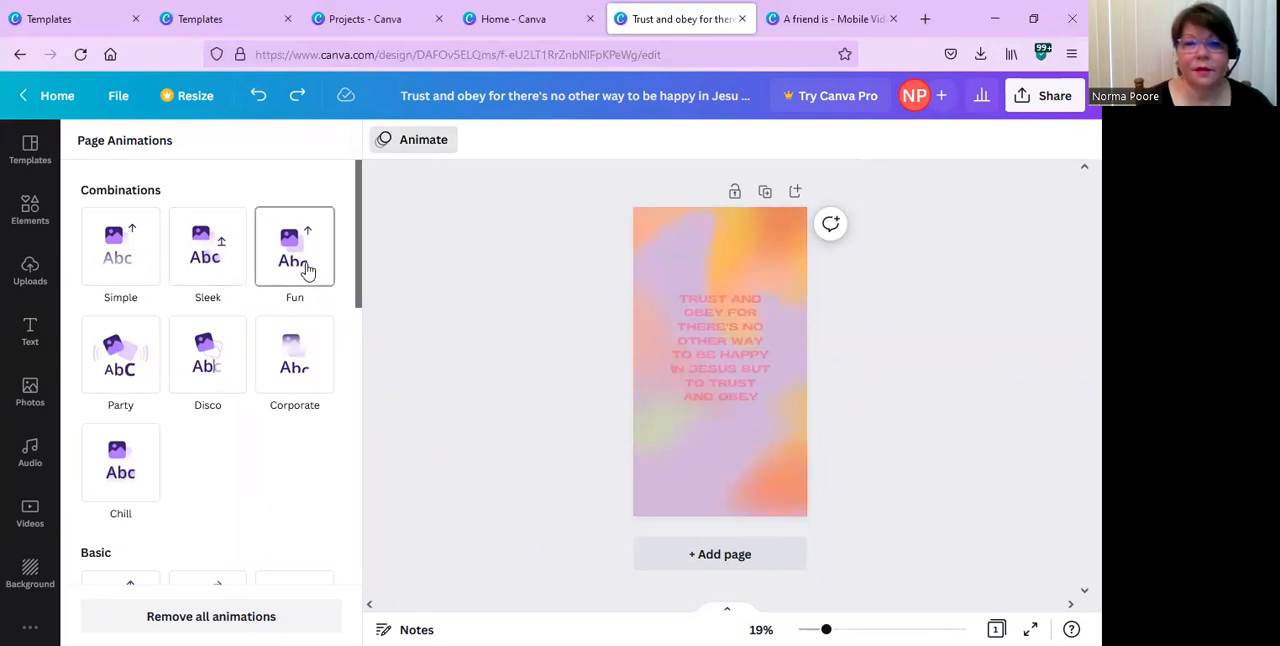
{"action": "left_click", "coordinate": [288, 376]}
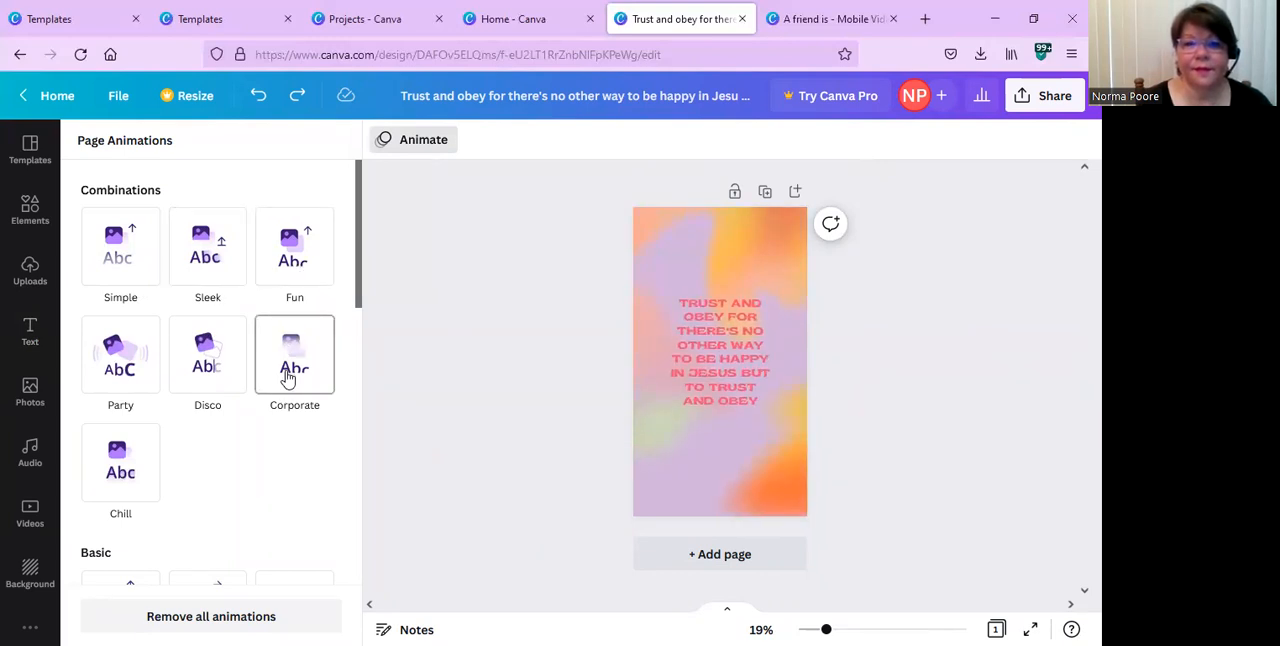
{"action": "left_click", "coordinate": [188, 402]}
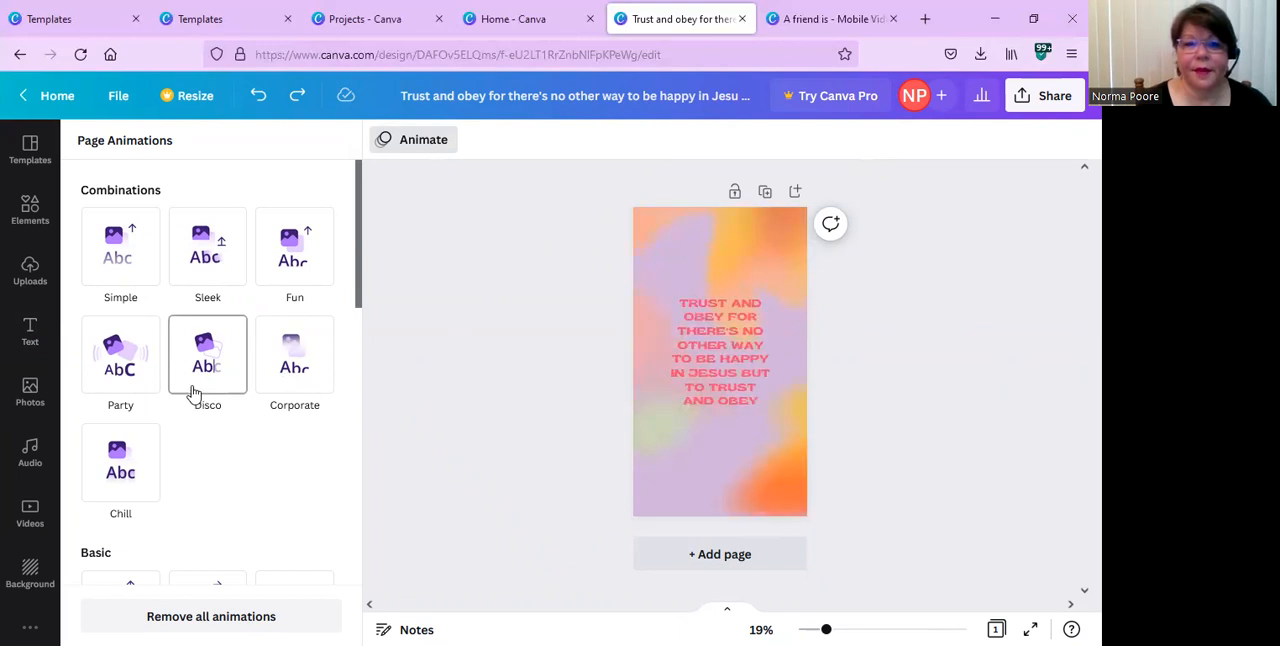
{"action": "left_click", "coordinate": [145, 388]}
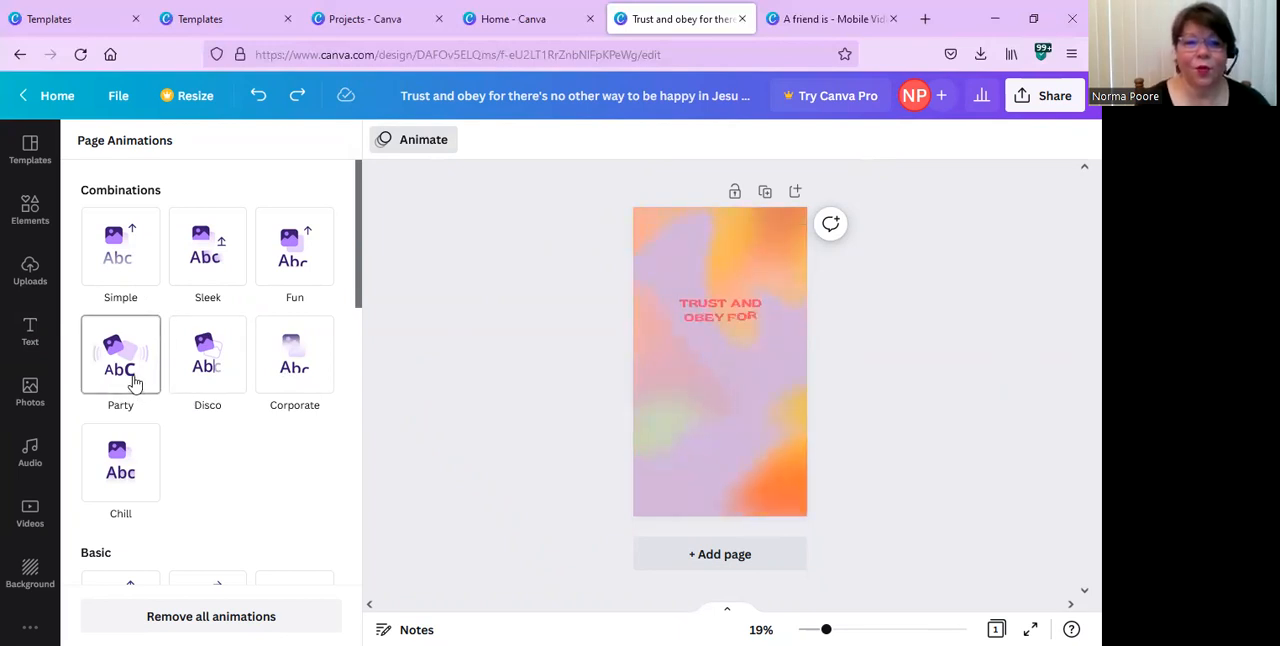
{"action": "left_click", "coordinate": [121, 494]}
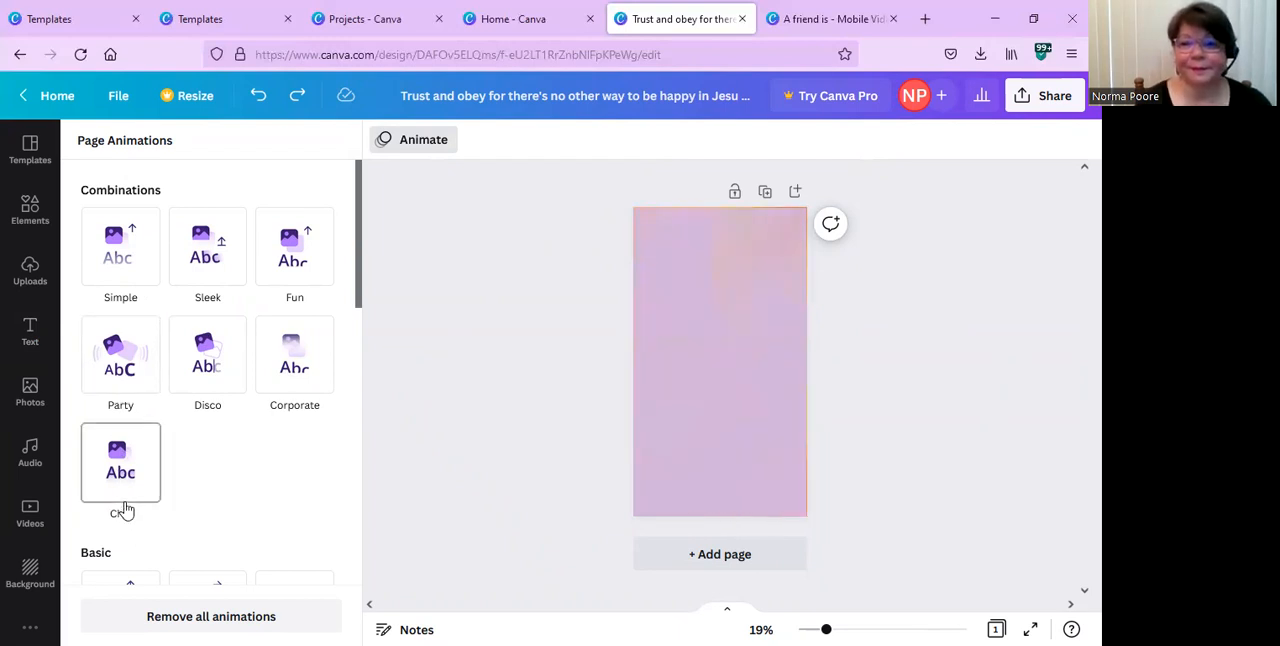
{"action": "left_click", "coordinate": [96, 383]}
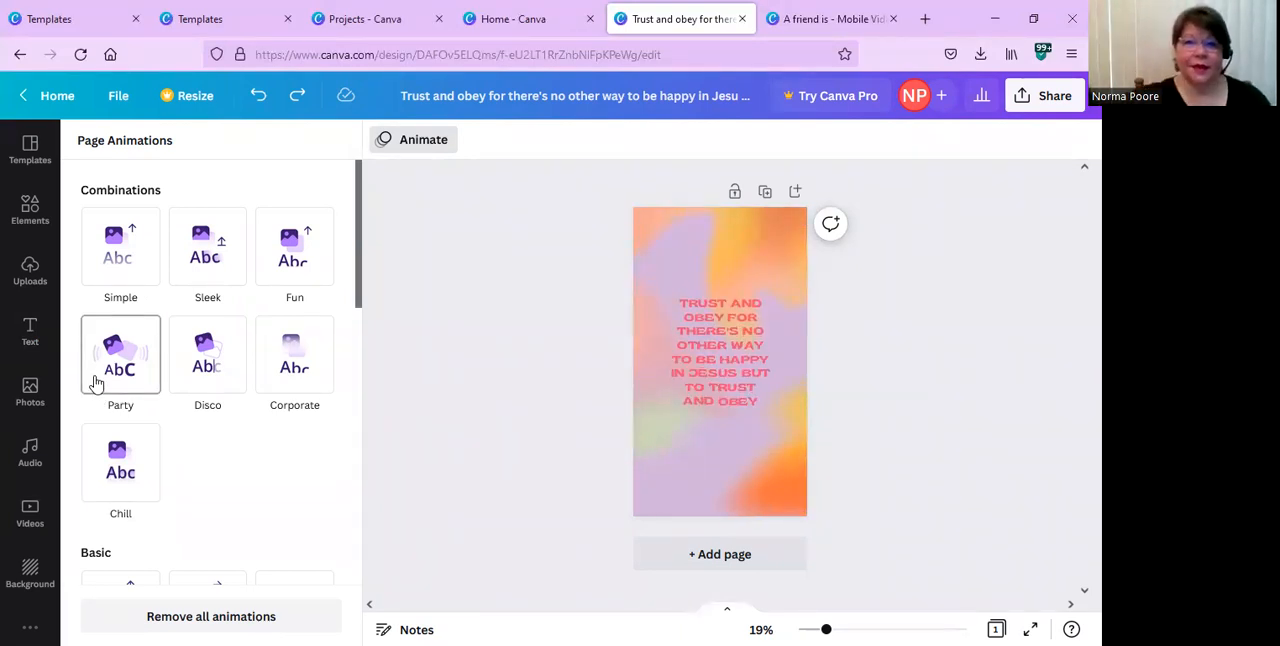
{"action": "left_click", "coordinate": [203, 370]}
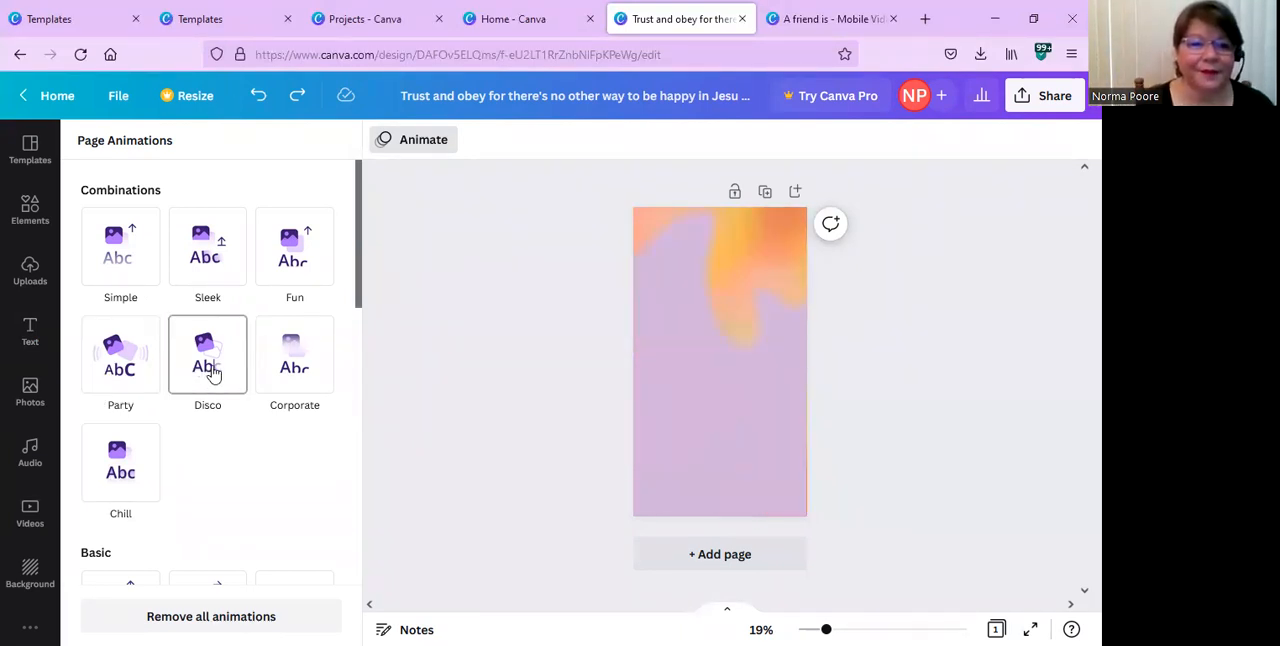
{"action": "left_click", "coordinate": [203, 370]}
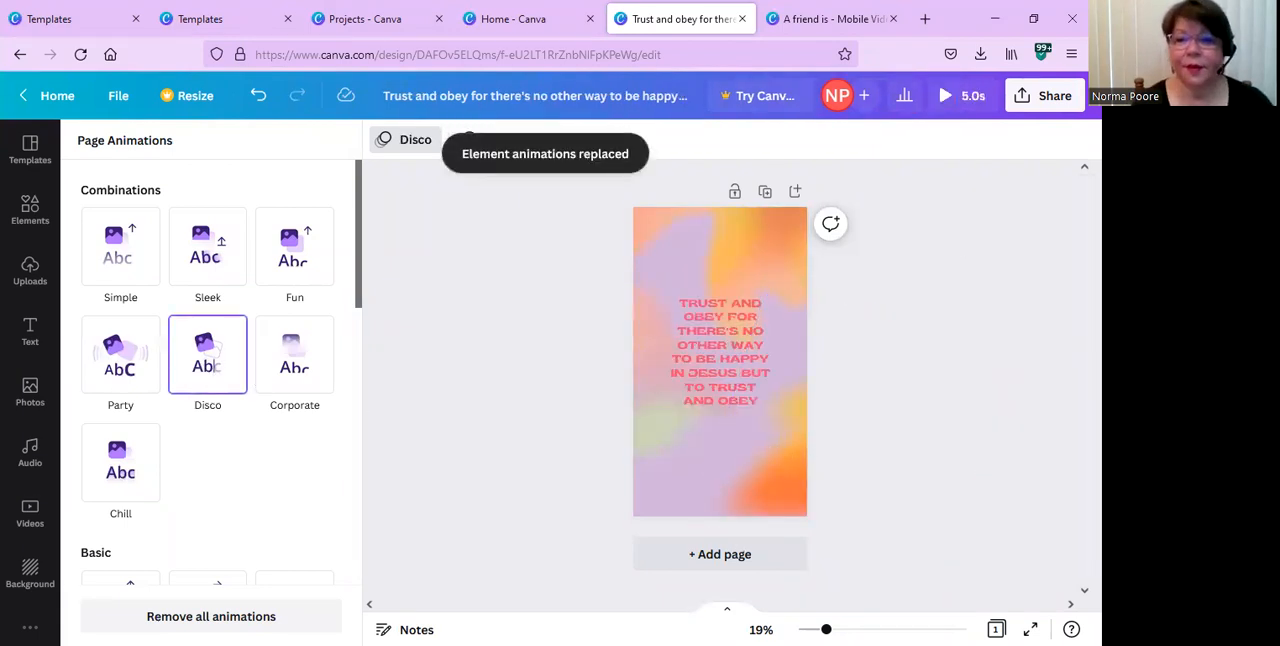
Examine the design's social sharing destinations and the Instagram Personal posting option, and return to the main sharing options.
{"action": "left_click", "coordinate": [1027, 100]}
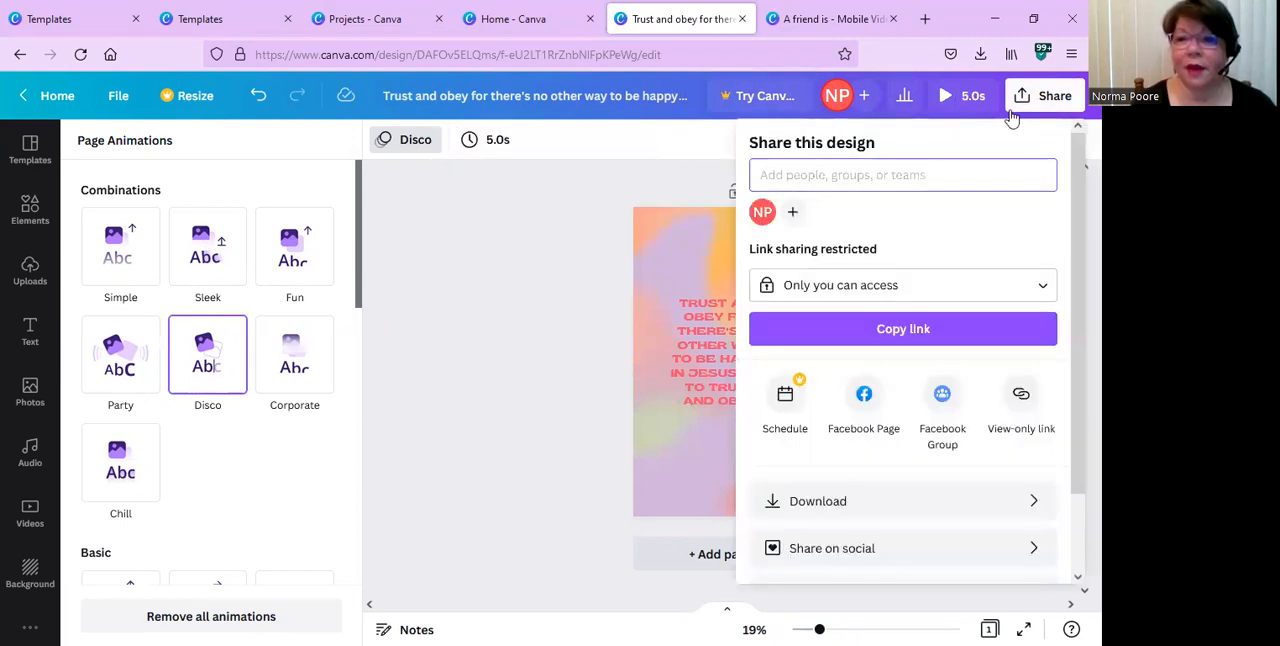
{"action": "left_click", "coordinate": [913, 552]}
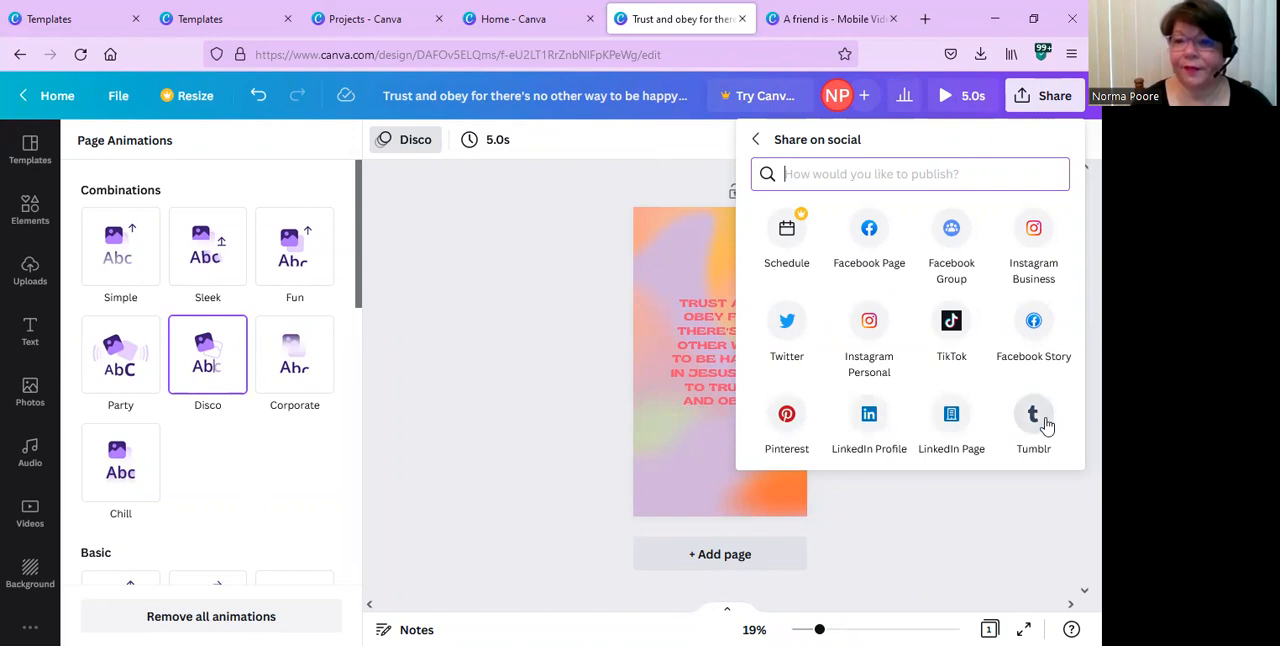
{"action": "left_click", "coordinate": [869, 322]}
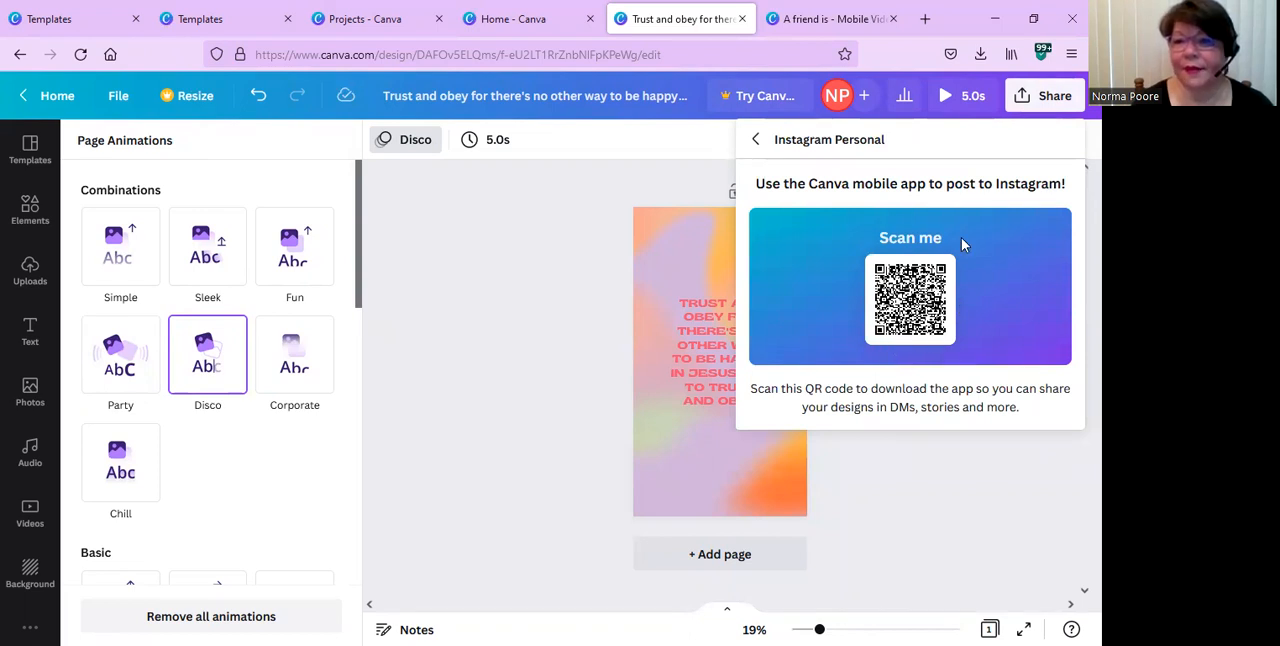
{"action": "left_click", "coordinate": [753, 142]}
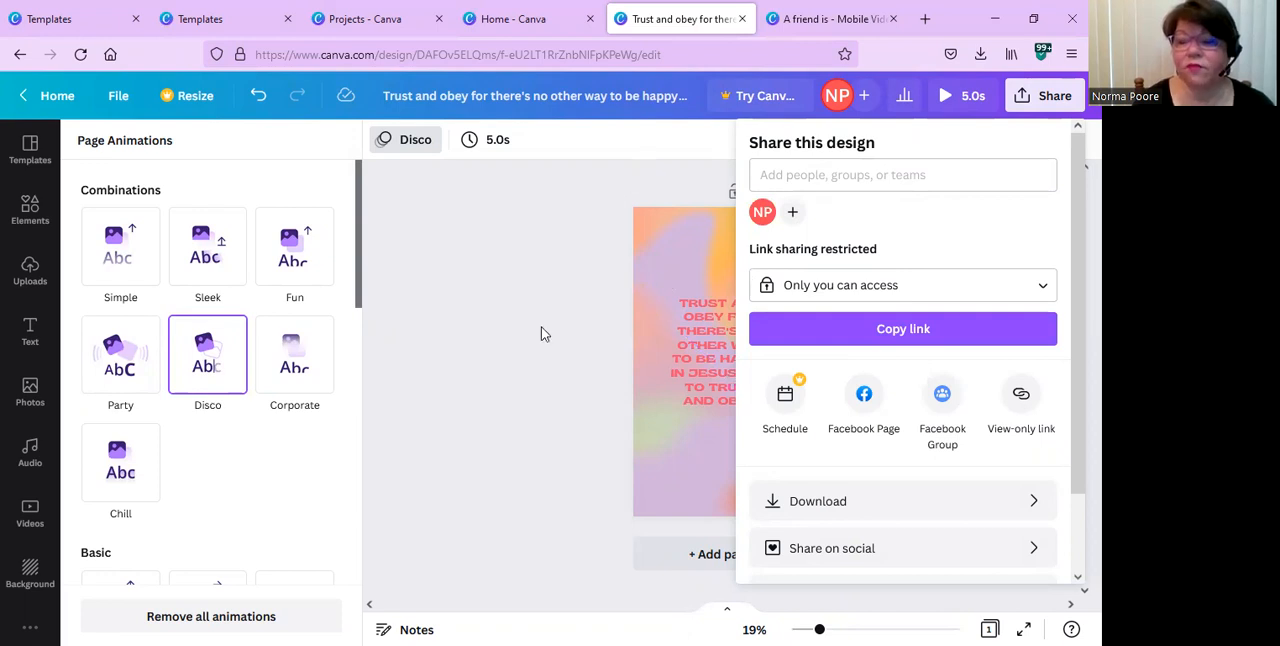
Examine the download settings for the animated story with MP4 Video as the file type, and dismiss them.
{"action": "left_click", "coordinate": [873, 507]}
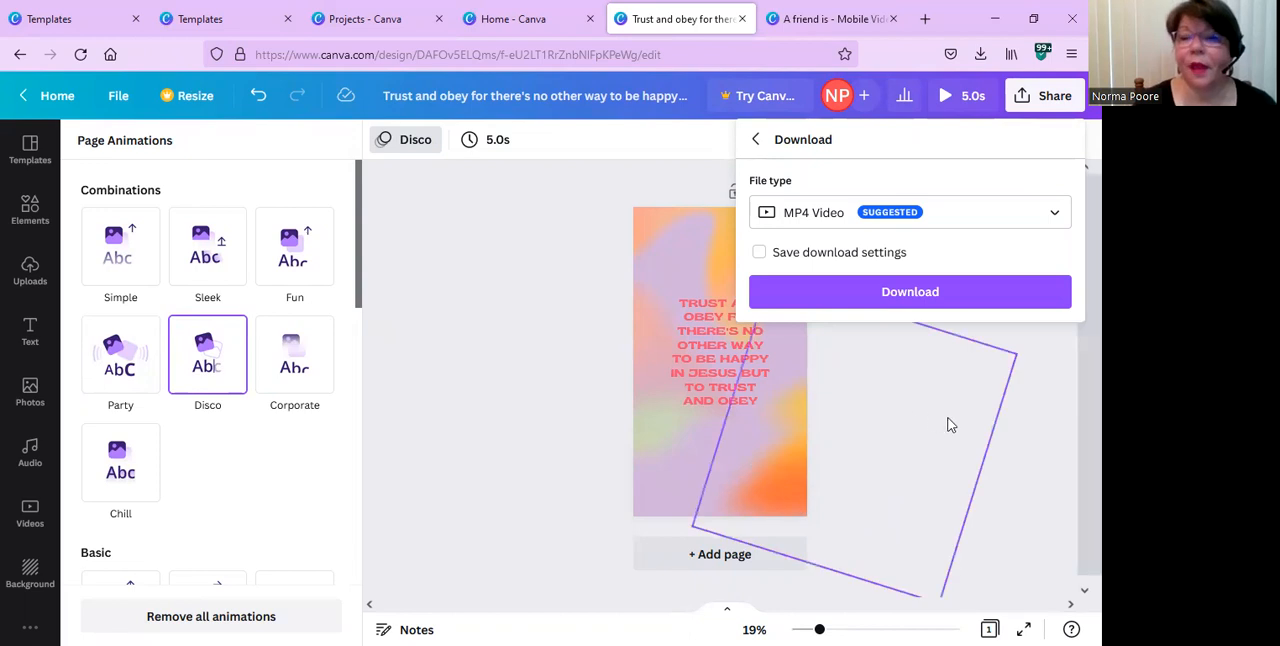
{"action": "left_click", "coordinate": [912, 298]}
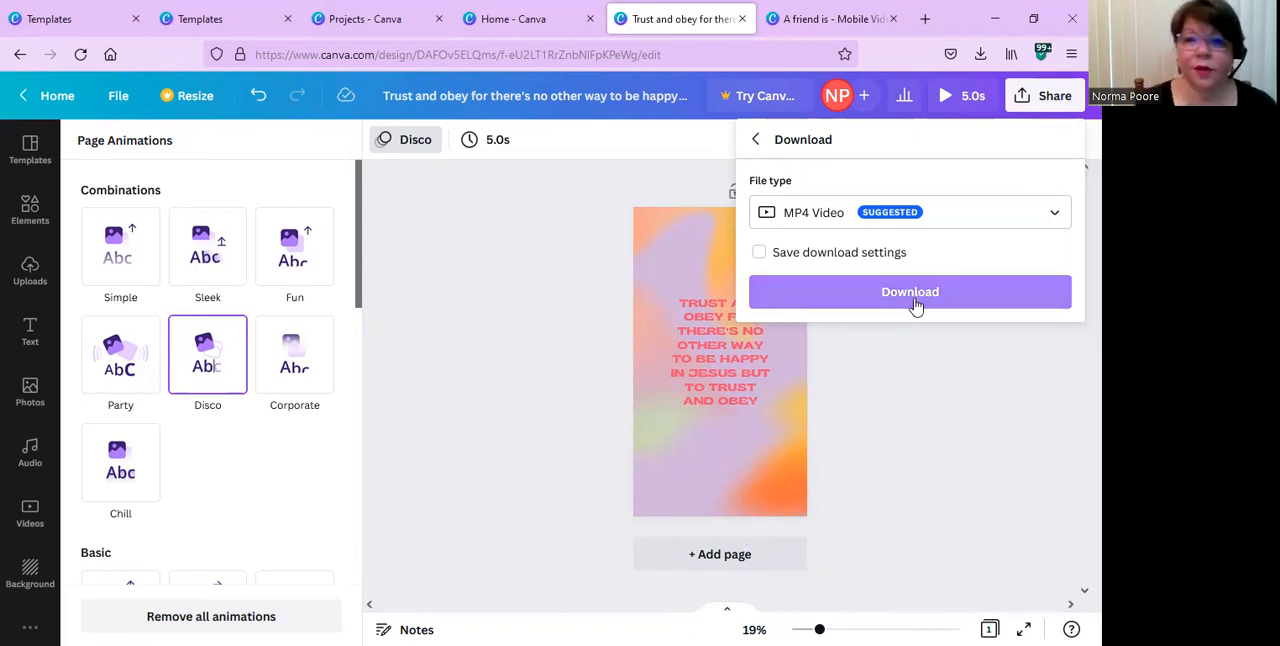
{"action": "left_click", "coordinate": [488, 335]}
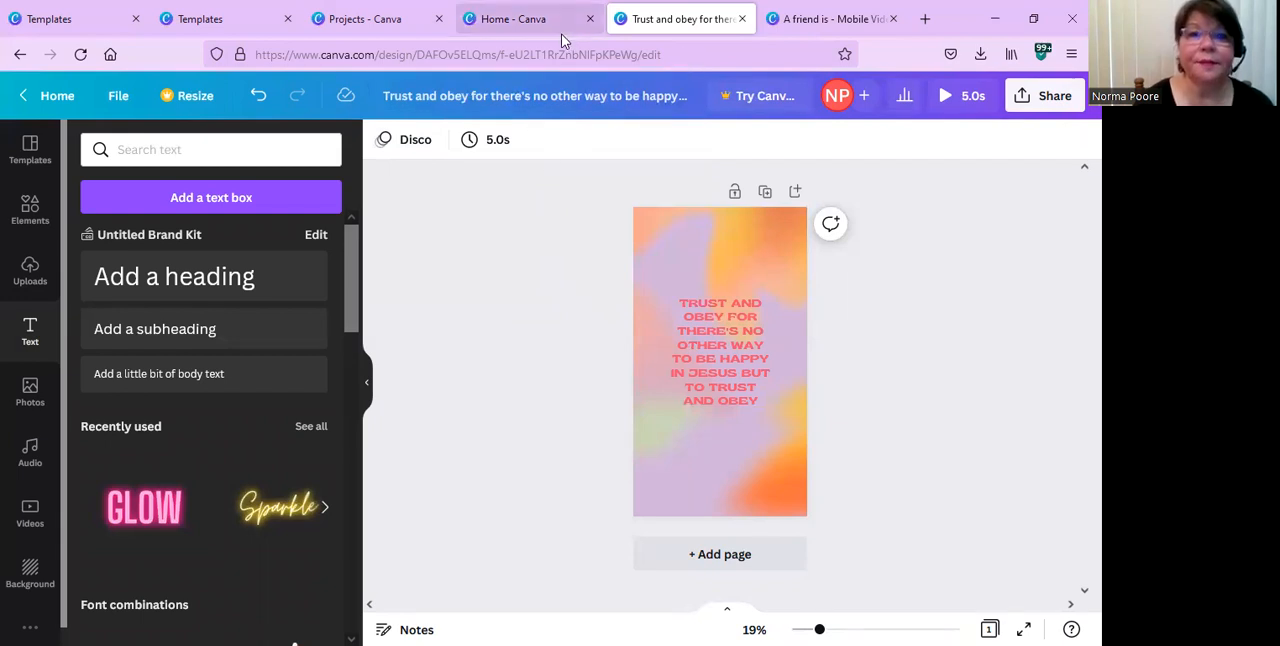
Close the browser tabs for Home, Projects, the second Templates page and the "A friend is" mobile video.
{"action": "left_click", "coordinate": [592, 22]}
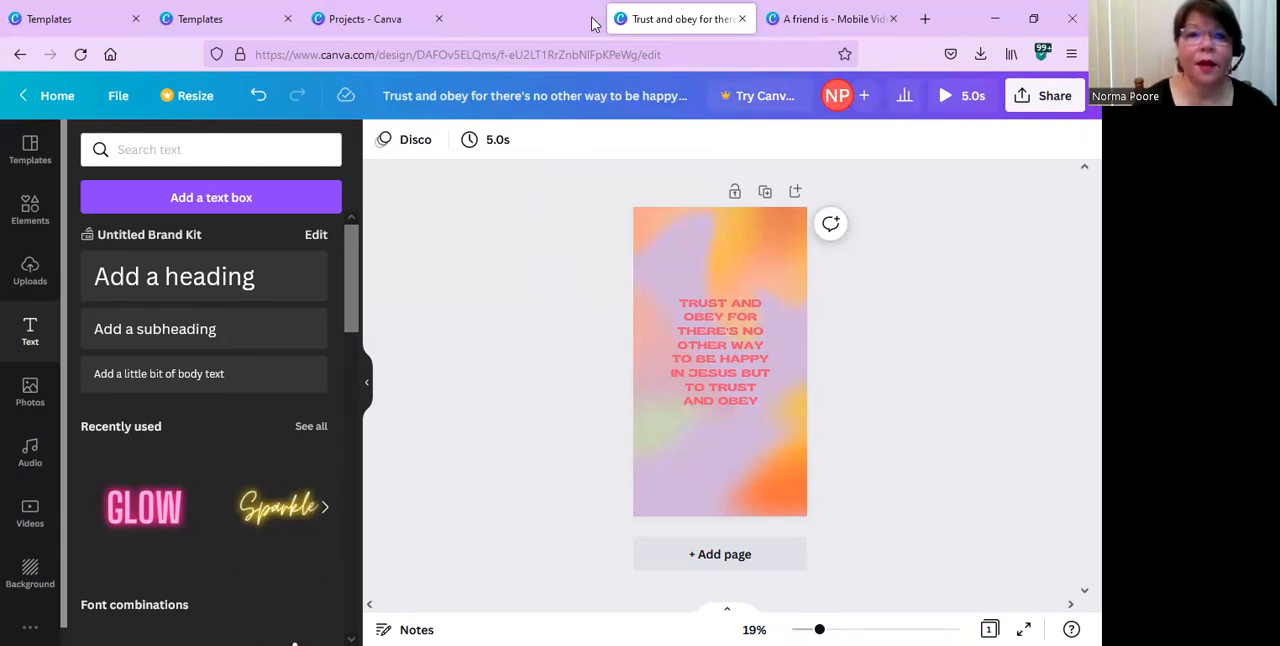
{"action": "left_click", "coordinate": [437, 20]}
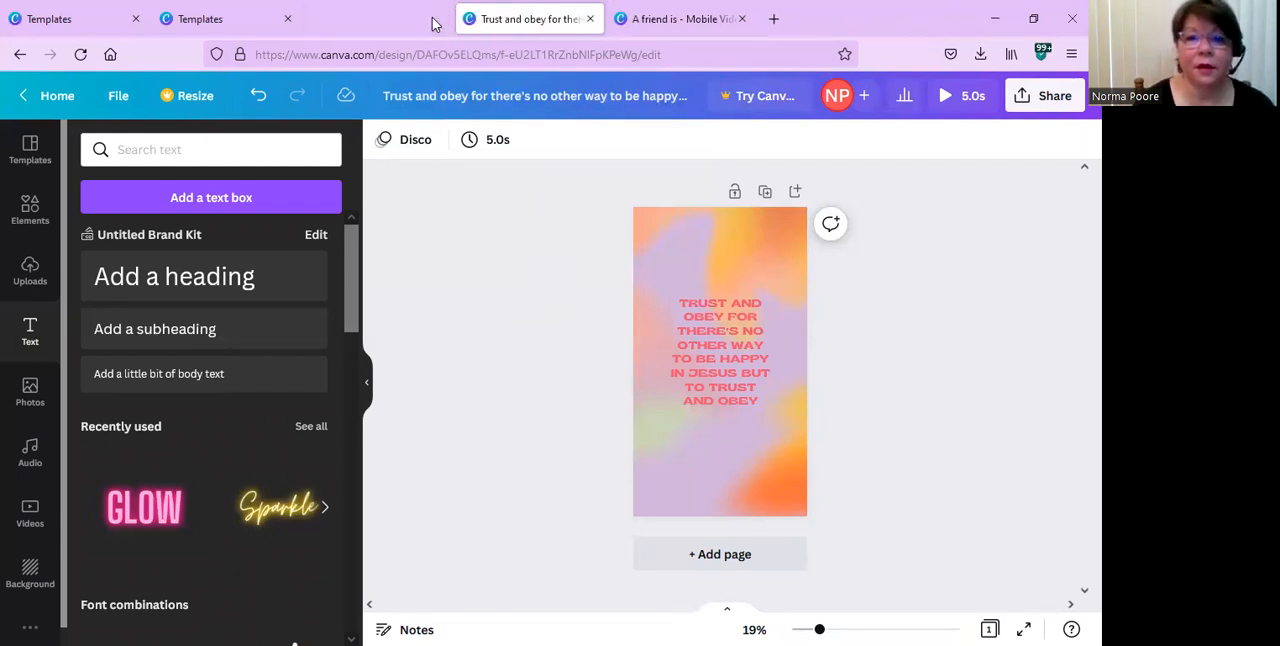
{"action": "left_click", "coordinate": [290, 21]}
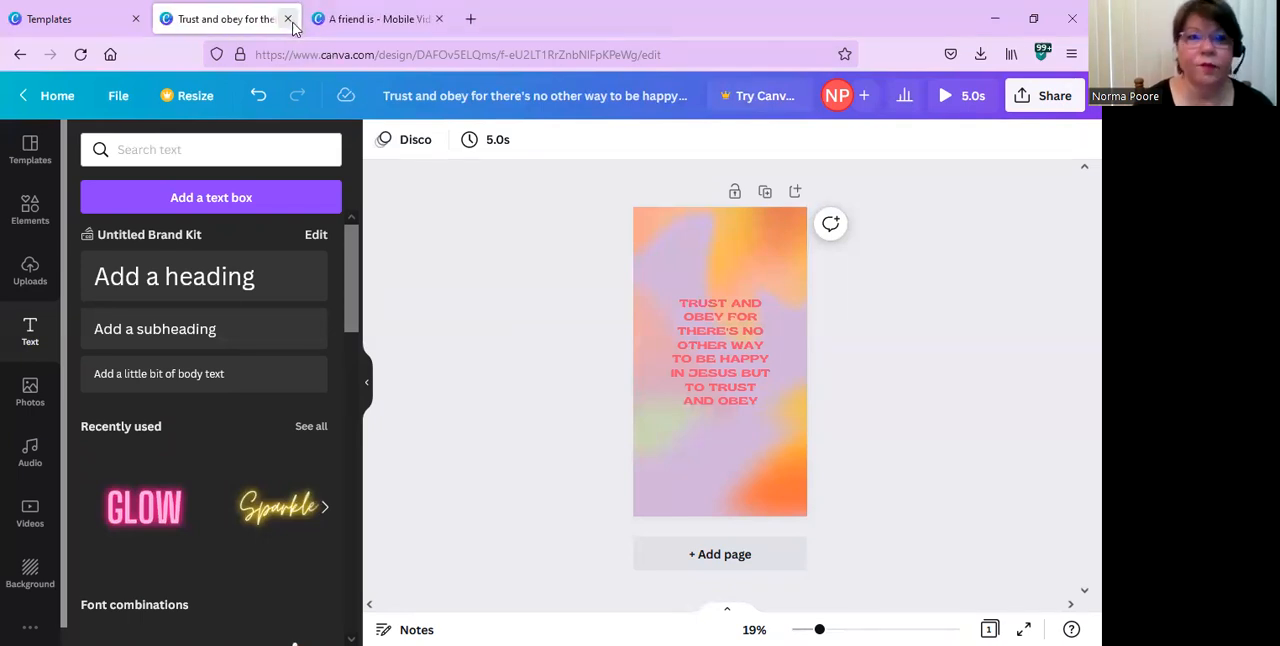
{"action": "left_click", "coordinate": [438, 20]}
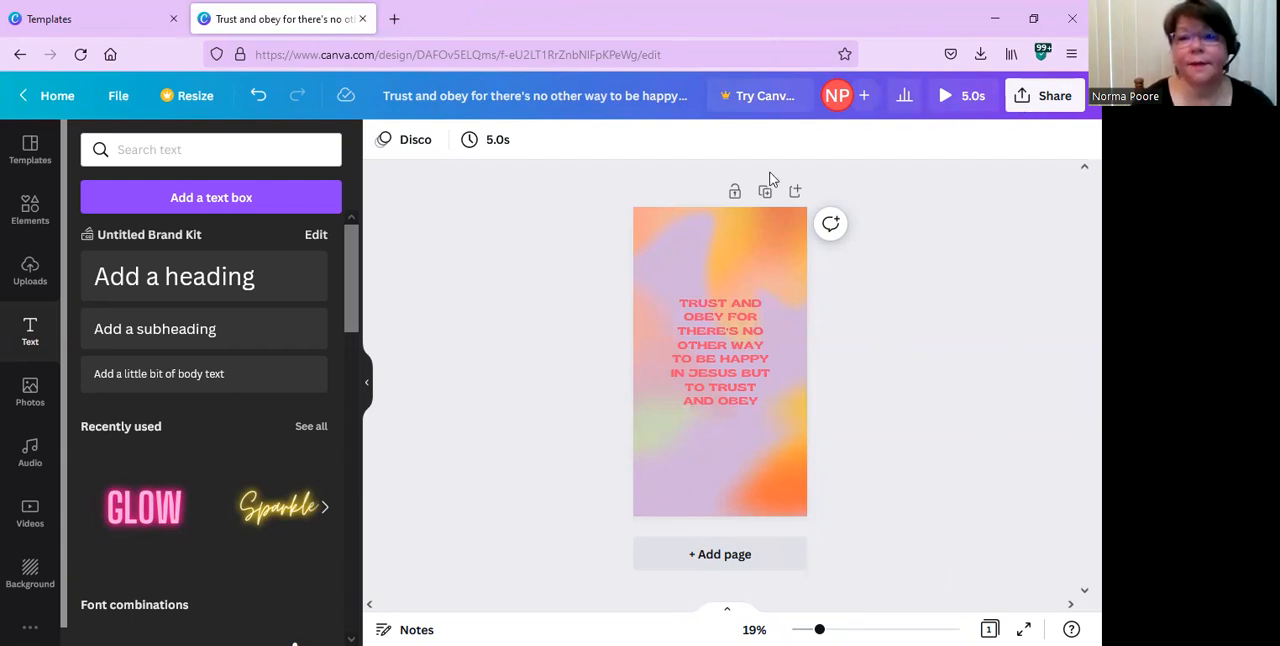
Preview the animated story and set its page timing to 6.5 seconds.
{"action": "left_click", "coordinate": [944, 96]}
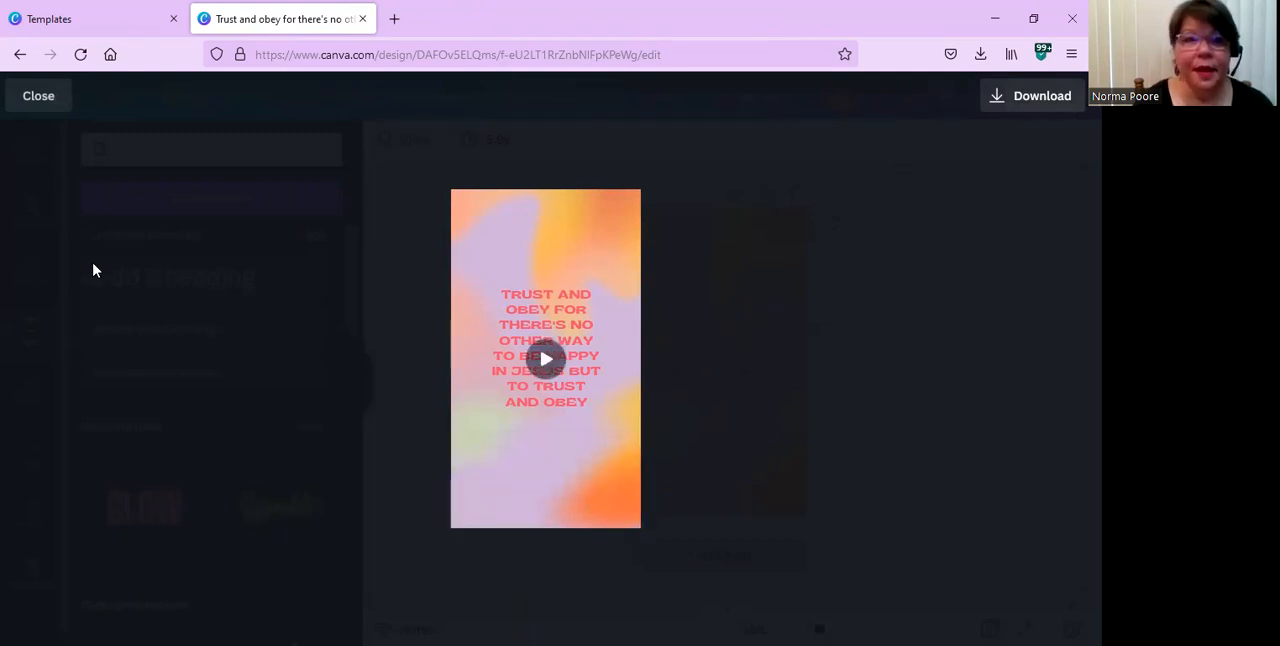
{"action": "left_click", "coordinate": [44, 100]}
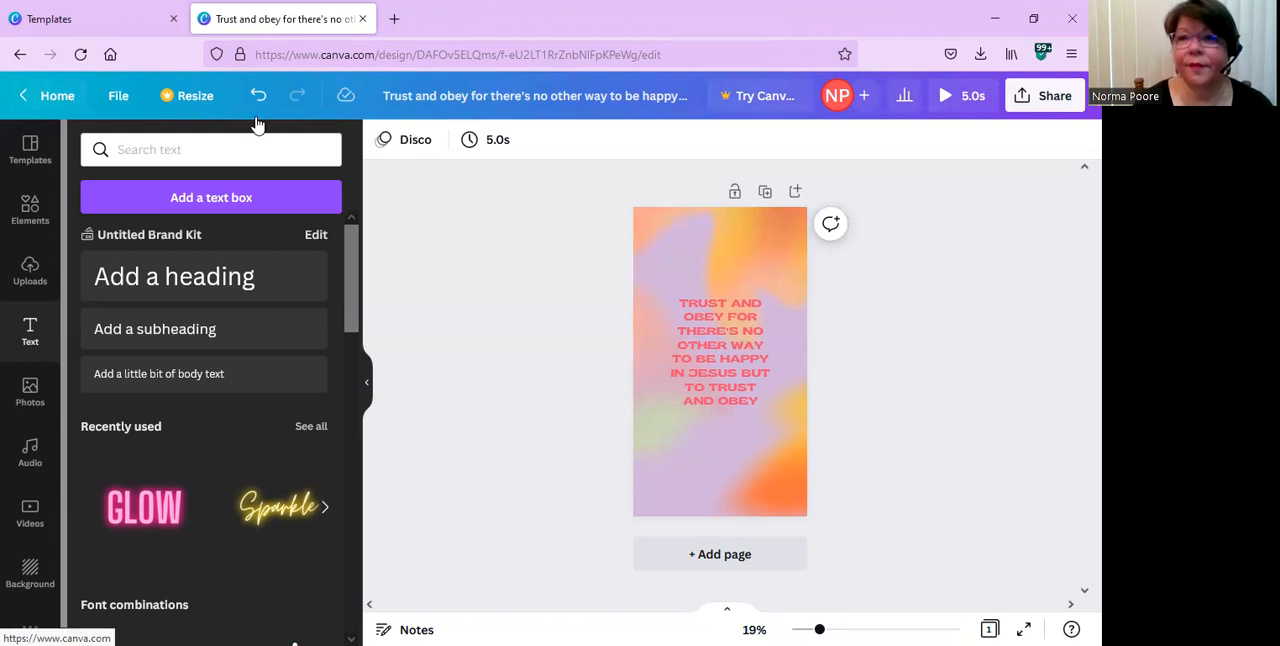
{"action": "left_click", "coordinate": [493, 146]}
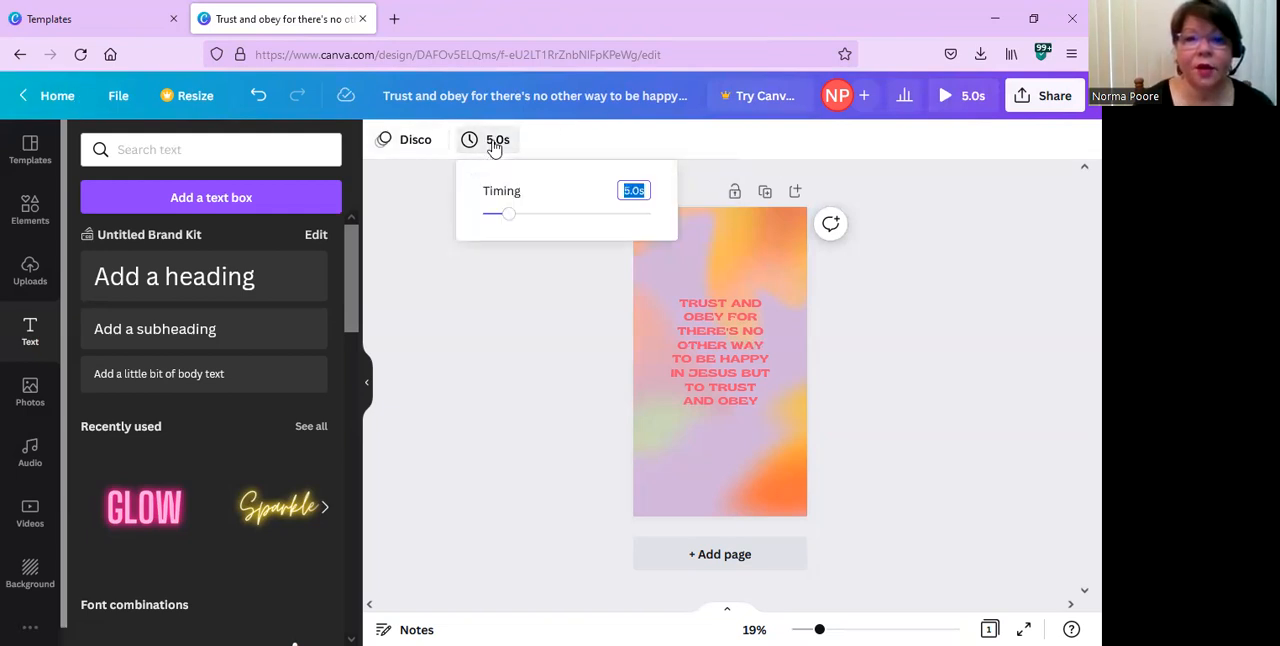
{"action": "mouse_move", "coordinate": [511, 221]}
{"action": "left_mouse_down"}
{"action": "mouse_move", "coordinate": [553, 221]}
{"action": "mouse_move", "coordinate": [488, 222]}
{"action": "mouse_move", "coordinate": [521, 220]}
{"action": "left_mouse_up"}
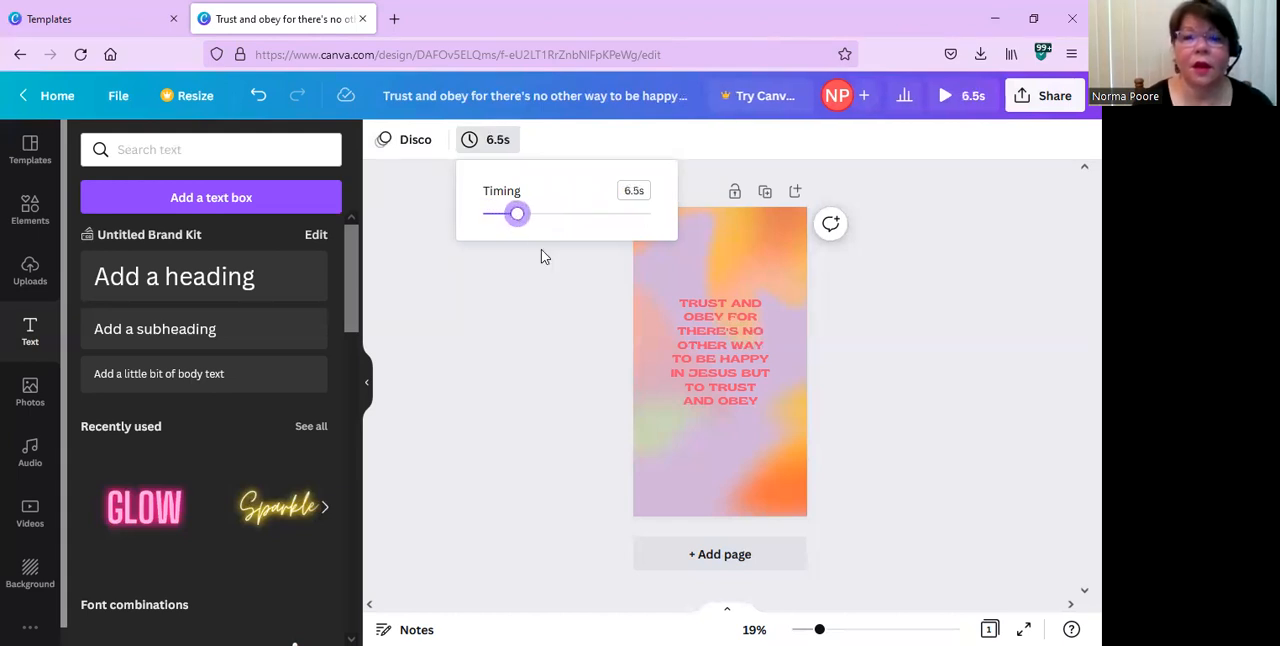
{"action": "left_click", "coordinate": [924, 318]}
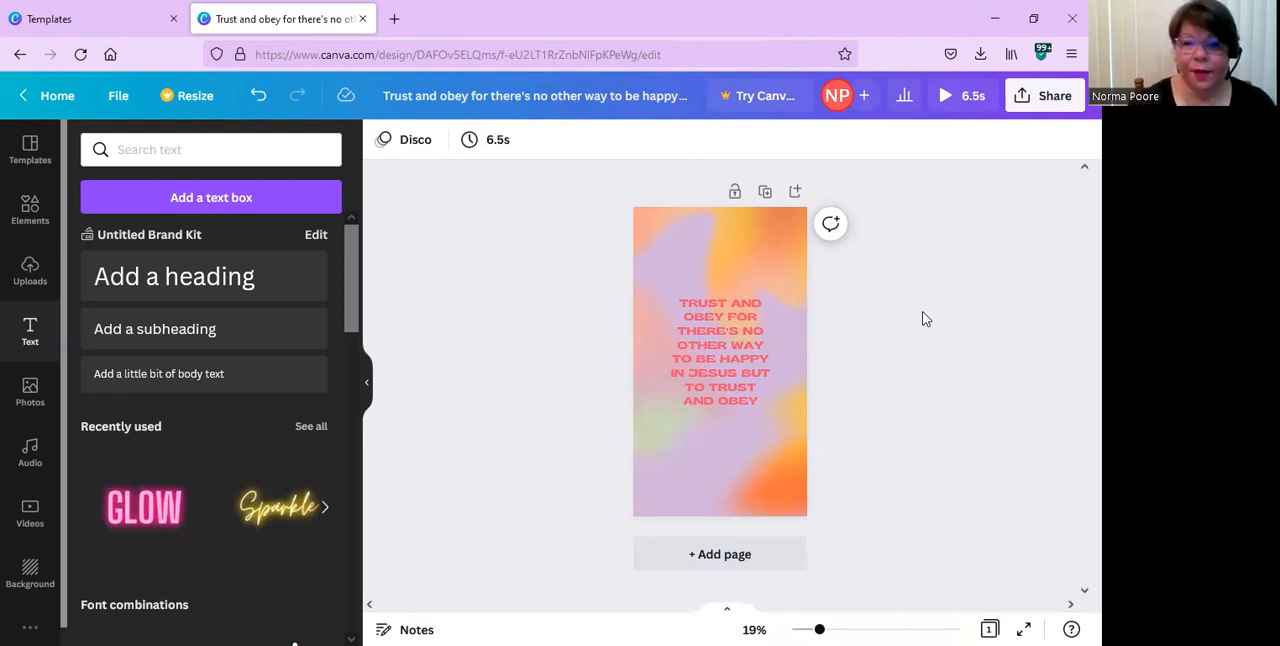
Select the quote text and play the story's full preview with the new page duration.
{"action": "left_click", "coordinate": [709, 365]}
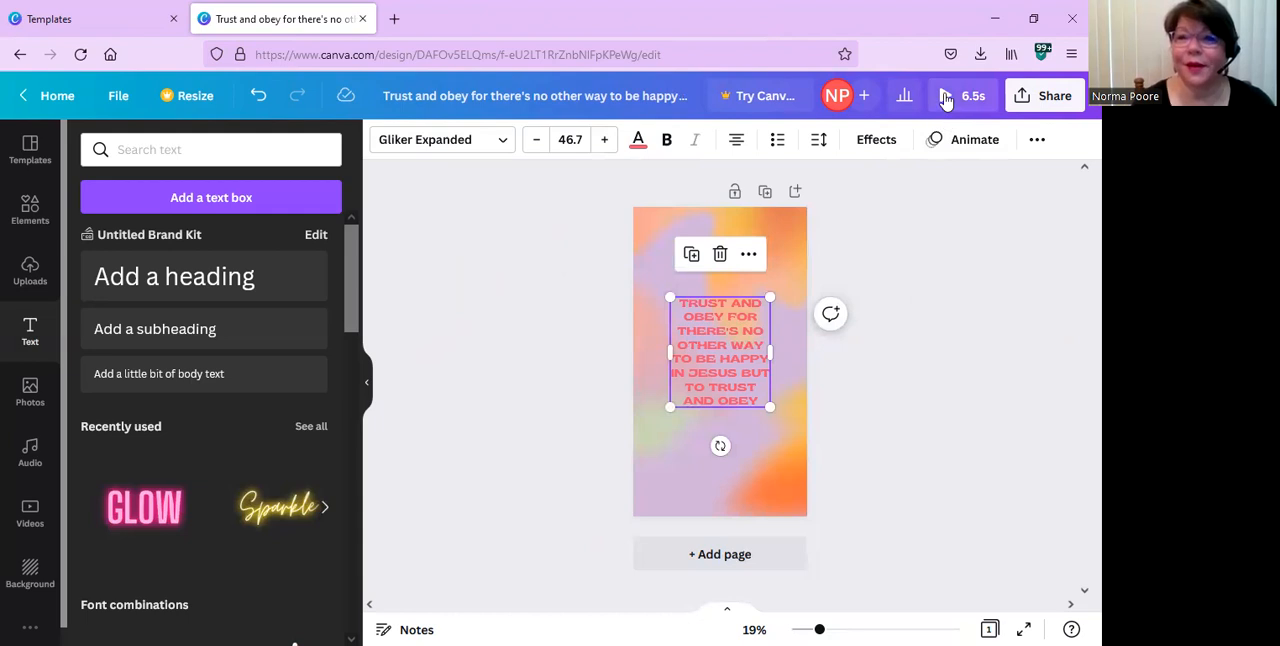
{"action": "left_click", "coordinate": [946, 96]}
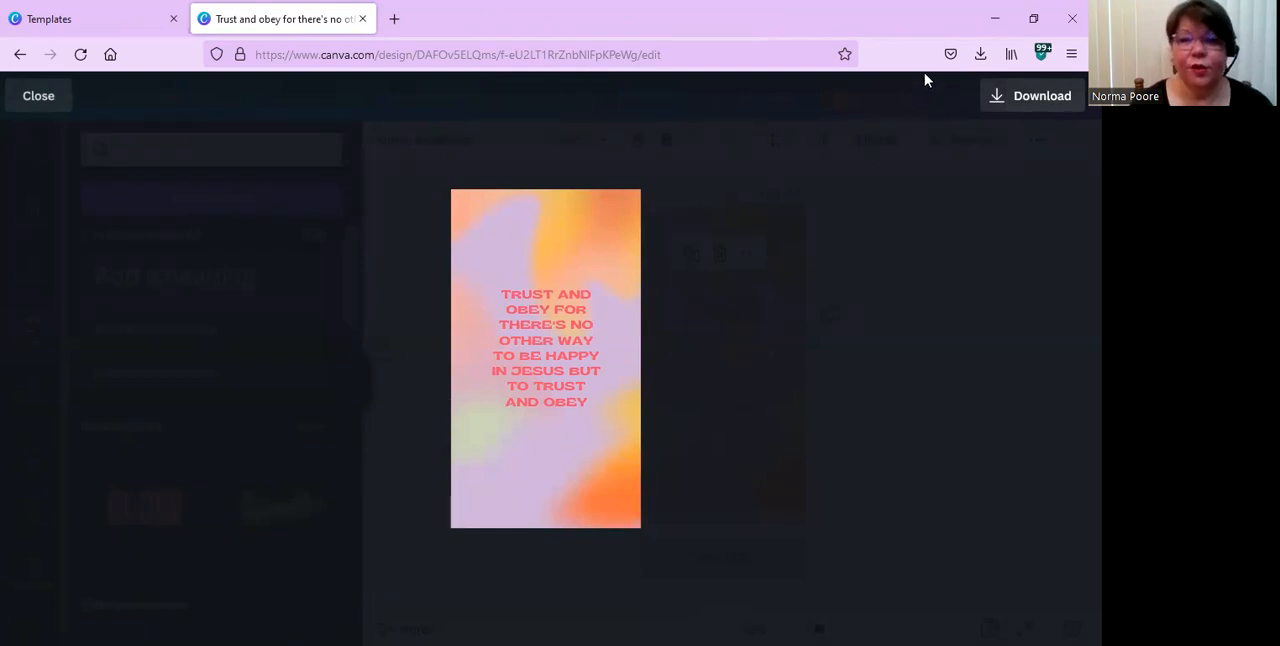
{"action": "left_click", "coordinate": [37, 97]}
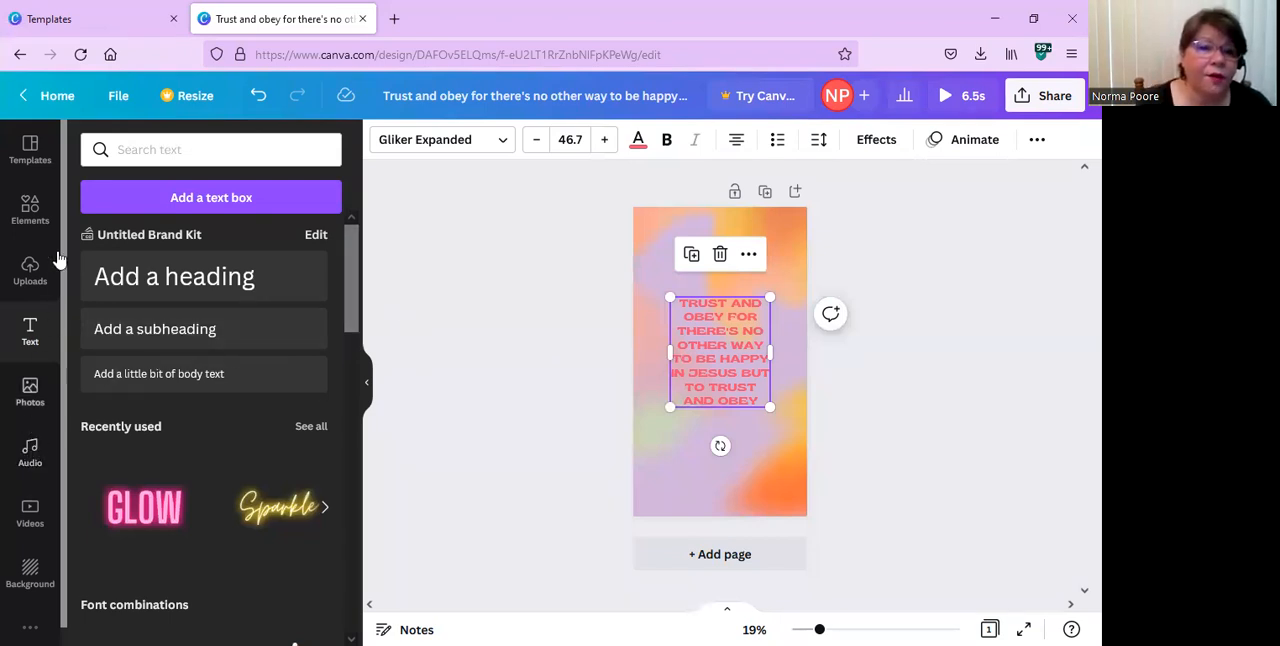
Add the "Ukulele Song" audio track to the story and mute it to volume 0.
{"action": "left_click", "coordinate": [30, 452]}
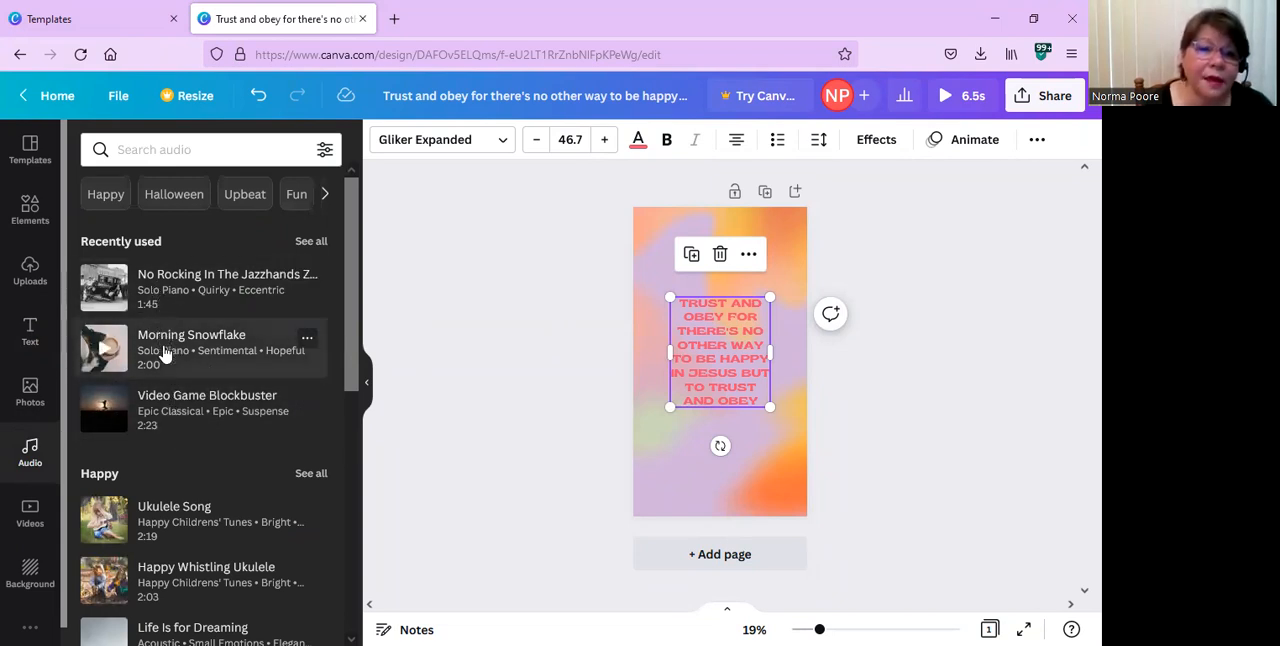
{"action": "left_click", "coordinate": [170, 528]}
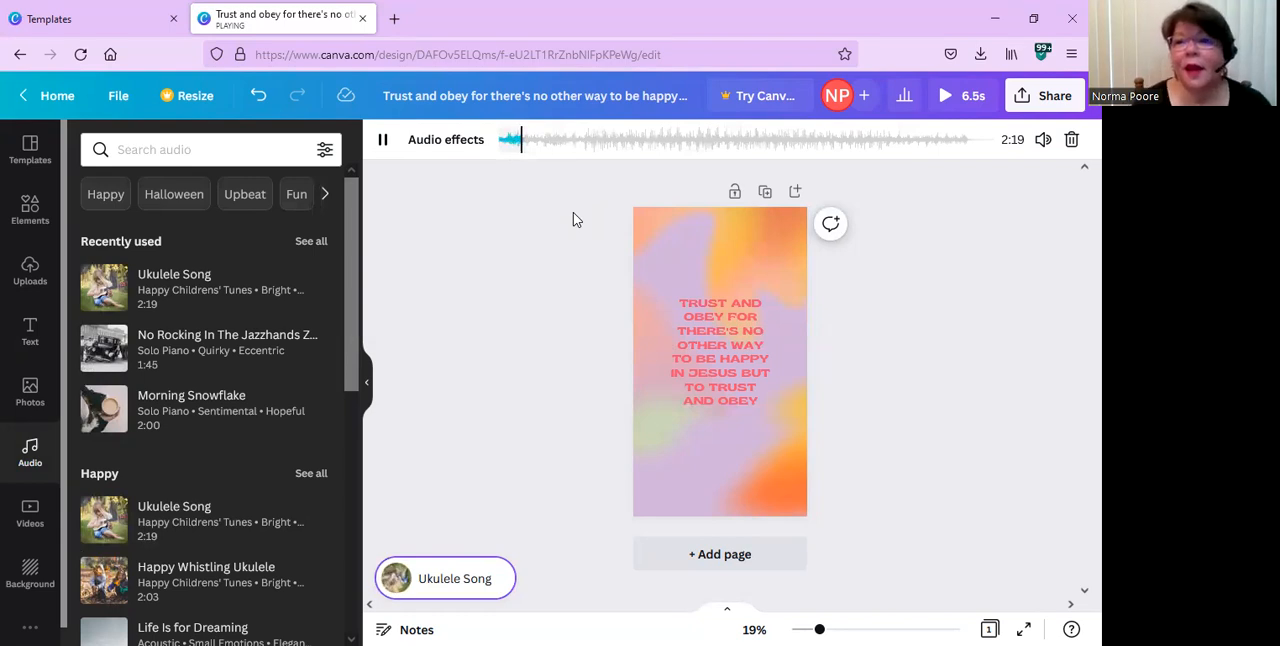
{"action": "left_click", "coordinate": [1042, 141]}
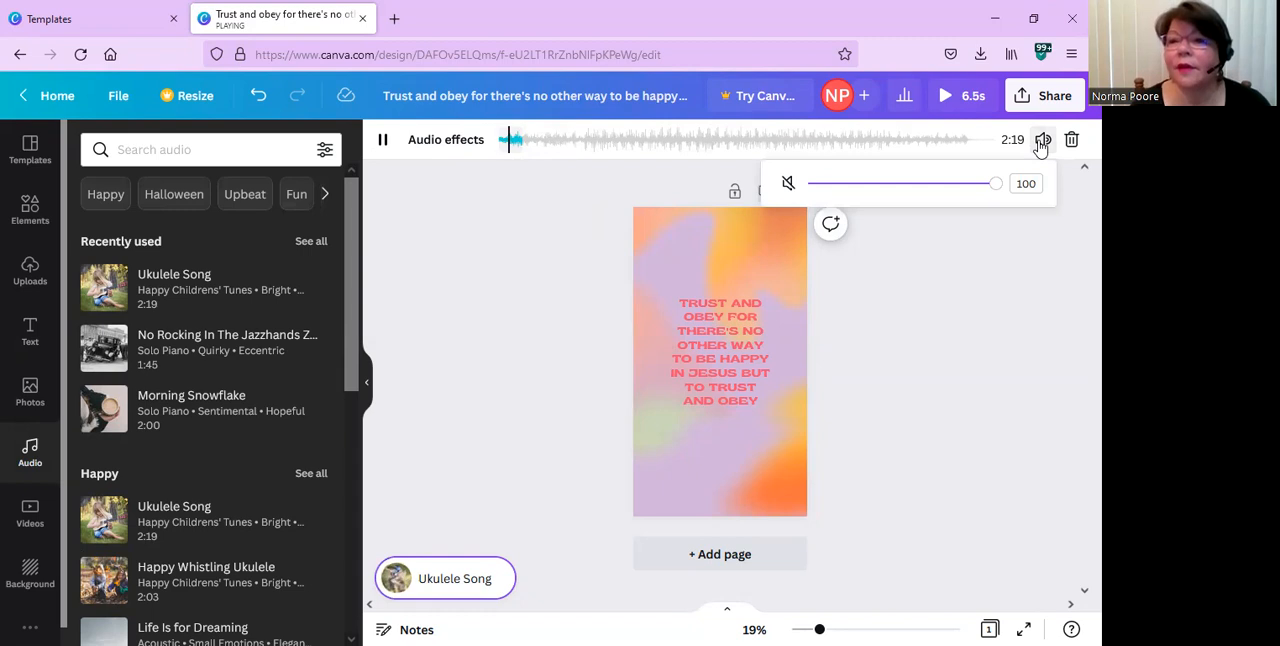
{"action": "left_click", "coordinate": [788, 185]}
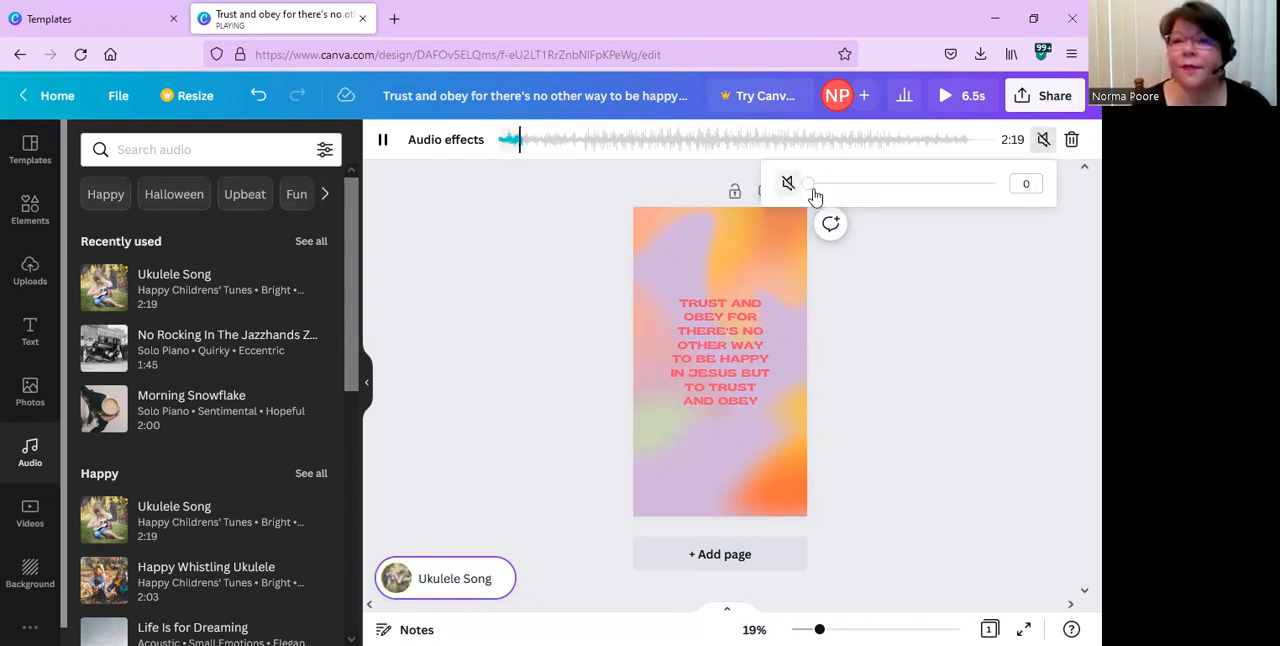
Unmute the "Ukulele Song" track and set its volume to 84.
{"action": "left_click", "coordinate": [788, 185]}
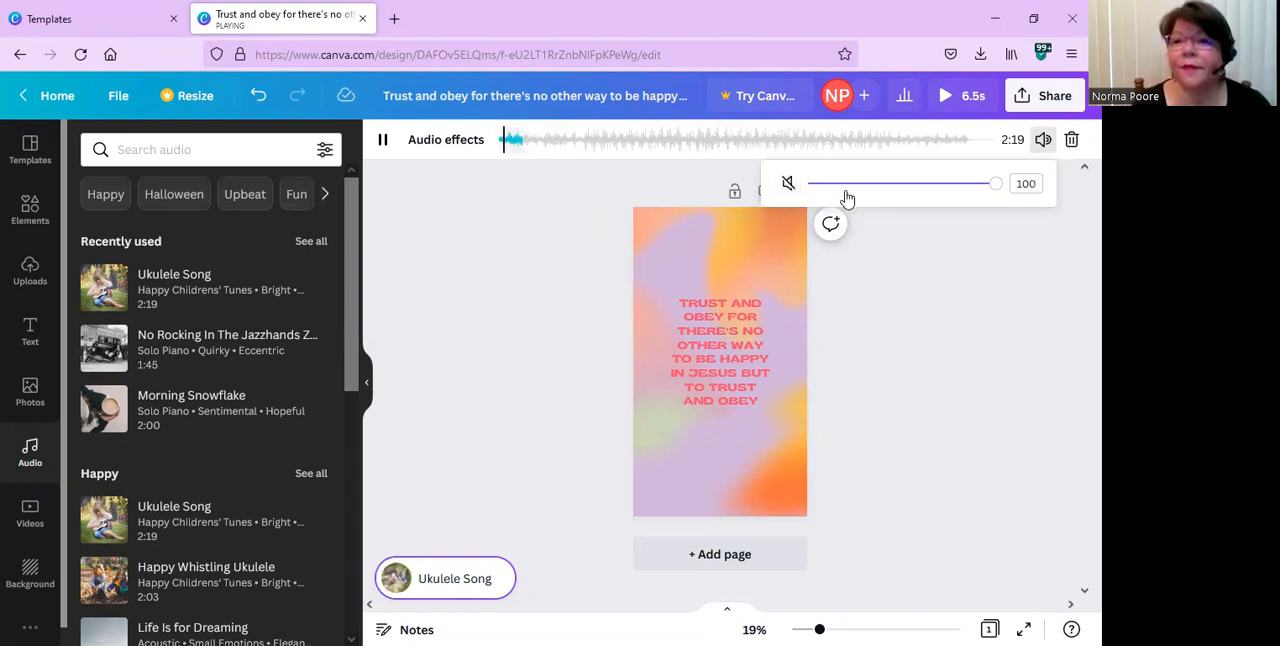
{"action": "left_click", "coordinate": [819, 185]}
{"action": "left_click", "coordinate": [966, 189]}
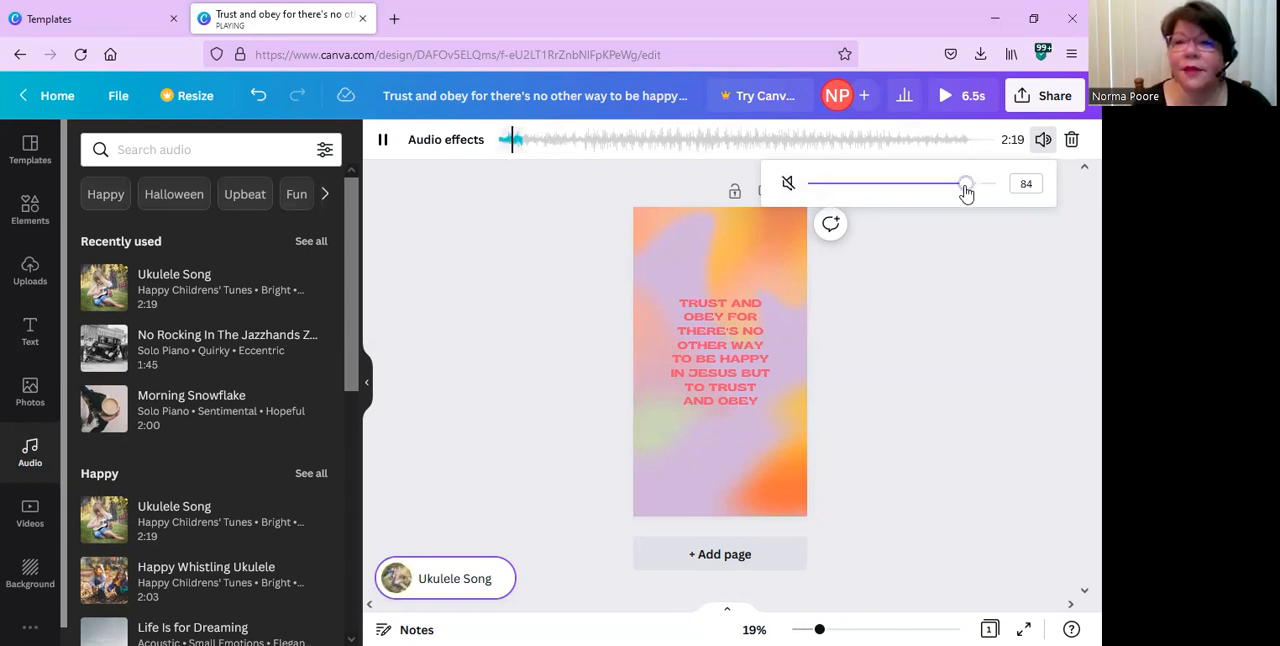
{"action": "left_click", "coordinate": [962, 282]}
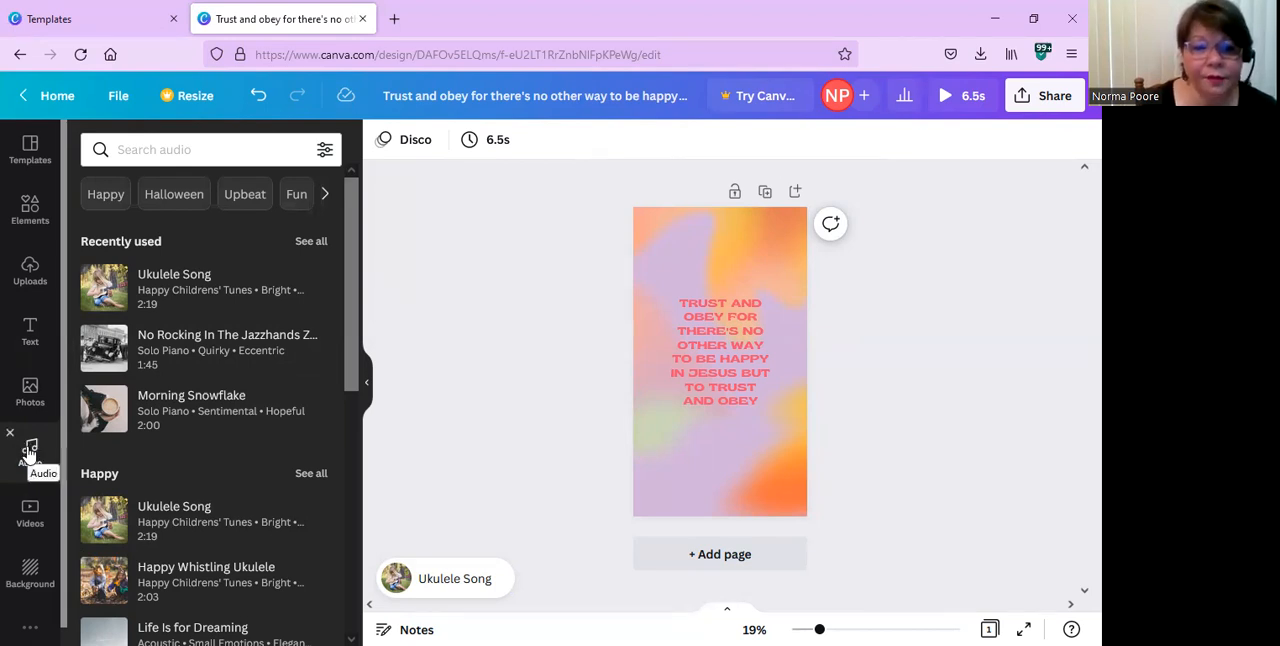
Add a body text box to the story and enlarge its text to size 52.4.
{"action": "left_click", "coordinate": [29, 285]}
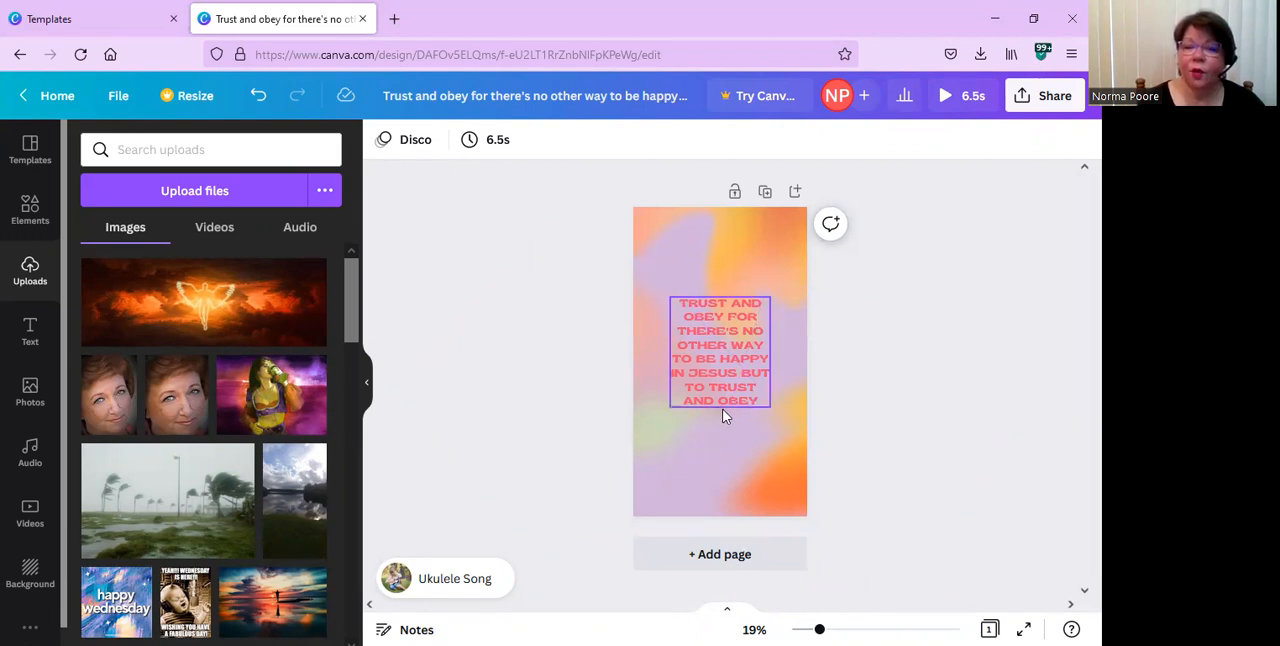
{"action": "left_click", "coordinate": [38, 325]}
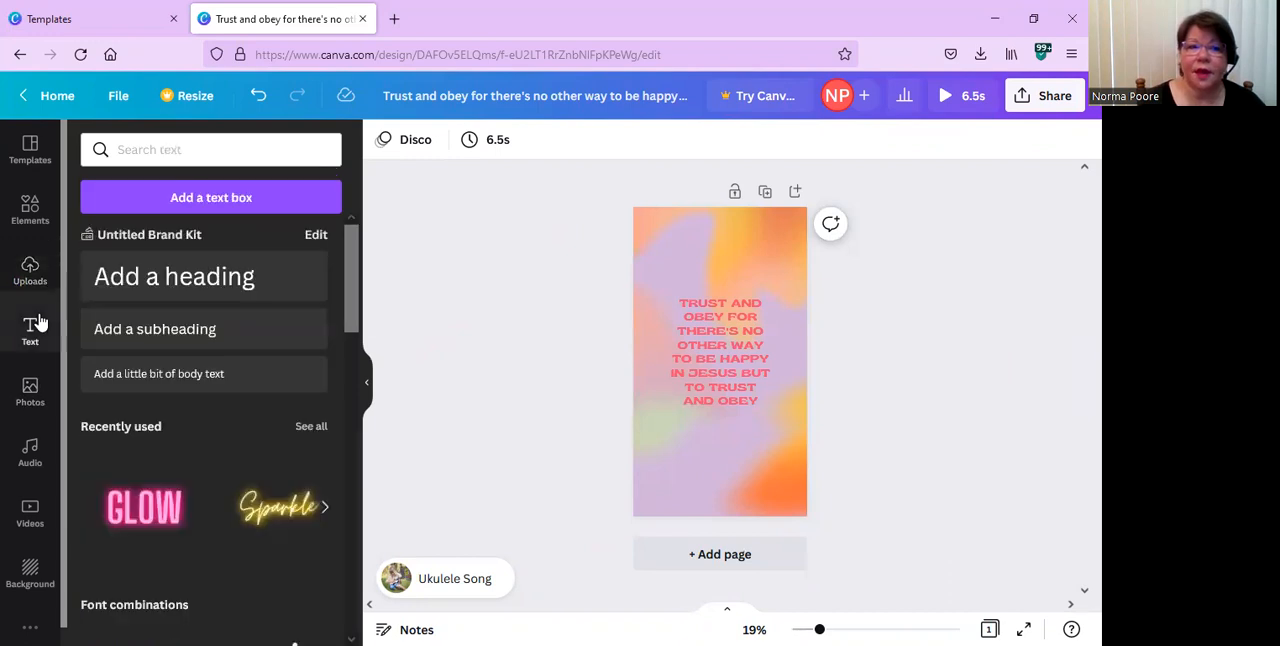
{"action": "left_click", "coordinate": [163, 380]}
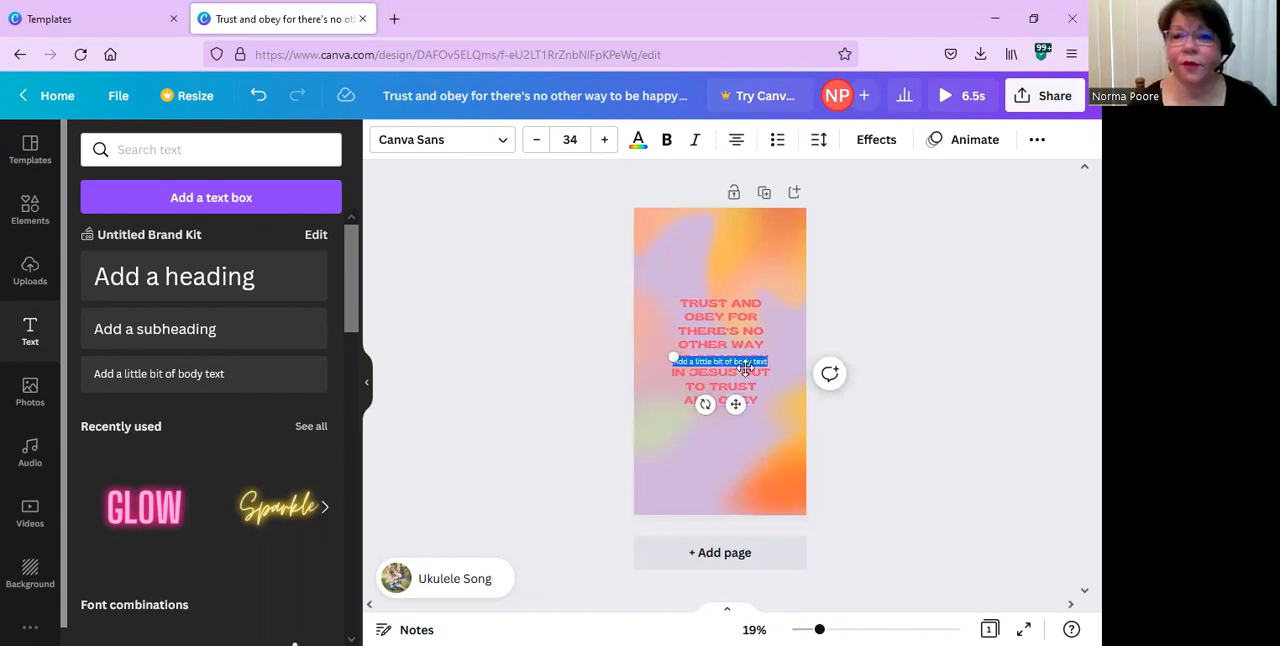
{"action": "left_click_drag", "start_coordinate": [666, 352], "coordinate": [621, 330]}
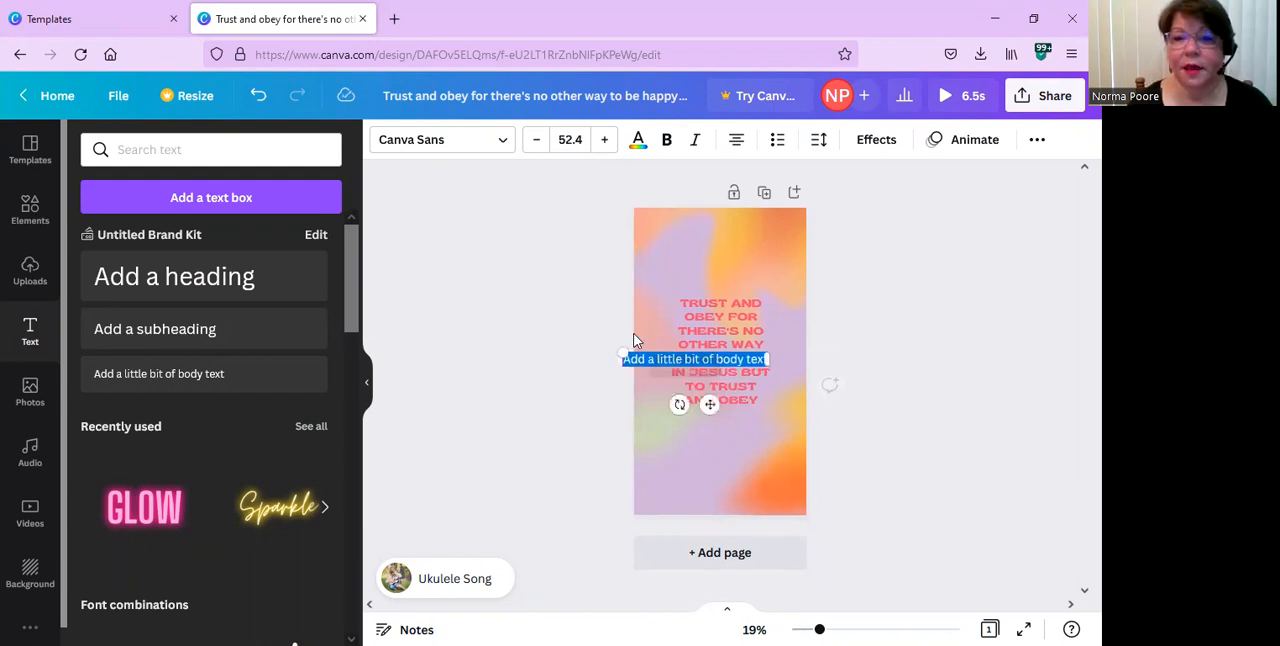
Replace the placeholder body text with the presenter's full name and remove the stray leading letter.
{"action": "left_click", "coordinate": [690, 359]}
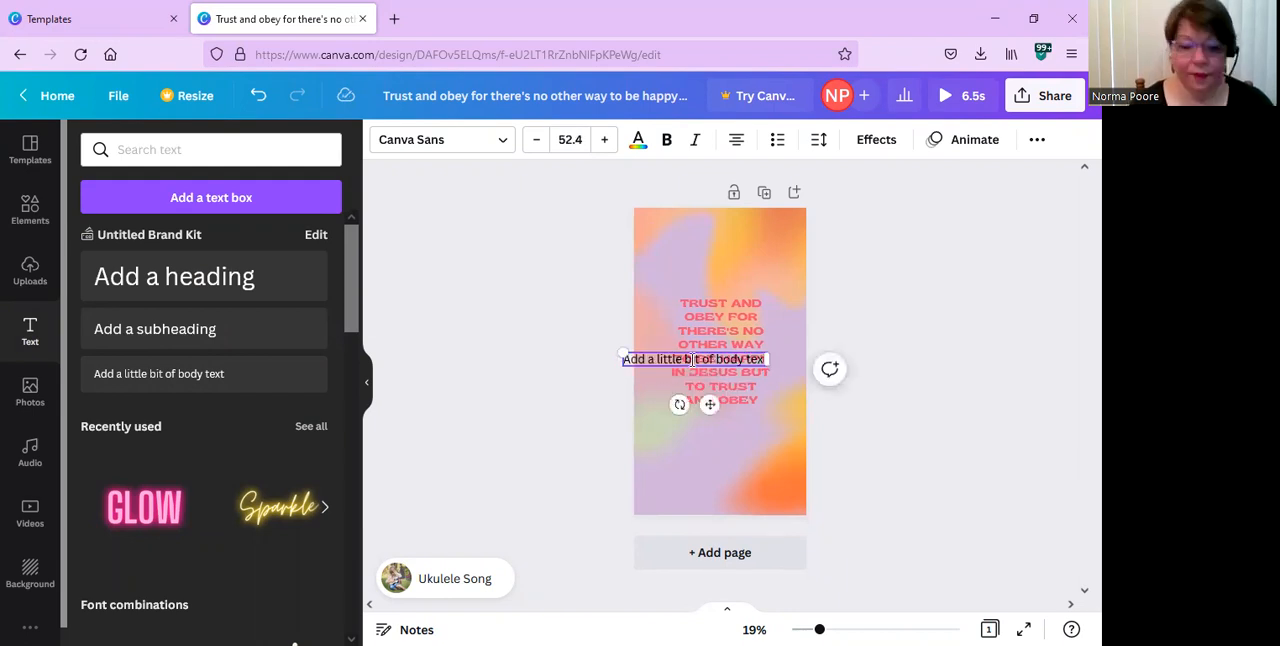
{"action": "double_click", "coordinate": [690, 359]}
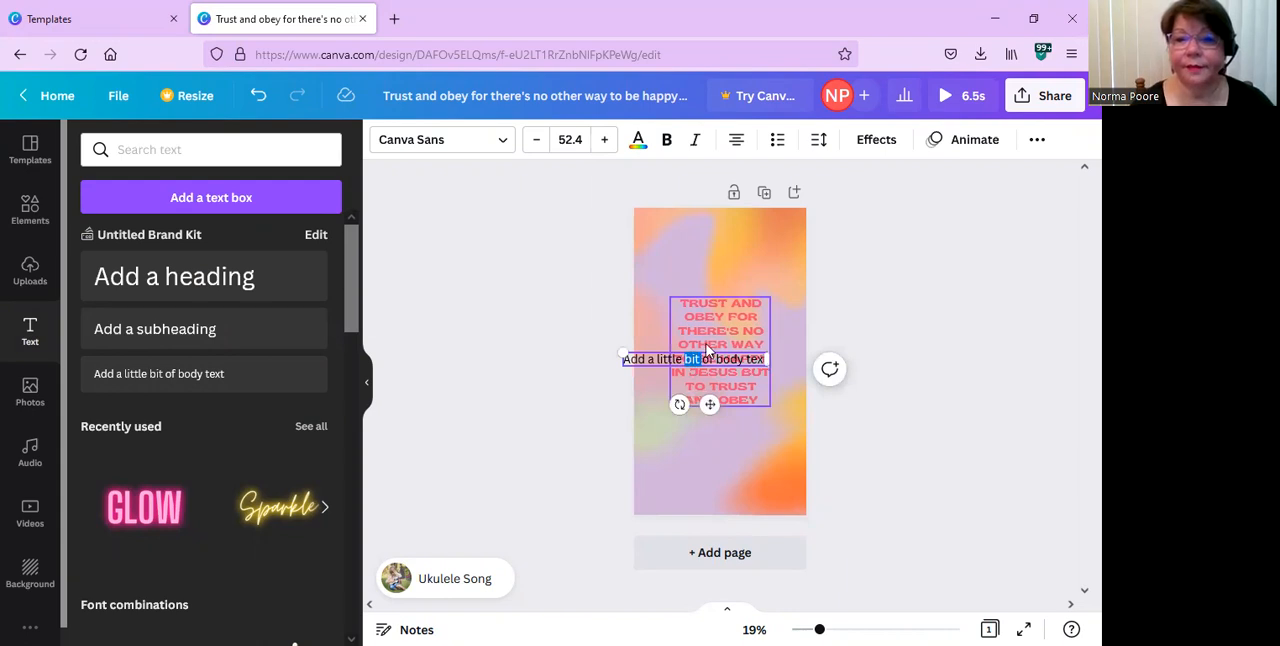
{"action": "left_click", "coordinate": [661, 360]}
{"action": "double_click", "coordinate": [661, 360]}
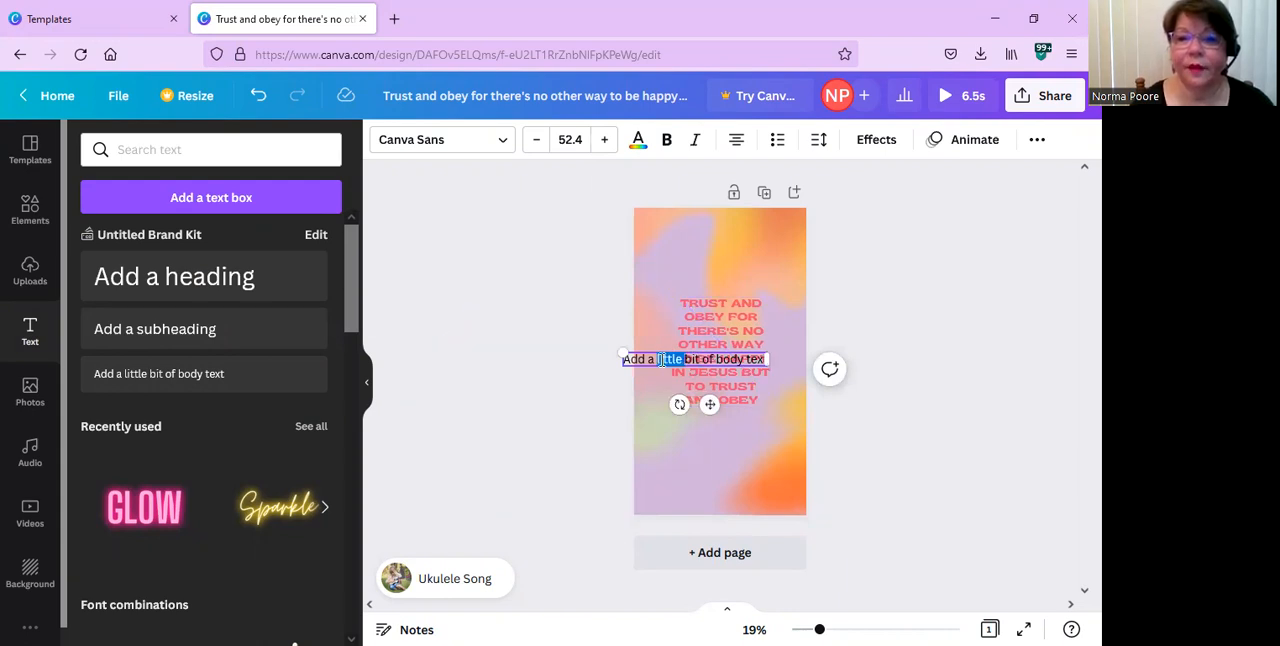
{"action": "left_click_drag", "start_coordinate": [623, 359], "coordinate": [768, 360]}
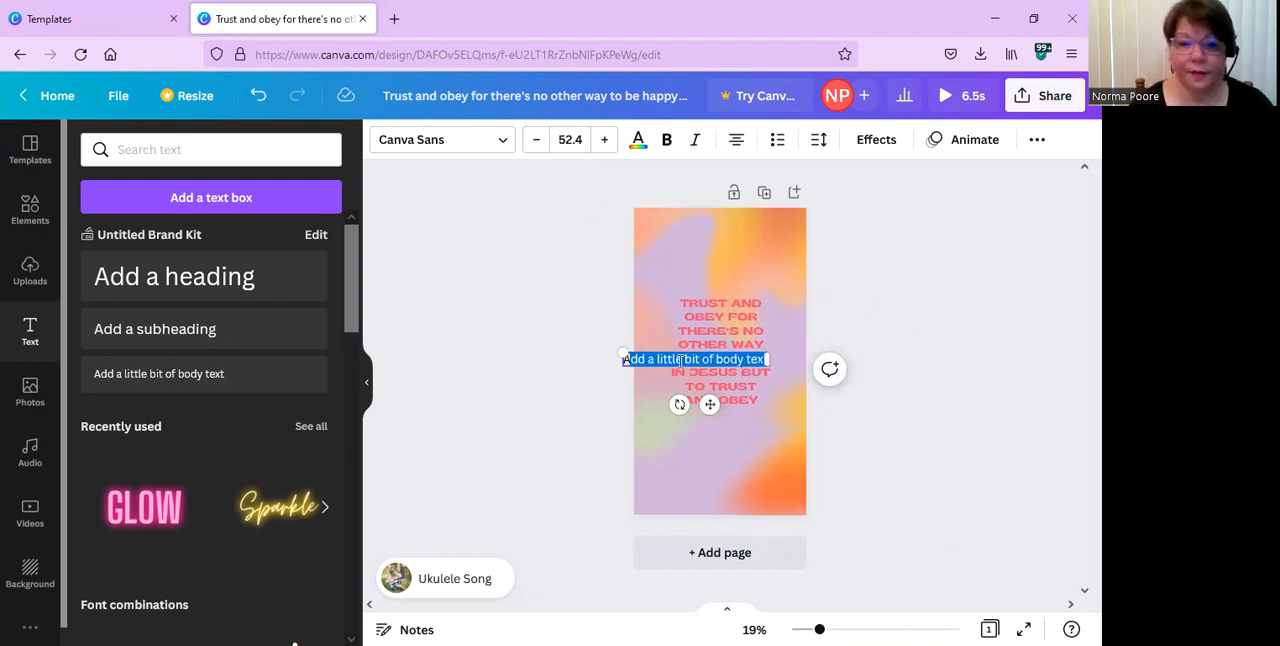
{"action": "type", "text": "Norma P"}
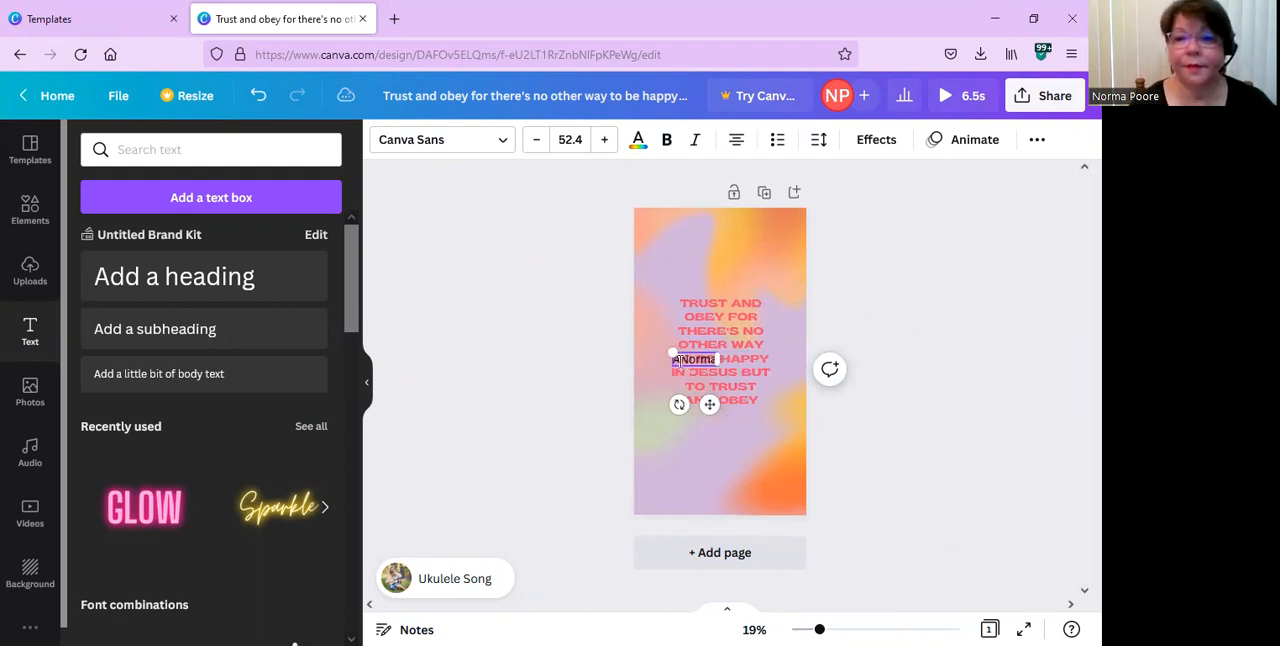
{"action": "type", "text": "oore"}
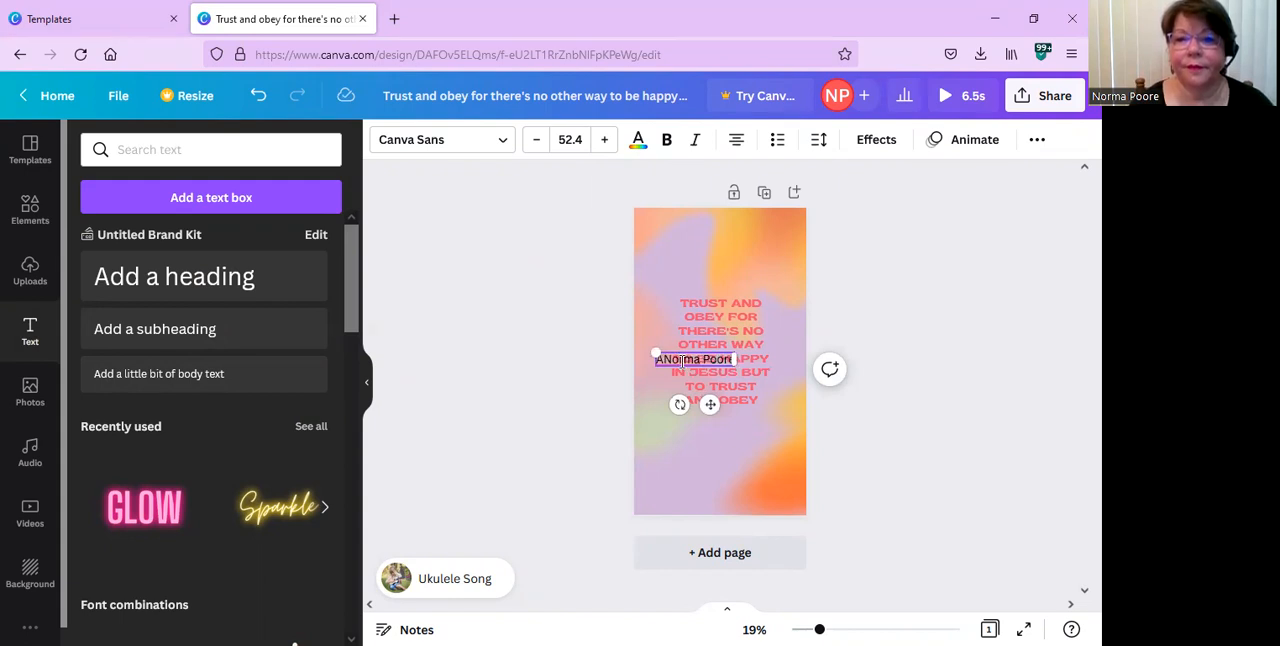
{"action": "left_click", "coordinate": [667, 360]}
{"action": "key", "text": "BackSpace"}
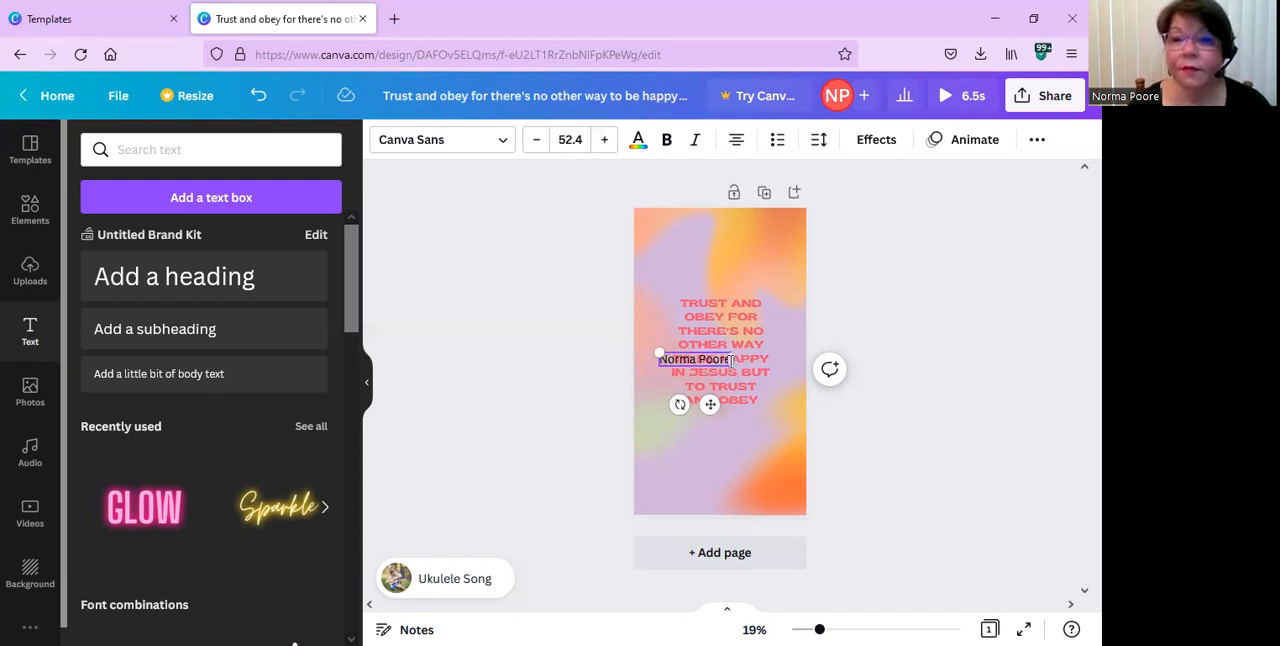
Widen the name's text box and move it slightly lower, centered on the story.
{"action": "left_click_drag", "start_coordinate": [731, 360], "coordinate": [790, 359]}
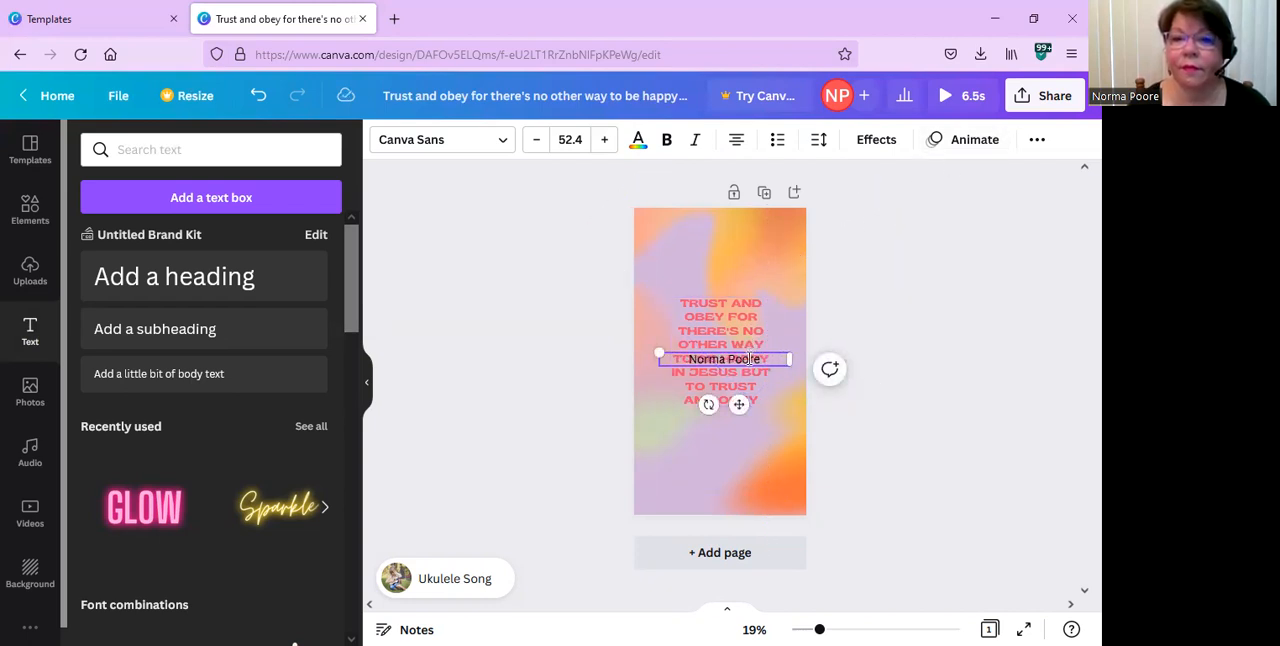
{"action": "left_click", "coordinate": [729, 257]}
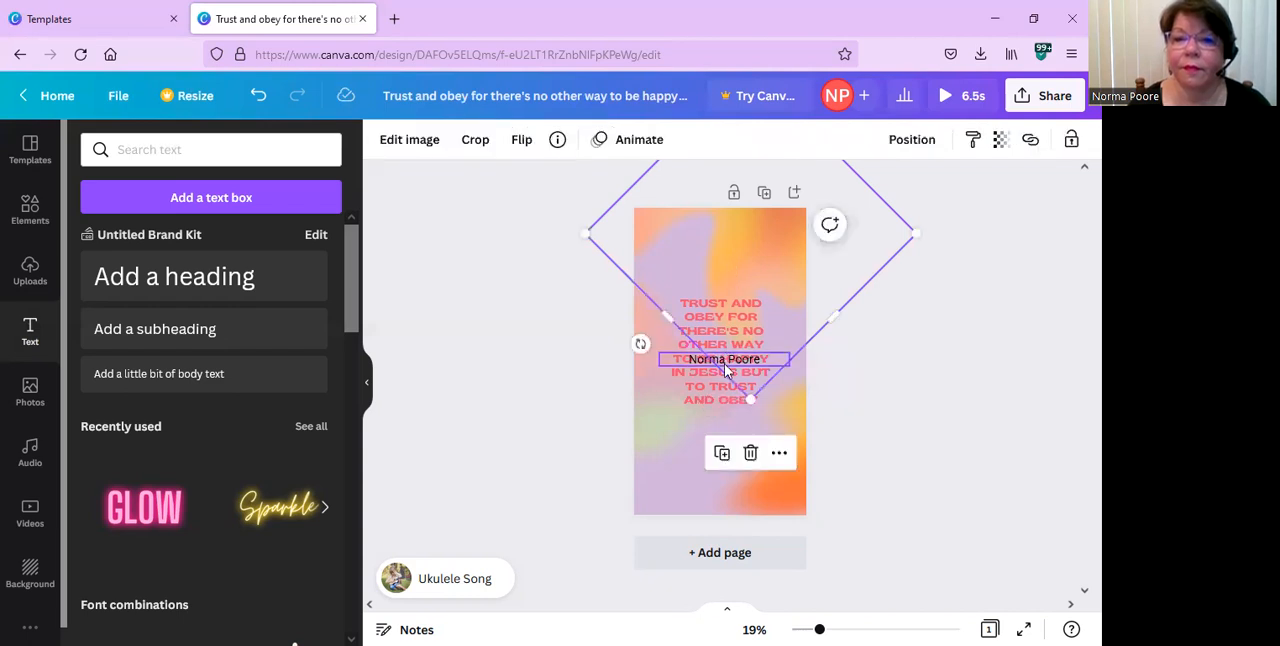
{"action": "left_click_drag", "start_coordinate": [725, 366], "coordinate": [720, 378]}
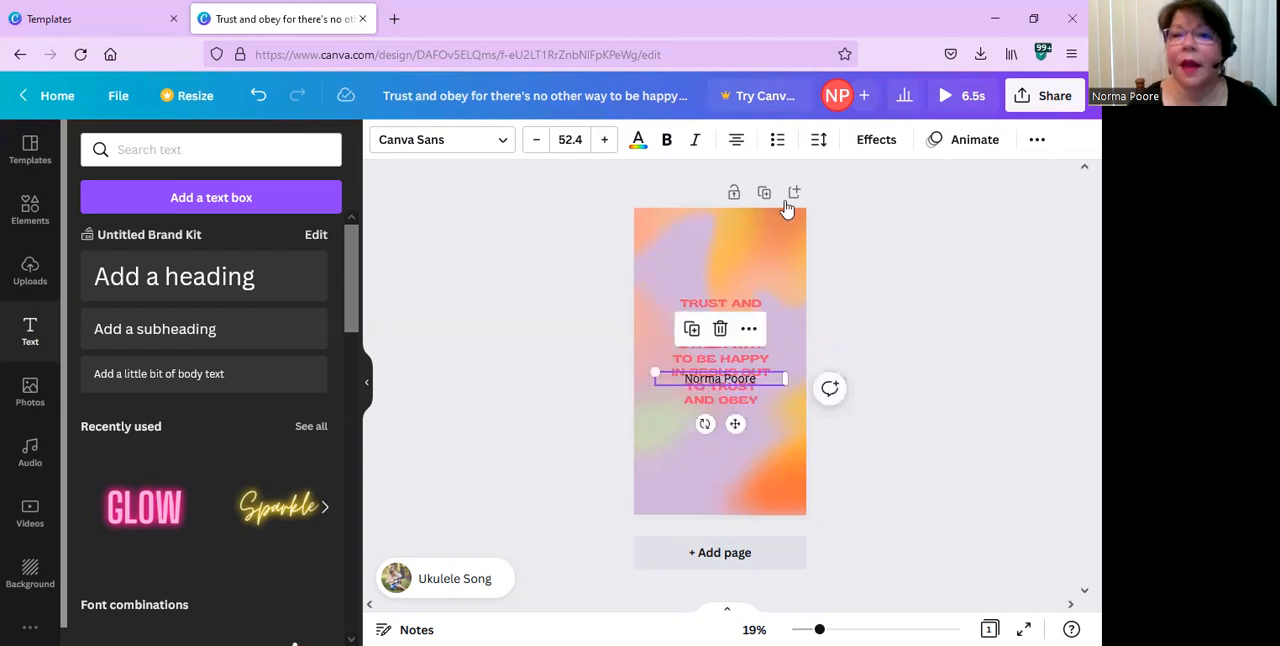
Set the name text's transparency to 49.
{"action": "left_click", "coordinate": [876, 140]}
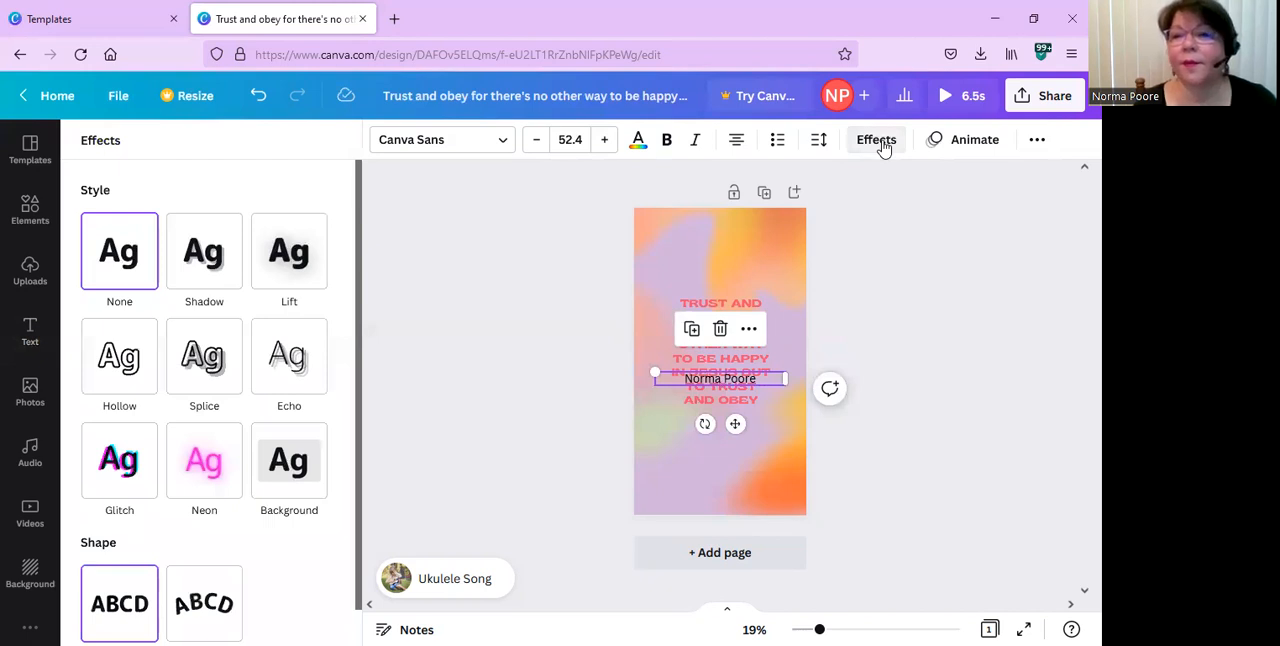
{"action": "left_click", "coordinate": [1036, 141]}
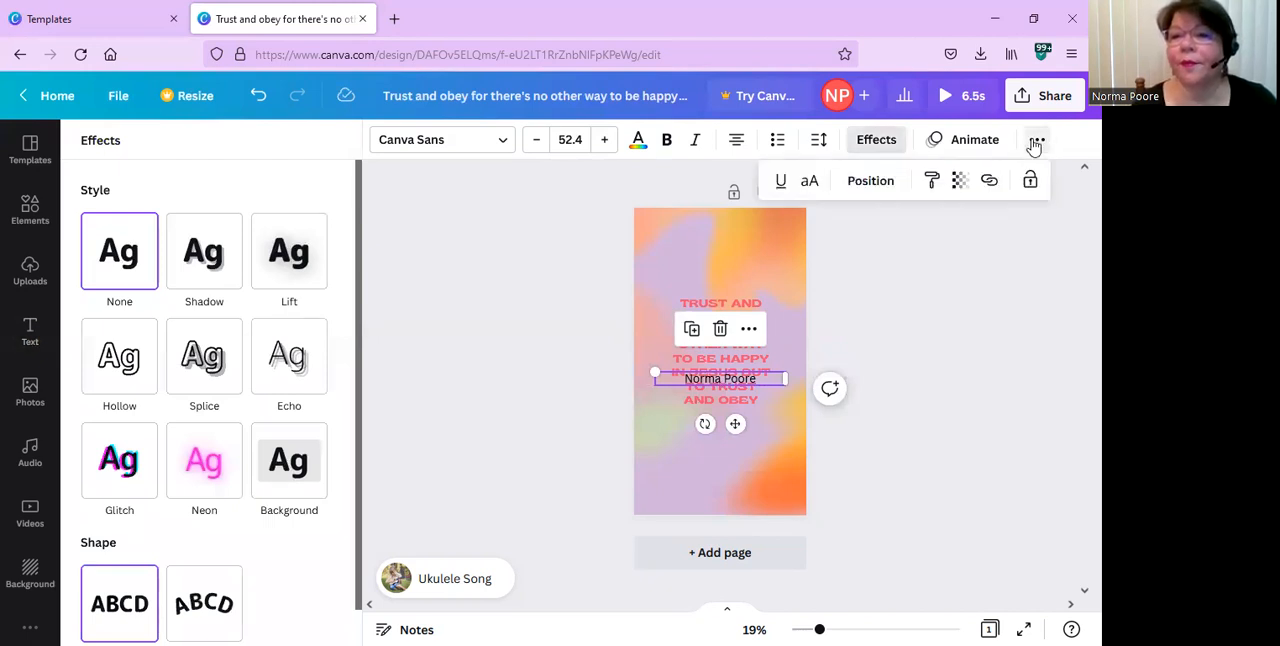
{"action": "left_click", "coordinate": [960, 180]}
{"action": "left_click_drag", "start_coordinate": [954, 249], "coordinate": [868, 249]}
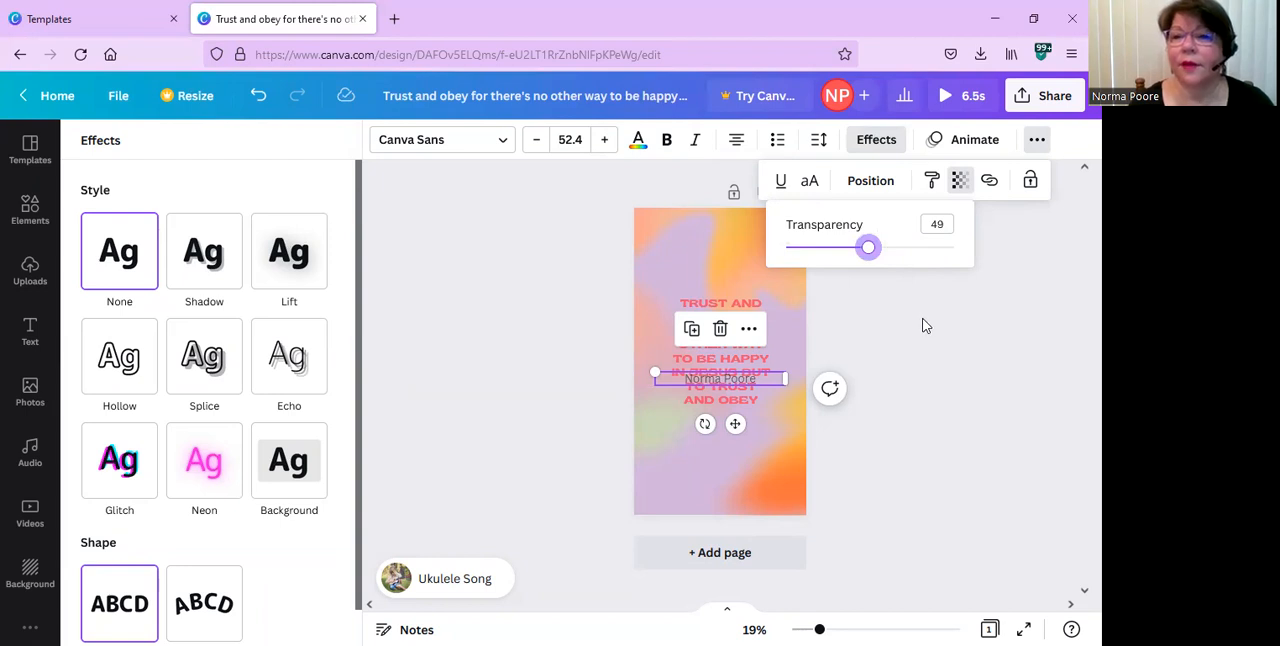
{"action": "left_click", "coordinate": [925, 325]}
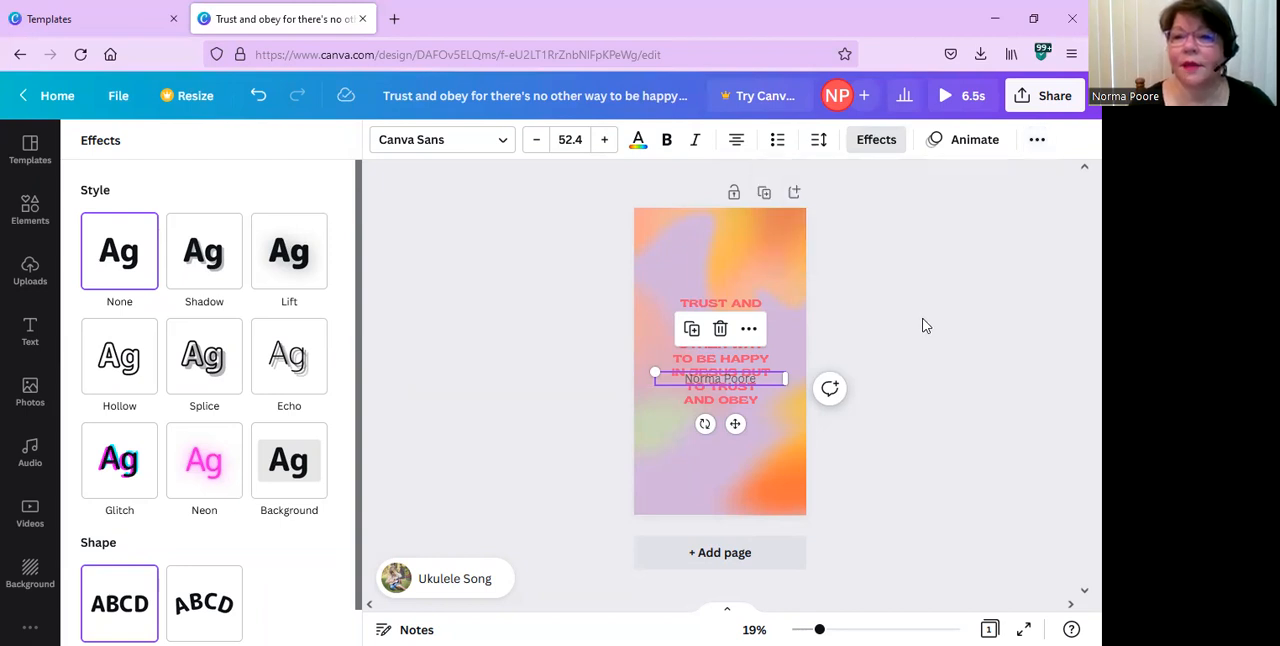
Send the name text to the back layer and align it to the page's left edge.
{"action": "left_click", "coordinate": [1038, 140]}
{"action": "left_click", "coordinate": [866, 186]}
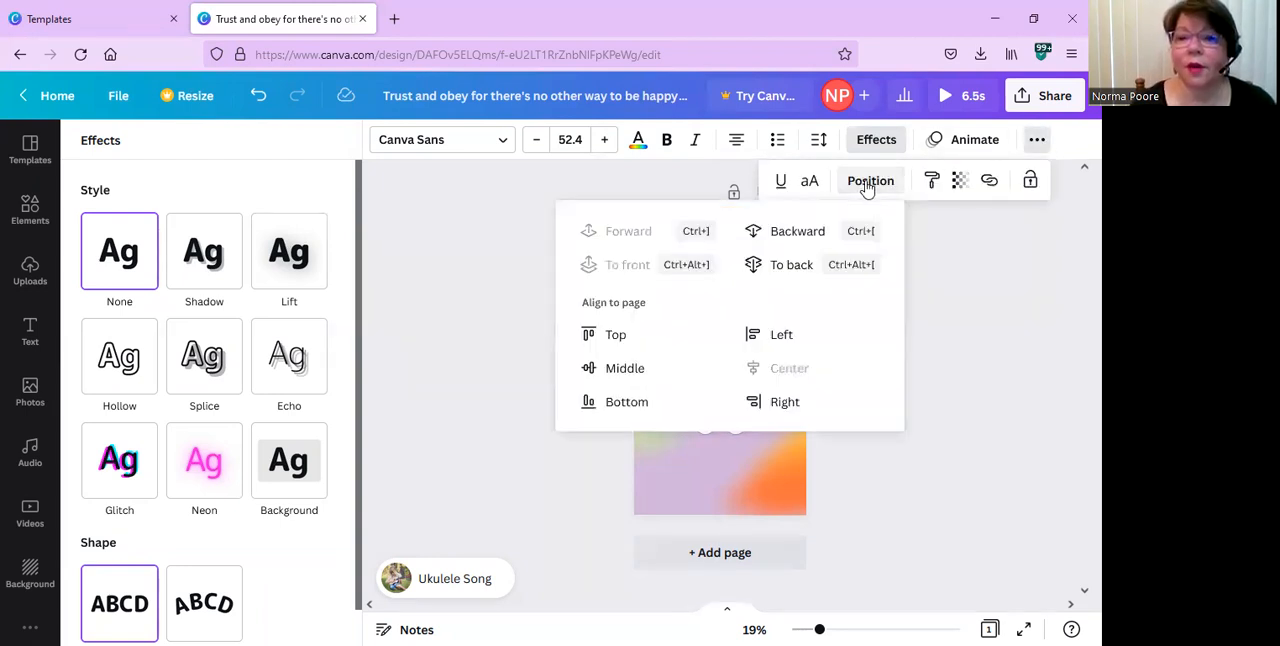
{"action": "left_click", "coordinate": [782, 240]}
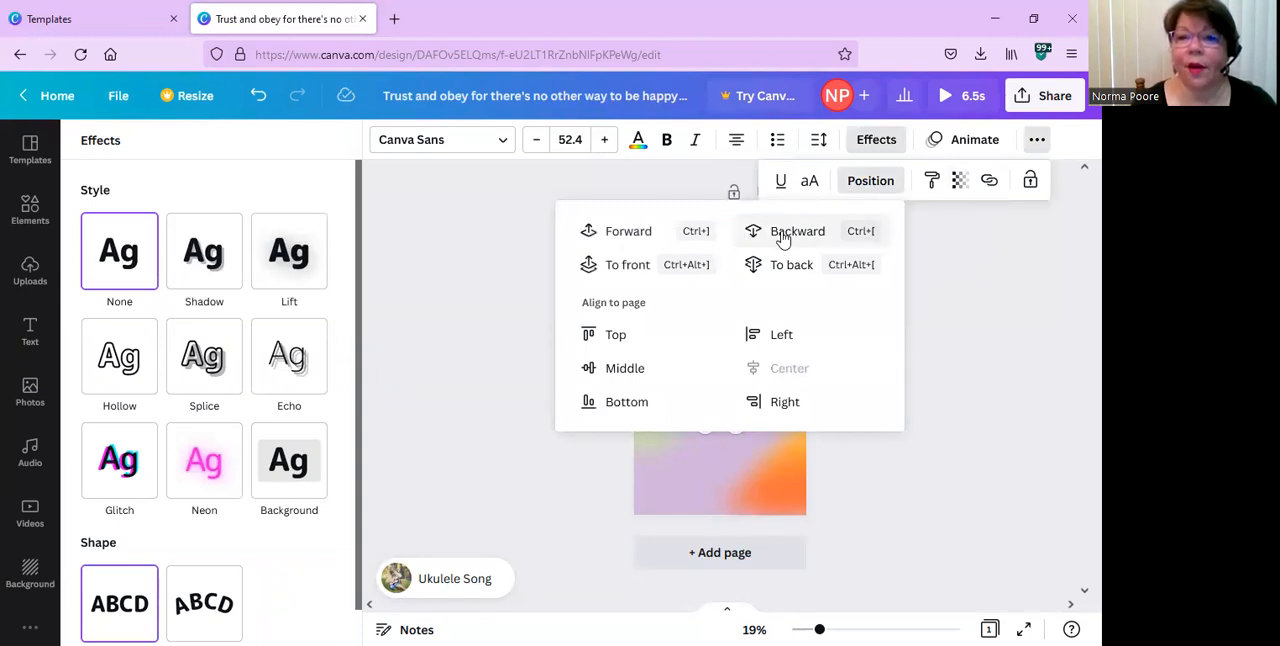
{"action": "left_click", "coordinate": [880, 345]}
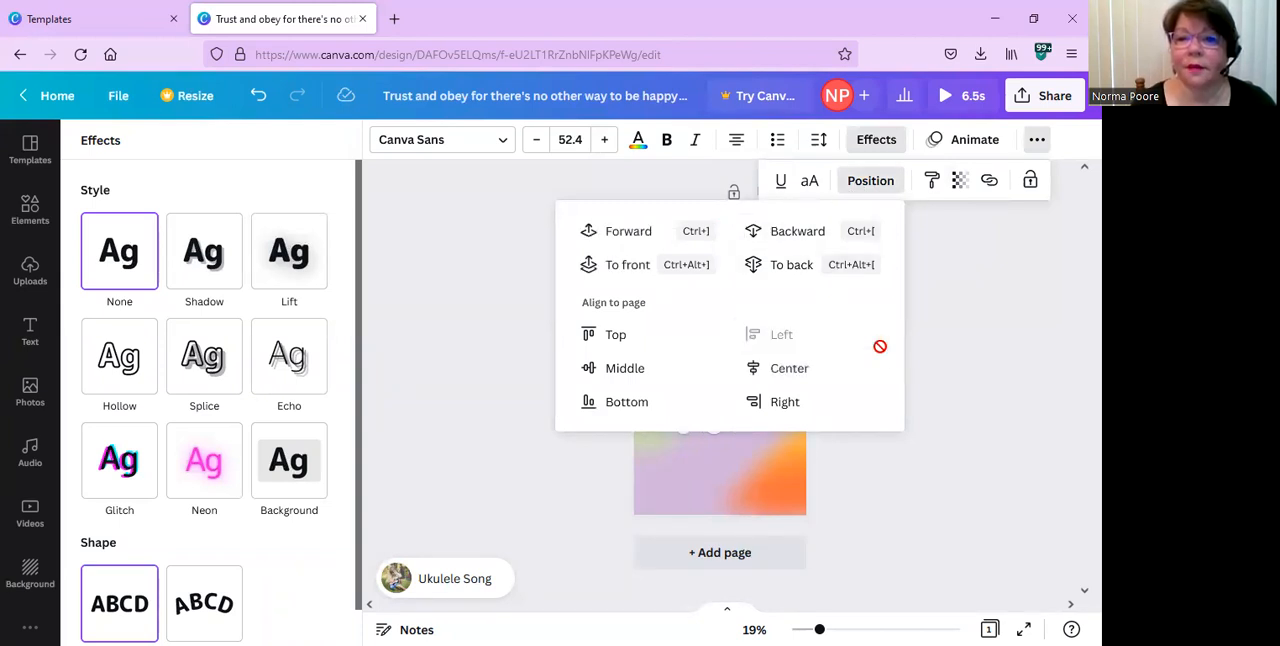
{"action": "left_click", "coordinate": [793, 271]}
{"action": "left_click", "coordinate": [1040, 388]}
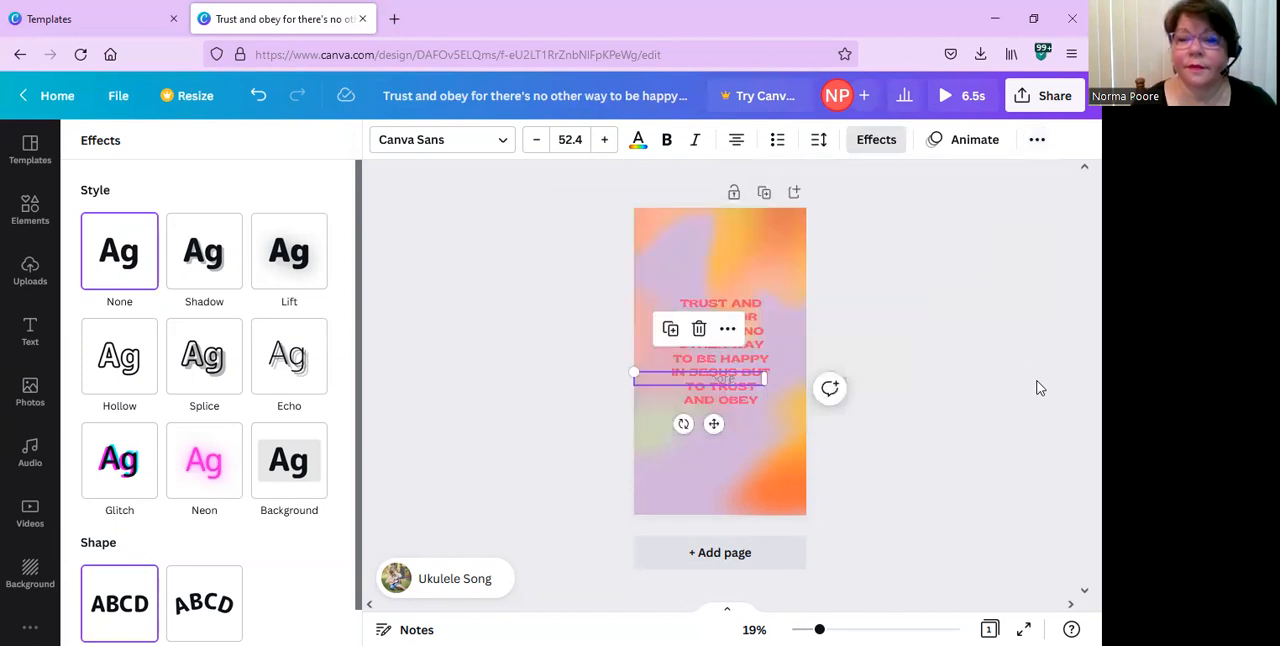
Move the quote text to the upper part of the story and shift the overlapping background shape left to uncover the name.
{"action": "left_click", "coordinate": [808, 484]}
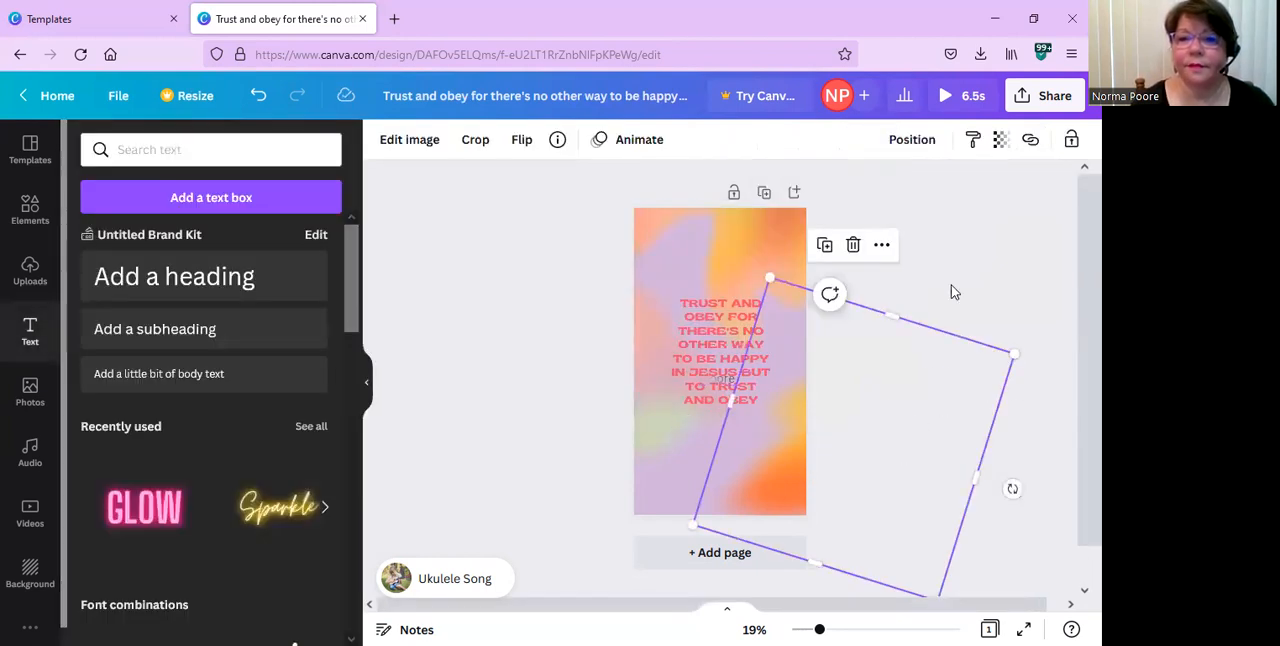
{"action": "left_click", "coordinate": [966, 285]}
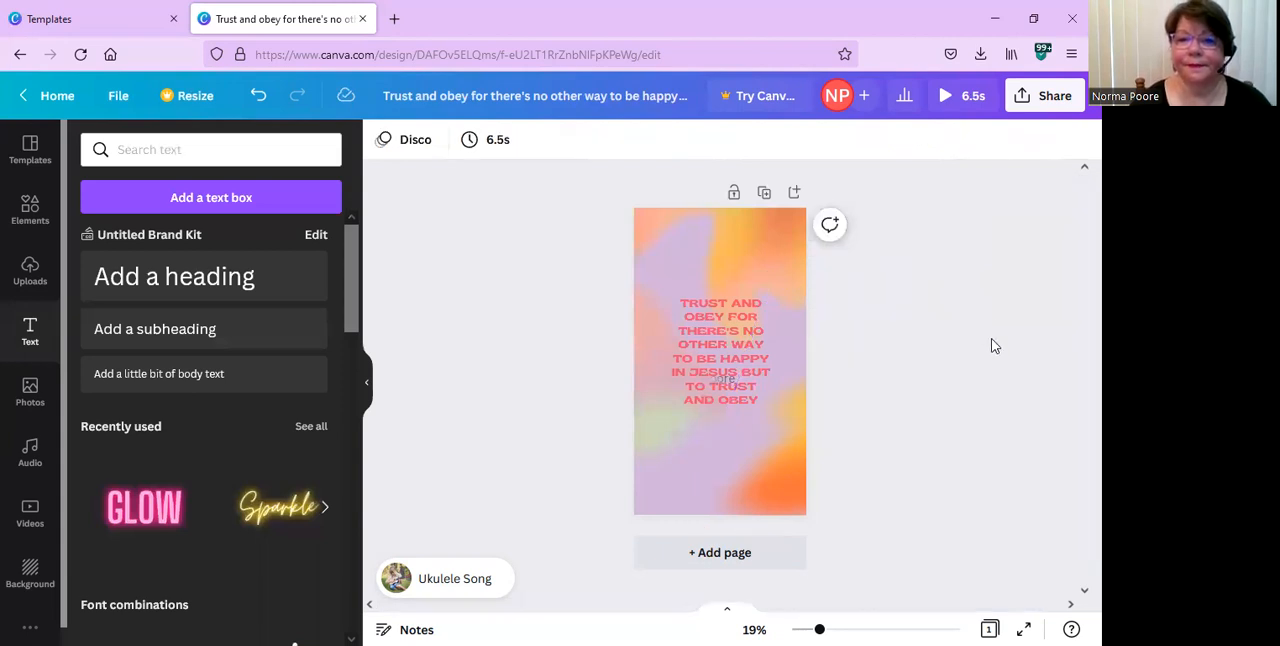
{"action": "left_click", "coordinate": [724, 378]}
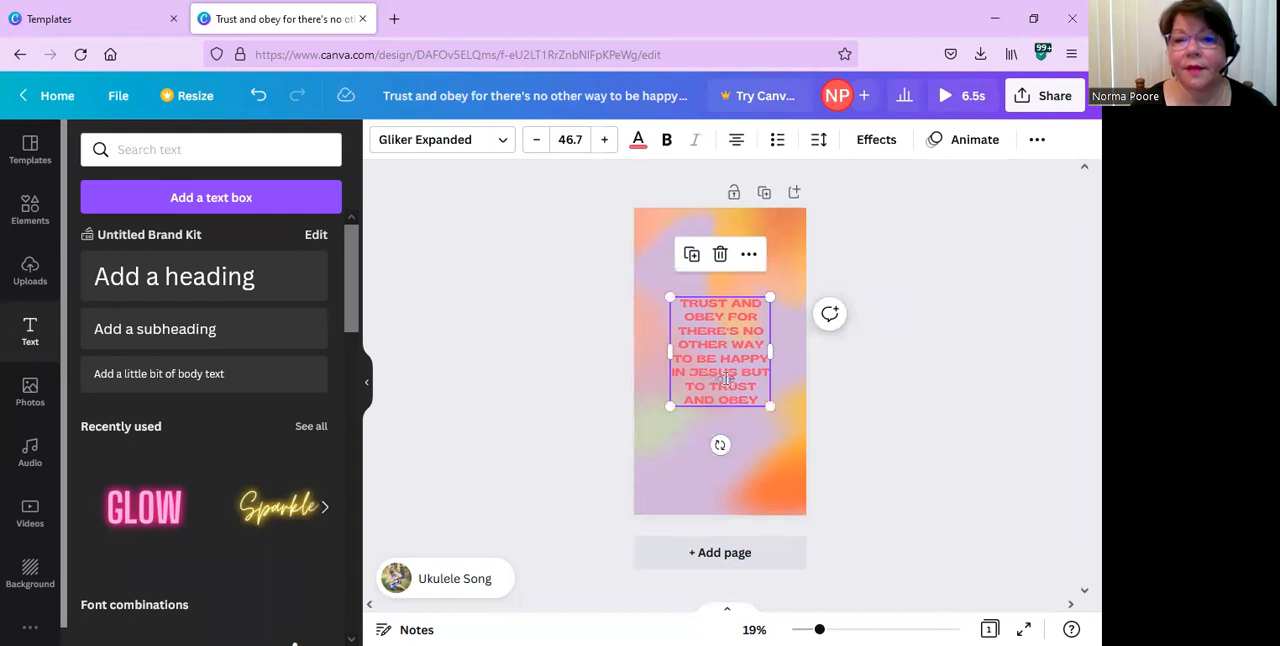
{"action": "left_click_drag", "start_coordinate": [731, 350], "coordinate": [740, 325]}
{"action": "left_click", "coordinate": [798, 446]}
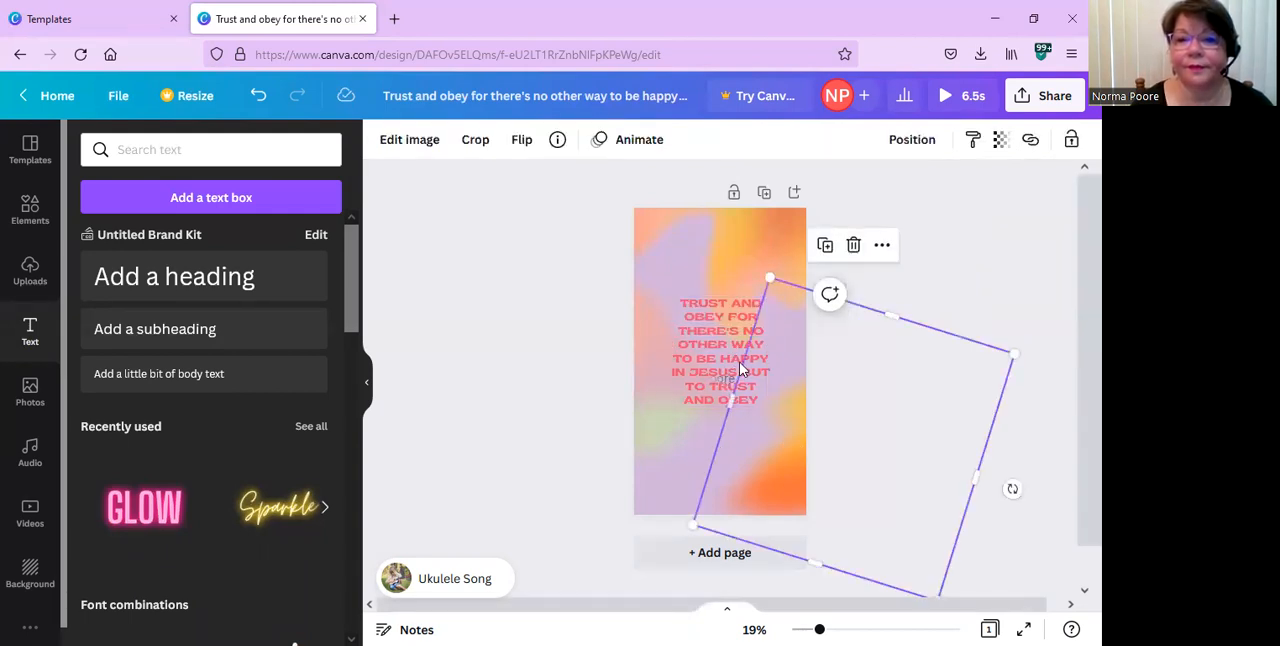
{"action": "left_click_drag", "start_coordinate": [724, 343], "coordinate": [721, 286]}
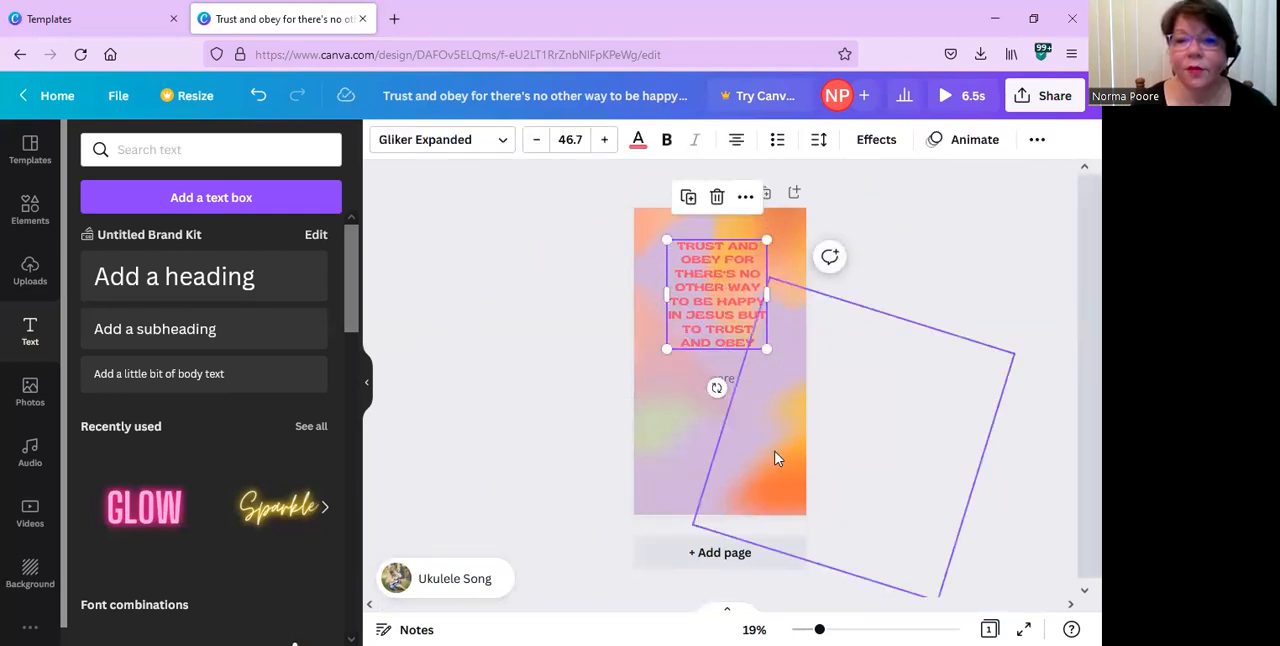
{"action": "left_click", "coordinate": [729, 388]}
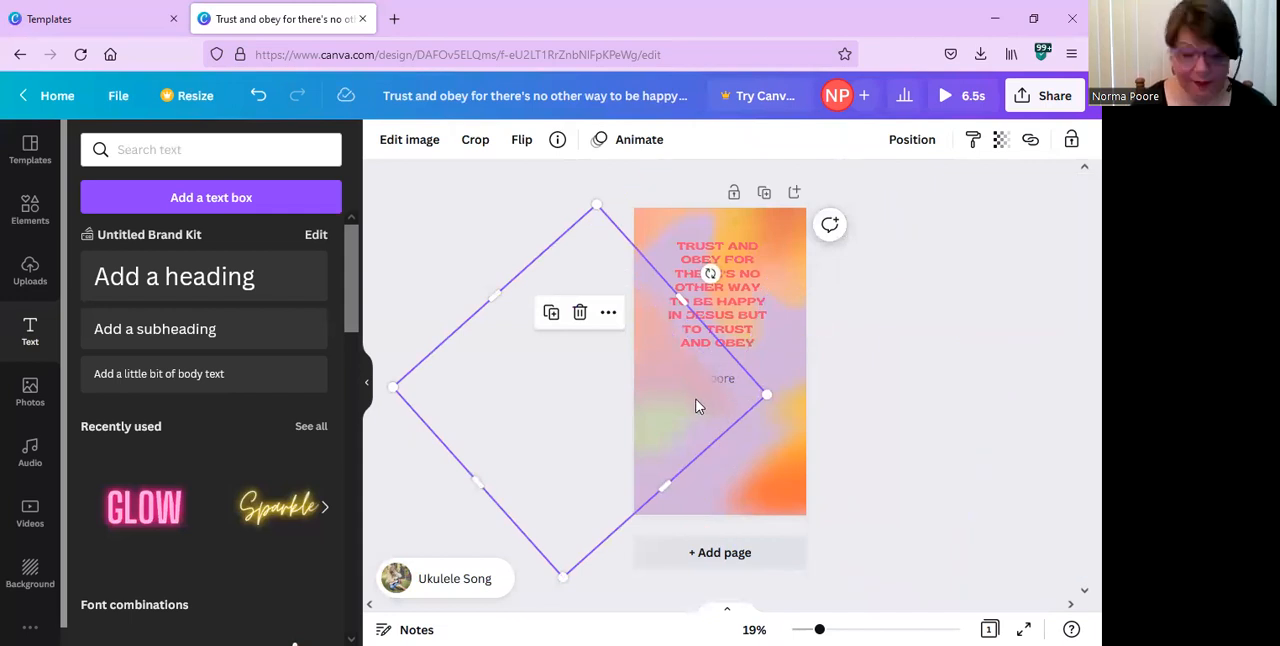
{"action": "left_click_drag", "start_coordinate": [691, 398], "coordinate": [637, 400]}
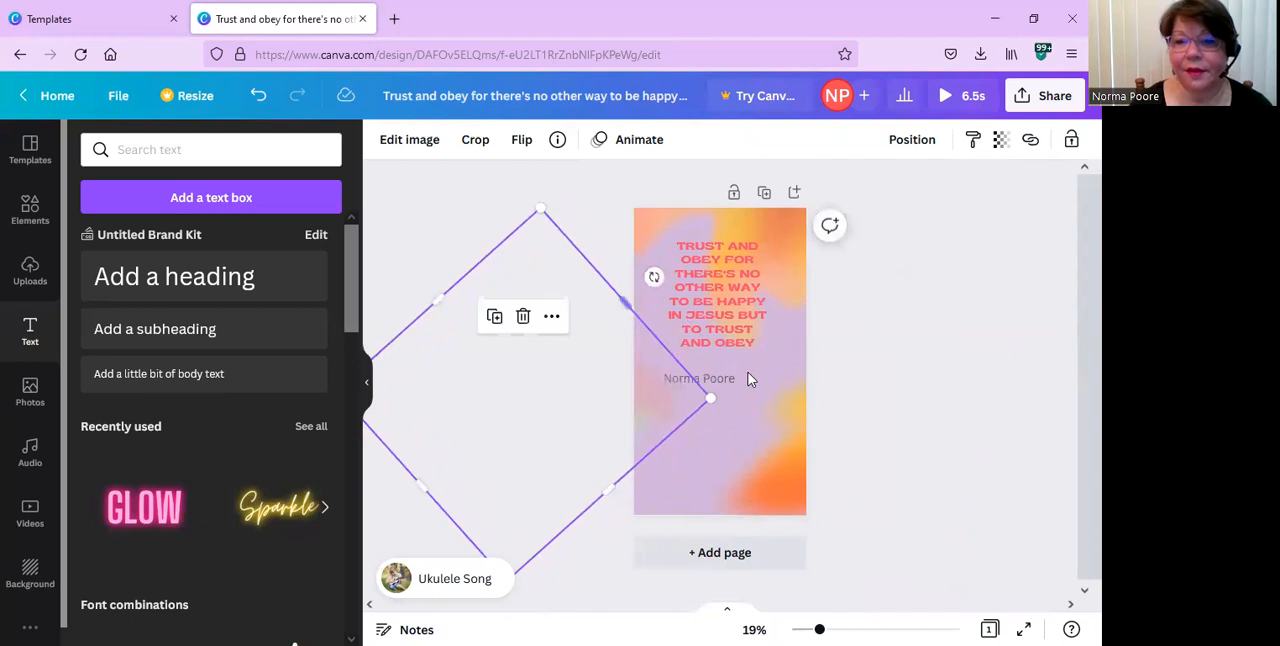
Move the name text lower on the story, centered, and place the quote directly above it.
{"action": "left_click_drag", "start_coordinate": [721, 380], "coordinate": [738, 446]}
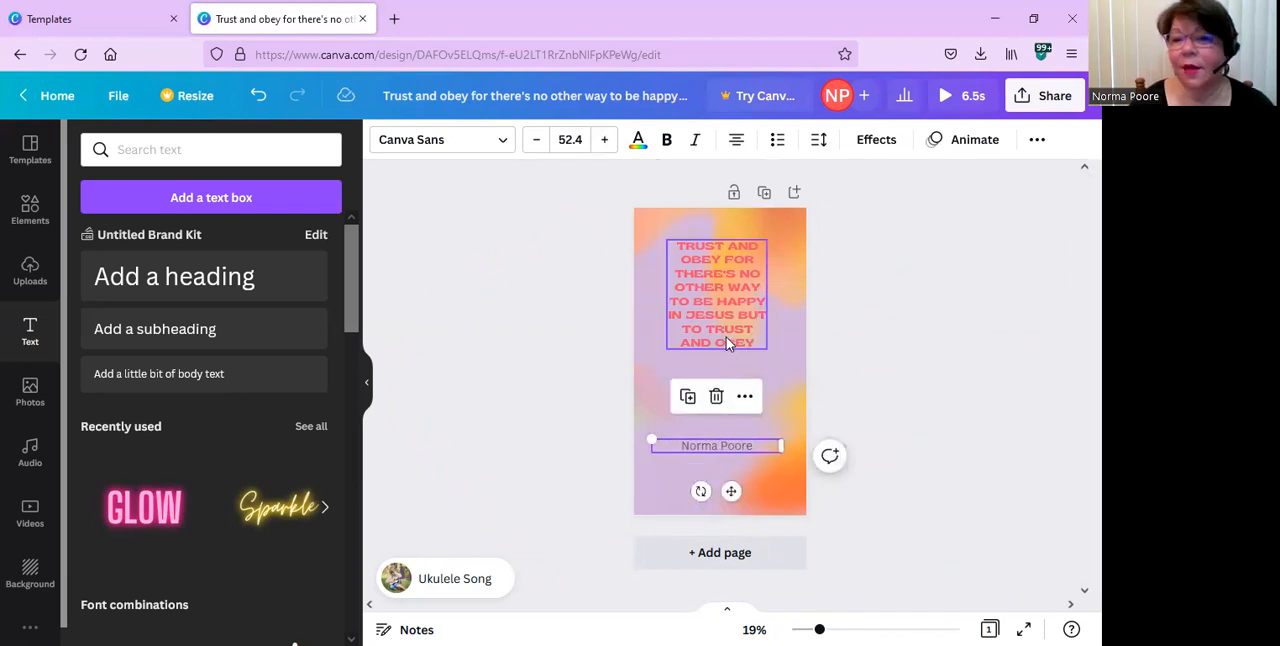
{"action": "left_click", "coordinate": [727, 344]}
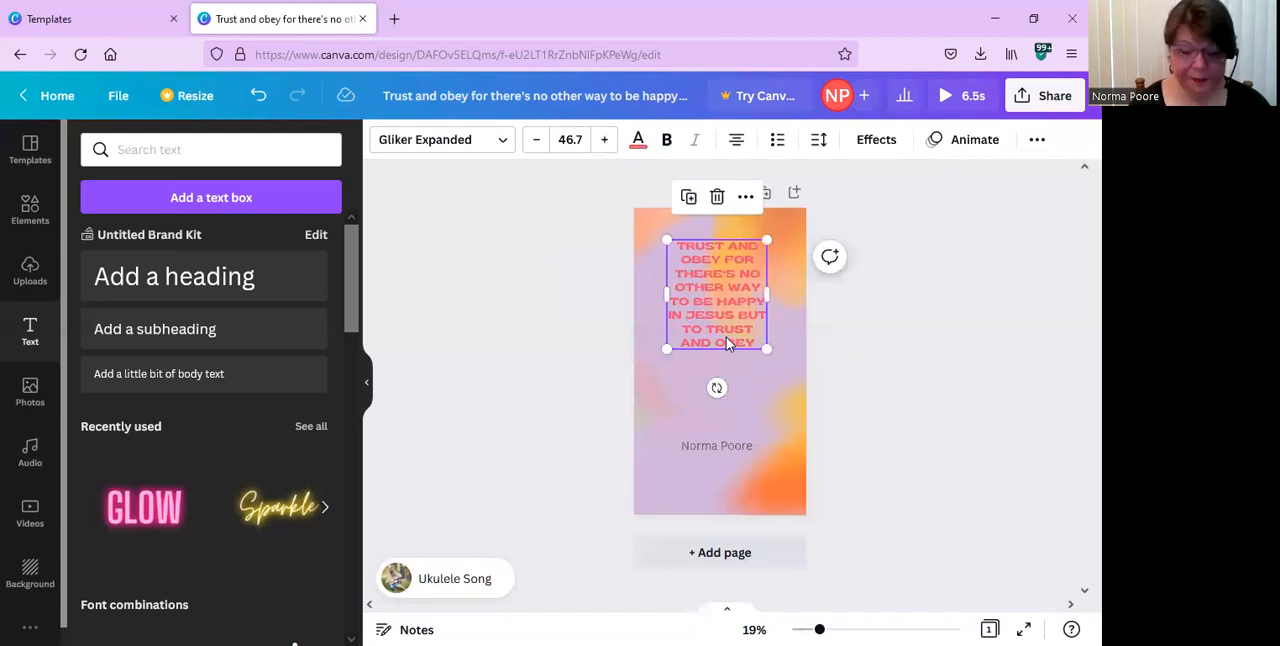
{"action": "left_click_drag", "start_coordinate": [727, 345], "coordinate": [723, 428]}
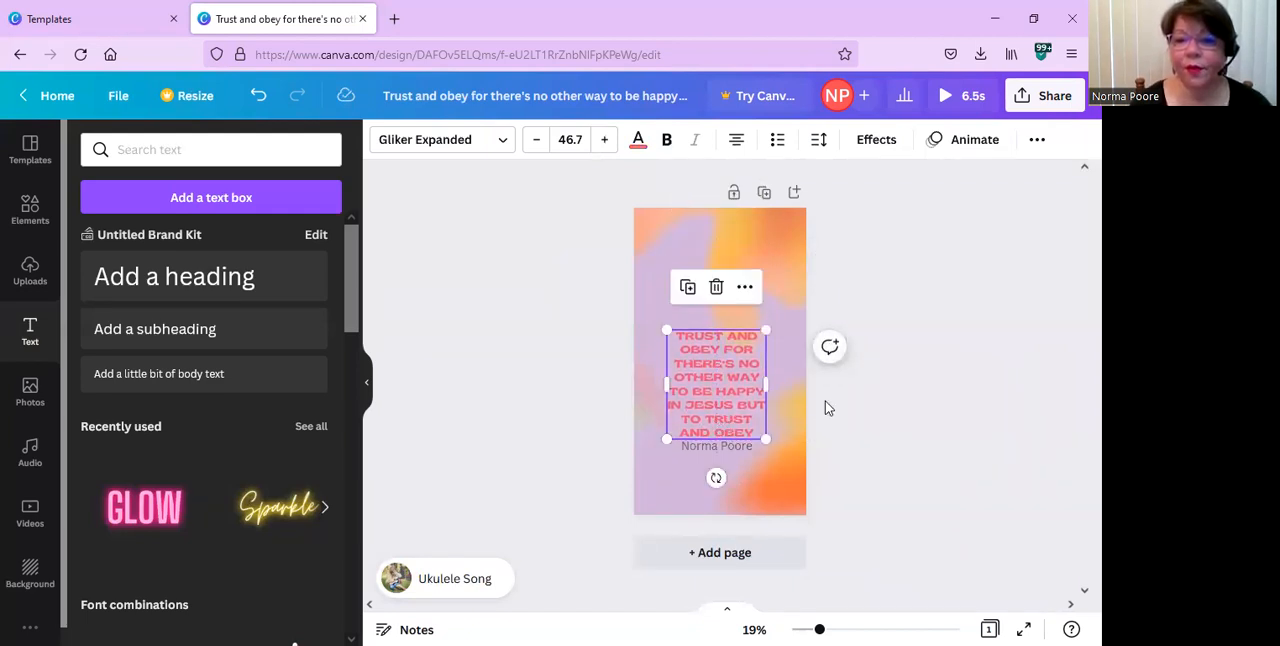
Move the quote text higher on the story, leaving a clear gap above the name text.
{"action": "left_click", "coordinate": [845, 420]}
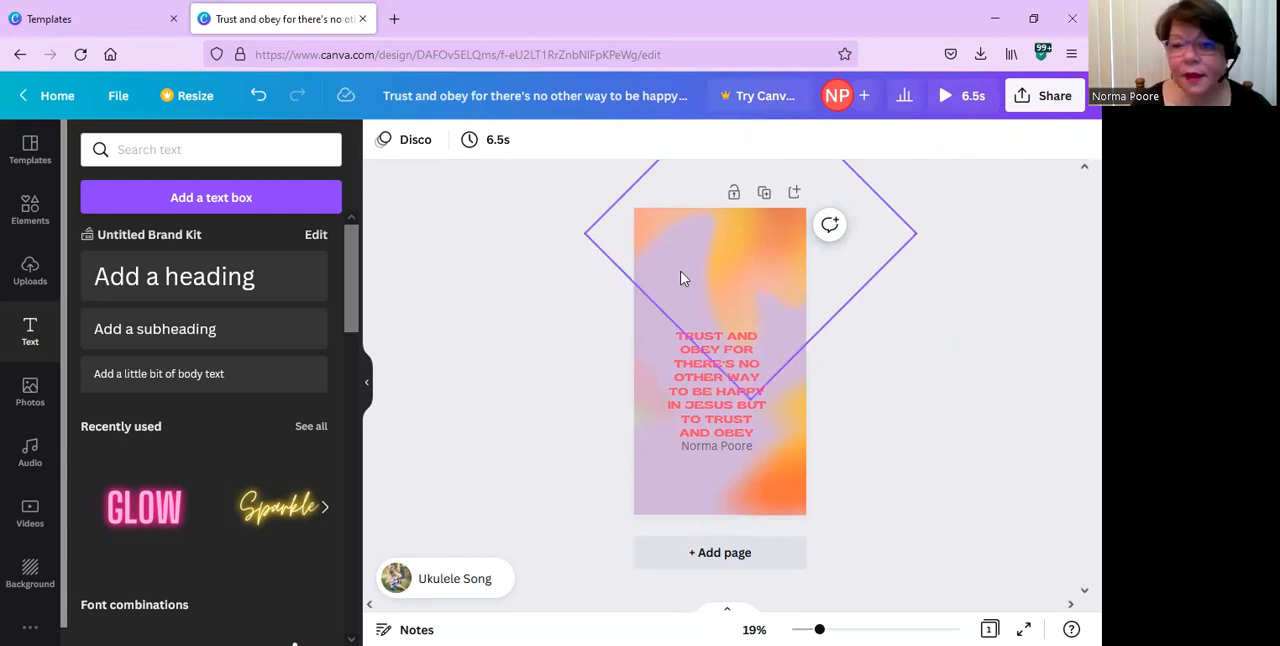
{"action": "left_click_drag", "start_coordinate": [716, 397], "coordinate": [720, 352]}
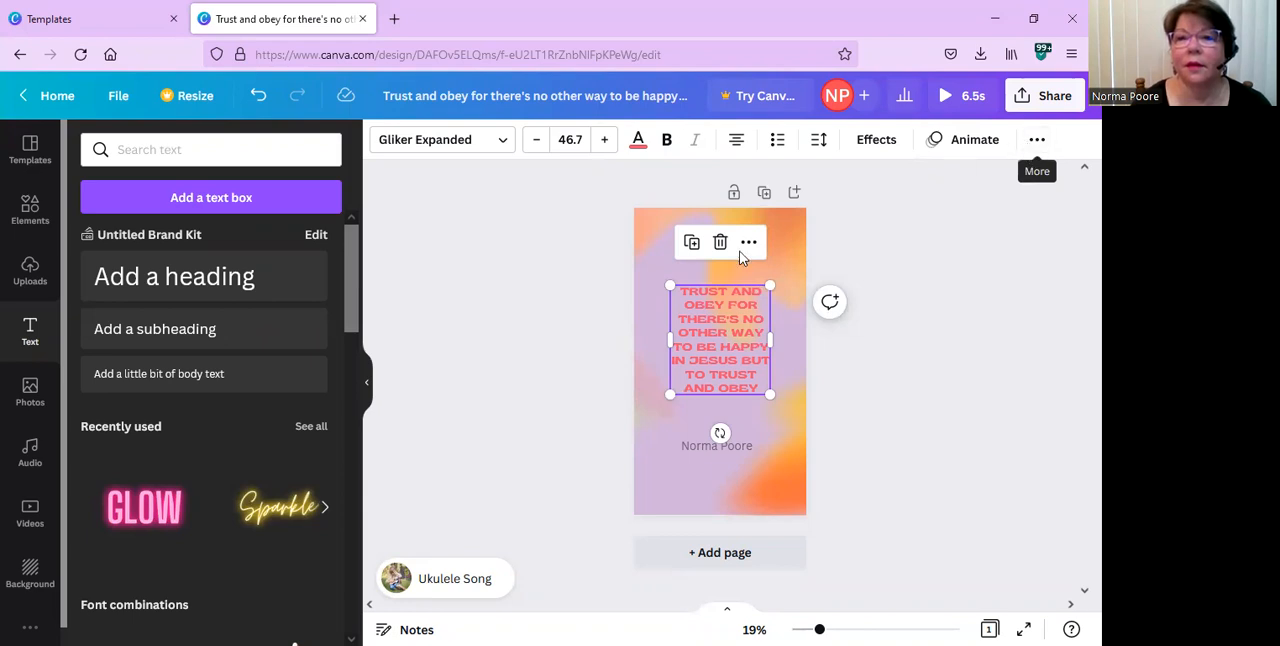
Lock the three gradient background shapes at the story's upper, lower-right and left areas.
{"action": "left_click", "coordinate": [775, 255]}
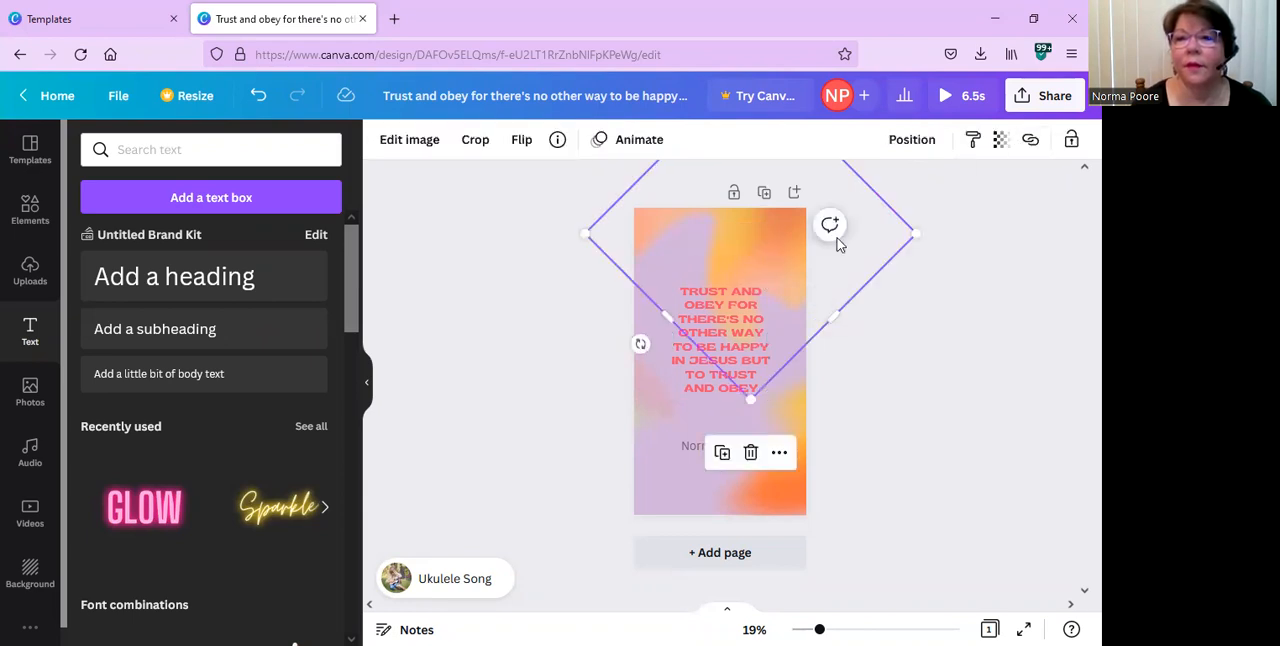
{"action": "left_click", "coordinate": [1067, 146]}
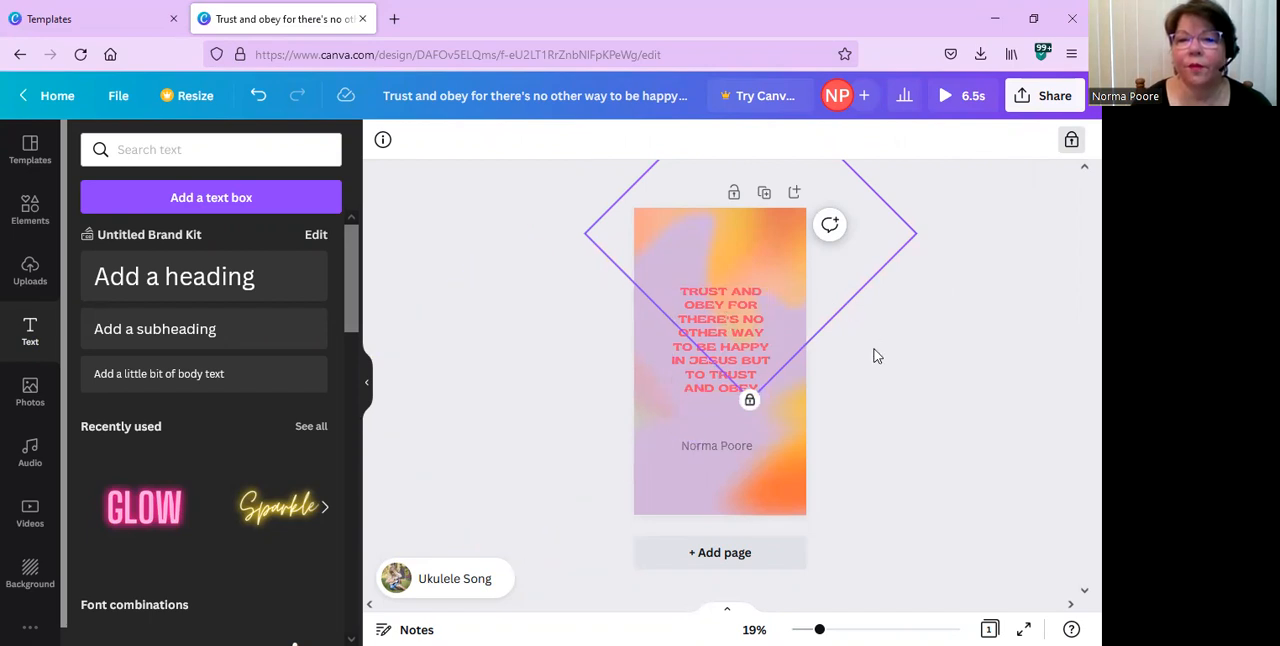
{"action": "left_click", "coordinate": [786, 478]}
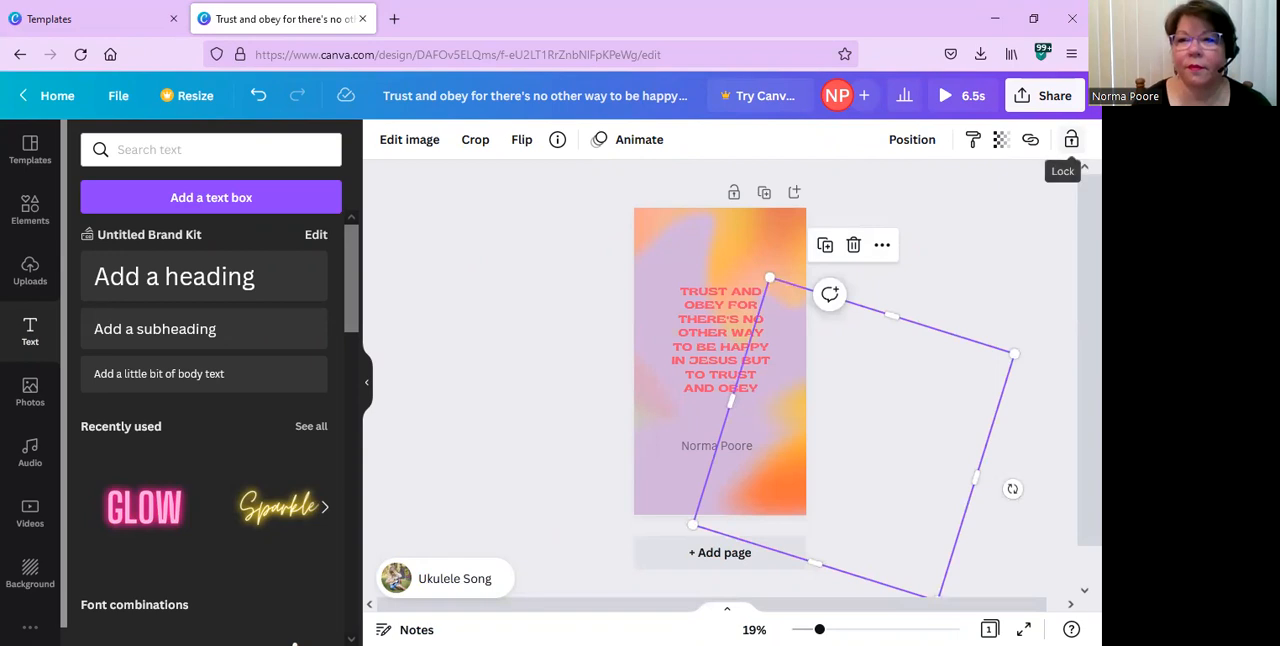
{"action": "left_click", "coordinate": [1071, 139]}
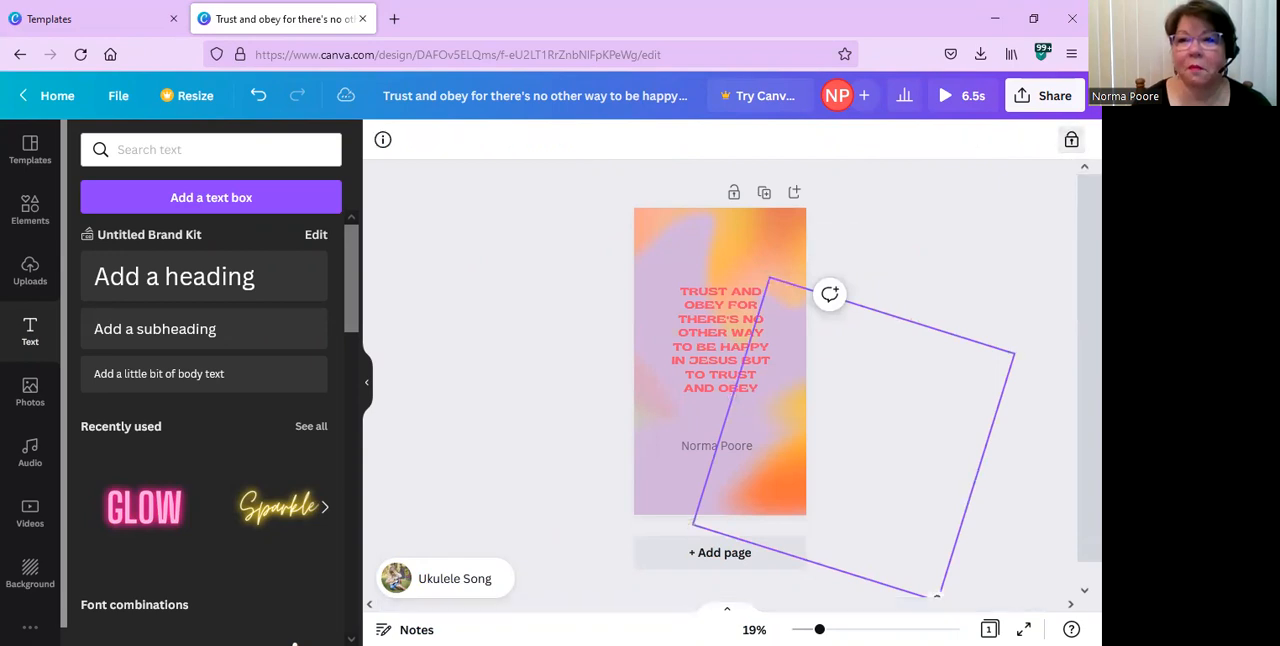
{"action": "left_click", "coordinate": [679, 414]}
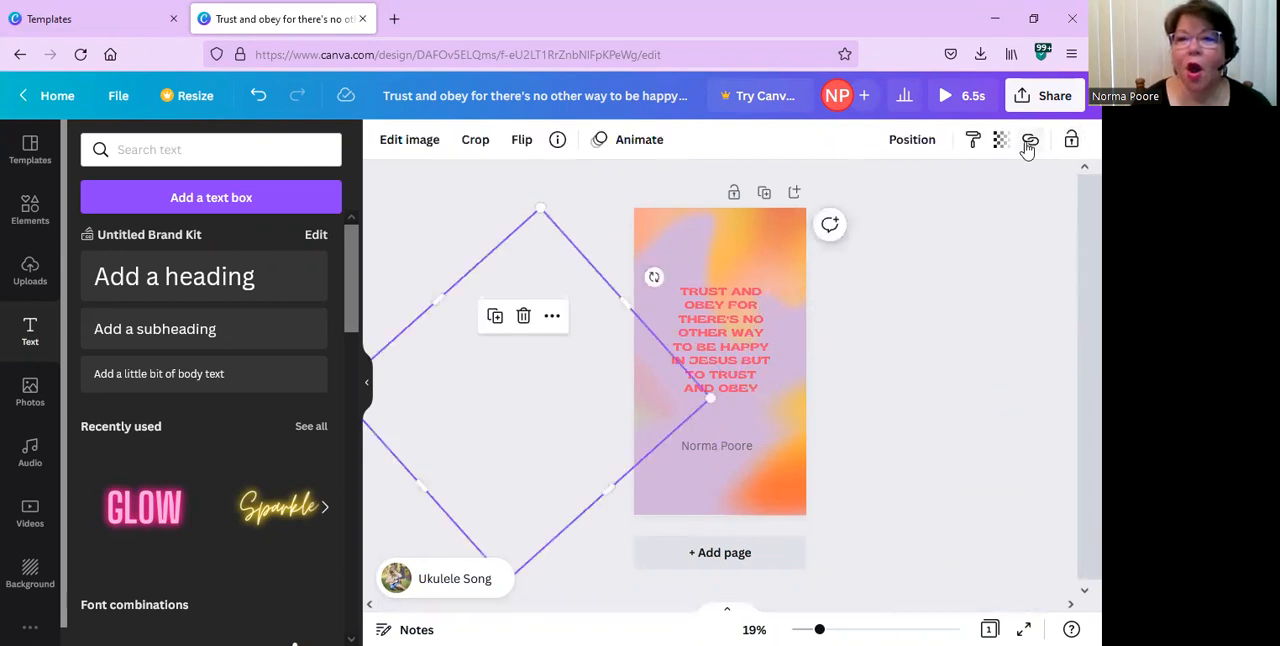
{"action": "left_click", "coordinate": [1071, 141]}
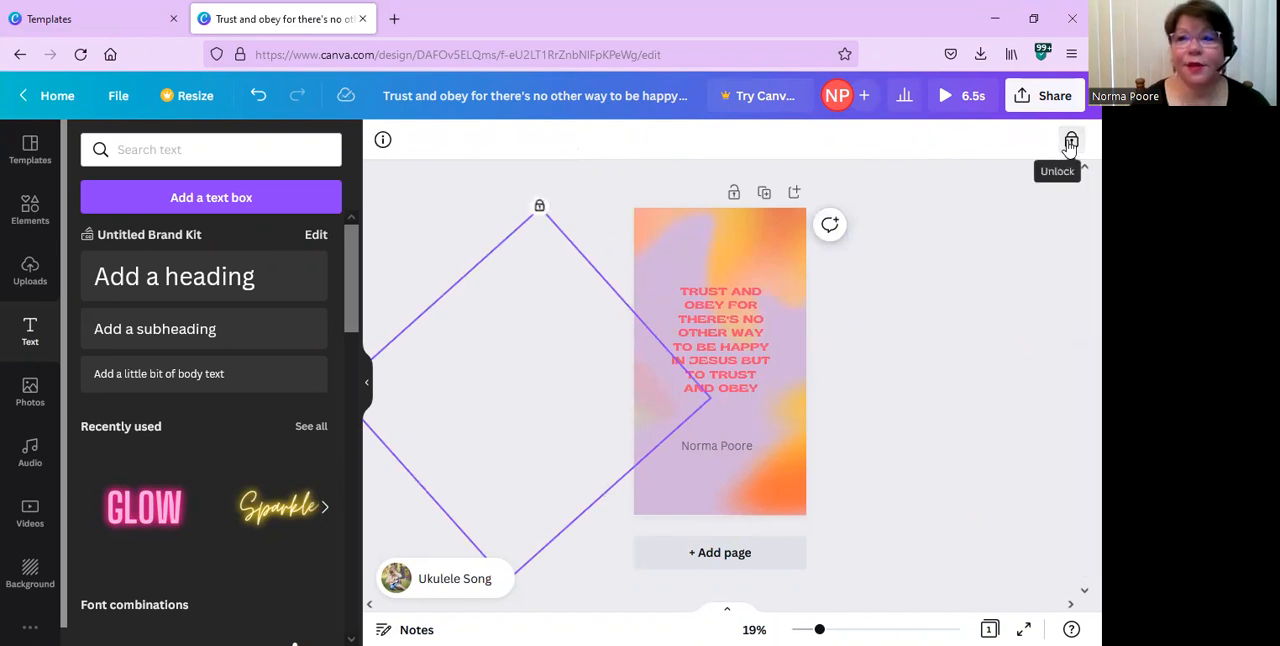
{"action": "left_click", "coordinate": [906, 333]}
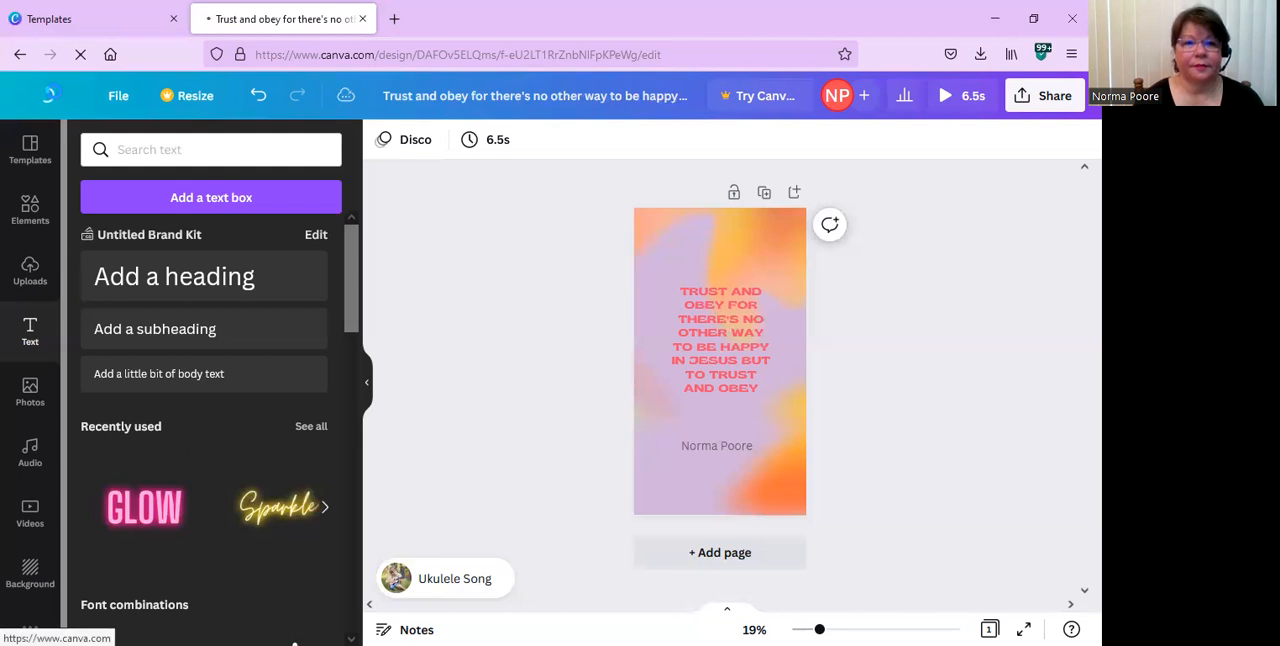
Leave the story design for the home page and open the list of projects.
{"action": "left_click", "coordinate": [52, 95]}
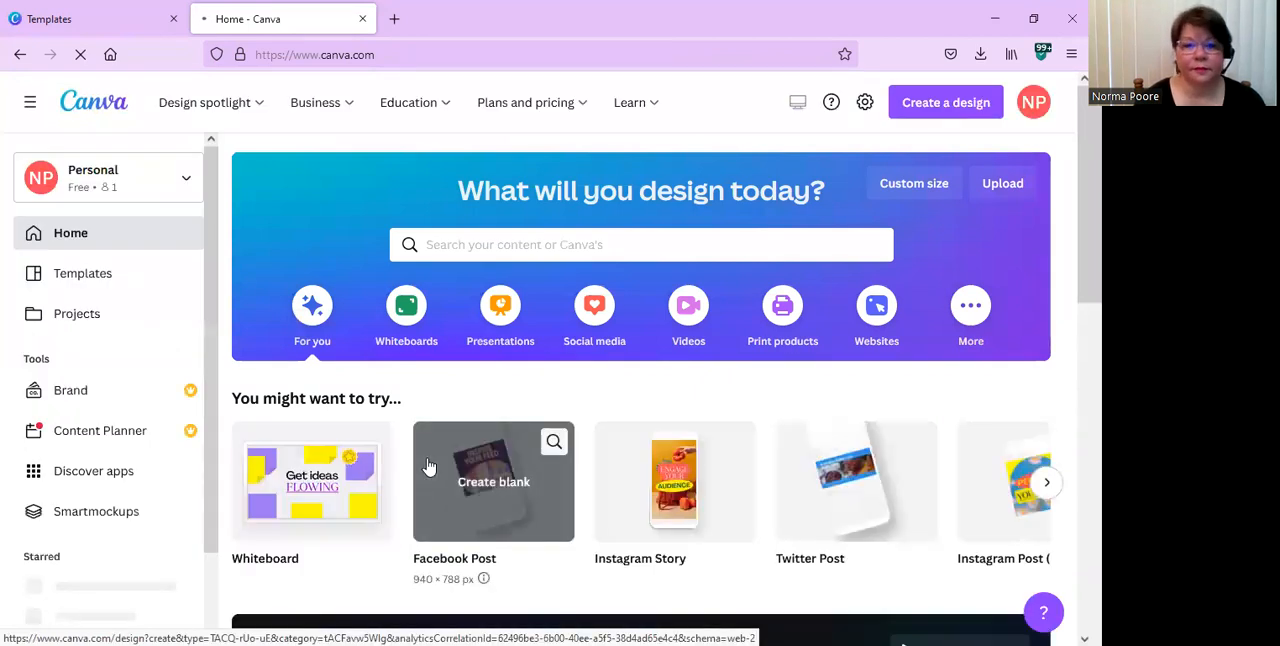
{"action": "scroll", "coordinate": [428, 467], "scroll_direction": "down", "scroll_amount": 3}
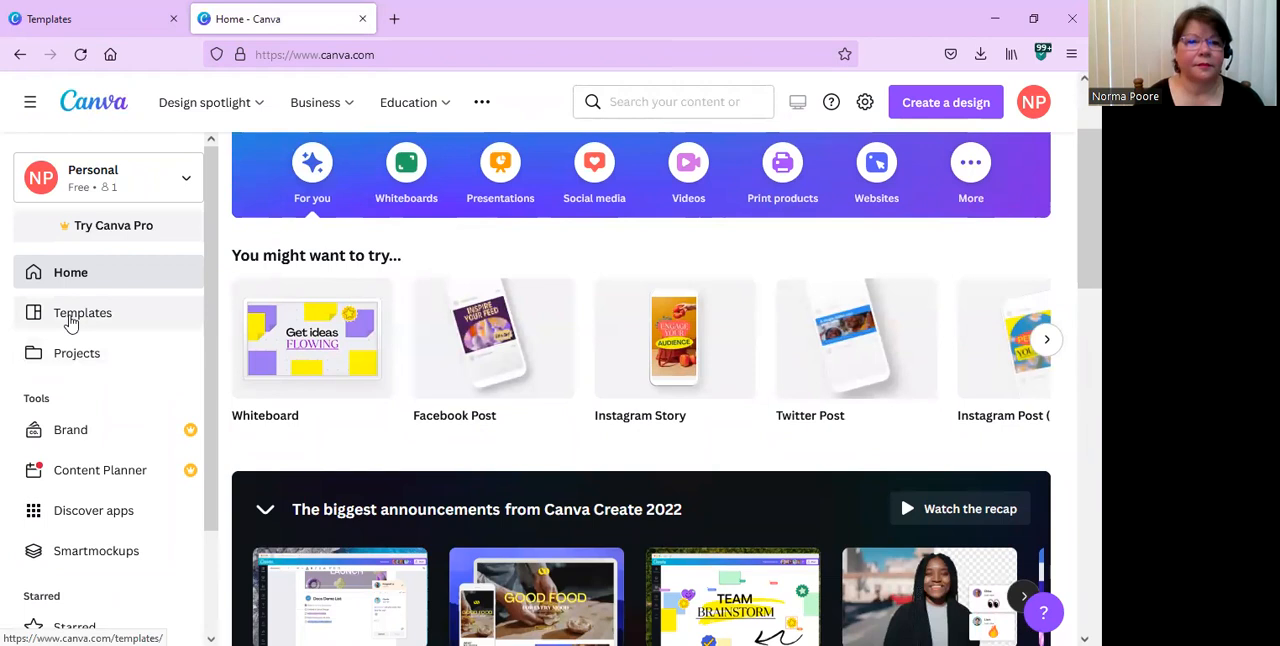
{"action": "left_click", "coordinate": [68, 355]}
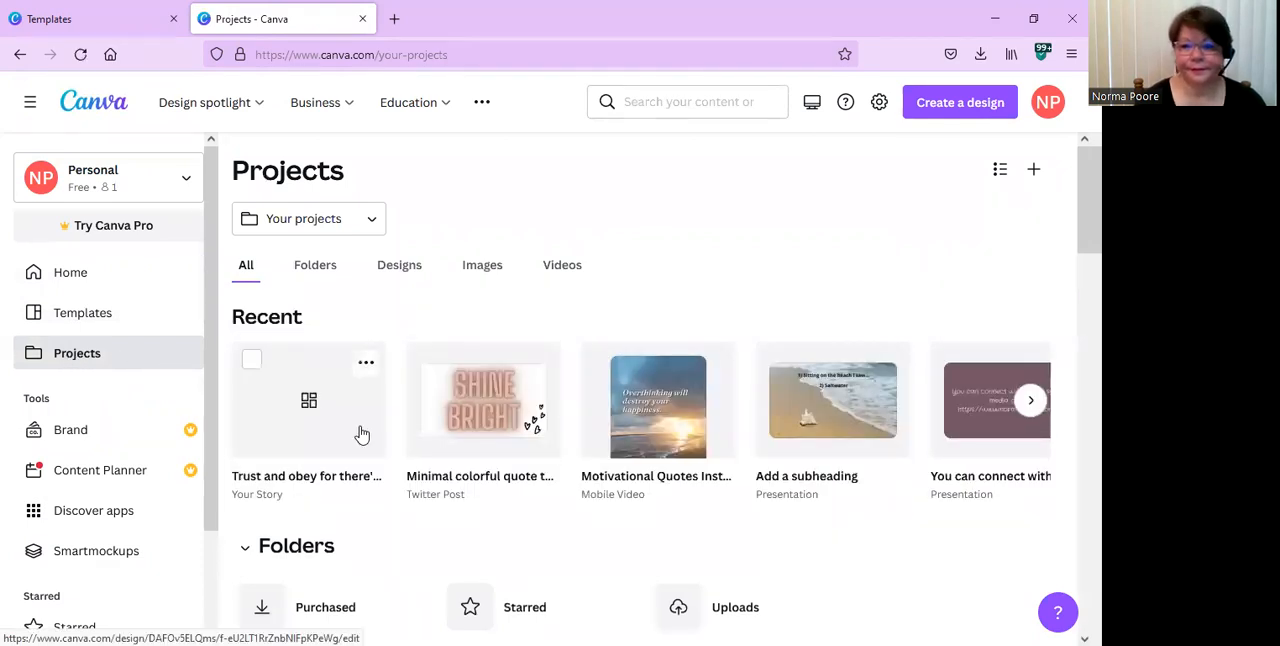
Find the Motivational Quotes Instagram Reel Video among the saved designs and open it for editing.
{"action": "scroll", "coordinate": [360, 432], "scroll_direction": "down", "scroll_amount": 1}
{"action": "scroll", "coordinate": [362, 432], "scroll_direction": "down", "scroll_amount": 2}
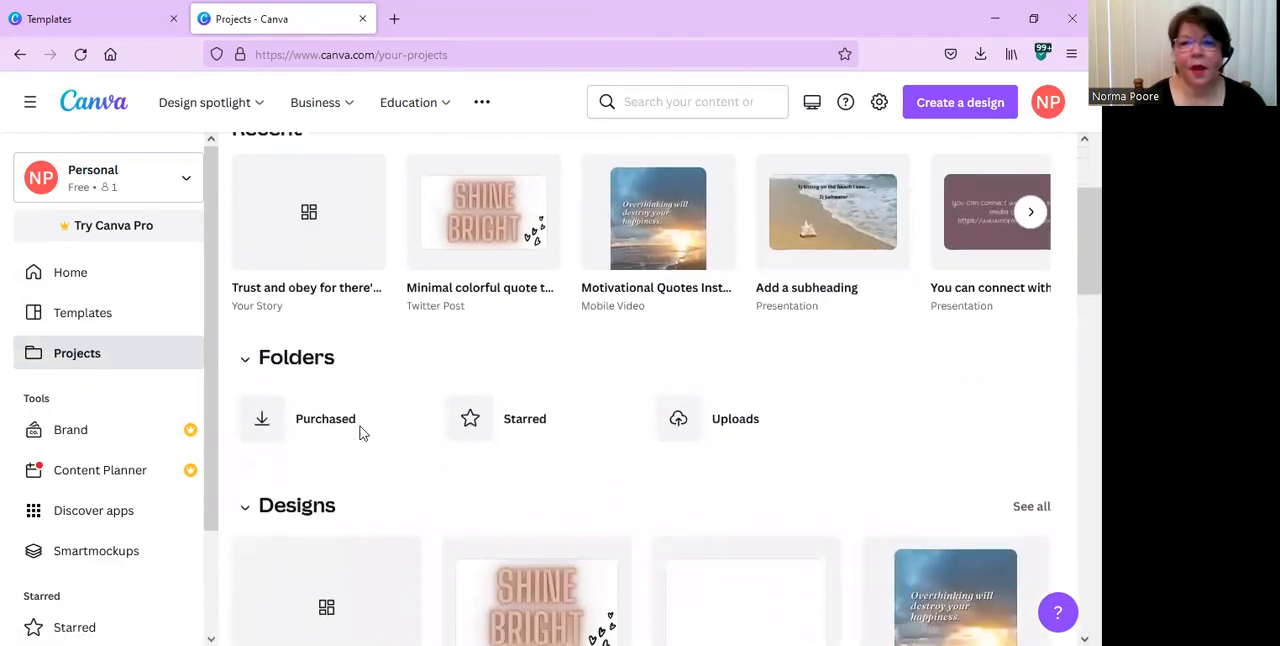
{"action": "scroll", "coordinate": [362, 432], "scroll_direction": "down", "scroll_amount": 3}
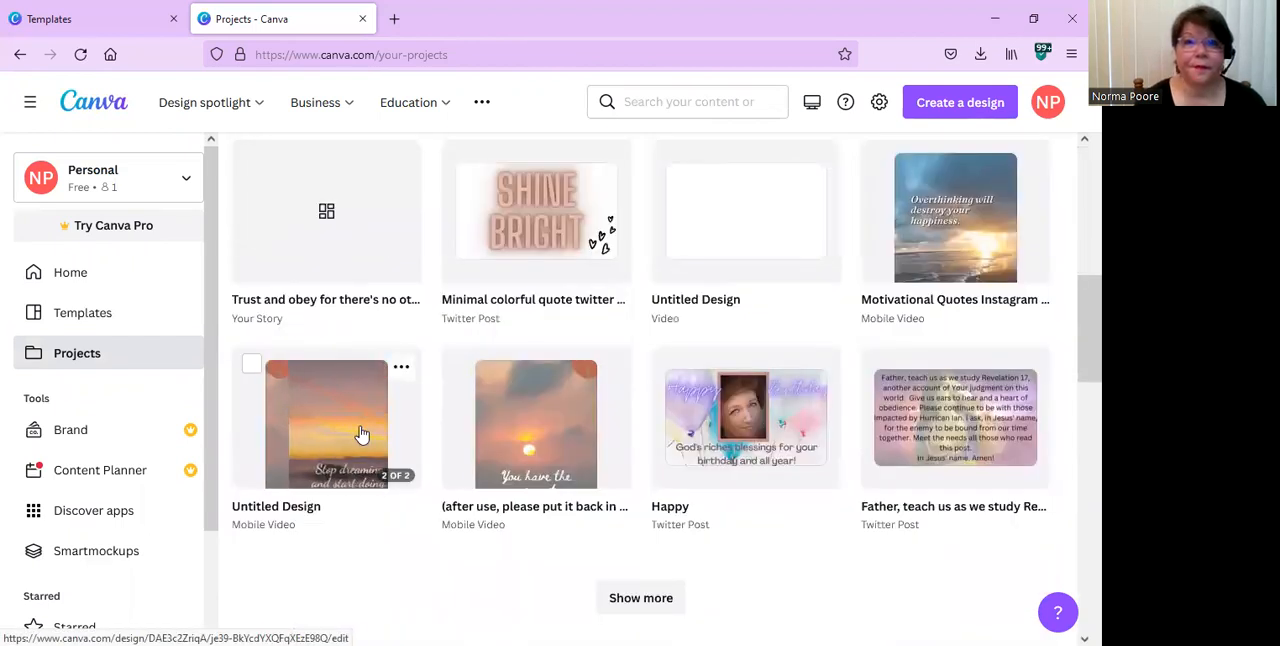
{"action": "scroll", "coordinate": [362, 432], "scroll_direction": "down", "scroll_amount": 1}
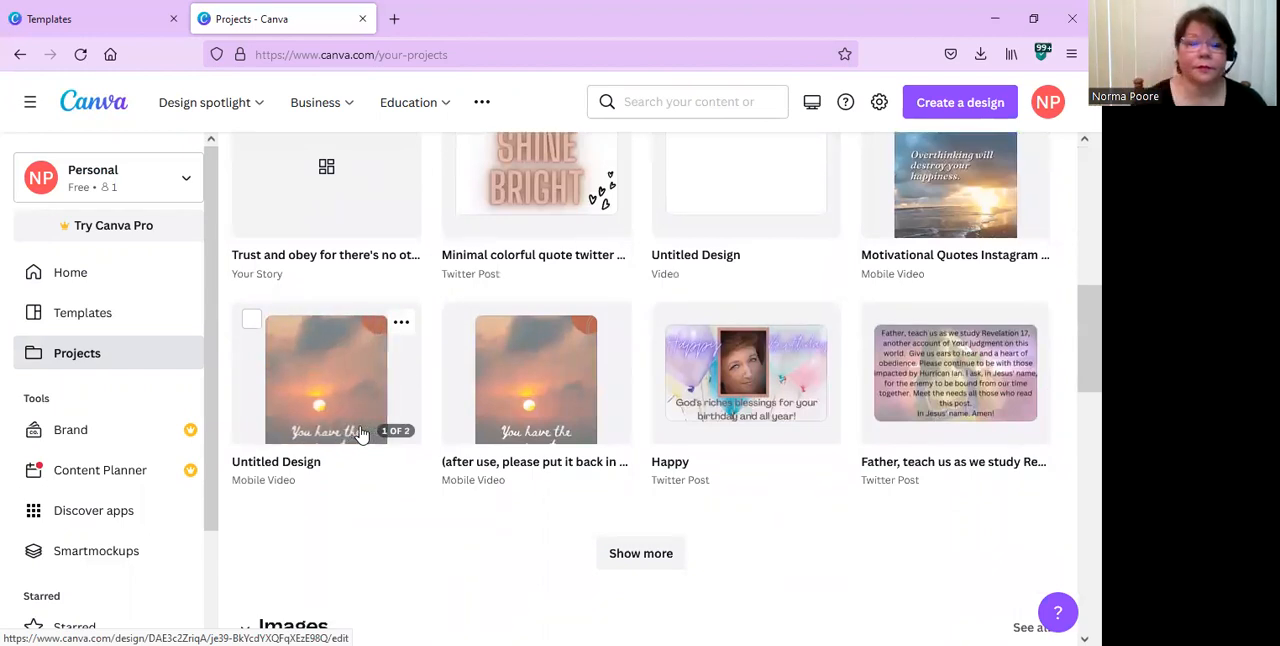
{"action": "scroll", "coordinate": [362, 432], "scroll_direction": "up", "scroll_amount": 1}
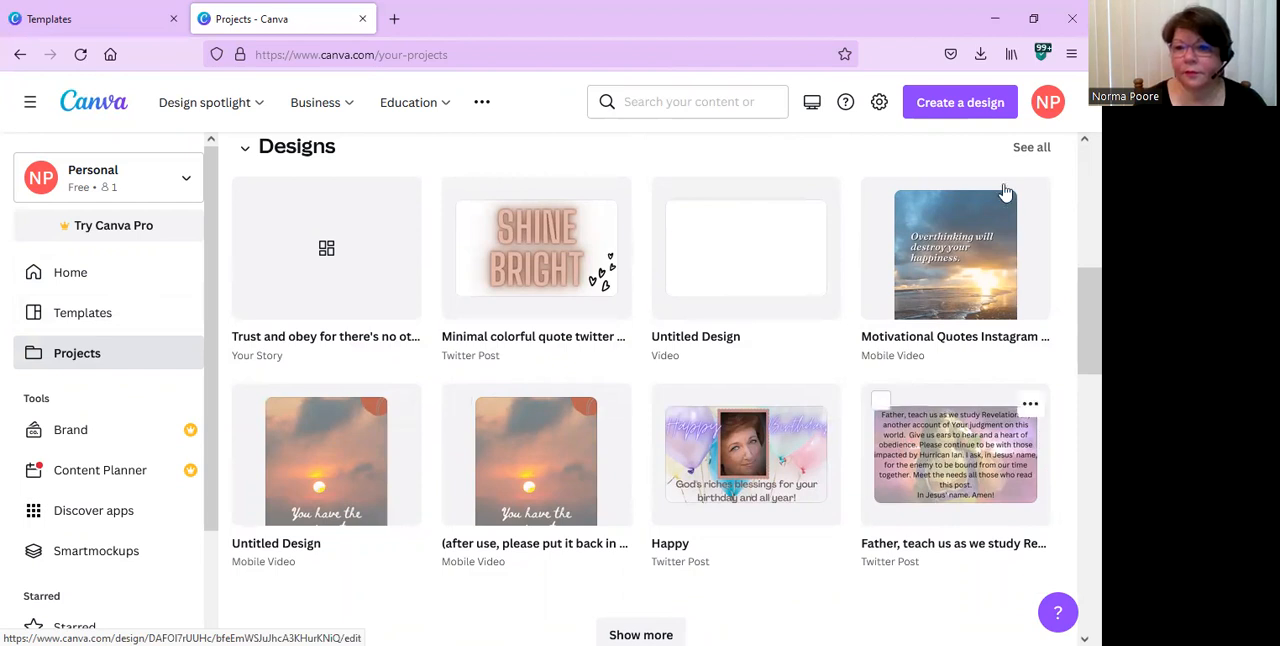
{"action": "left_click", "coordinate": [965, 271]}
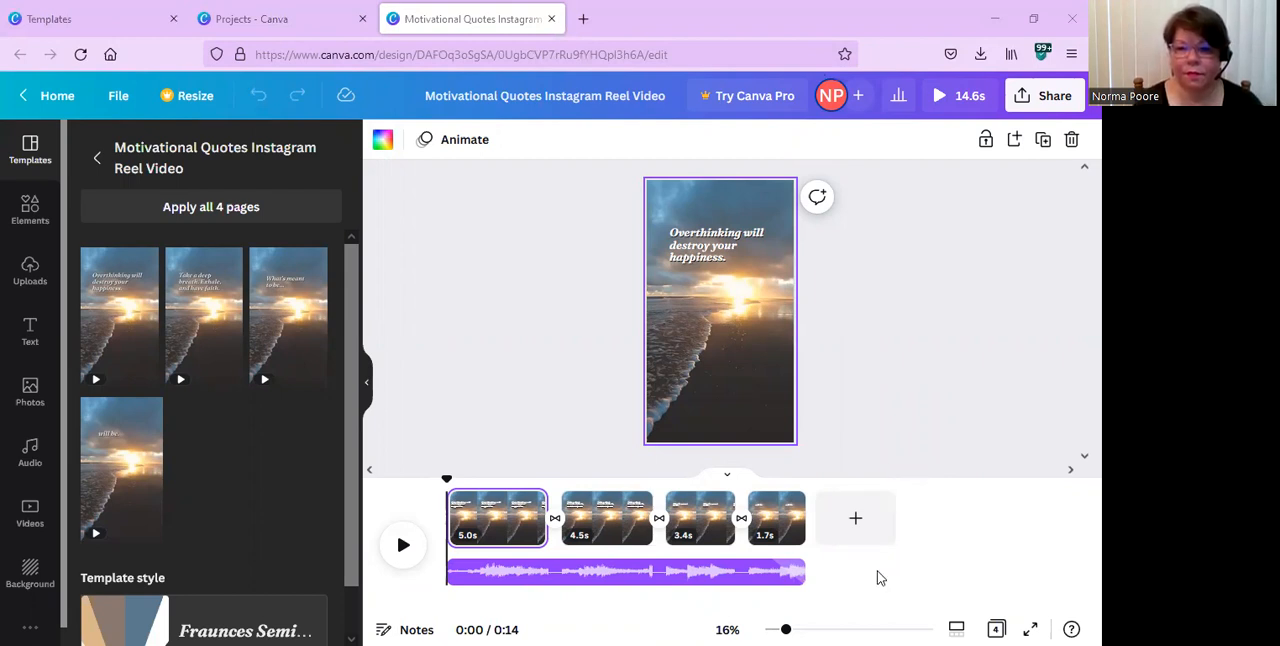
Examine the first reel page's quote text at 56% zoom and return to the 16% full-page view.
{"action": "left_click_drag", "start_coordinate": [785, 628], "coordinate": [840, 627]}
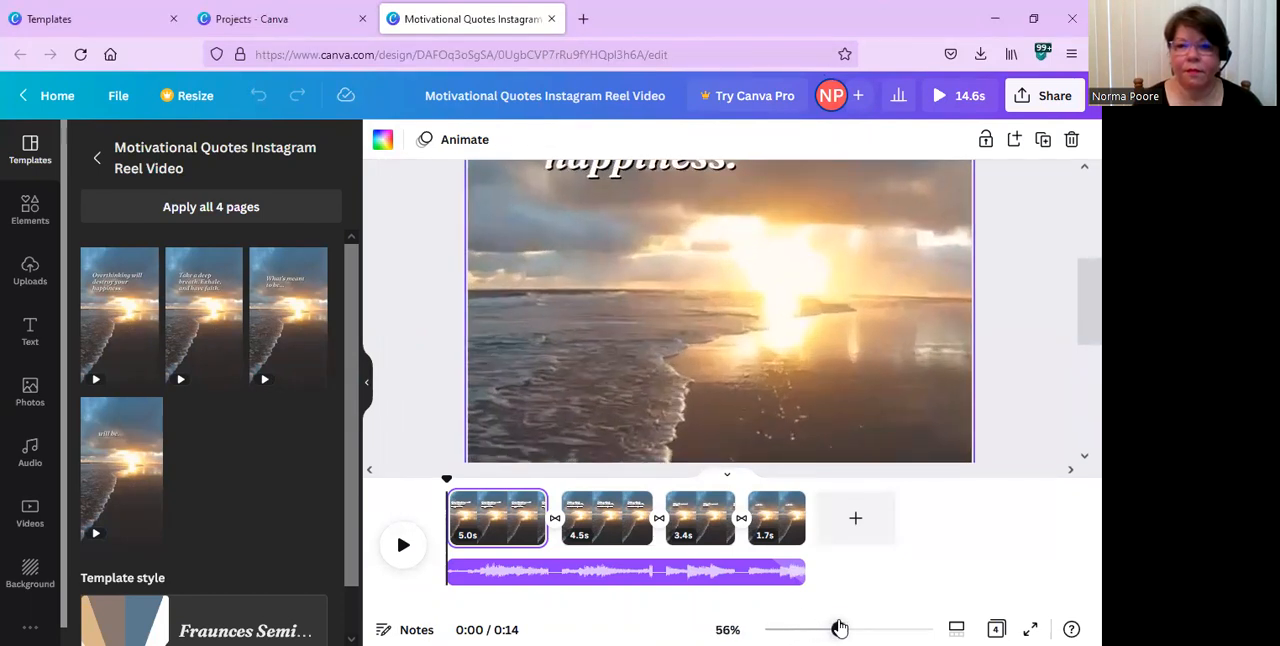
{"action": "left_click_drag", "start_coordinate": [712, 248], "coordinate": [727, 388]}
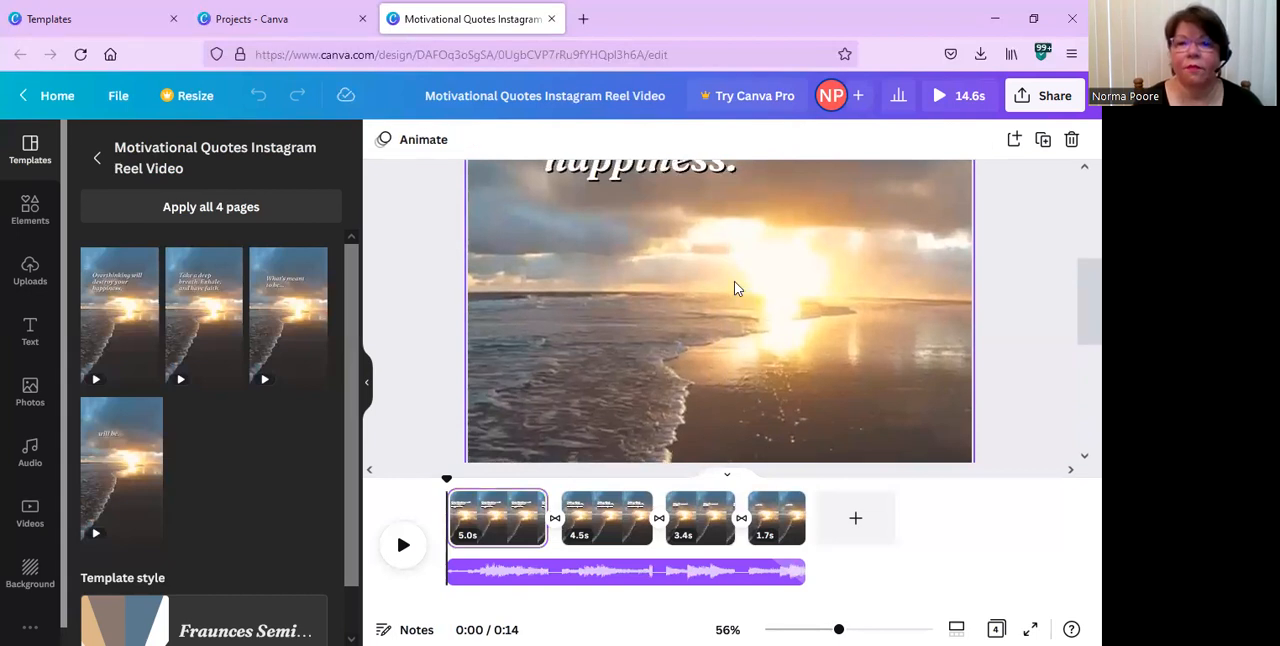
{"action": "scroll", "coordinate": [734, 288], "scroll_direction": "up", "scroll_amount": 3}
{"action": "scroll", "coordinate": [734, 288], "scroll_direction": "up", "scroll_amount": 1}
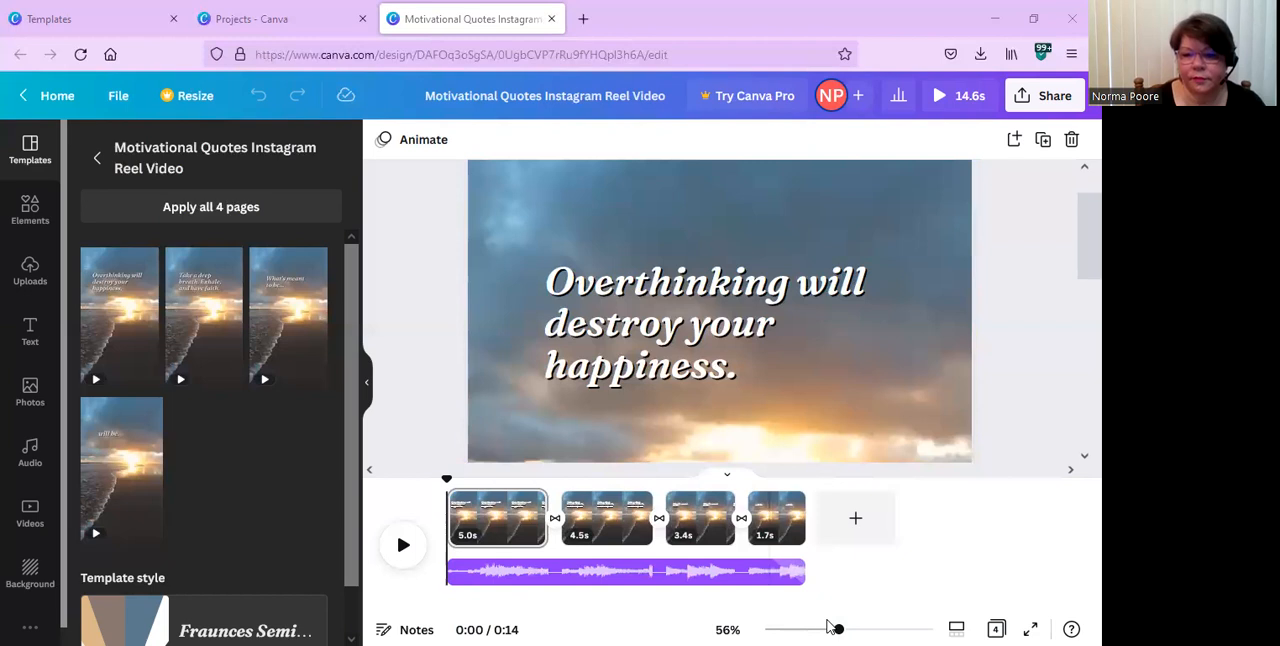
{"action": "left_click_drag", "start_coordinate": [837, 627], "coordinate": [787, 627]}
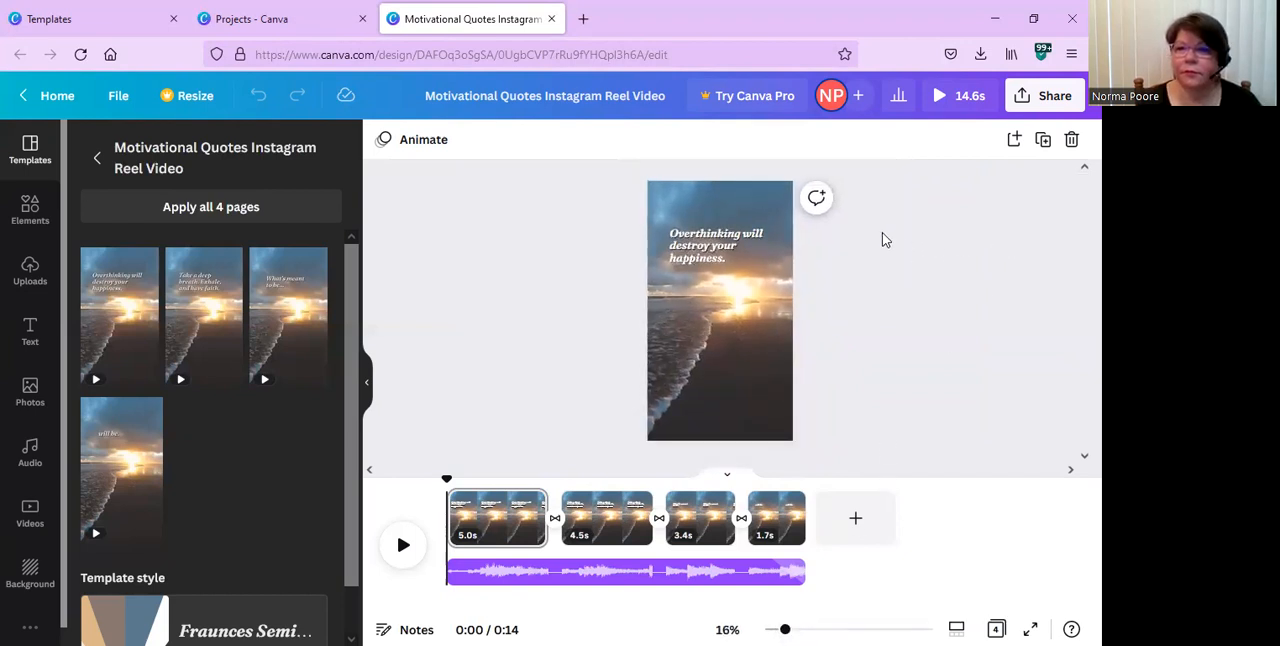
Duplicate the "Overthinking will destroy your happiness." text on the first page and undo the duplication.
{"action": "left_click", "coordinate": [732, 281]}
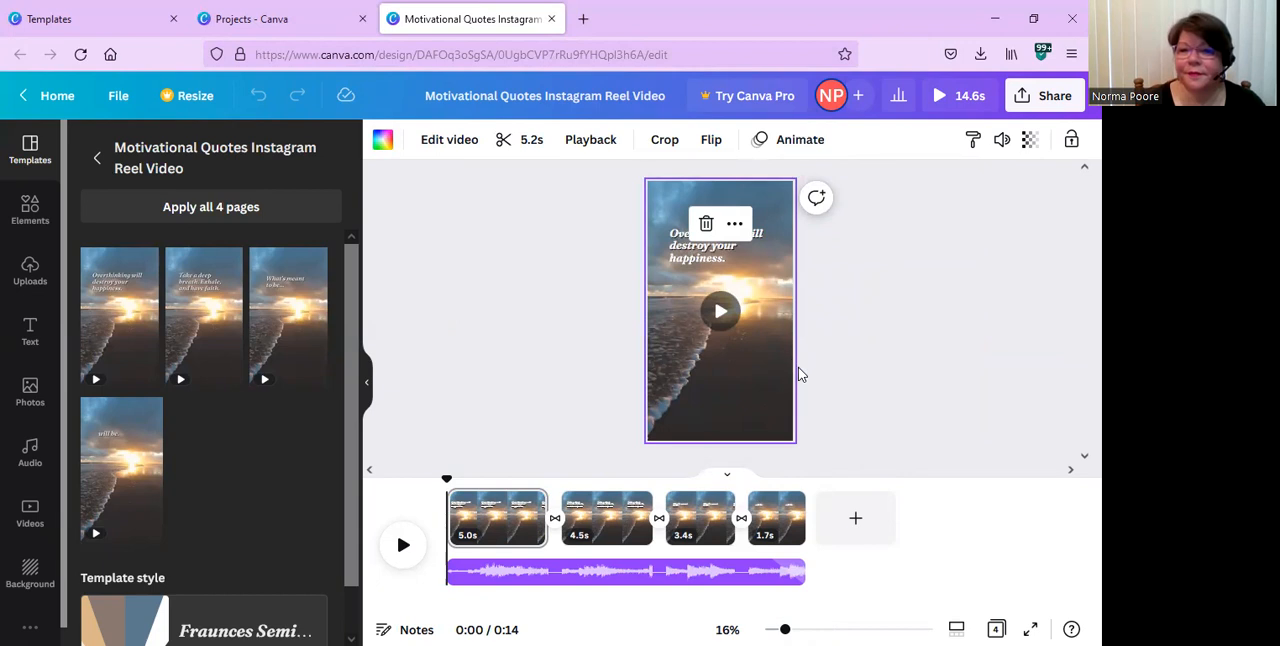
{"action": "left_click", "coordinate": [798, 374]}
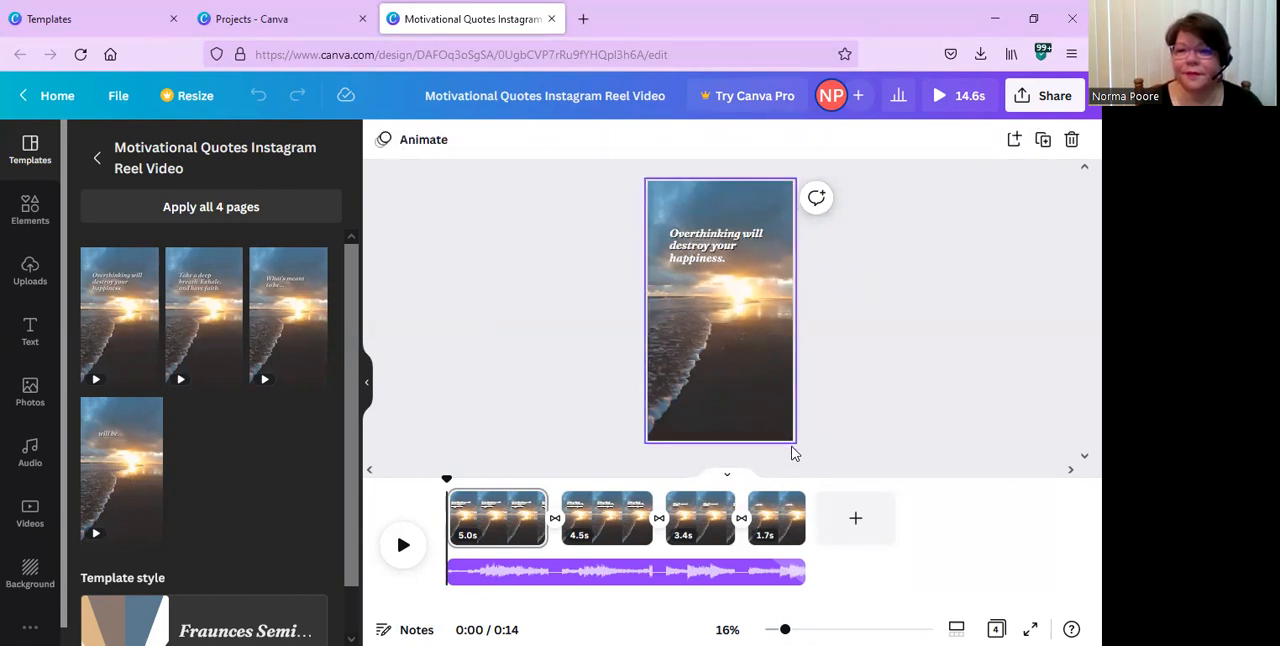
{"action": "left_click_drag", "start_coordinate": [790, 437], "coordinate": [647, 178]}
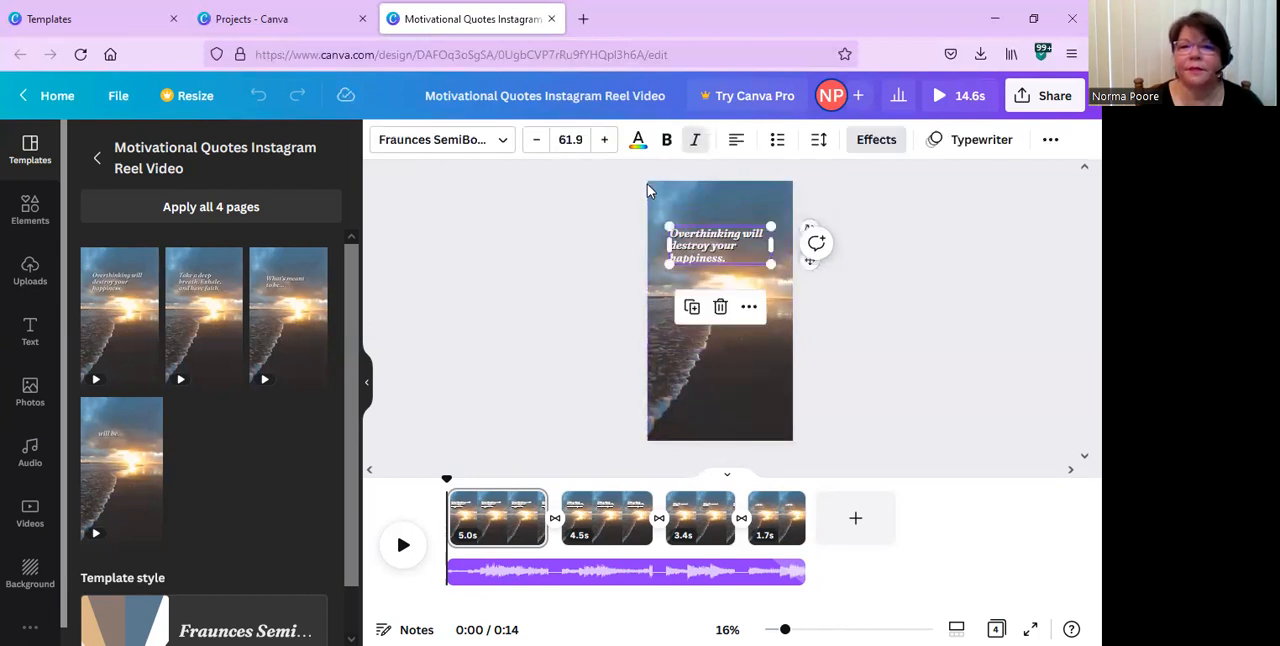
{"action": "left_click", "coordinate": [692, 308]}
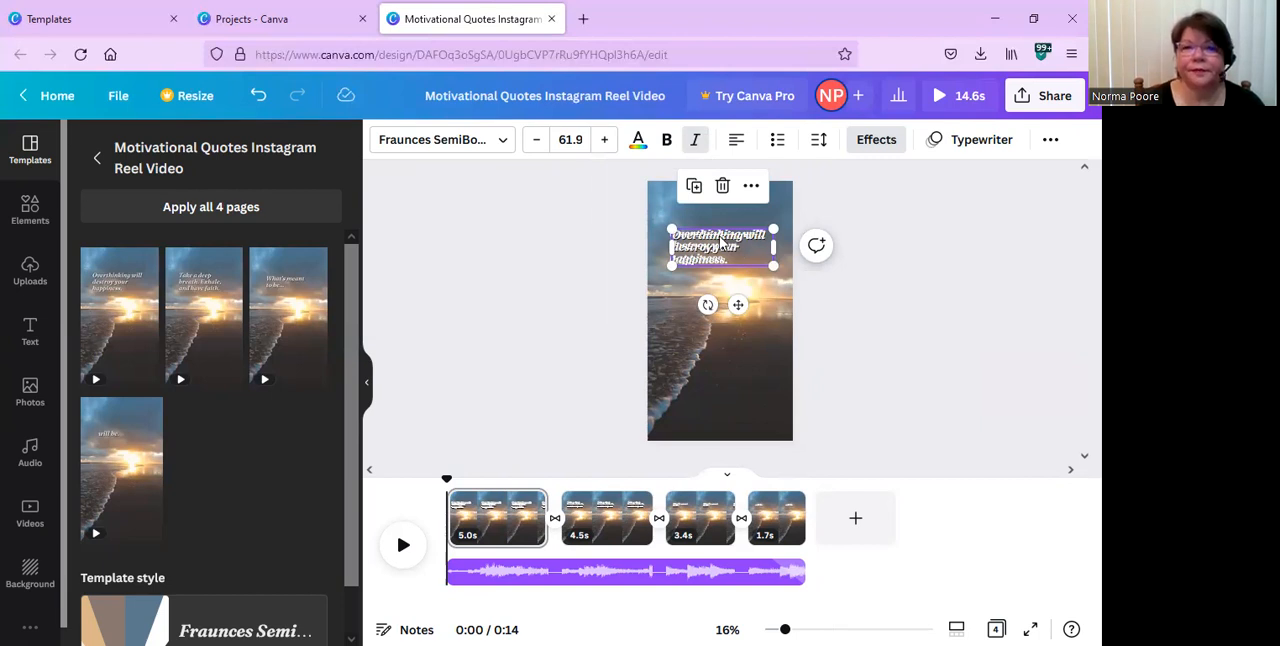
{"action": "left_click", "coordinate": [258, 100]}
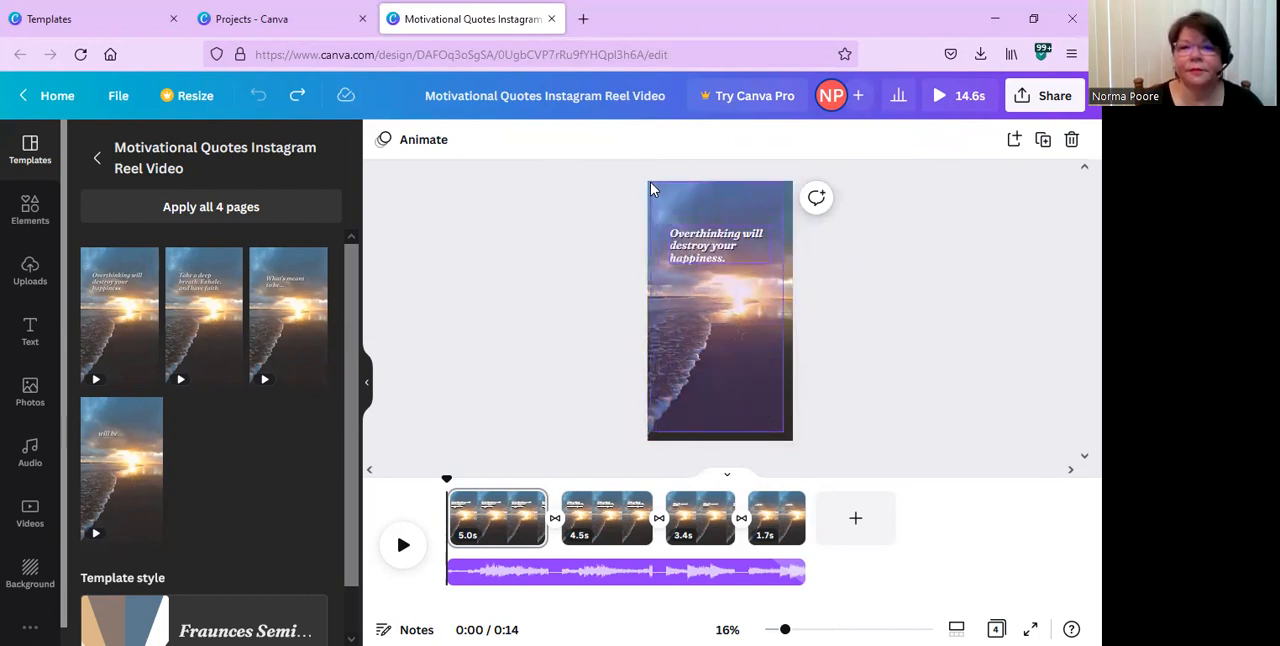
Select and deselect the first page's quote text, and view the available page animations without applying one.
{"action": "left_click_drag", "start_coordinate": [783, 432], "coordinate": [650, 183]}
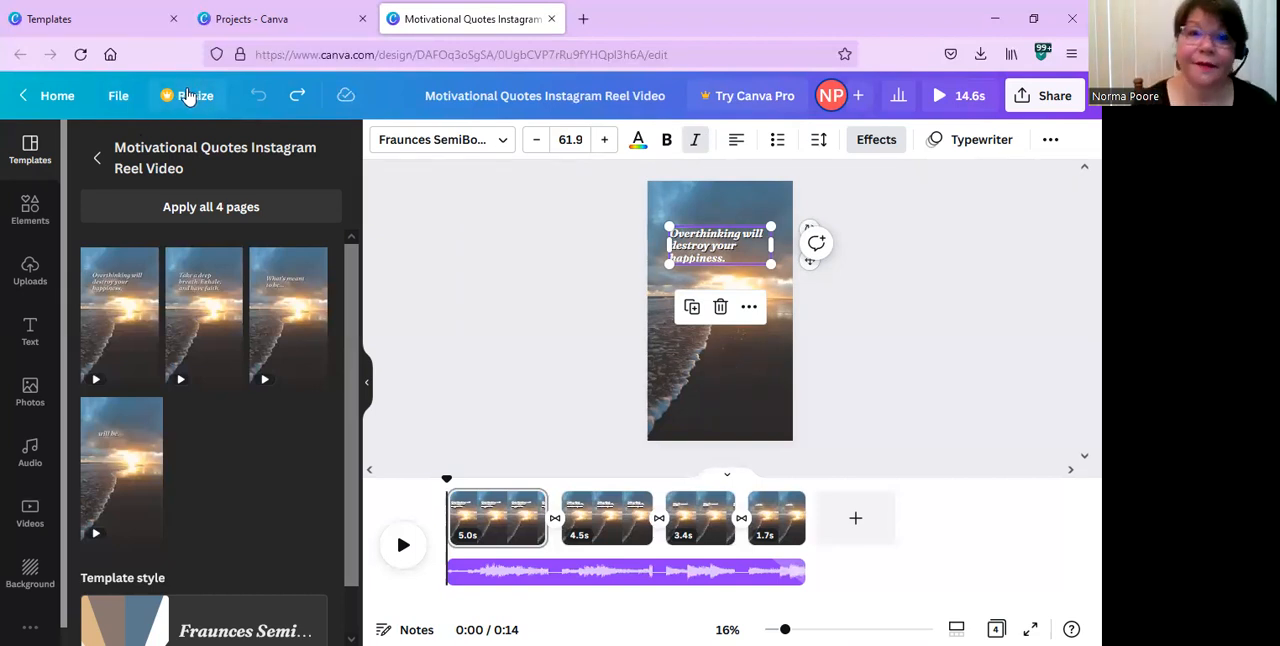
{"action": "left_click", "coordinate": [963, 411]}
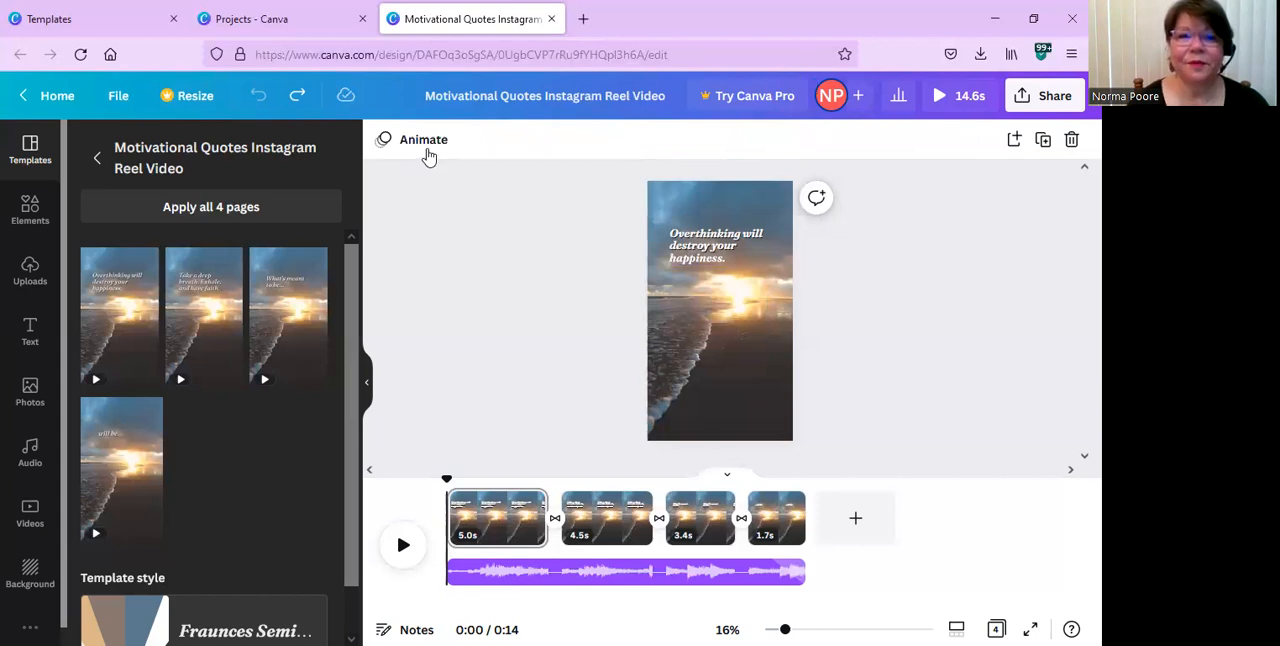
{"action": "left_click", "coordinate": [426, 148]}
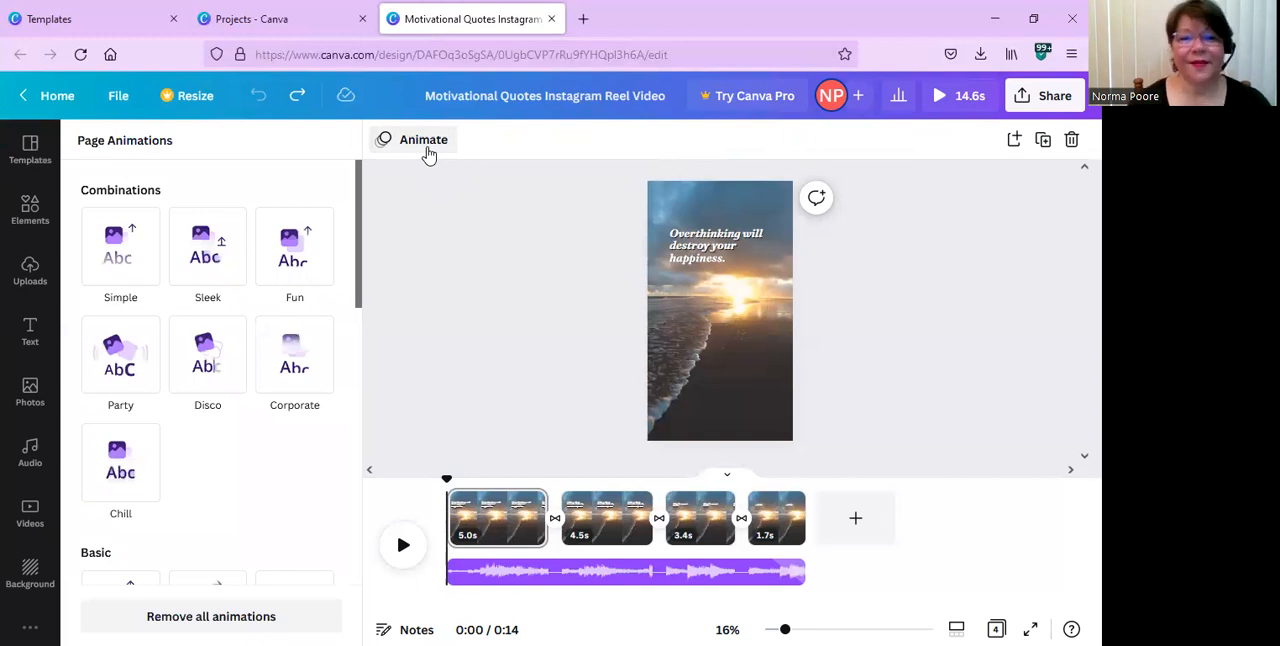
{"action": "left_click", "coordinate": [455, 246]}
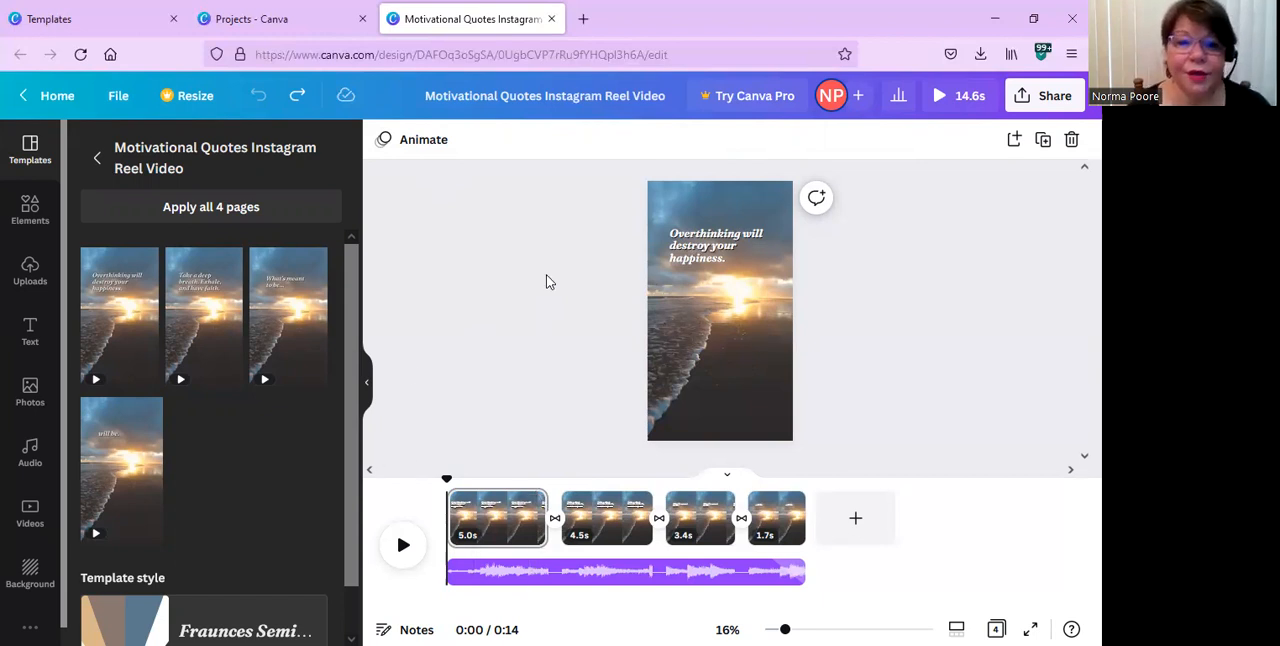
{"action": "mouse_move", "coordinate": [548, 276]}
{"action": "left_mouse_down"}
{"action": "mouse_move", "coordinate": [594, 309]}
{"action": "mouse_move", "coordinate": [551, 271]}
{"action": "left_mouse_up"}
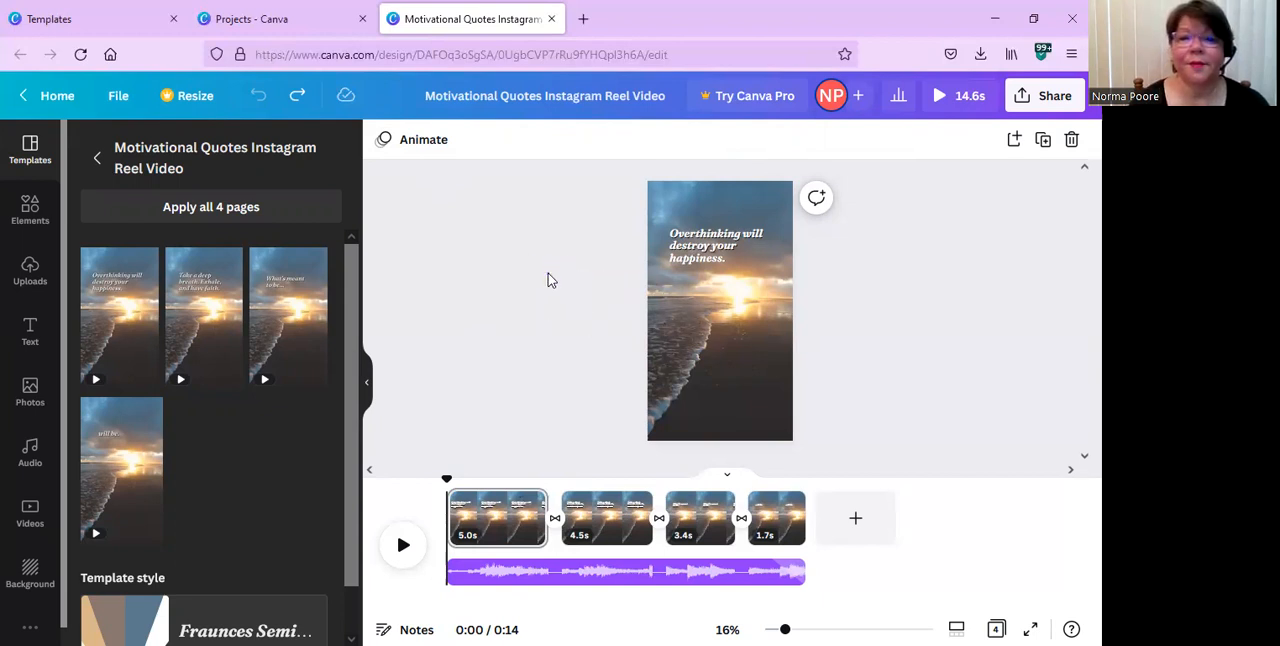